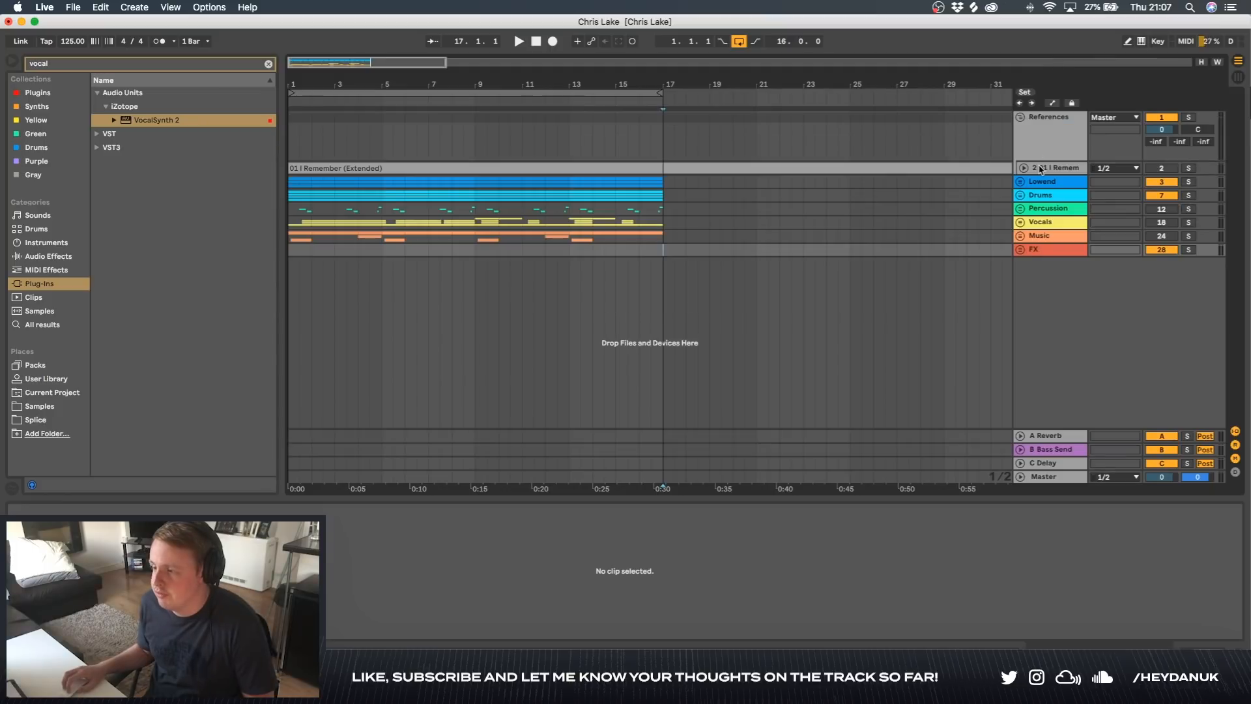
- Unfold the I Remember reference track and examine its waveform across the full arrangement
click(1024, 168)
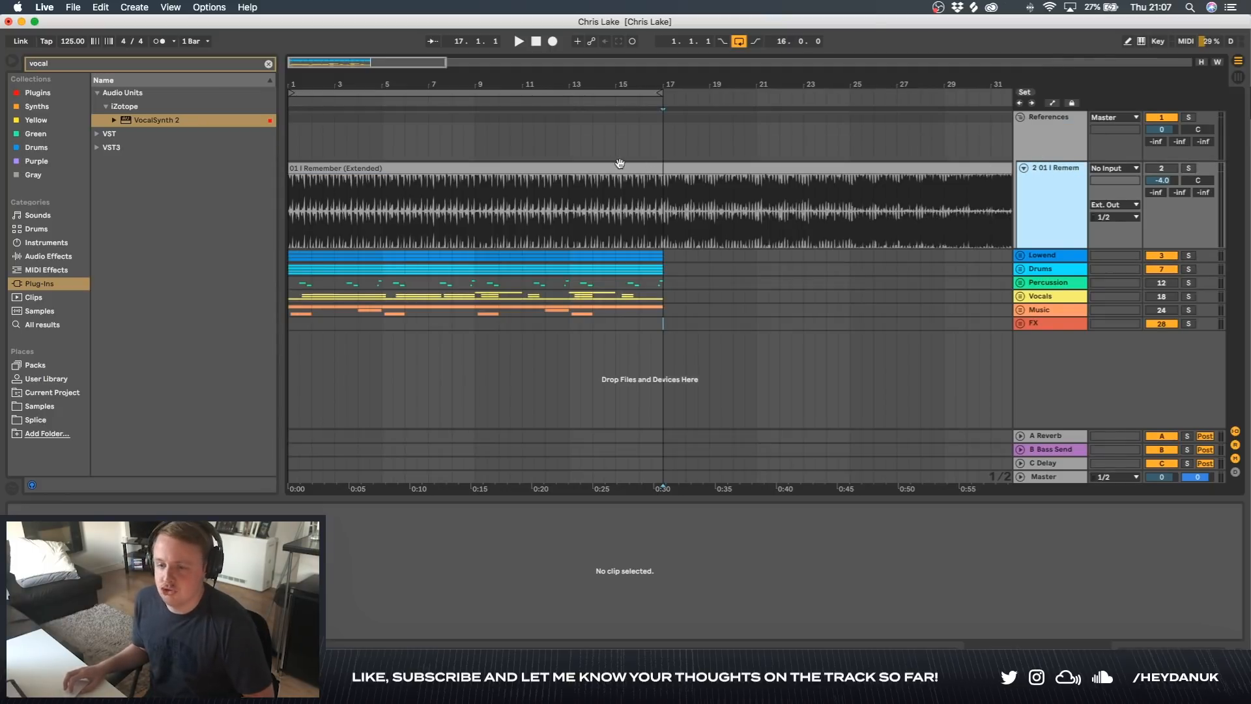
scroll(496, 167, down, 10)
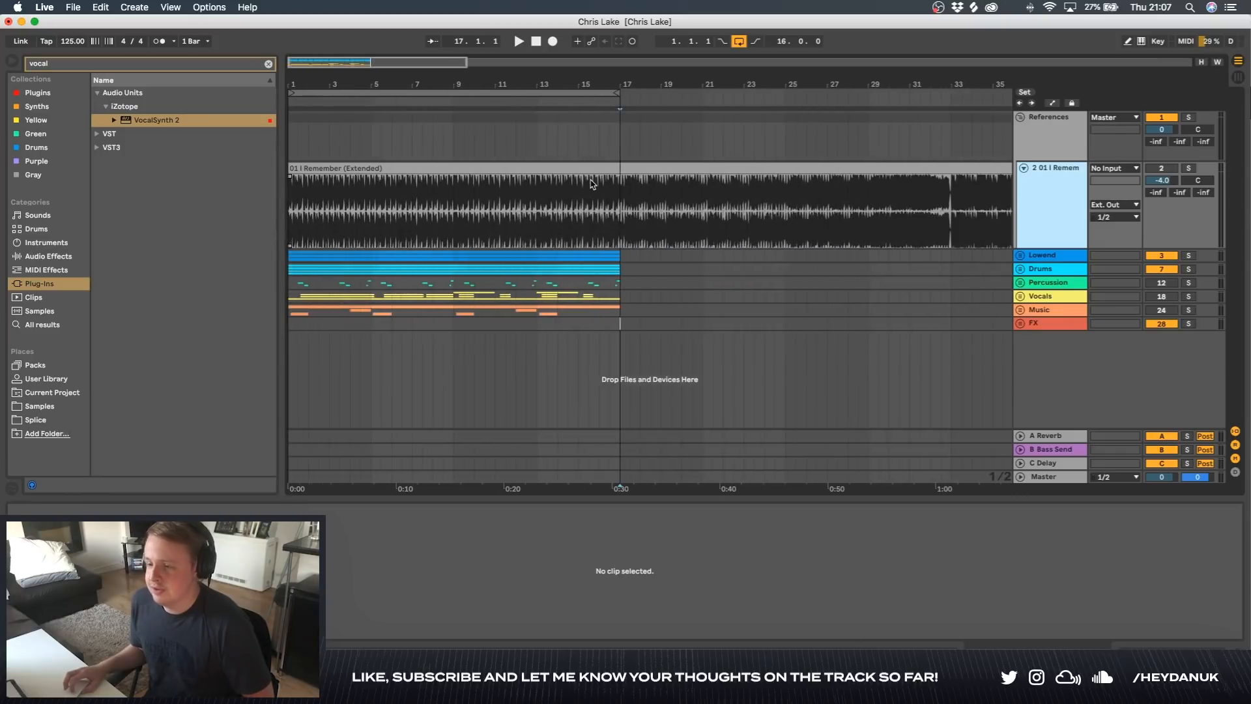
scroll(774, 196, down, 4)
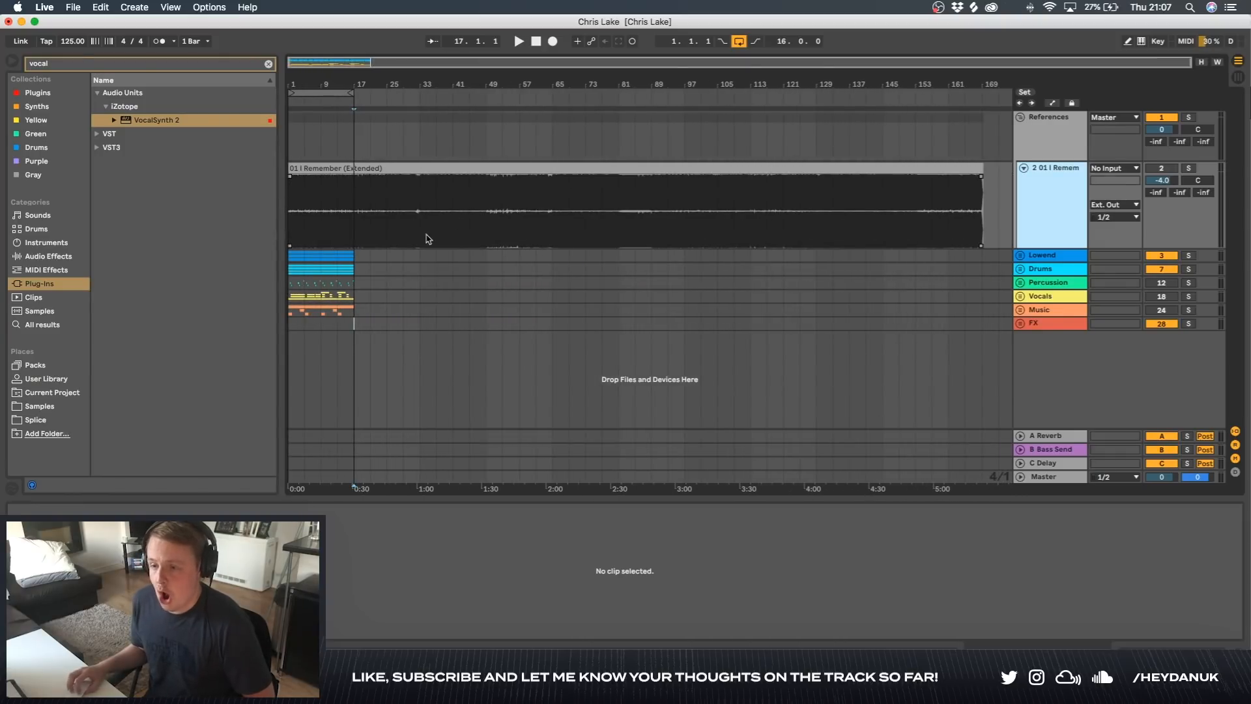
scroll(336, 191, up, 8)
- Fold the References group, unfold the Vocals group and audition the OS_RS vocal layer on track 22 without track 21
click(1019, 117)
click(1020, 172)
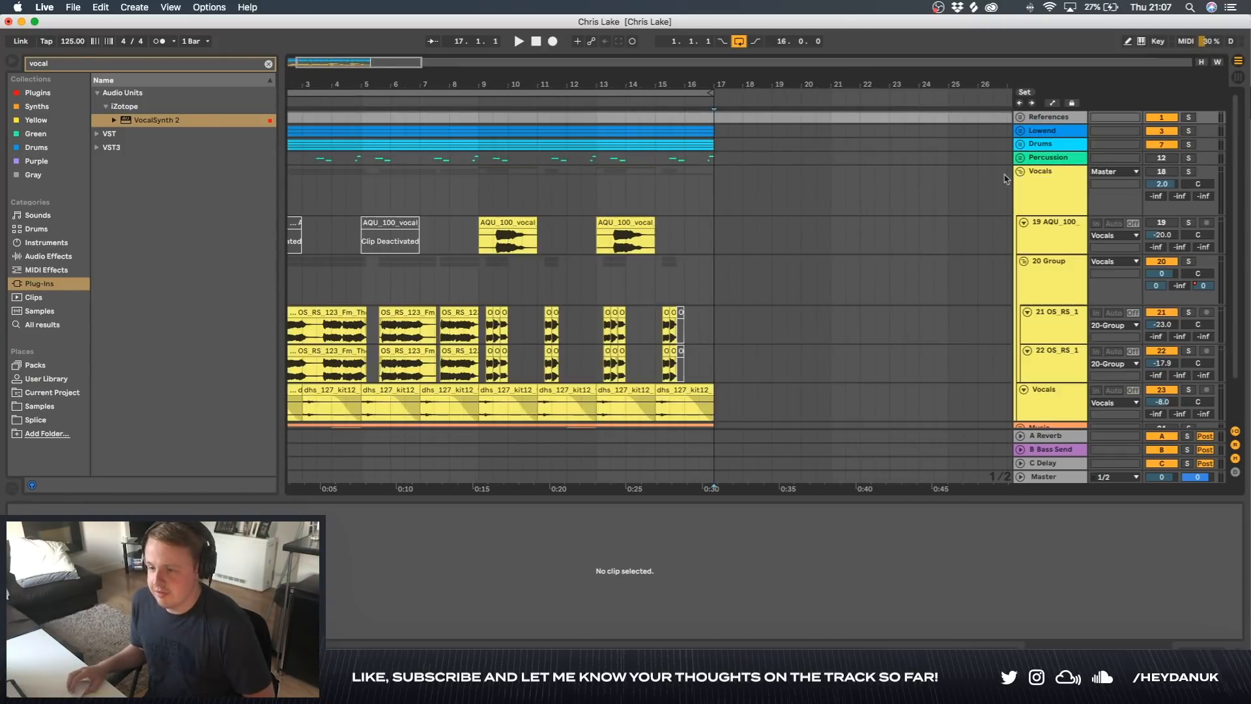
scroll(830, 195, down, 3)
click(1210, 313)
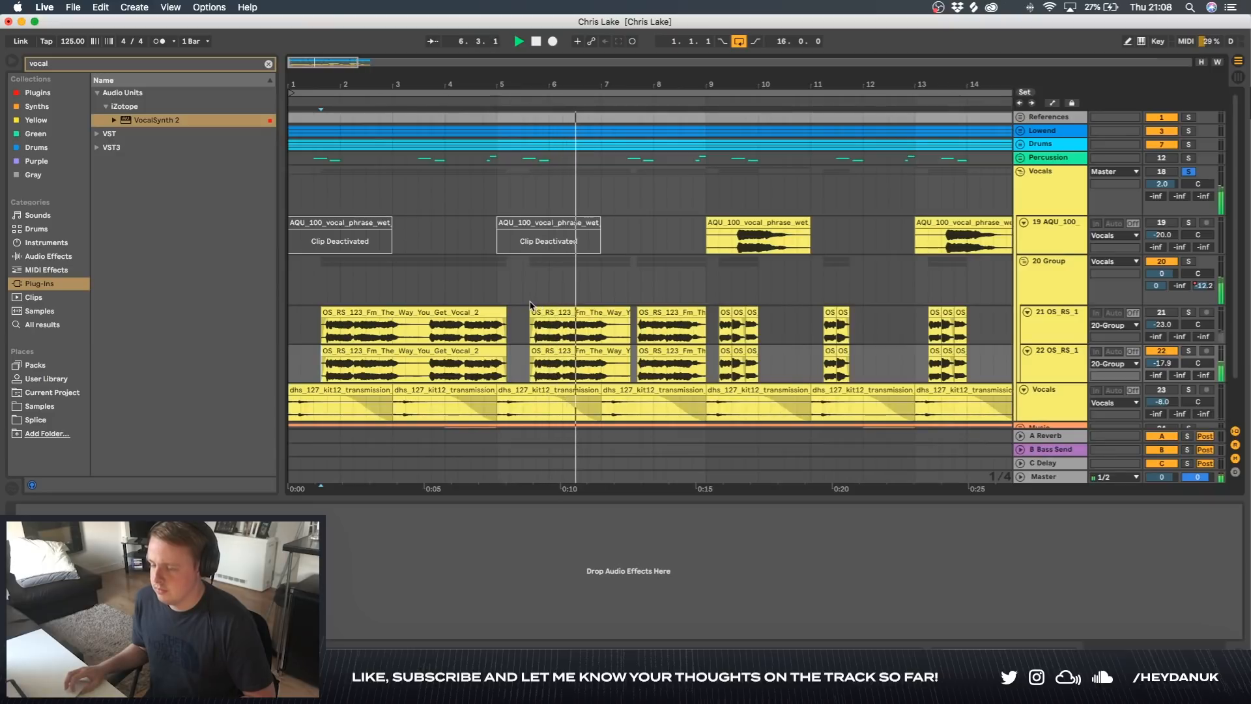
key(minus)
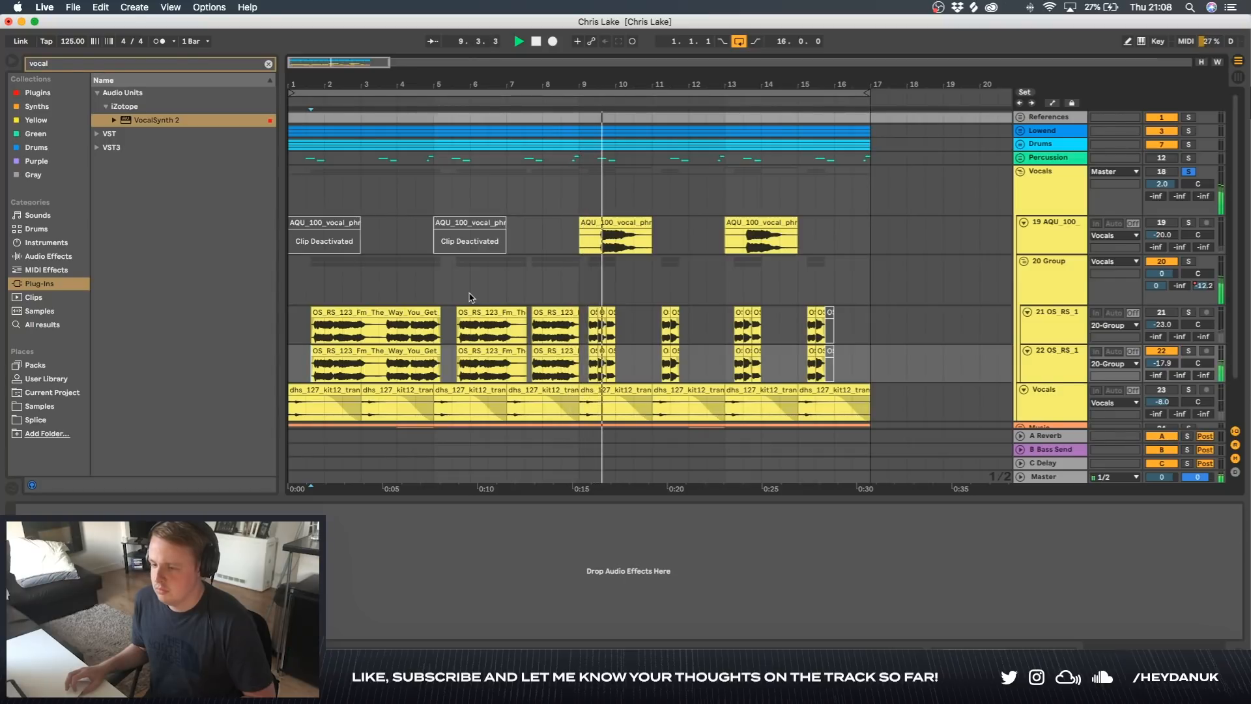
key(space)
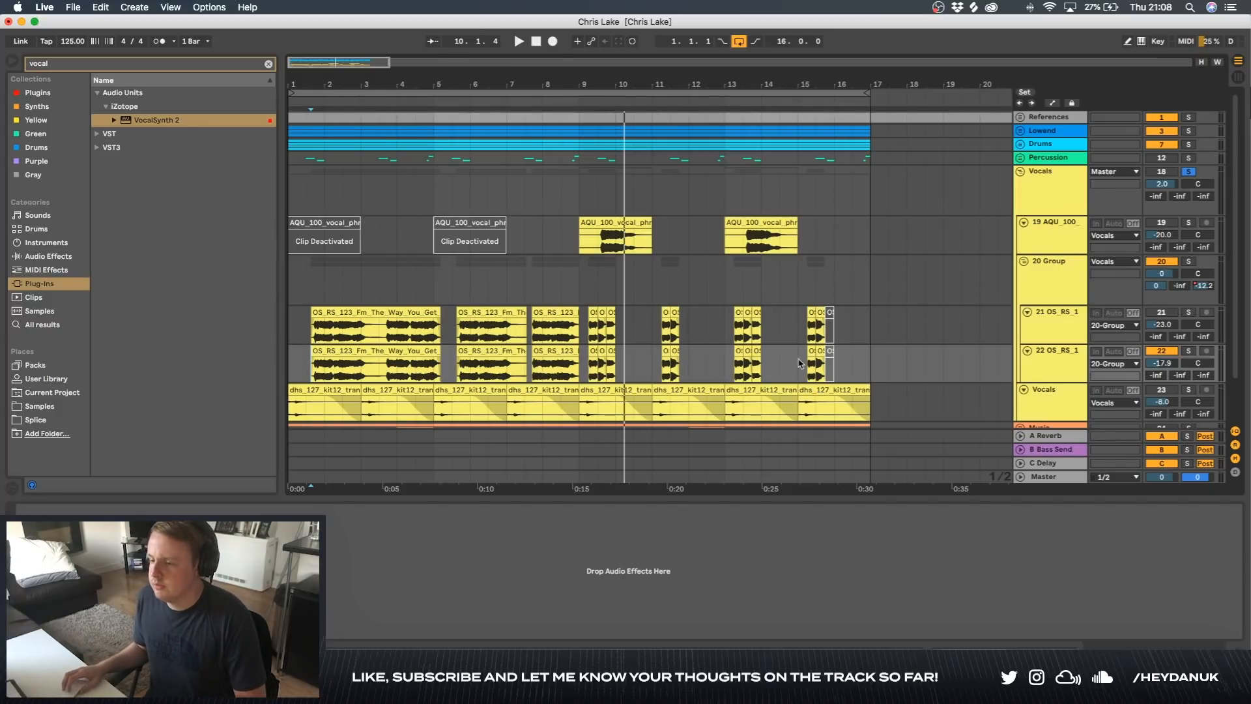
- Audition the VocalSynth 2 vocal layer on track 21 without track 22, adjusting the system volume during playback
click(990, 325)
scroll(298, 391, up, 5)
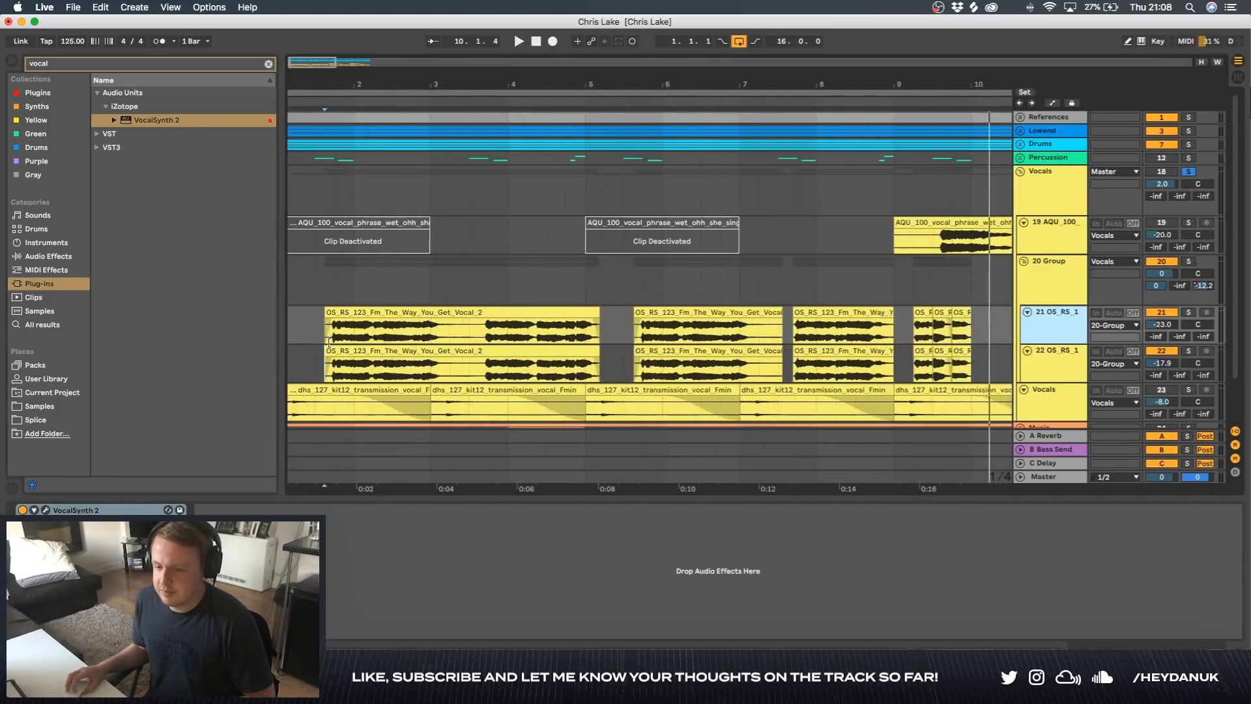
key(space)
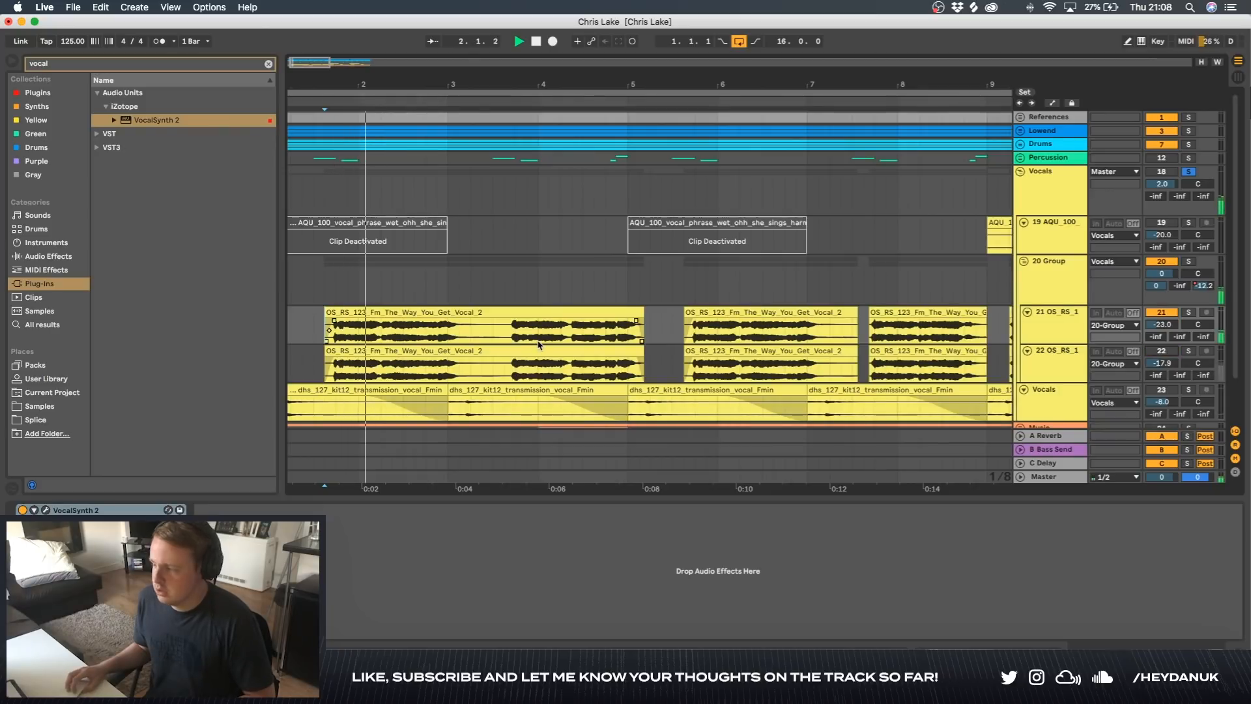
key(XF86AudioRaiseVolume)
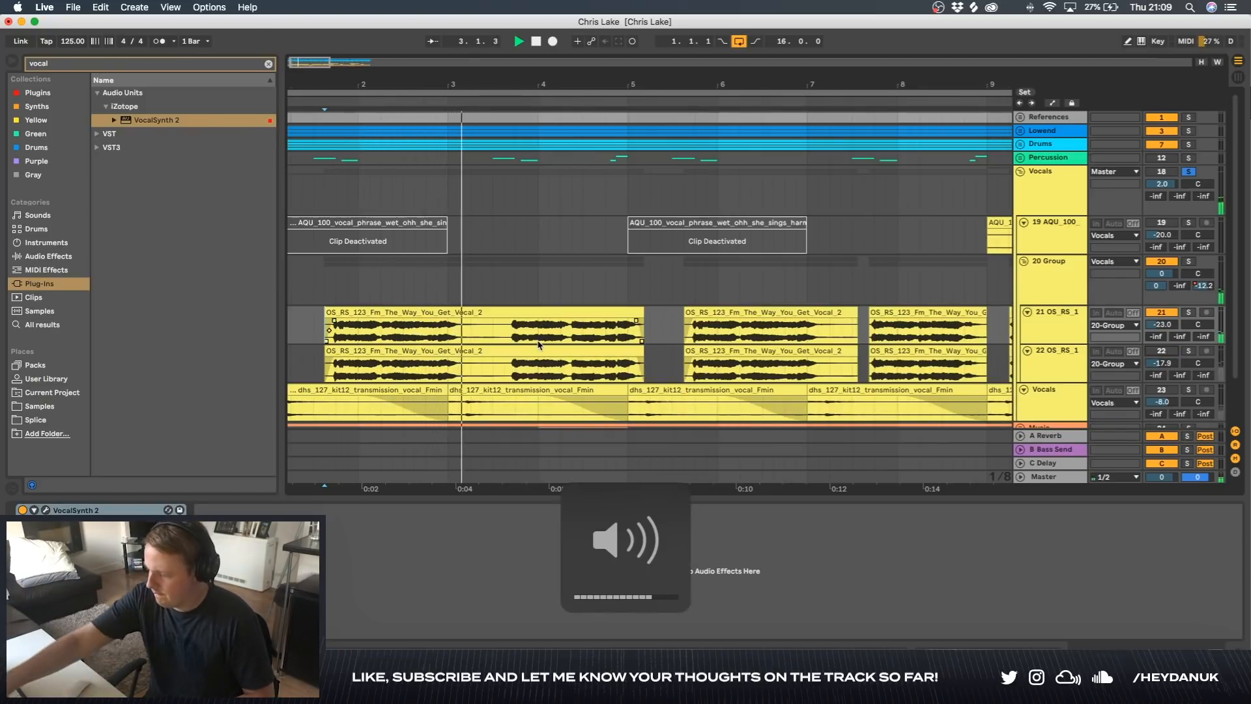
key(XF86AudioLowerVolume)
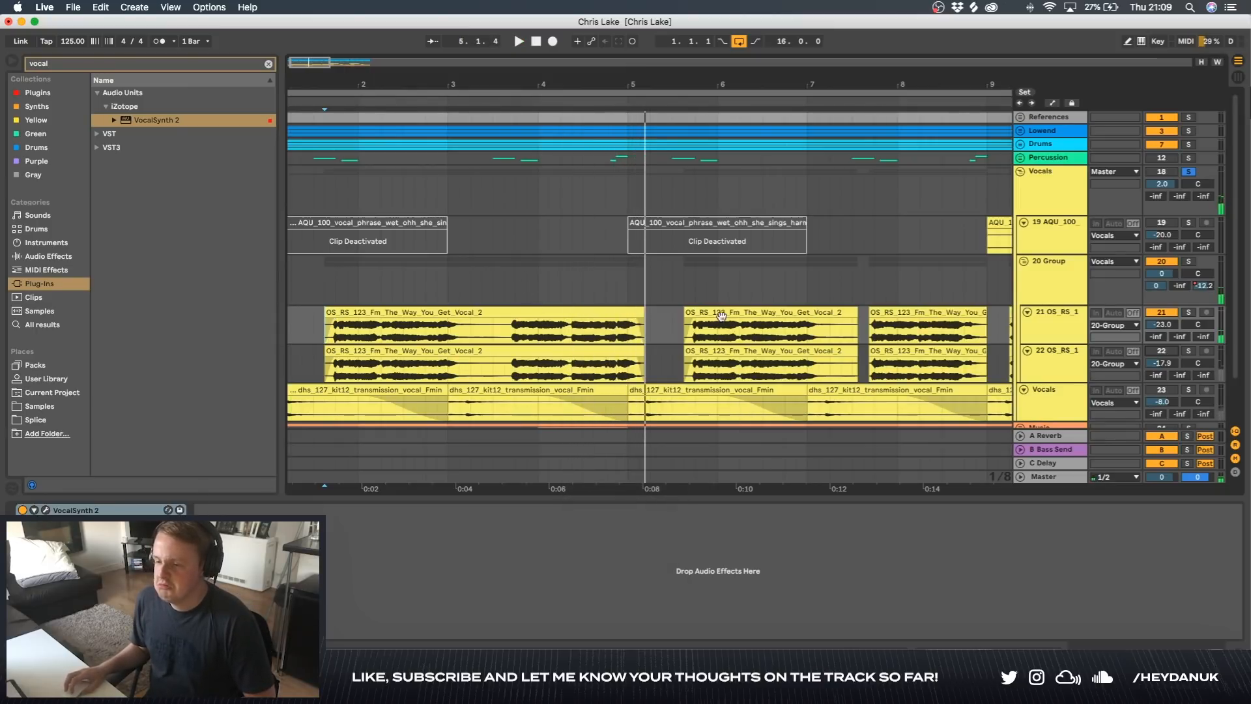
key(space)
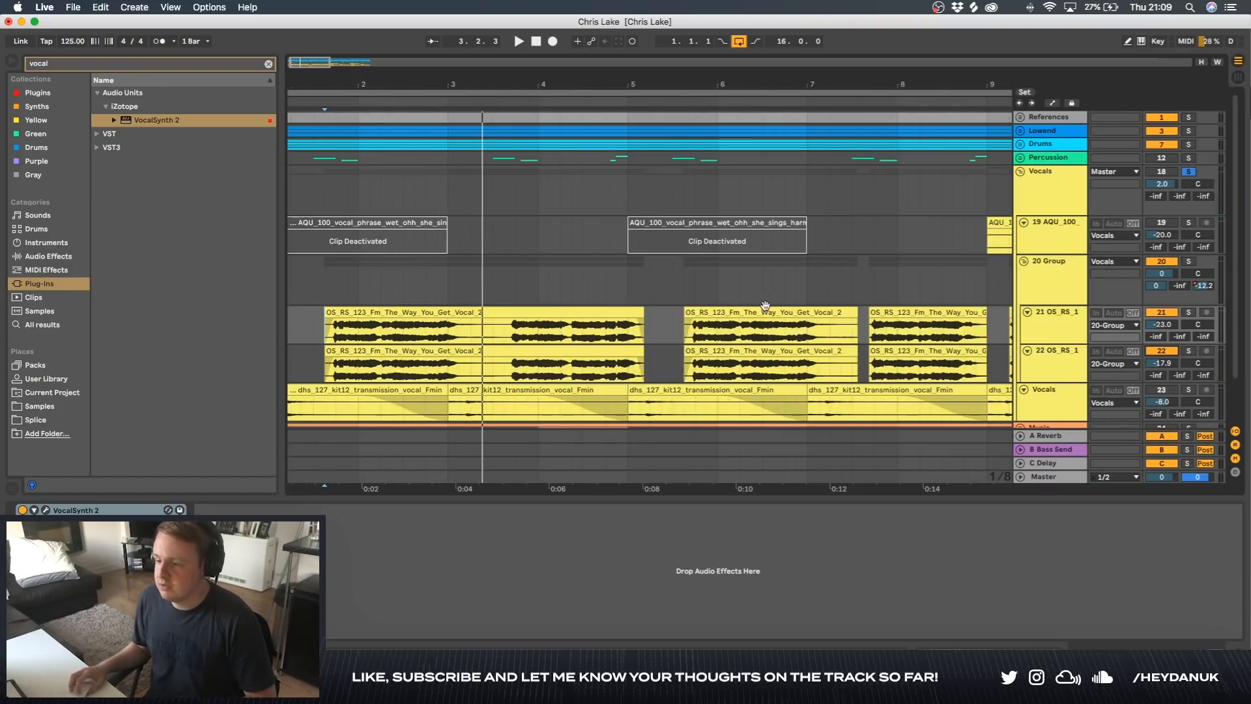
- Play the soloed Vocals group from bar 1 with both OS_RS vocal layers and the transmission vocal loop active
key(minus)
scroll(495, 387, down, 1)
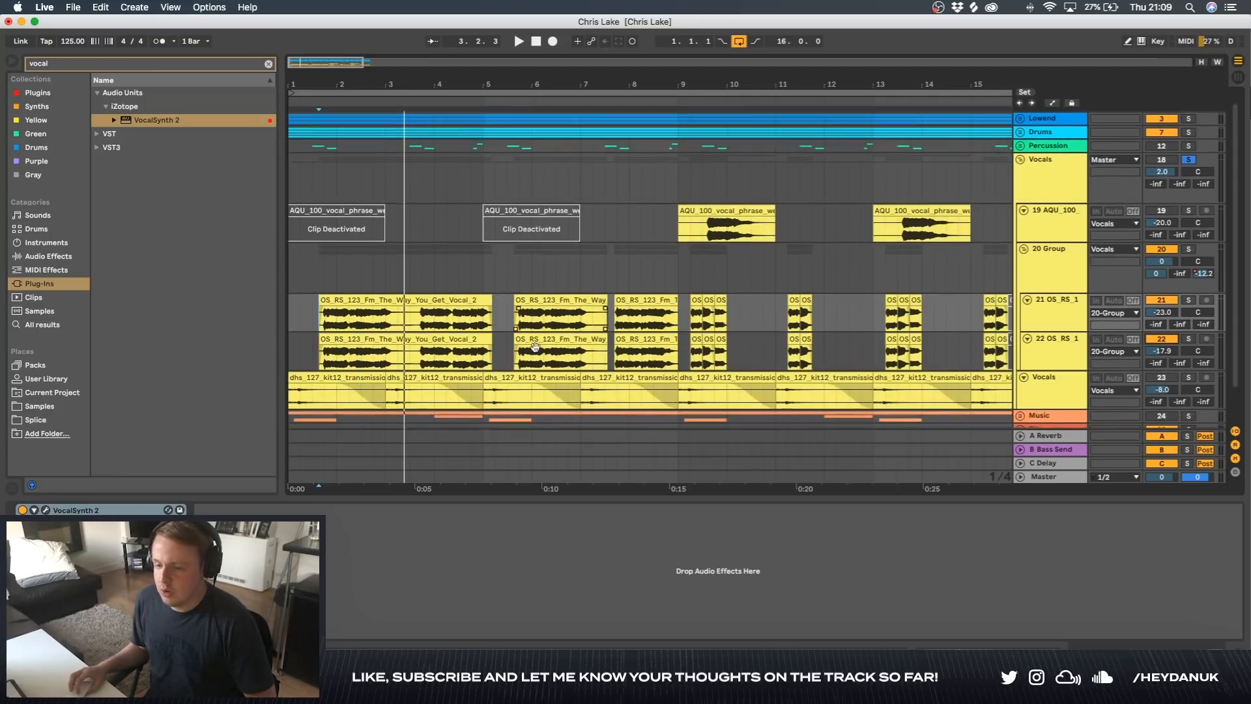
key(space)
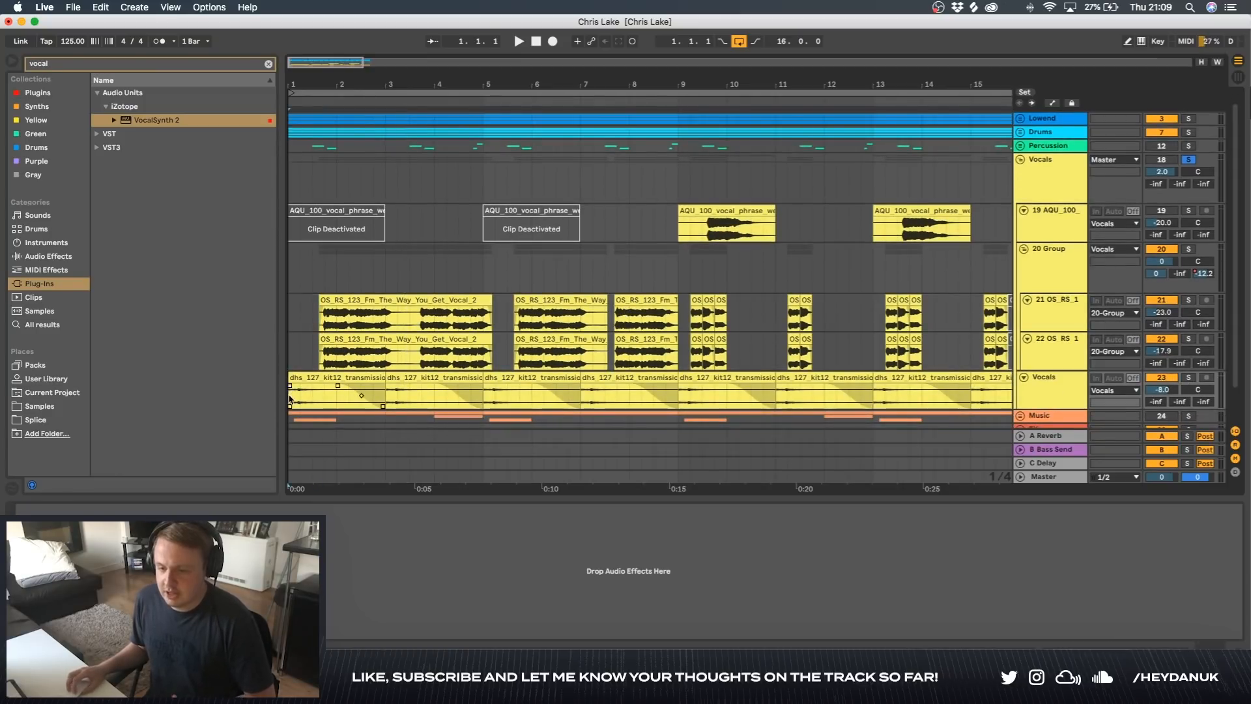
key(space)
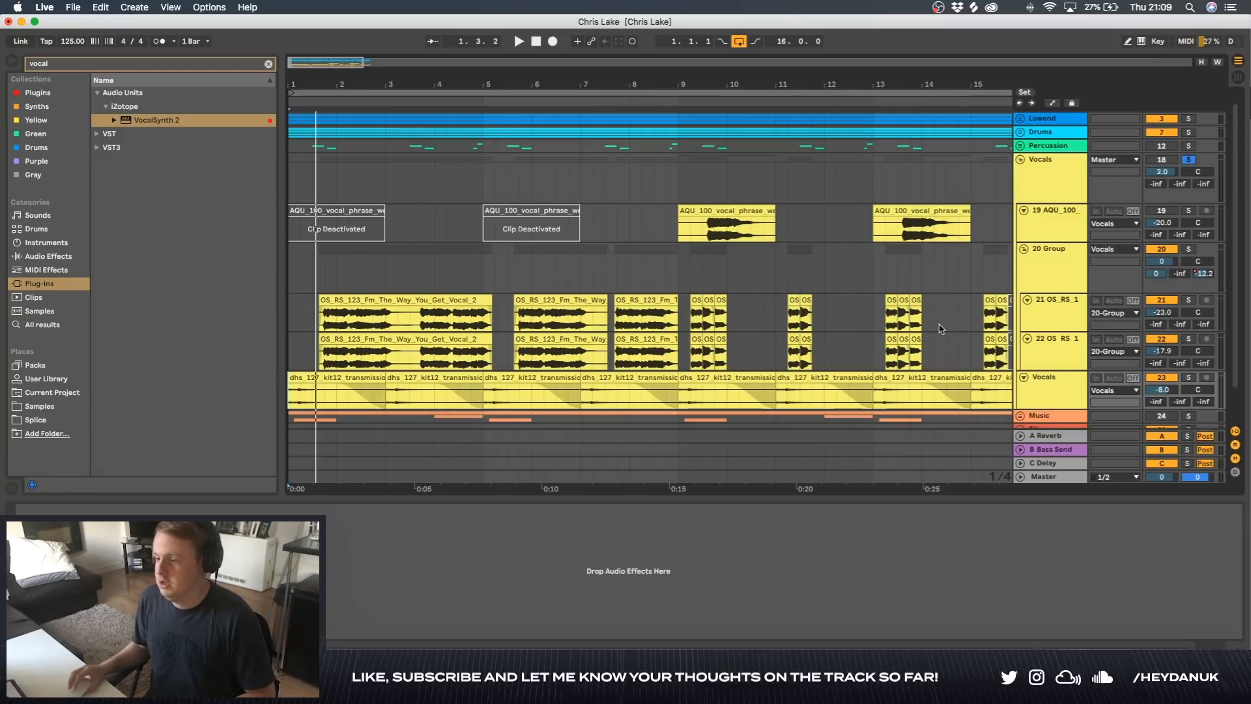
key(space)
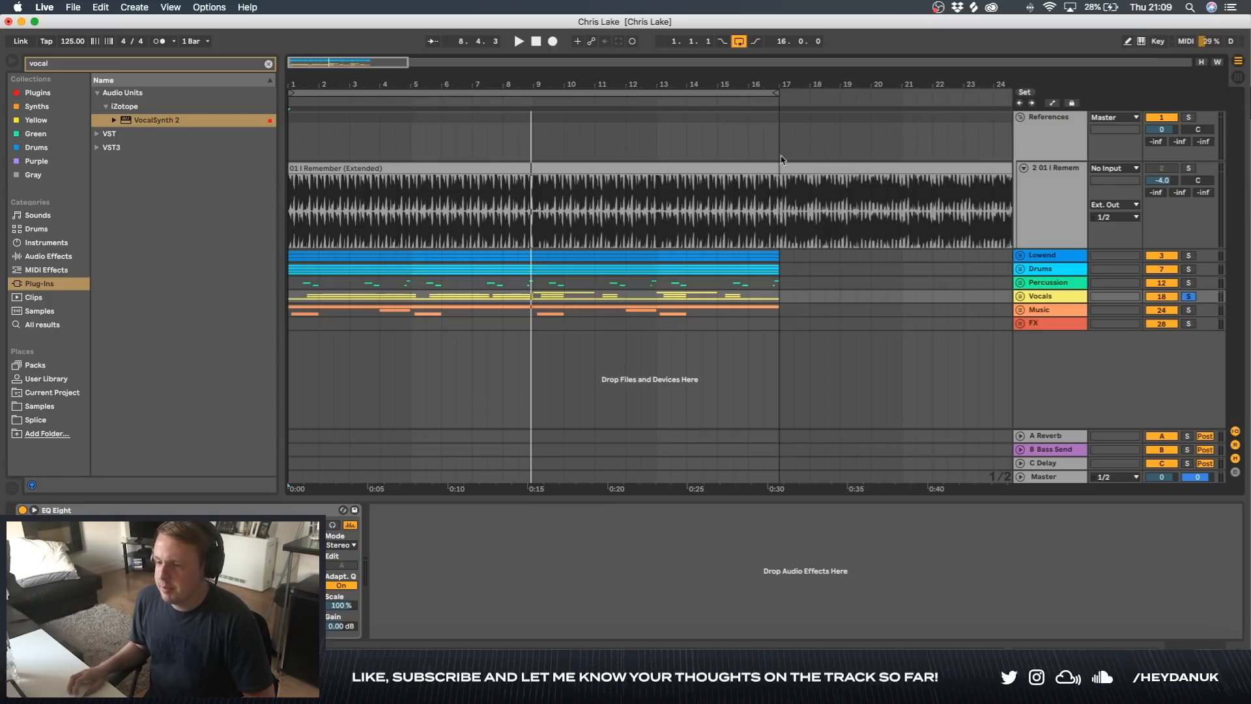
- Unfold the Drums group and audition the Clap track soloed near the start of bar 1
scroll(450, 202, up, 5)
scroll(451, 201, left, 10)
scroll(453, 198, down, 5)
click(1020, 269)
scroll(847, 313, down, 2)
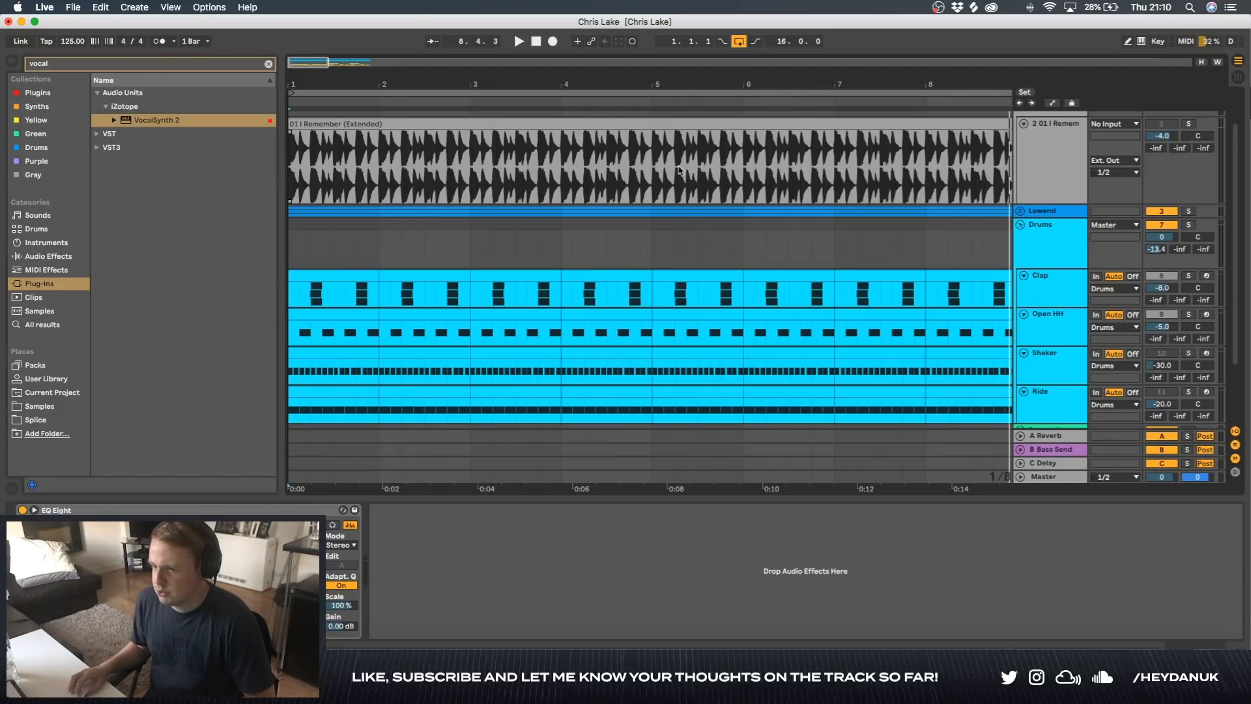
scroll(839, 200, up, 2)
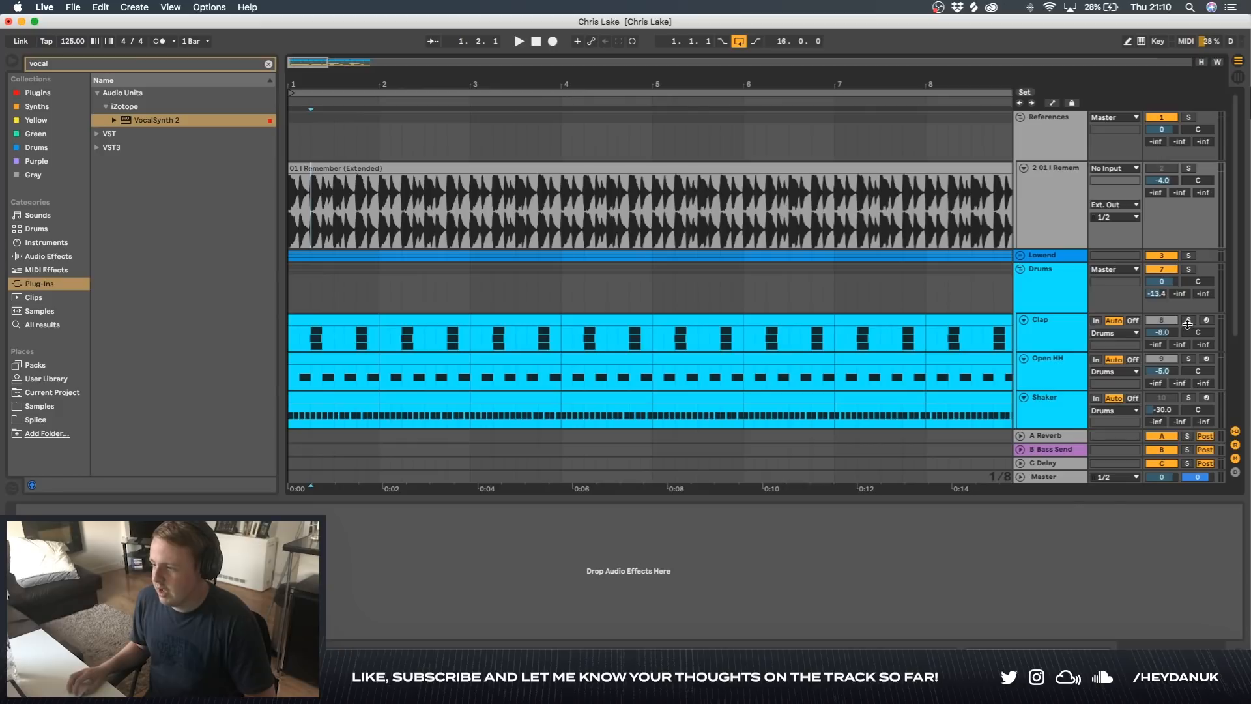
click(1187, 324)
click(1063, 292)
key(space)
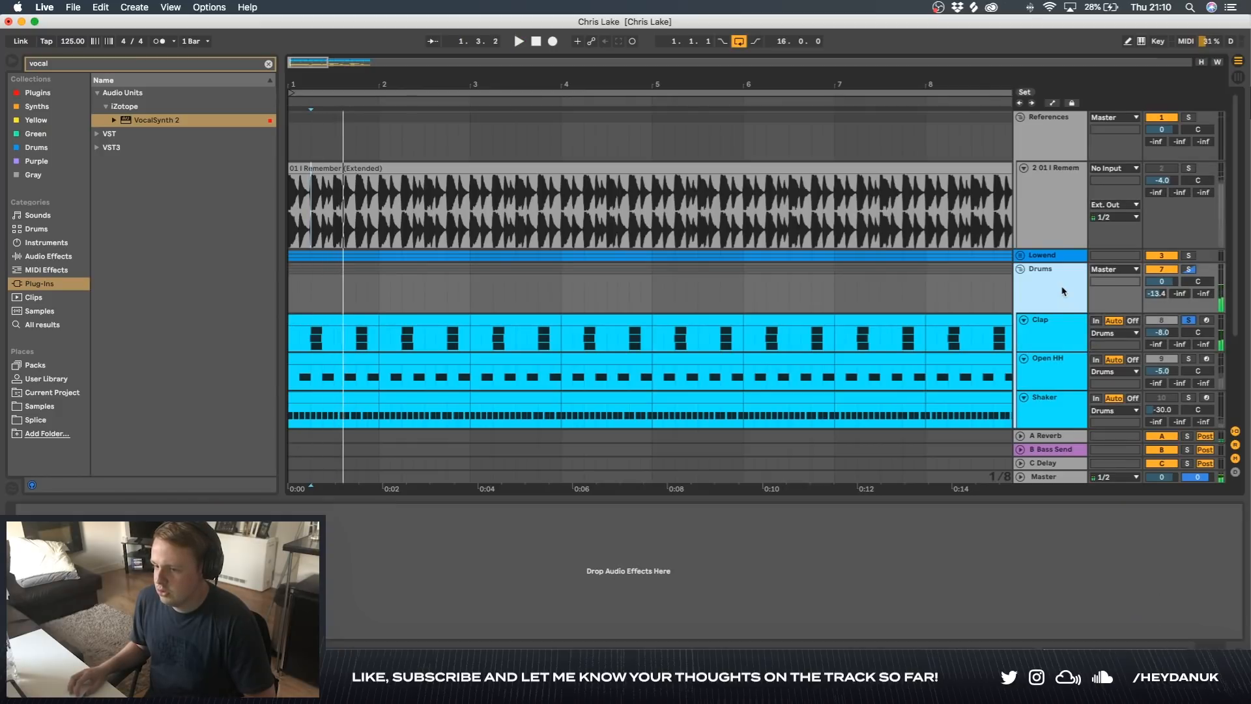
- Compare the soloed I Remember reference track with the soloed Drums group over the opening bar
click(1187, 169)
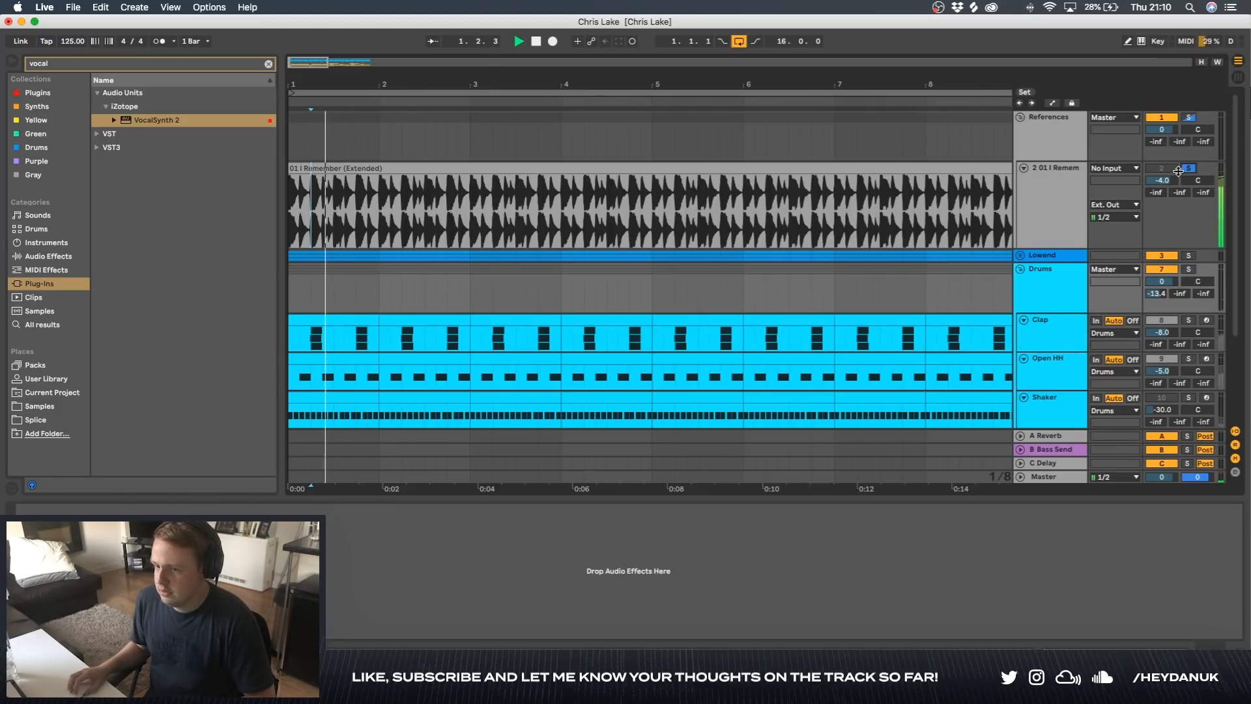
click(1036, 207)
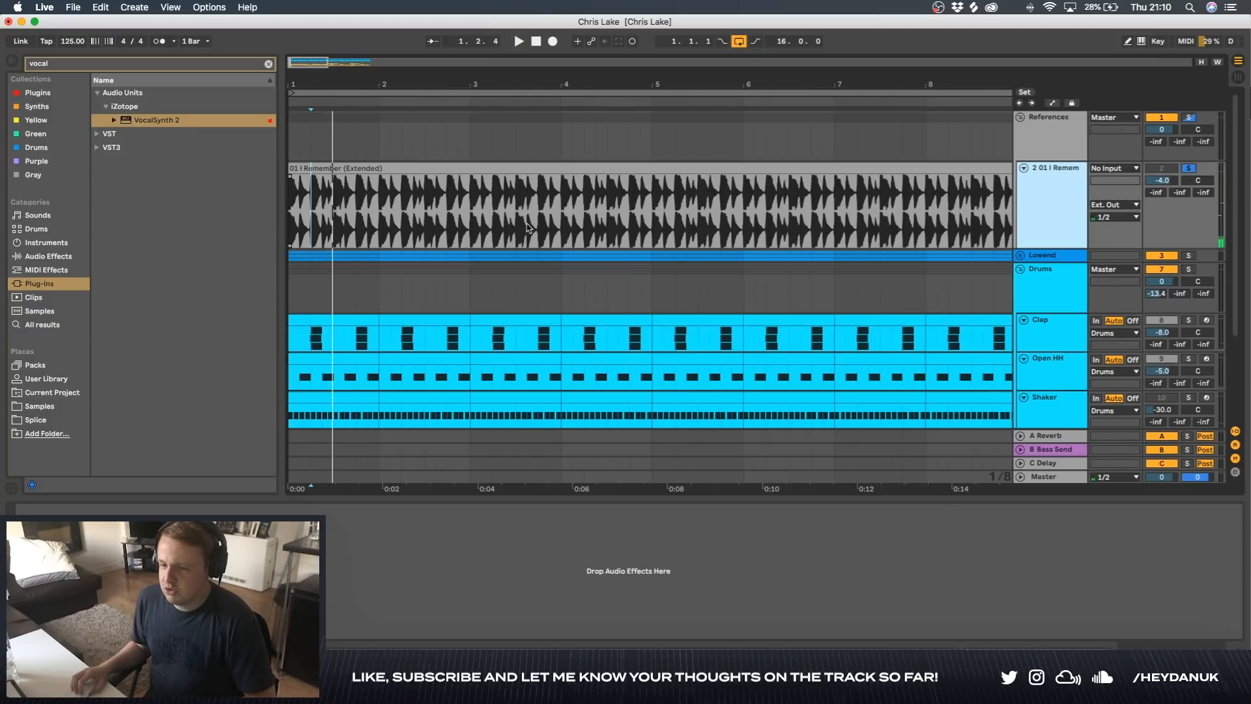
click(1057, 346)
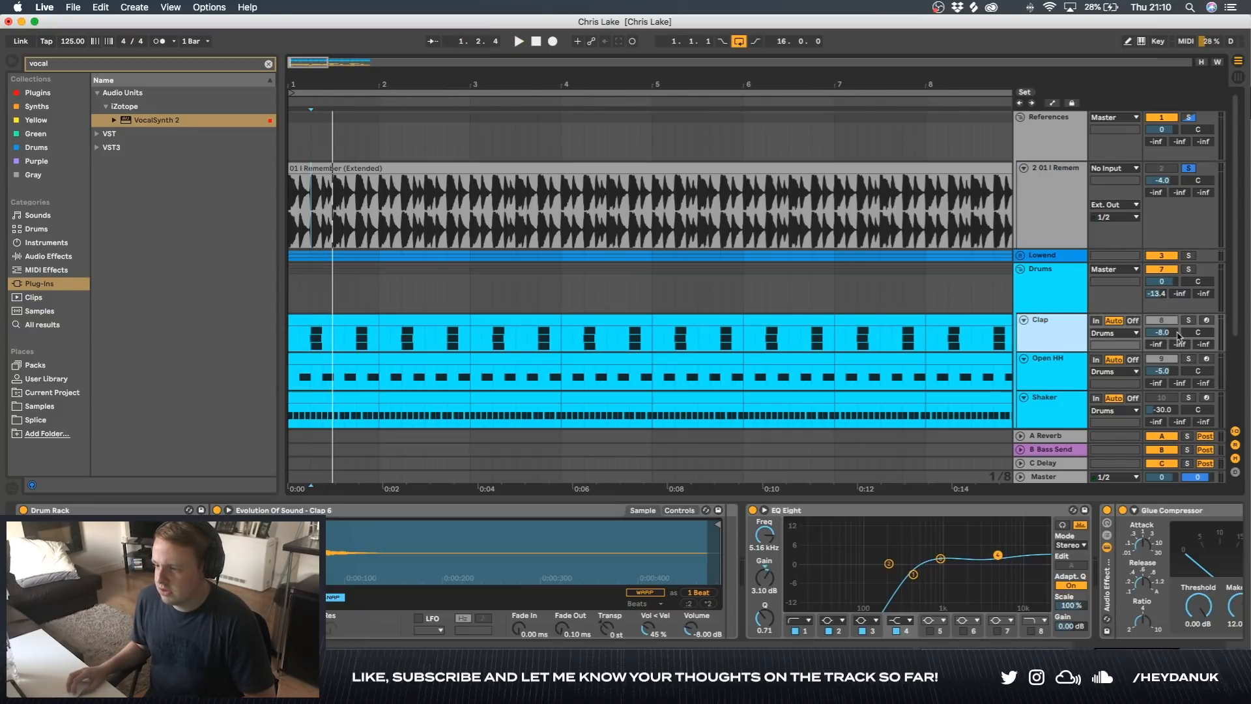
click(1189, 271)
key(space)
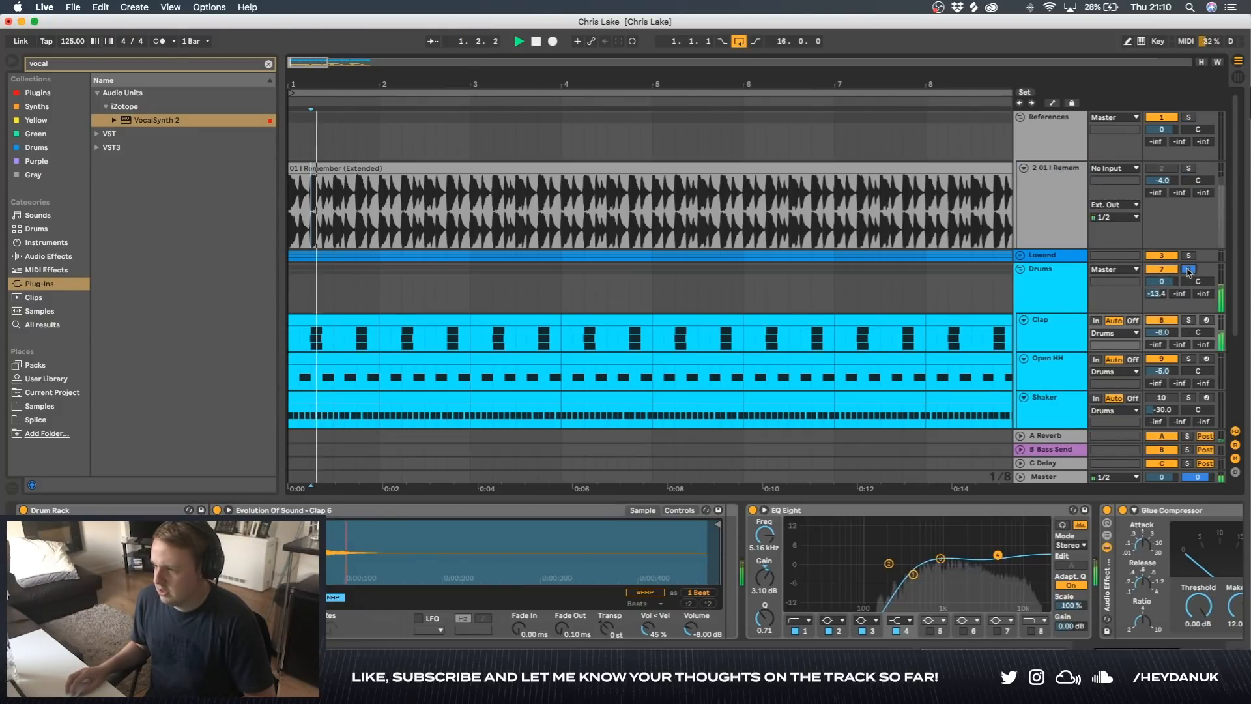
key(space)
key(space)
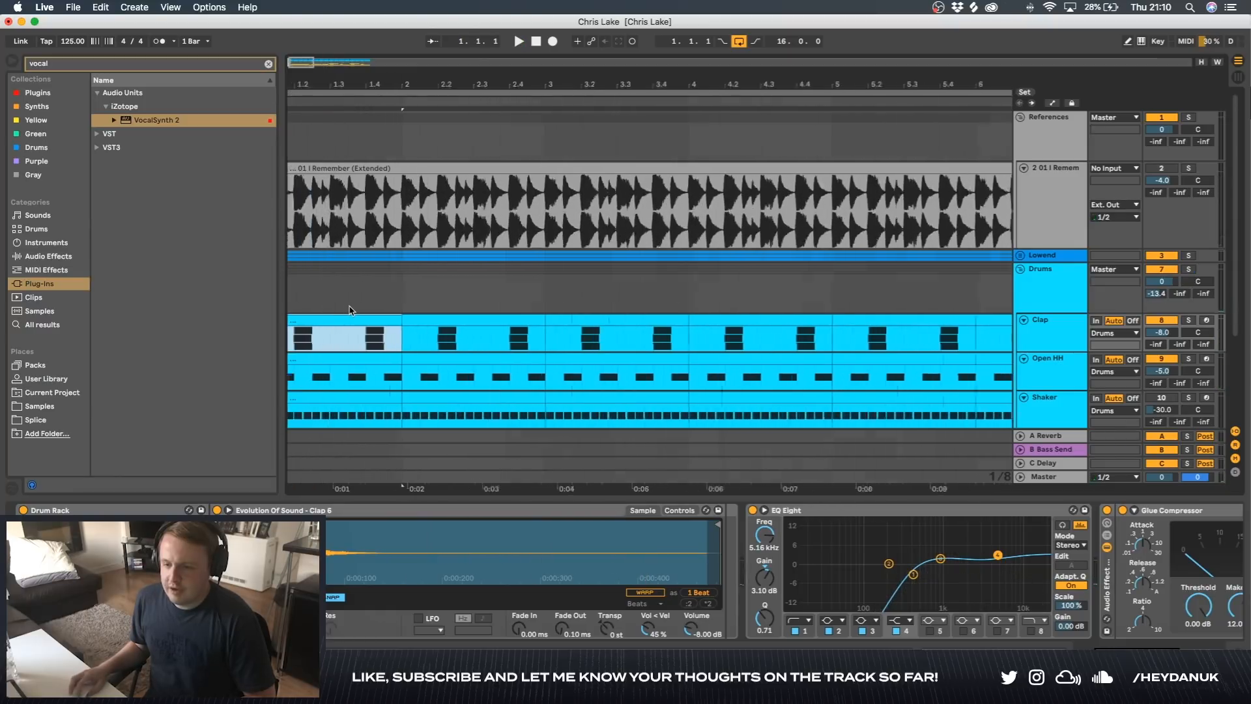
- Select the first kick hit in the I Remember reference clip at the start of bar 1
scroll(349, 310, up, 4)
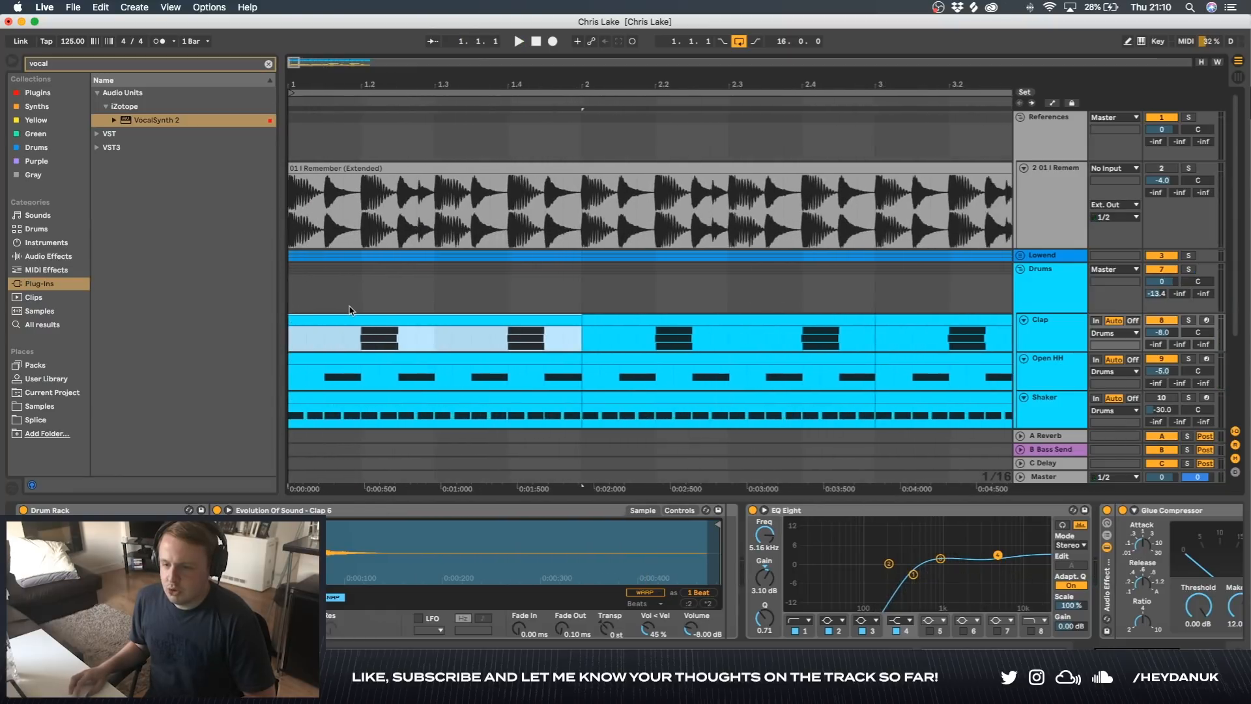
scroll(349, 310, down, 4)
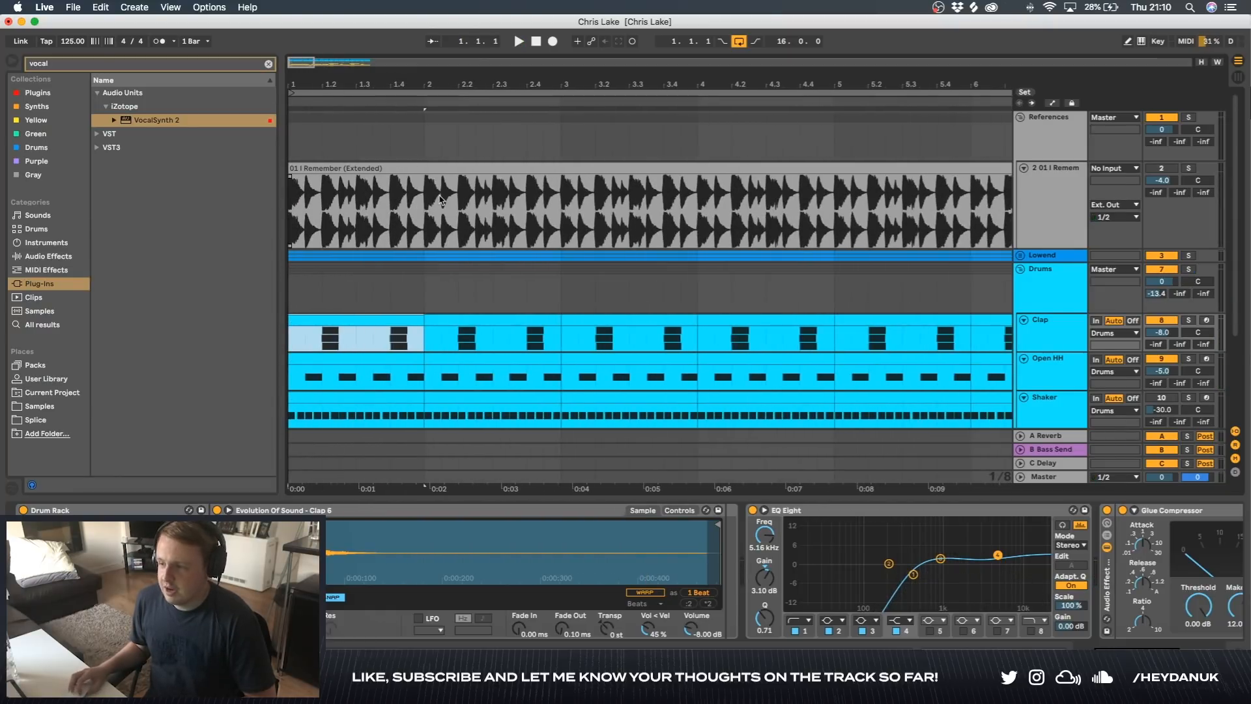
click(1079, 224)
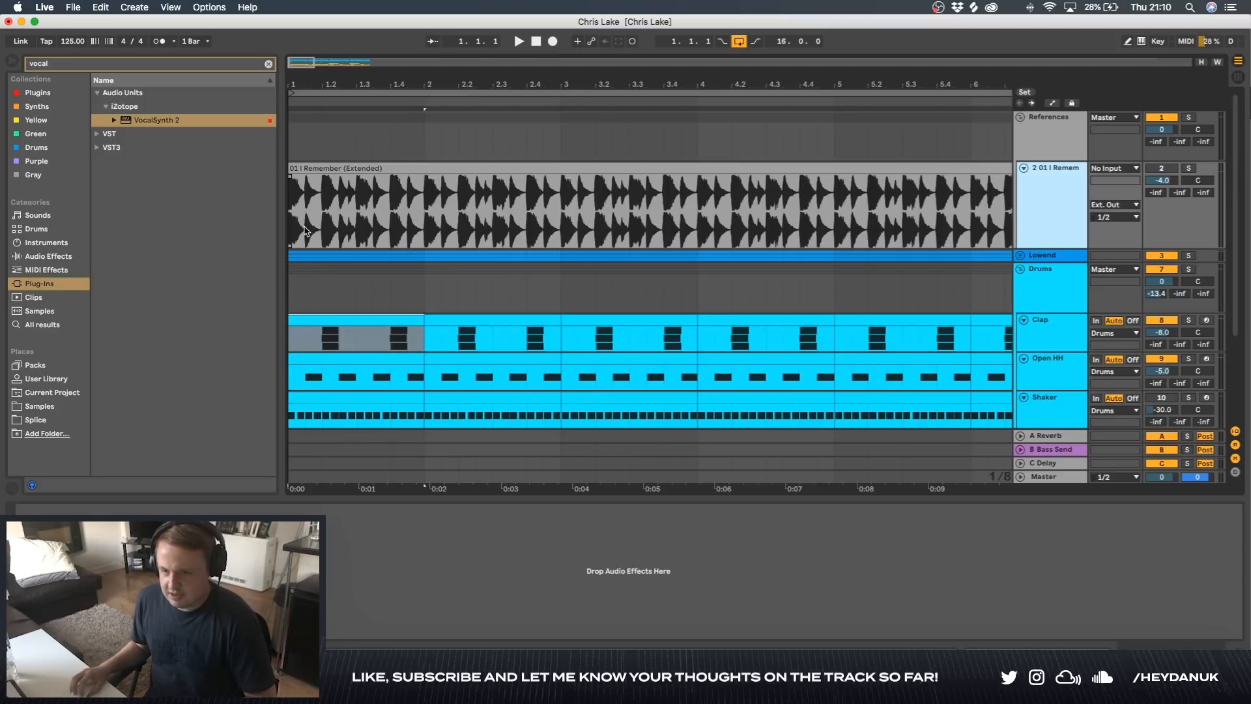
click(305, 230)
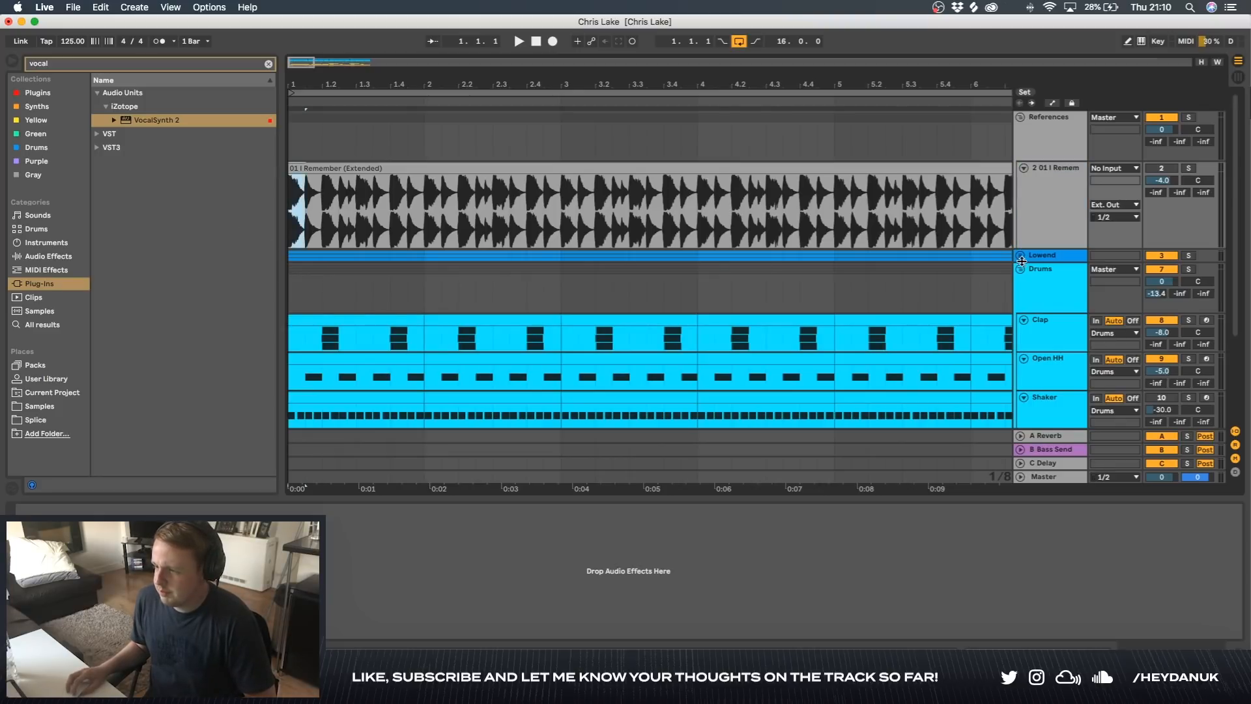
- Fold the Drums group, unfold the Lowend group and audition its Kick track soloed
click(1020, 268)
click(1020, 255)
click(1049, 316)
click(1189, 307)
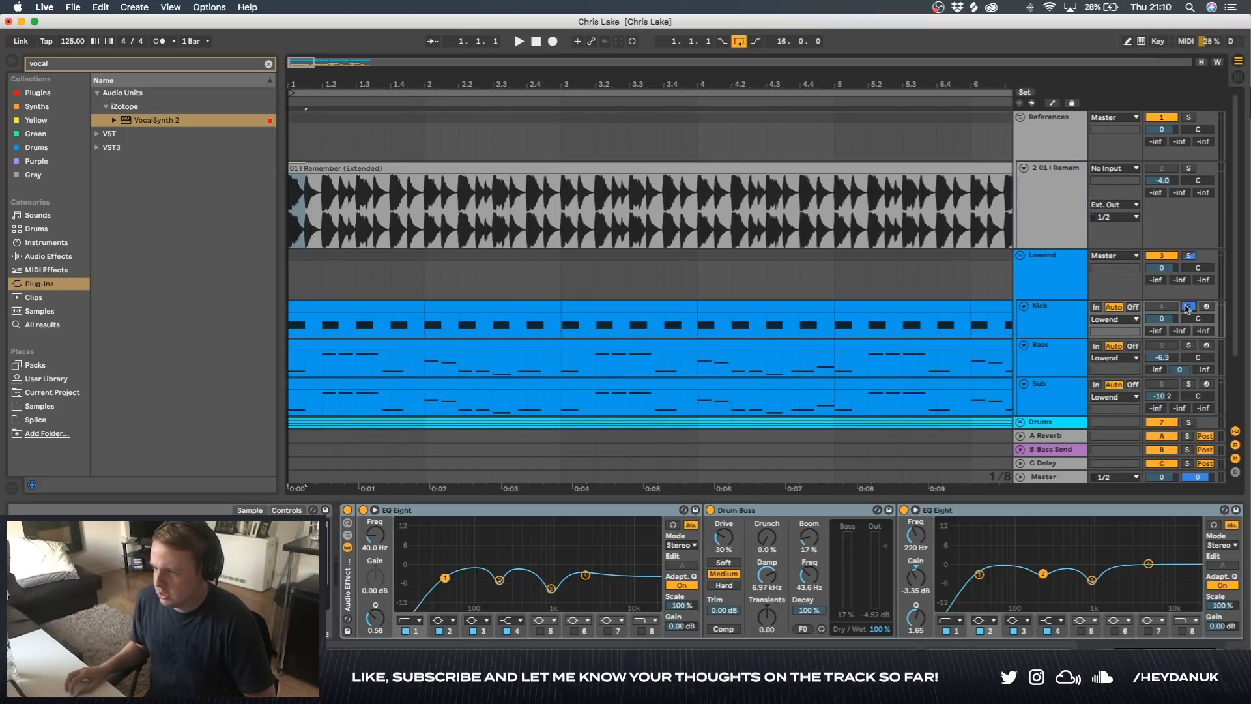
key(space)
key(space)
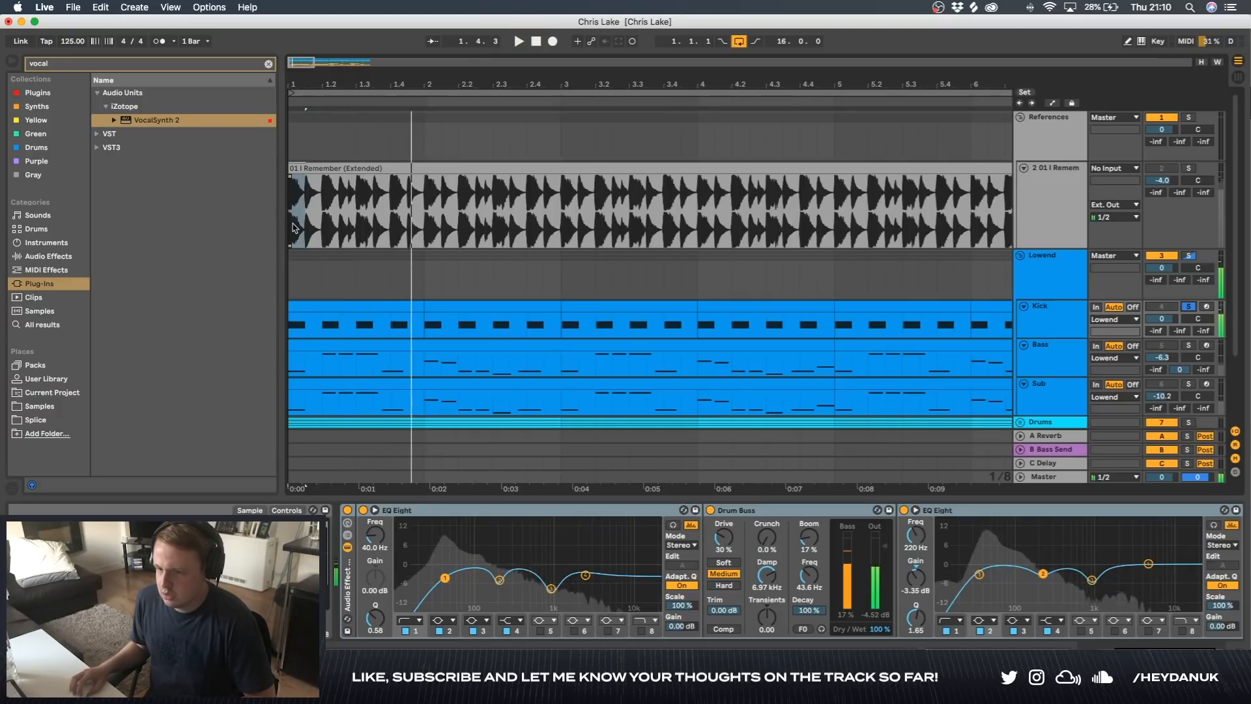
- Audition the soloed reference kick and place its first hit on a new audio track below Kick in the Lowend group
click(310, 219)
key(s)
key(space)
key(space)
click(299, 232)
key(space)
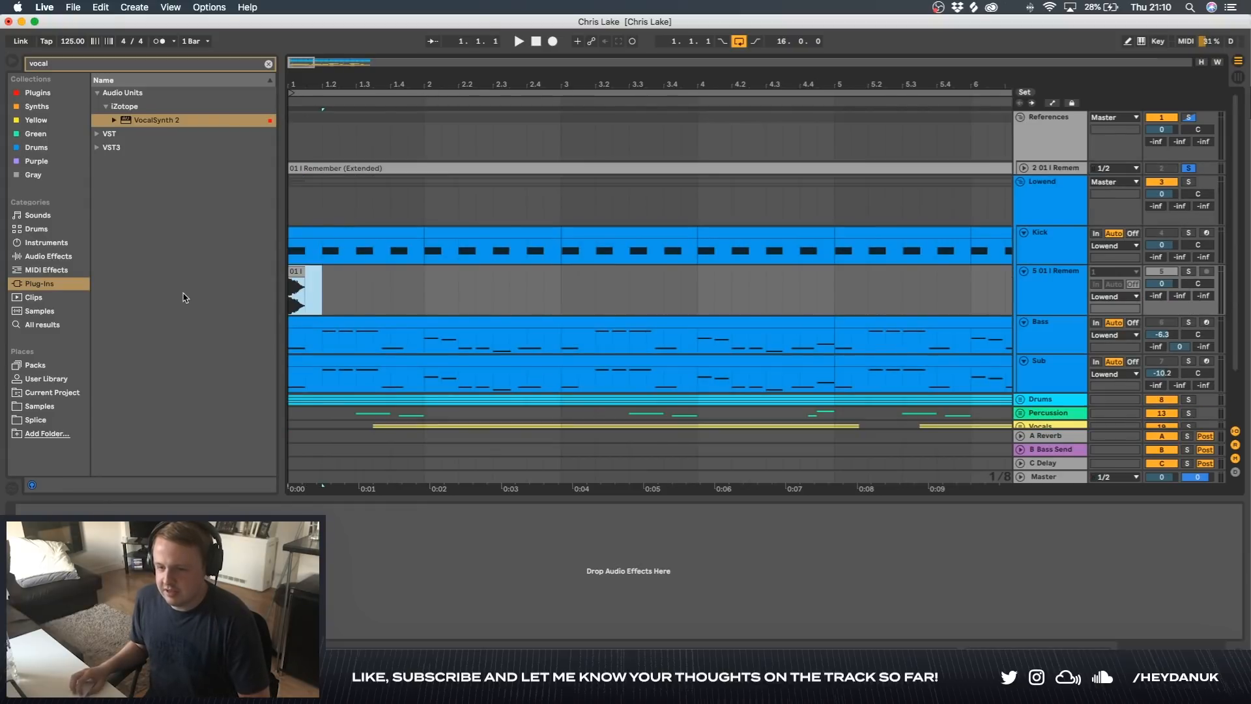
- Duplicate the one-beat reference kick slice three times to fill bar 1 and play the new track soloed
key(super+d)
key(super+d)
key(super+d)
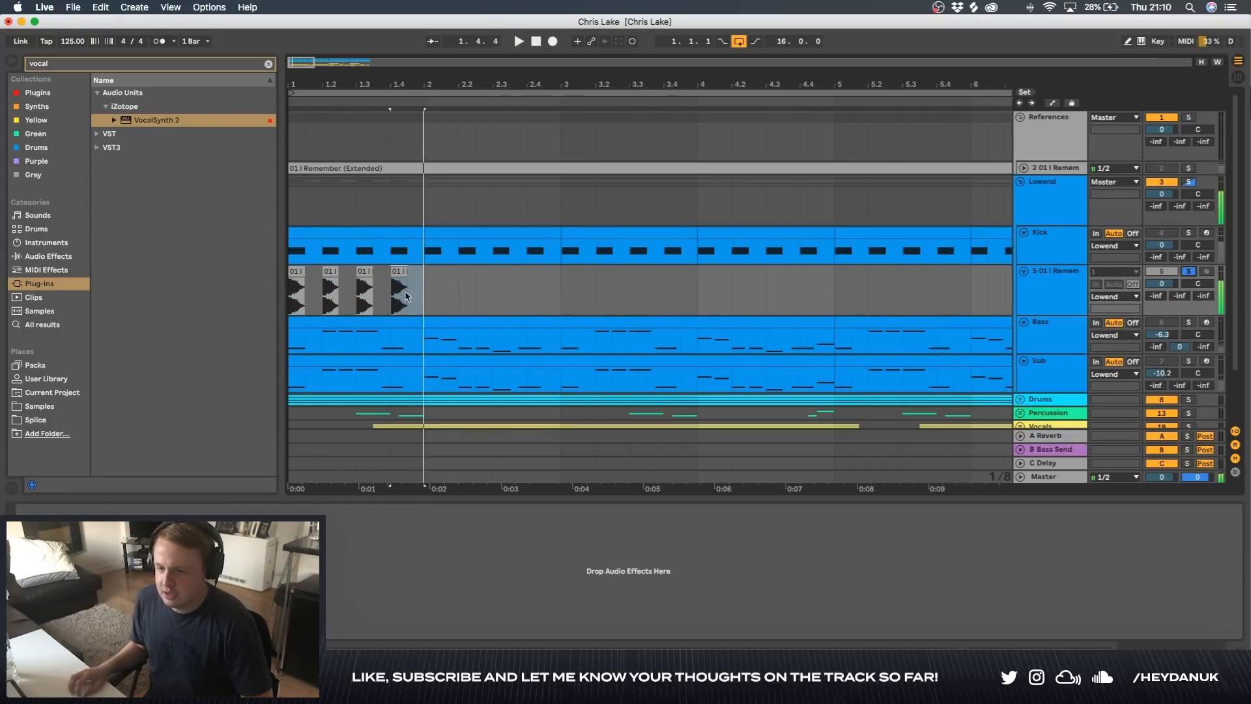
key(space)
key(space)
- Lower the reference kick track's volume to -6.0 dB and search the browser for "eq"
double_click(1053, 302)
click(200, 66)
key(super+a)
text(eq)
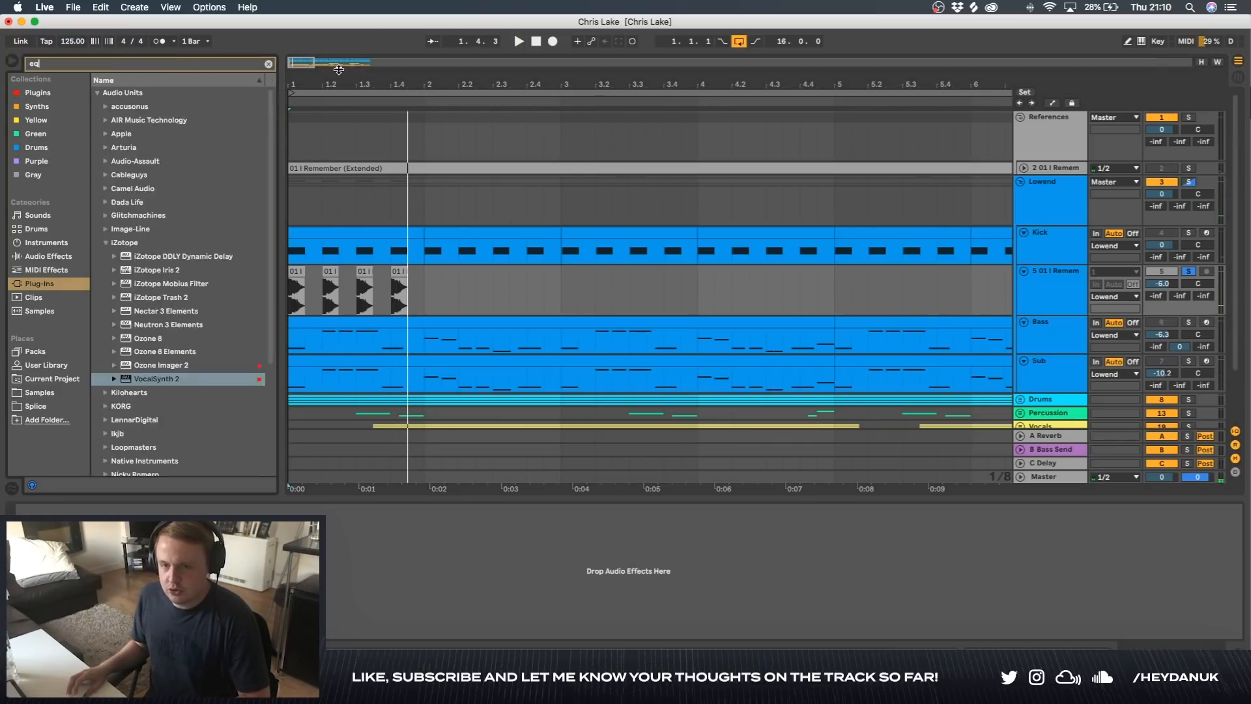
click(96, 120)
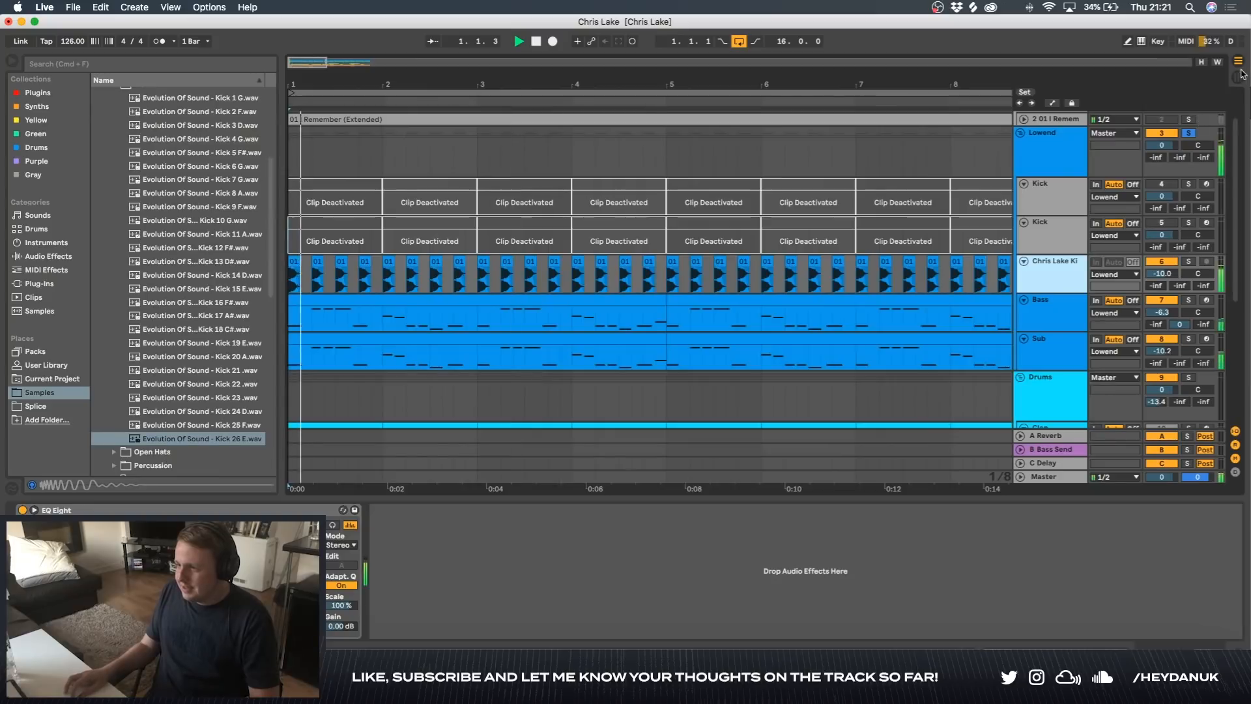
- Set the Chris Lake Kick track's volume to -6.0 dB in the session mixer and return to the arrangement
key(Tab)
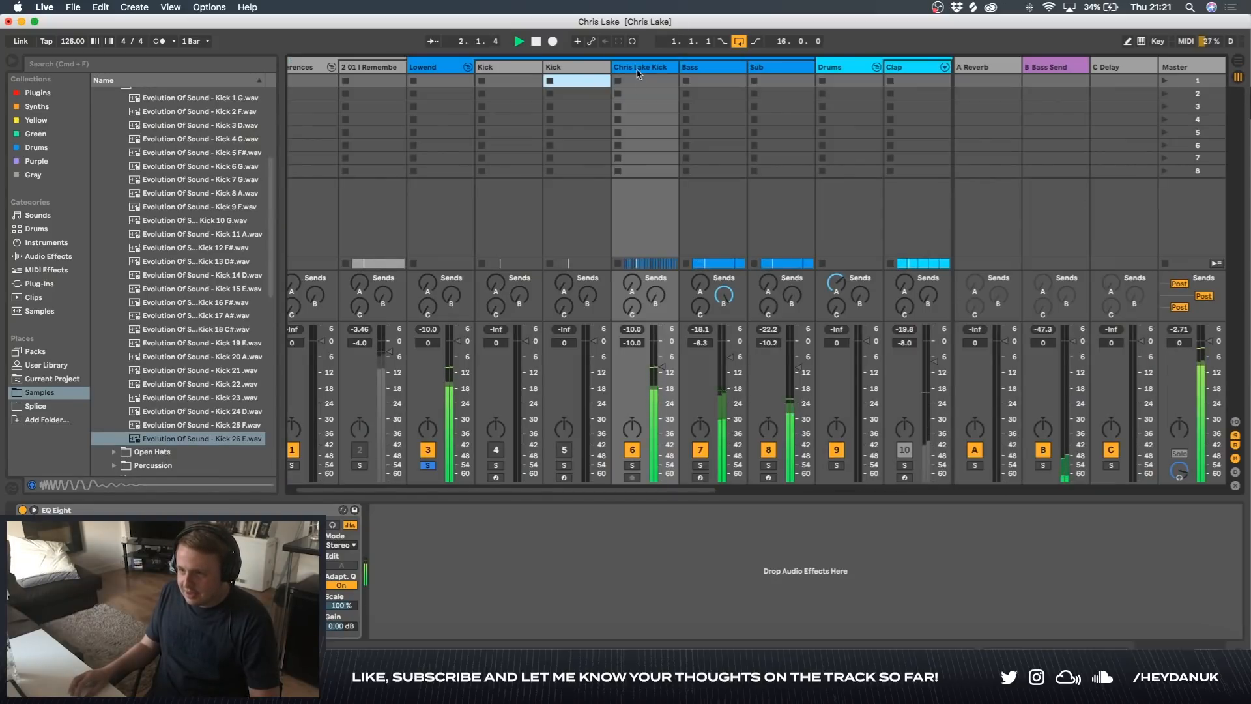
click(674, 340)
drag(663, 369, 671, 358)
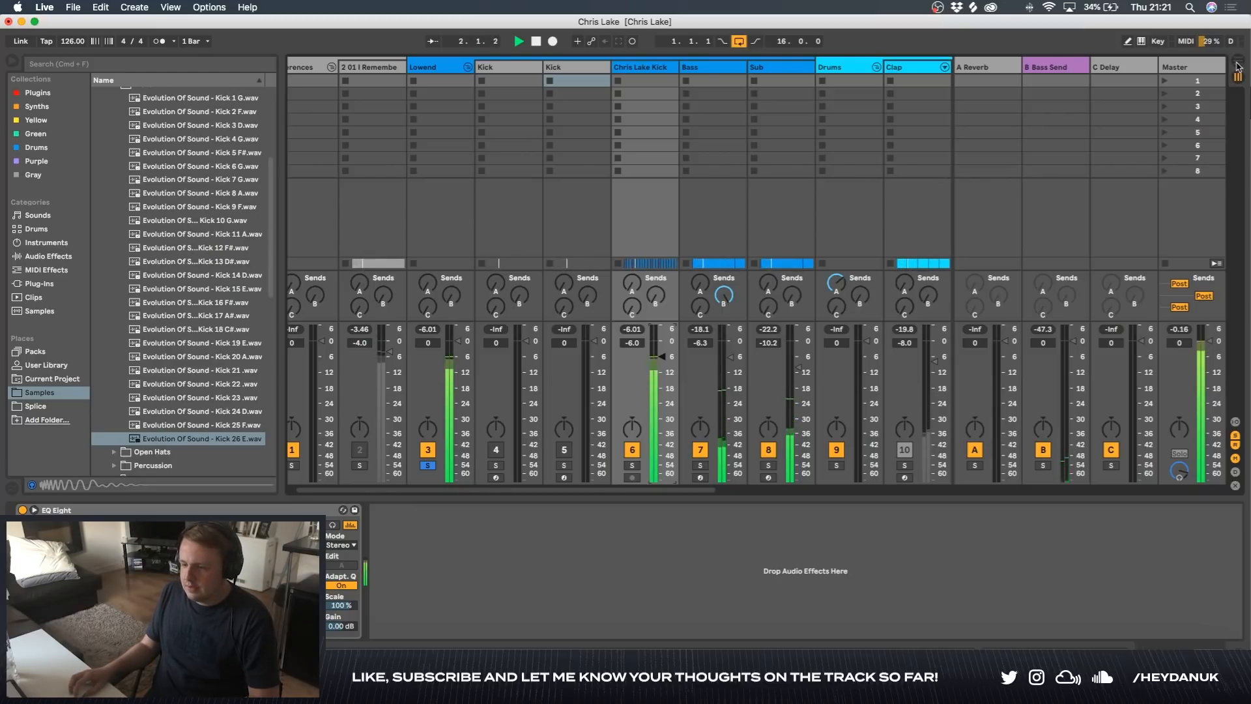
click(1238, 66)
- Fold the Lowend group and compare the mix with the I Remember reference by toggling the reference's solo
click(1069, 177)
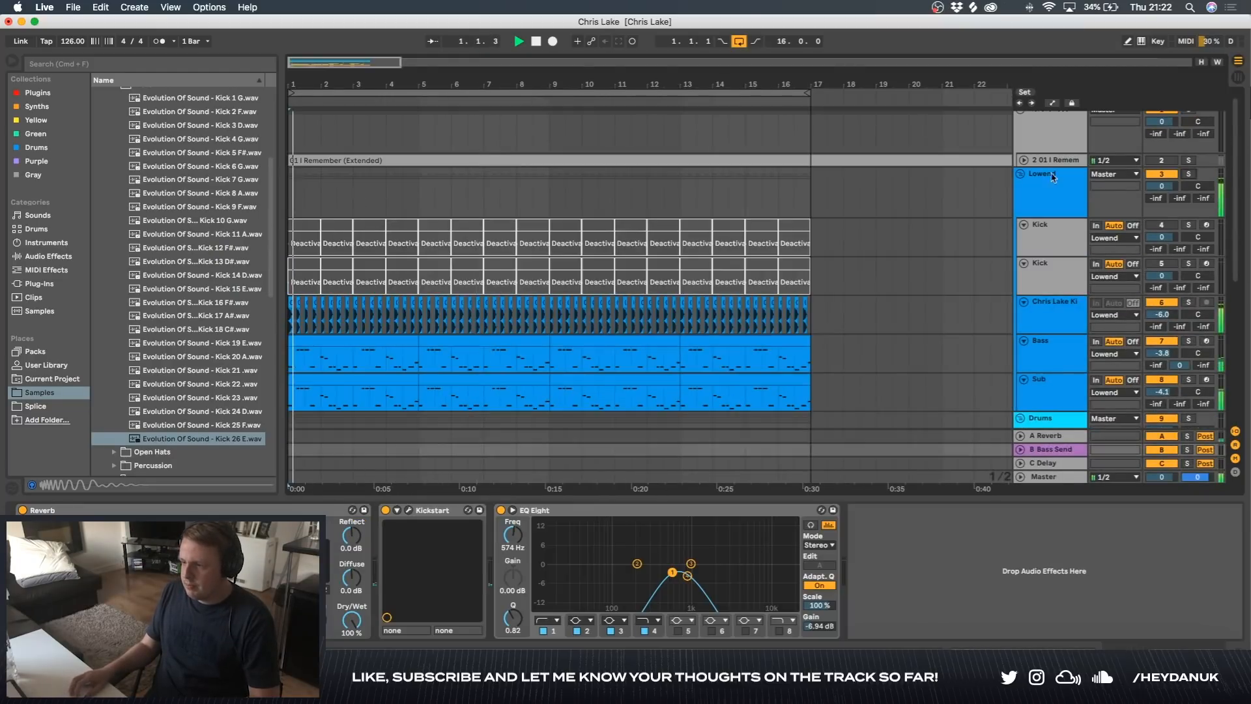
click(1020, 174)
click(1020, 188)
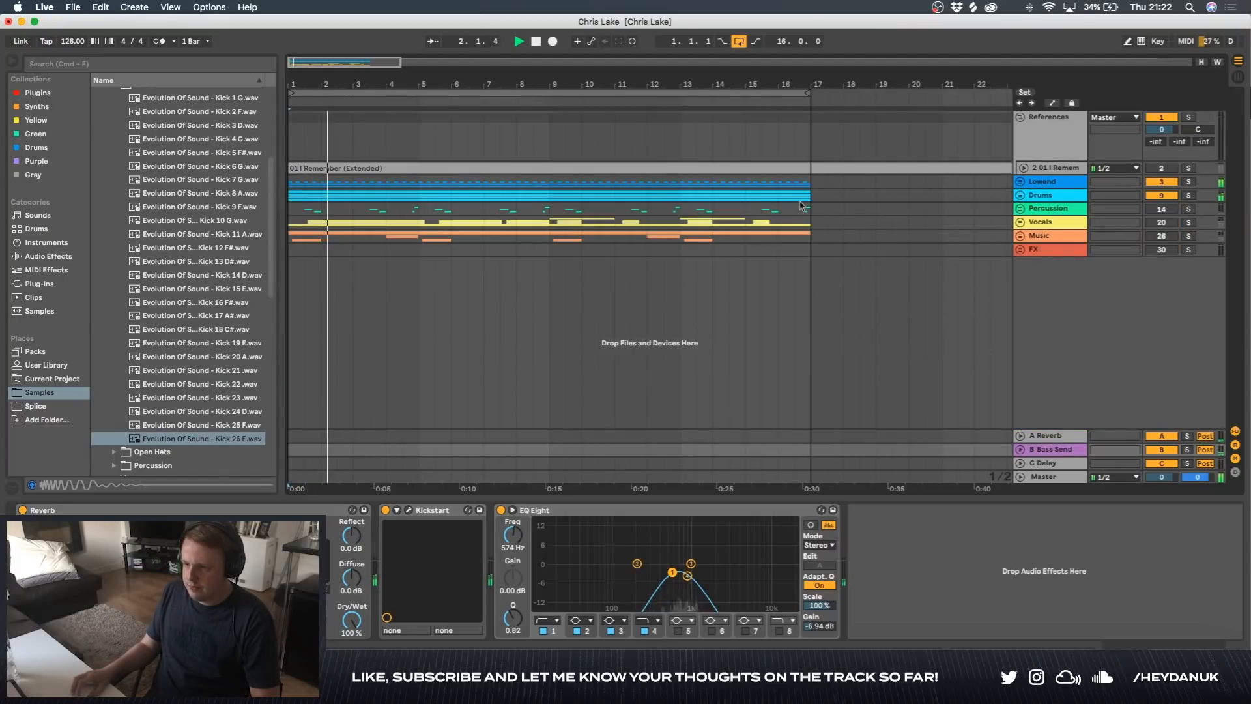
click(1031, 196)
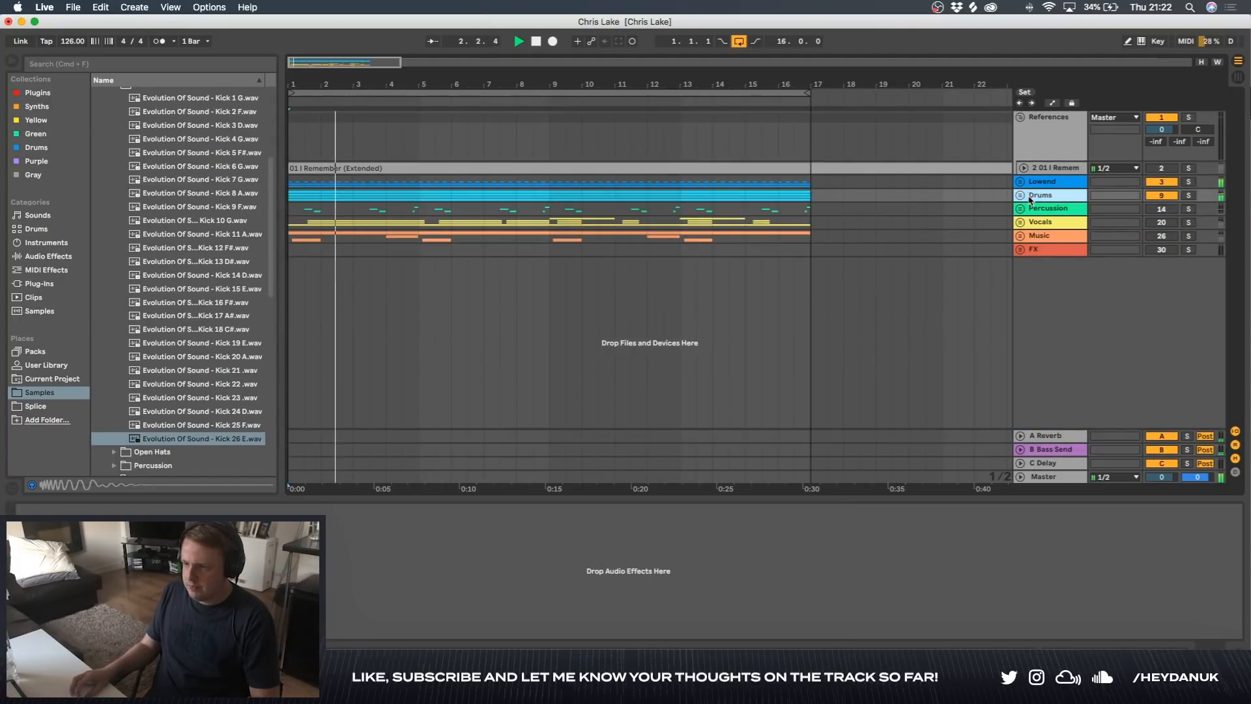
click(1189, 169)
click(1189, 169)
click(1189, 169)
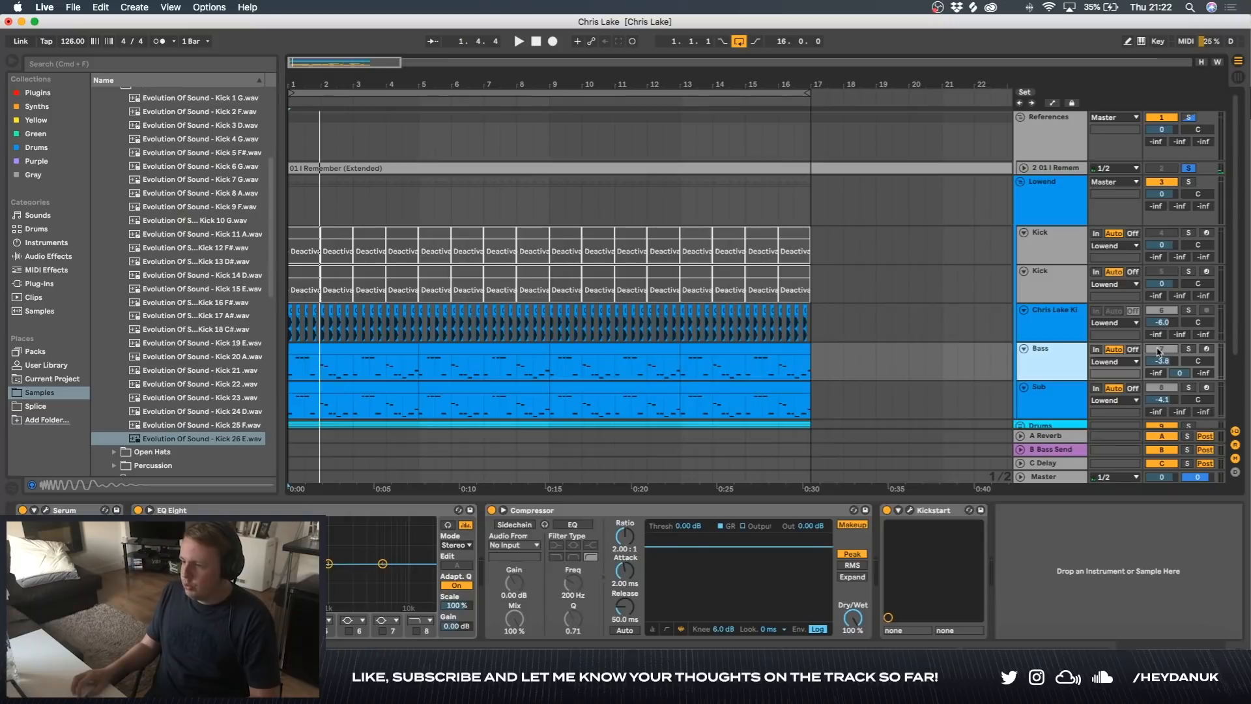
- Deactivate the Bass track, fold the Lowend group and play the arrangement with the reference unsoloed
click(1159, 350)
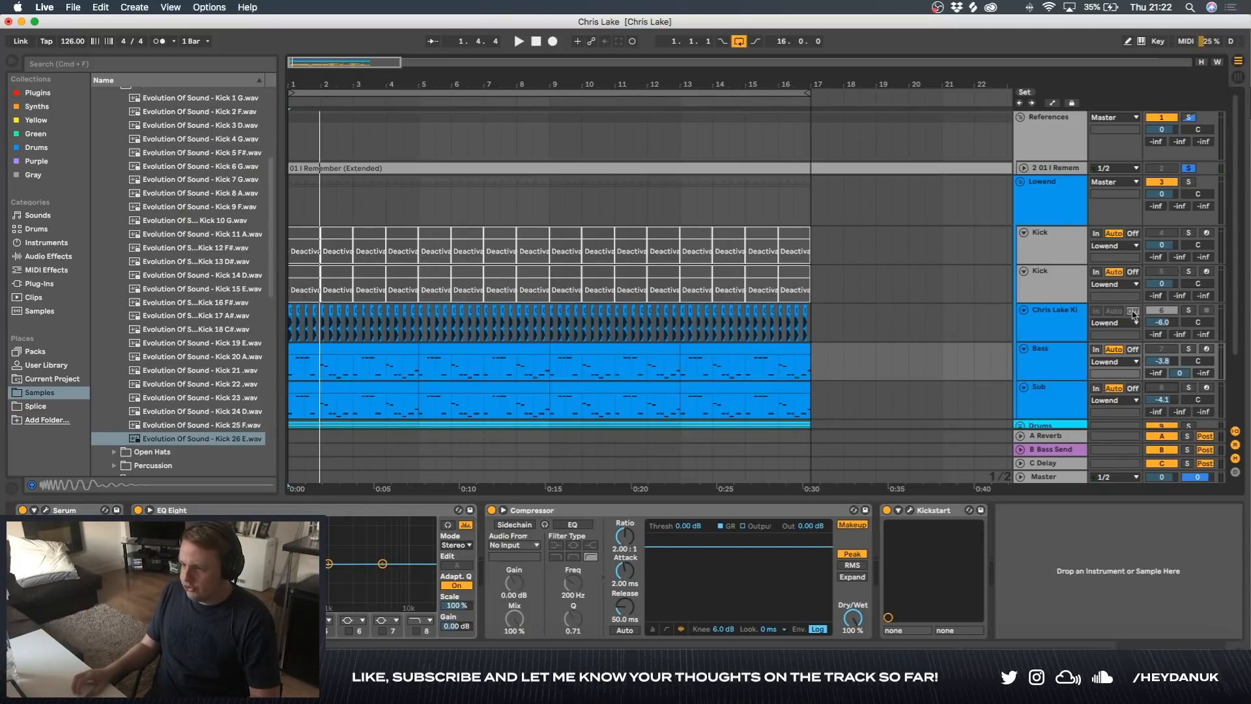
key(space)
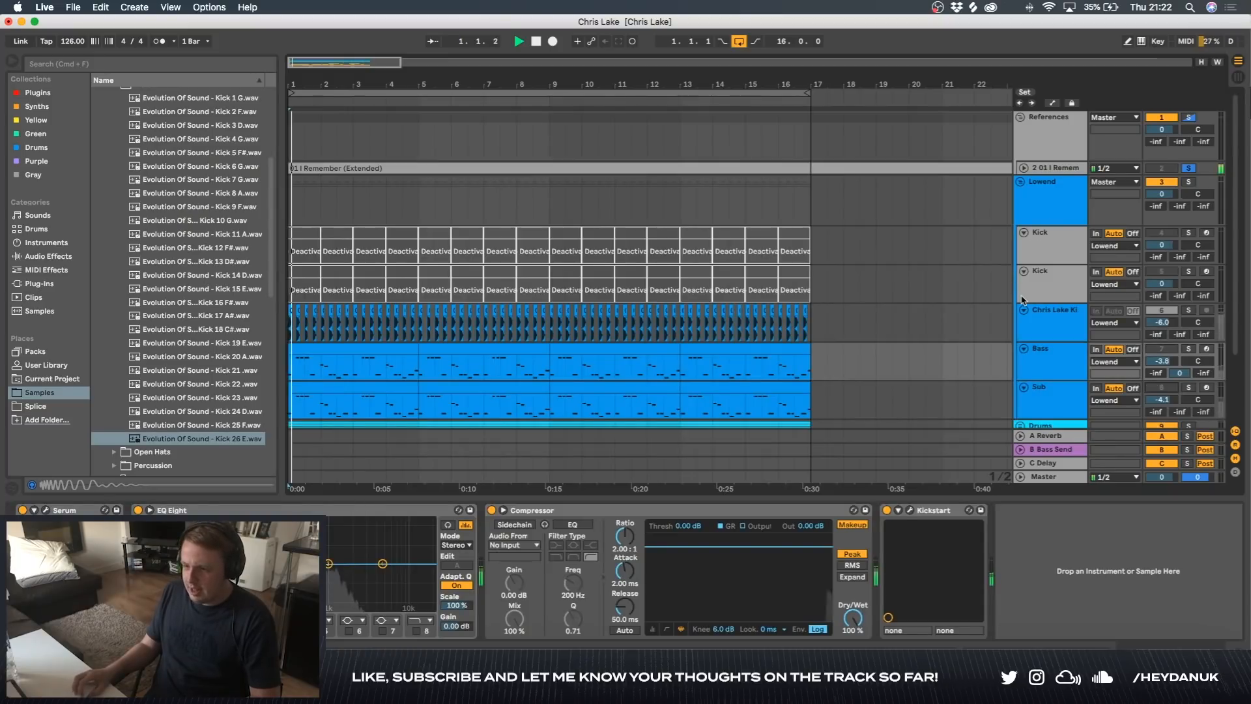
click(1020, 182)
click(1190, 169)
key(space)
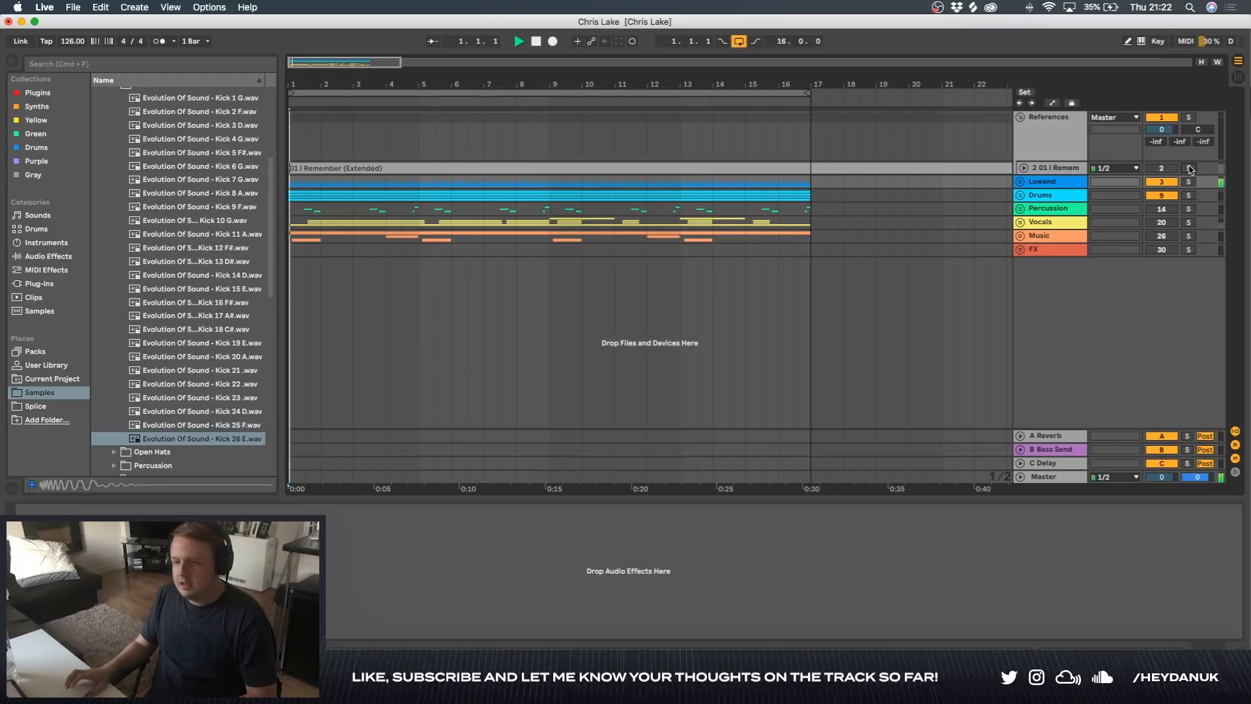
key(space)
- Unfold the Drums group and audition the soloed reference's drum hits around bar 168
click(1021, 195)
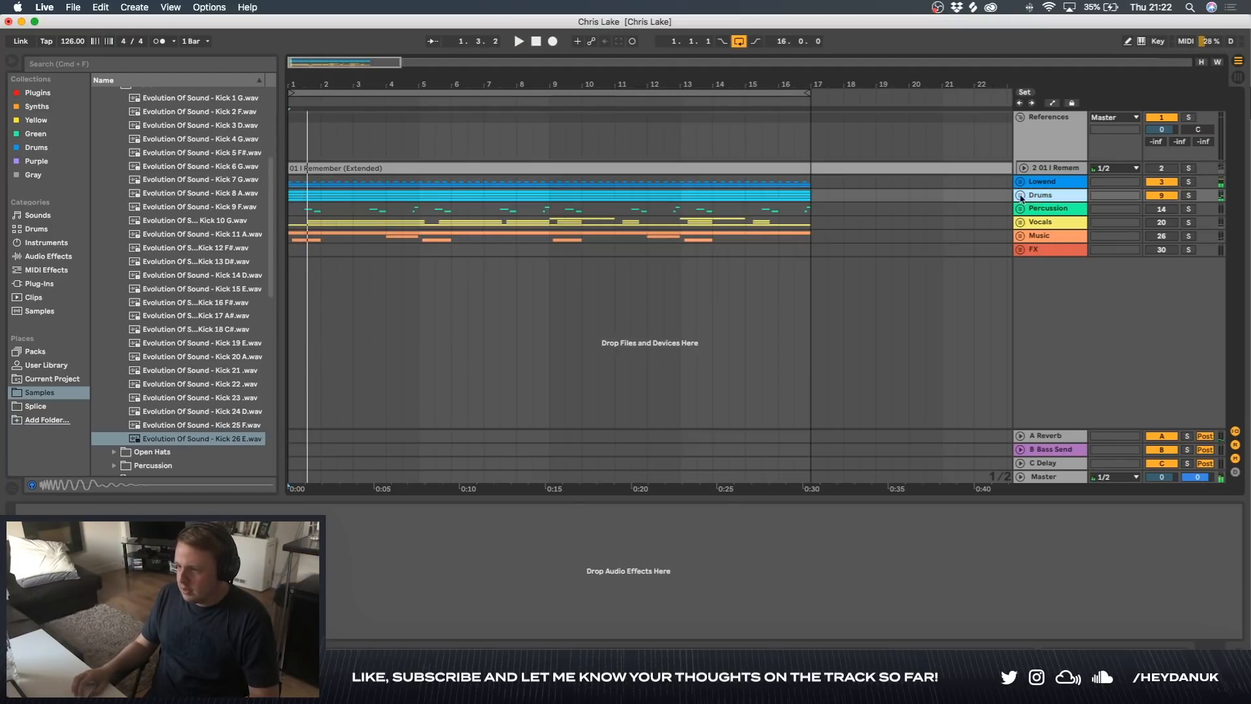
click(1057, 270)
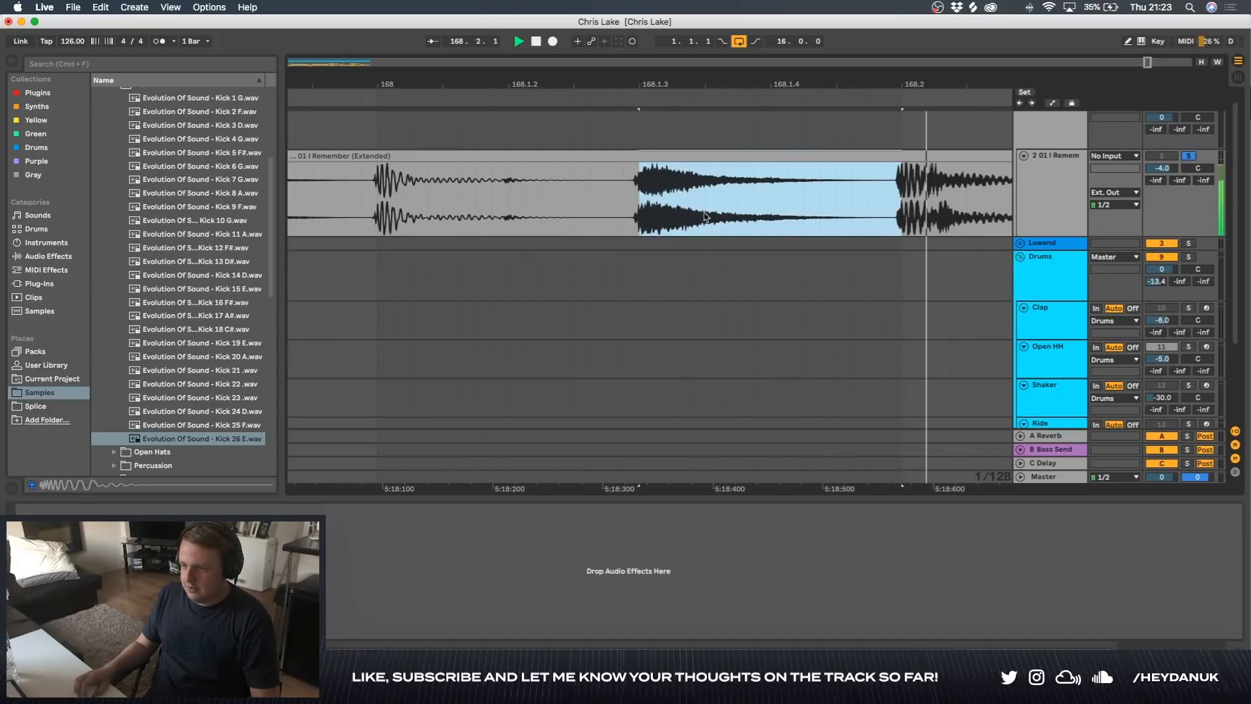
scroll(808, 203, down, 10)
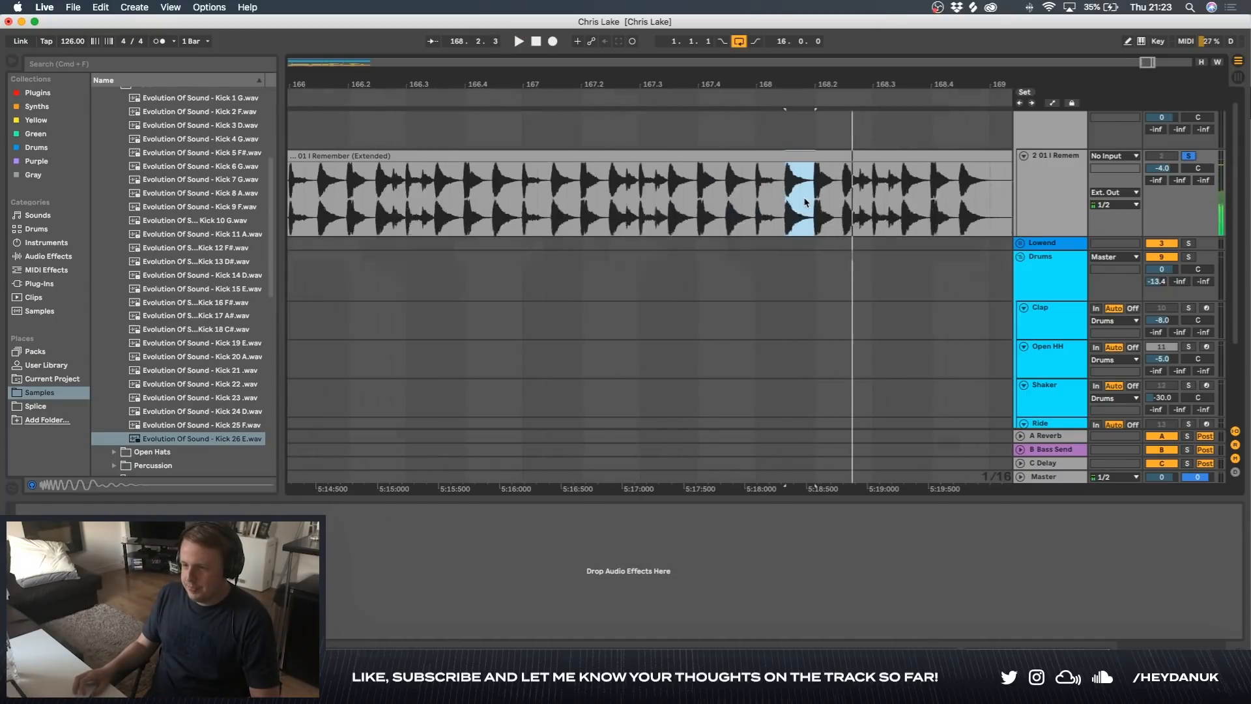
scroll(795, 203, up, 8)
shift+click(719, 215)
drag(720, 214, 916, 202)
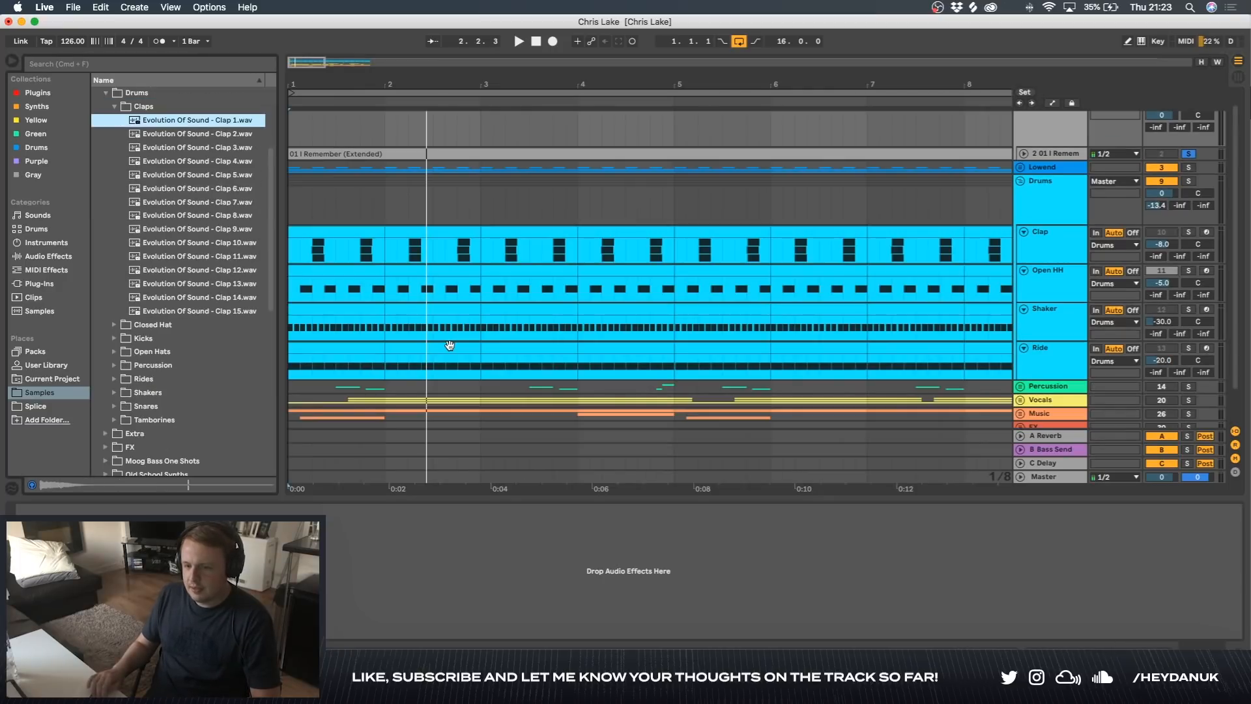
- Audition the Evolution Of Sound clap samples up to Clap 5 against the soloed reference
key(Down)
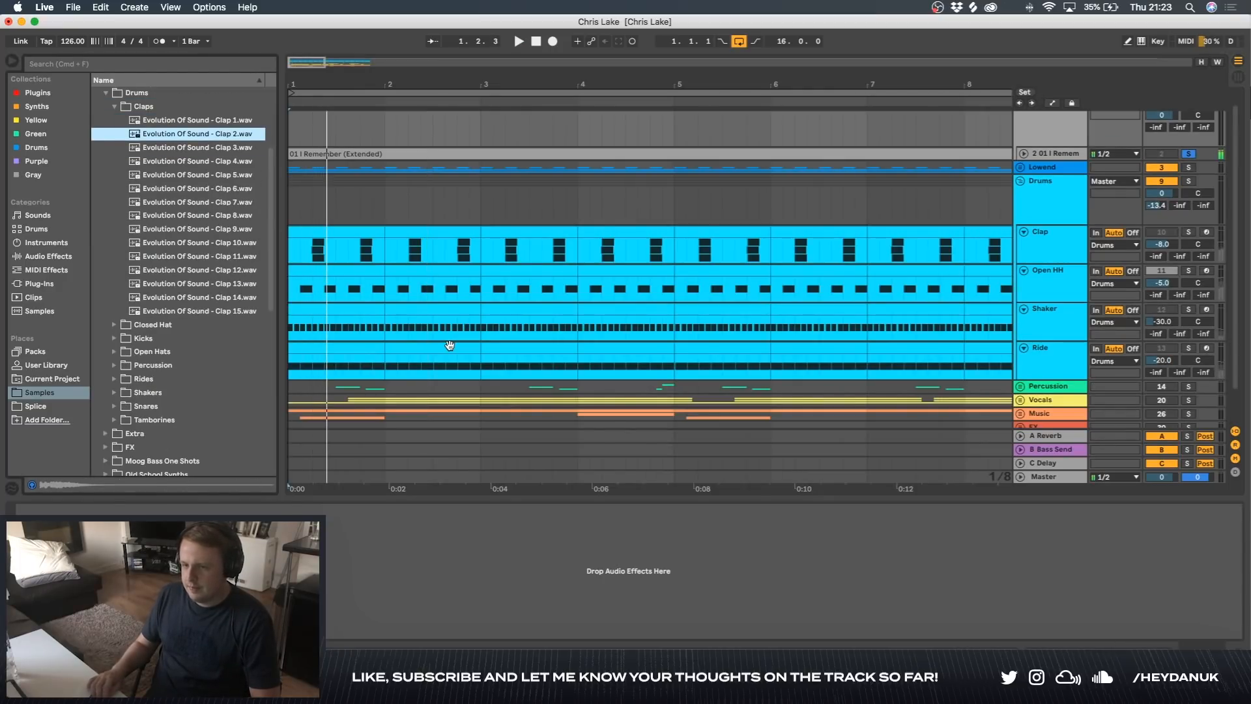
key(Down)
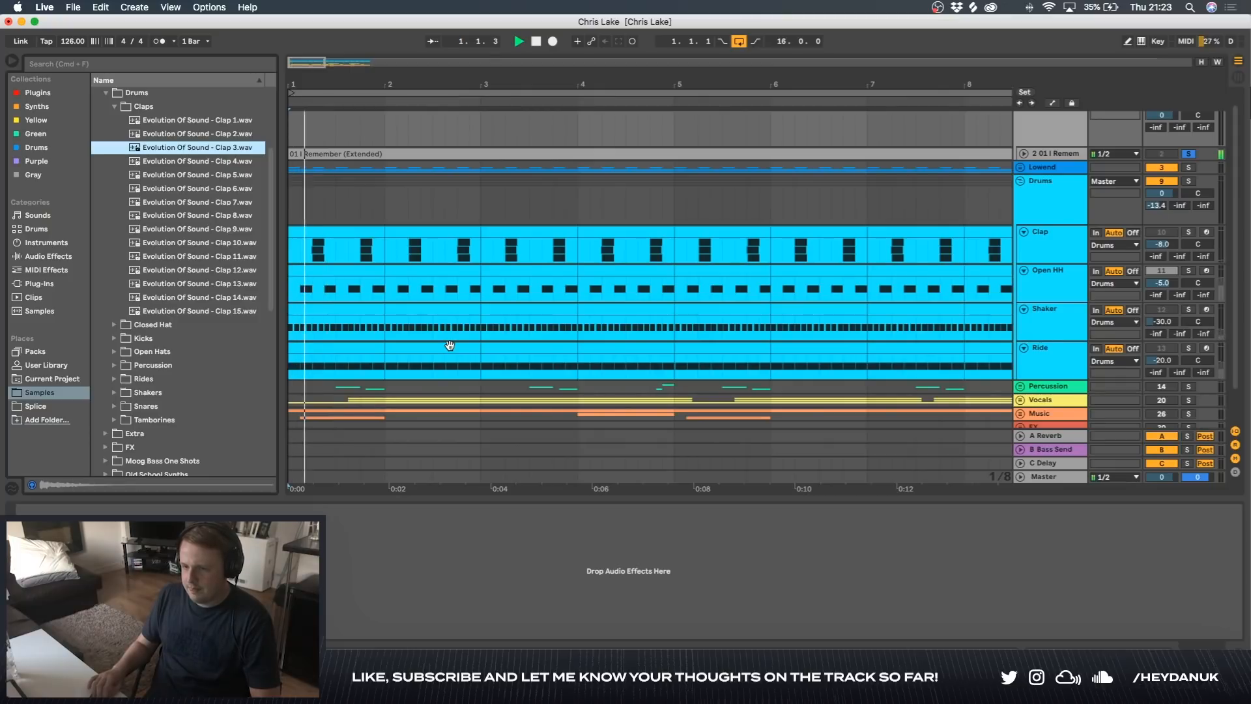
key(Down)
key(space)
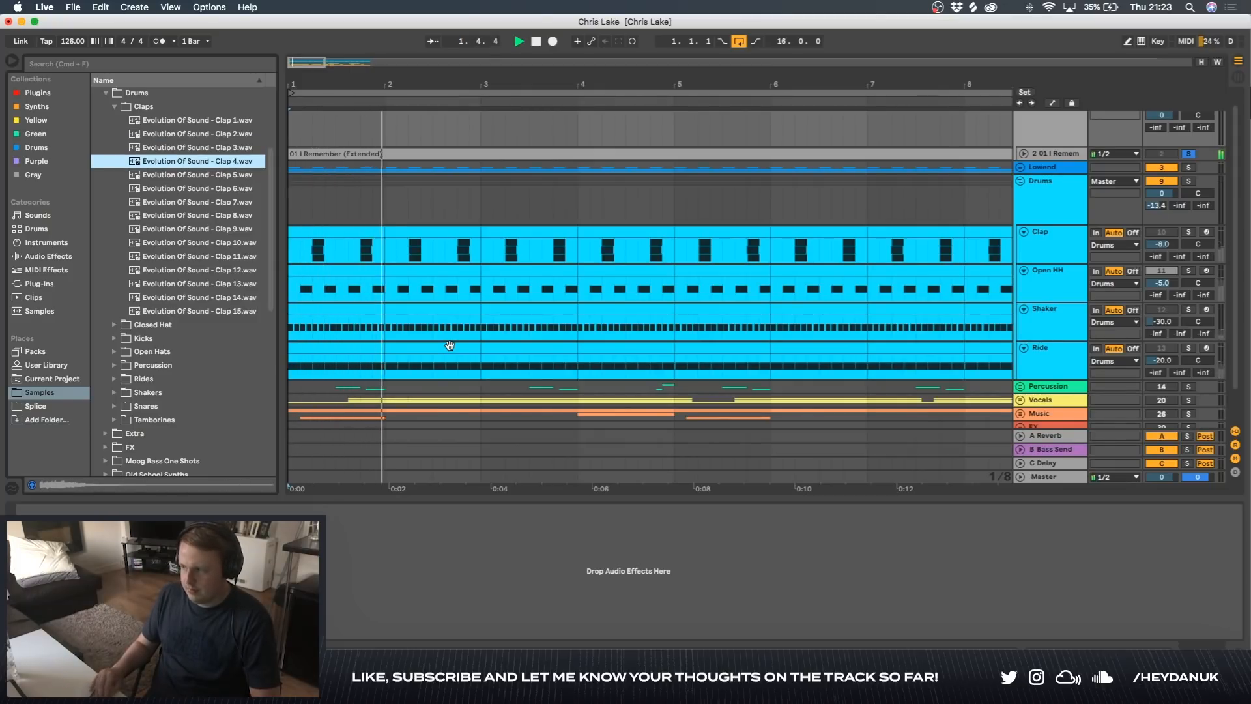
key(Down)
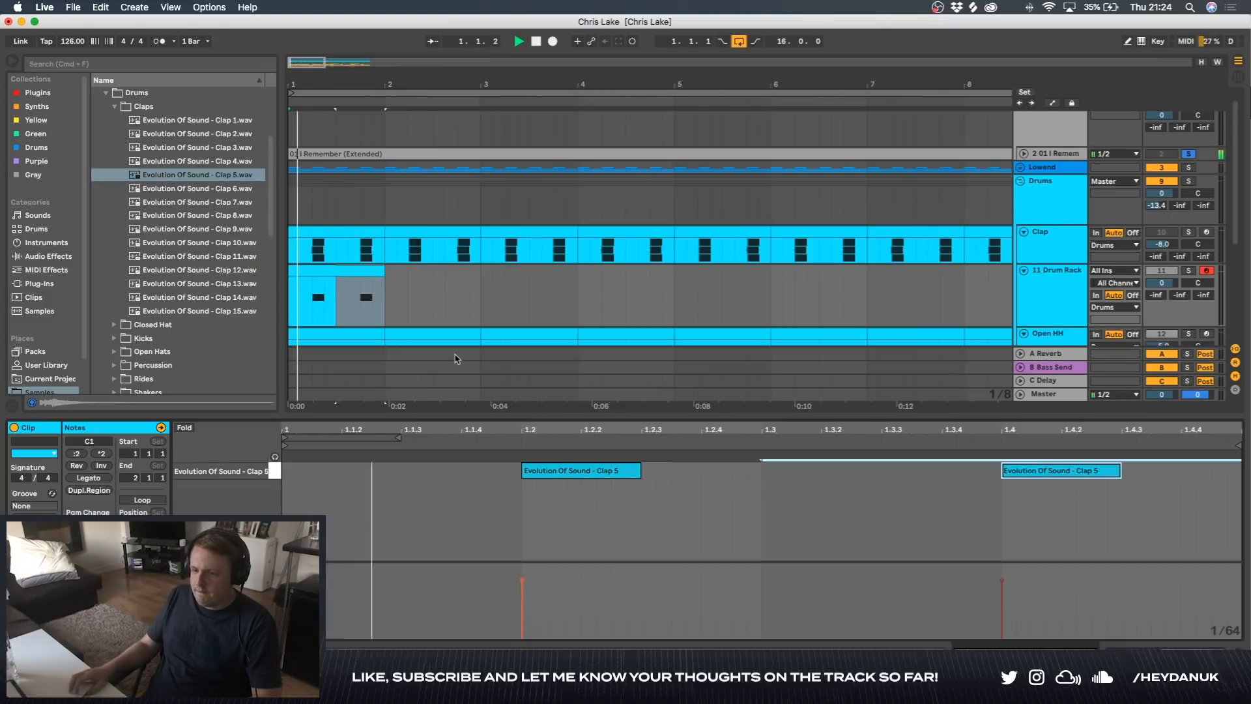
key(super+d)
key(super+d)
key(super+d)
key(super+d)
key(super+d)
key(super+d)
key(super+d)
key(super+d)
key(super+d)
key(super+d)
key(super+d)
mouse_move(938, 293)
mouse_down()
mouse_move(600, 282)
mouse_move(326, 295)
mouse_move(341, 295)
mouse_up()
key(Delete)
- Loop the Clap 5 drum rack clip over its full one-bar length and extend it to the end of bar 16
click(328, 283)
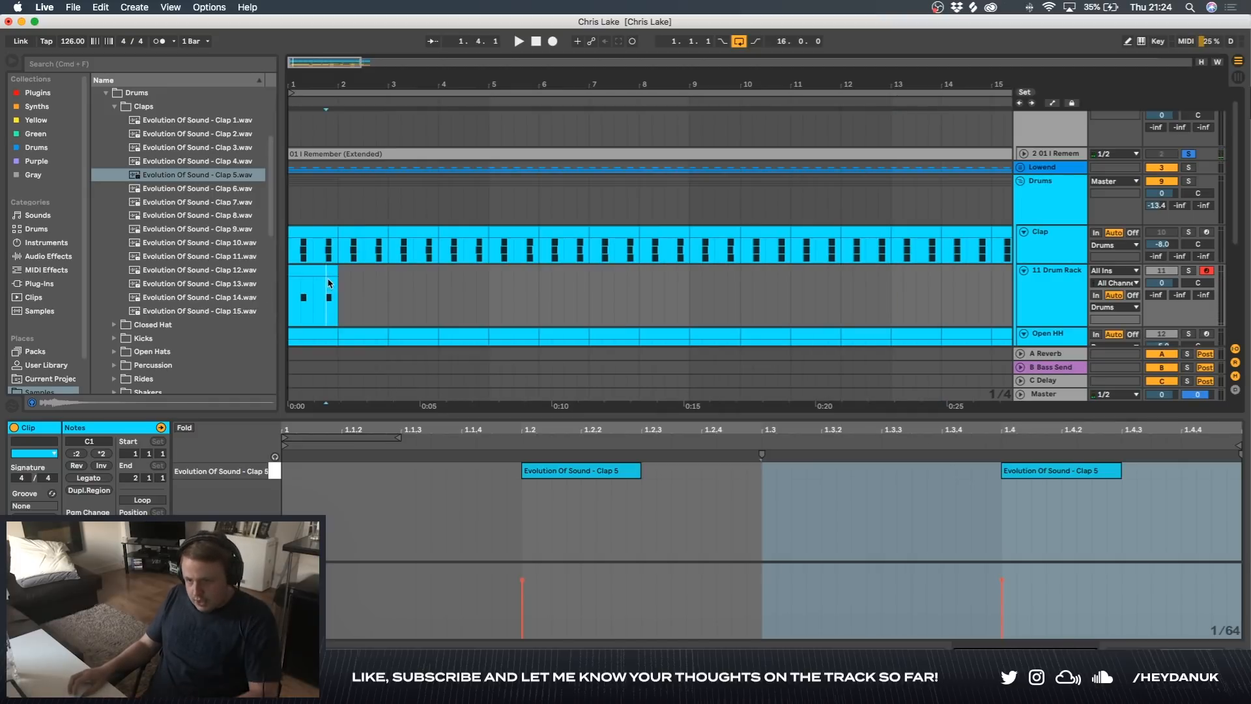
click(330, 273)
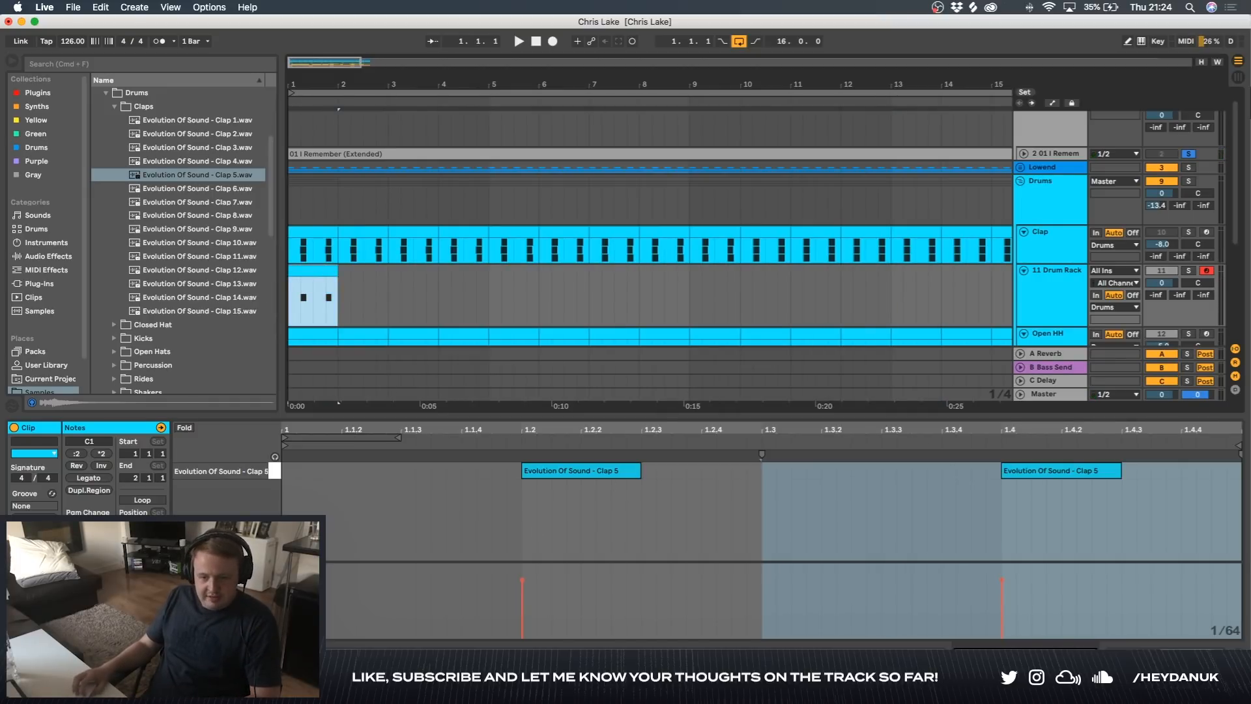
click(142, 500)
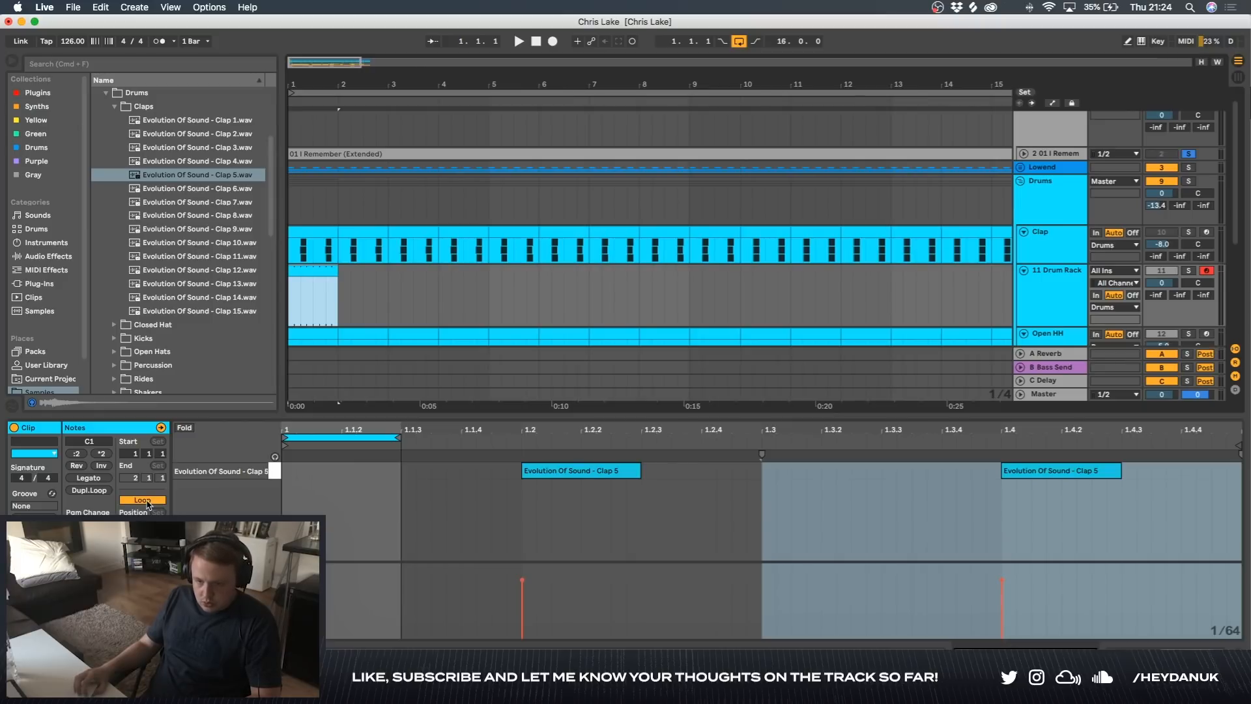
drag(162, 549, 162, 521)
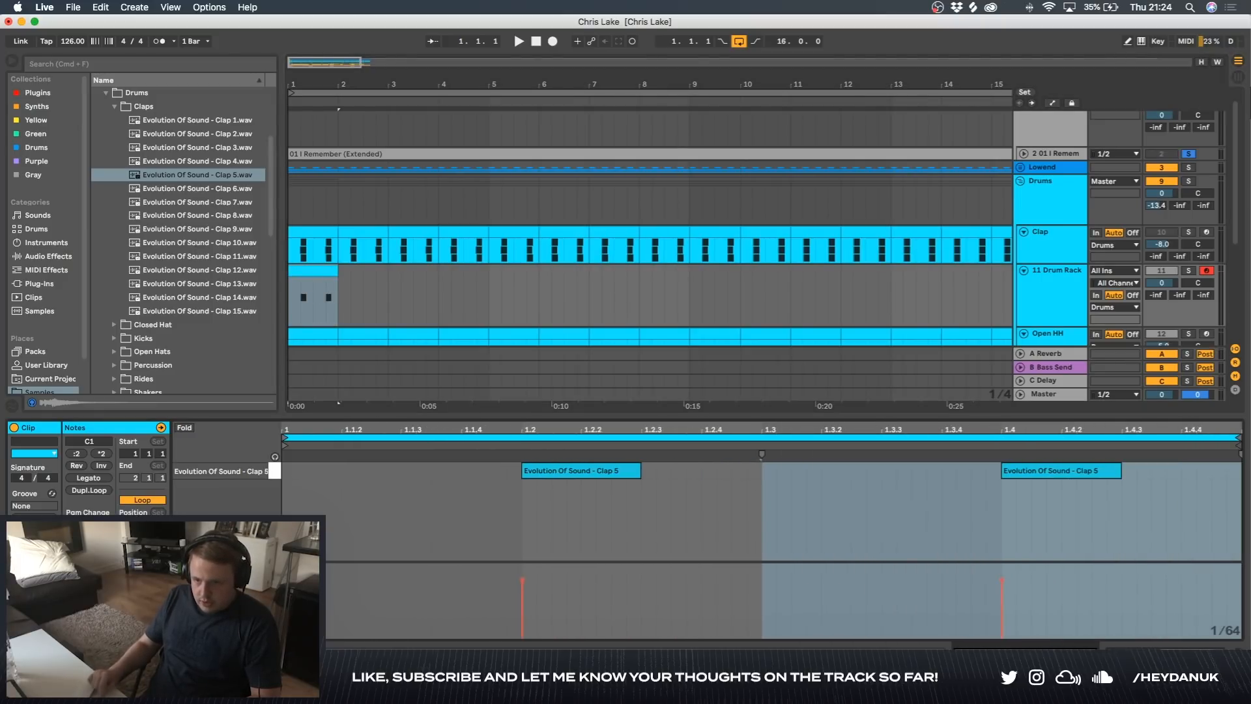
drag(332, 271, 961, 255)
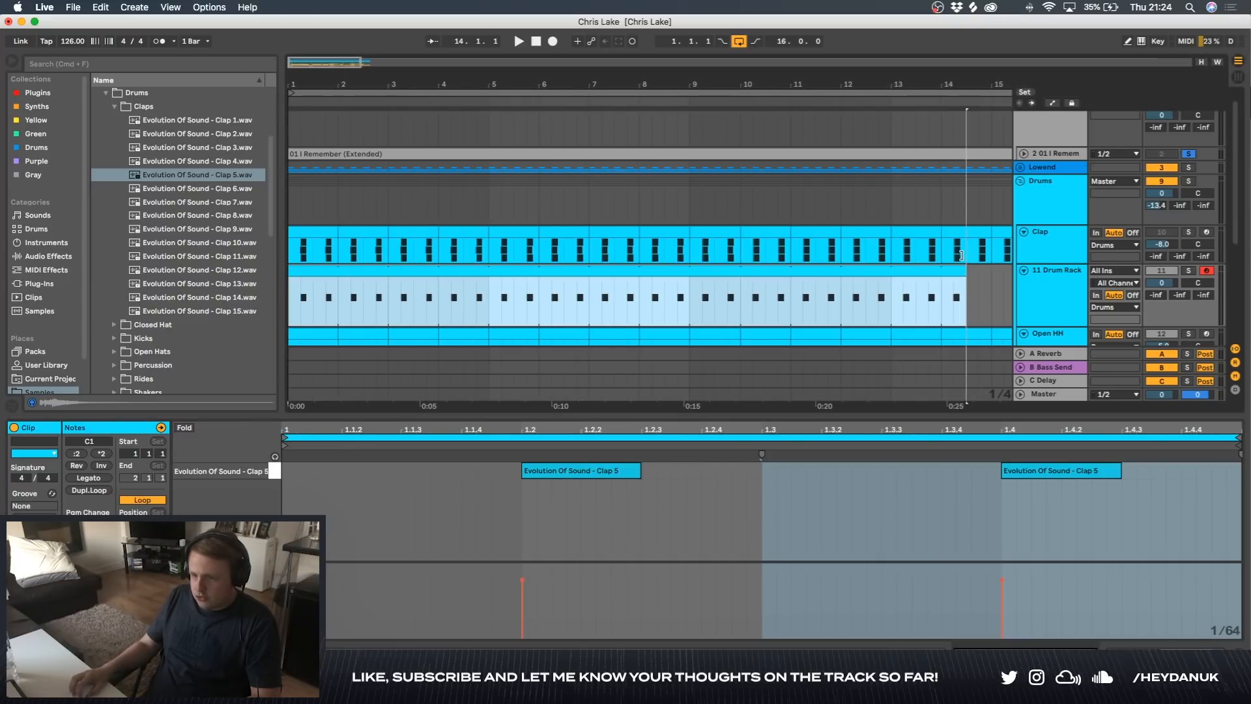
scroll(462, 267, down, 5)
drag(675, 269, 743, 268)
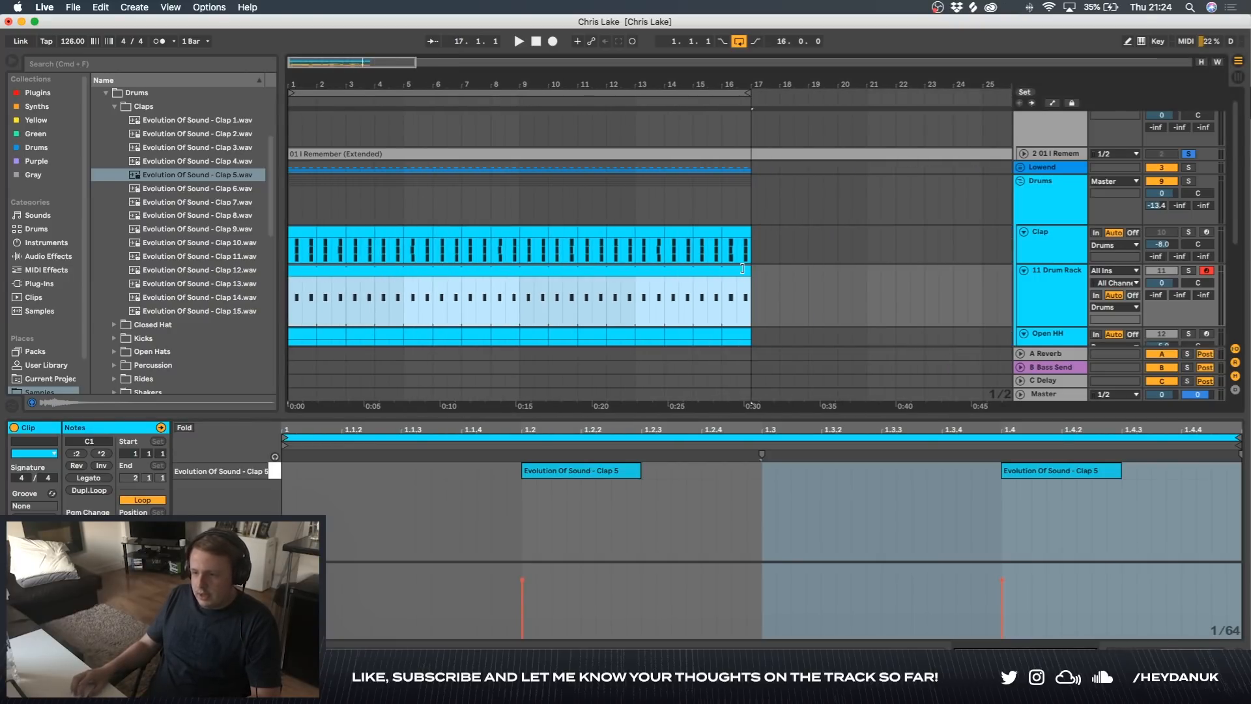
- Play the drums with the new clap and set the Clap 5 sample's sustain to -inf dB and decay to 1.83 s
scroll(285, 324, up, 1)
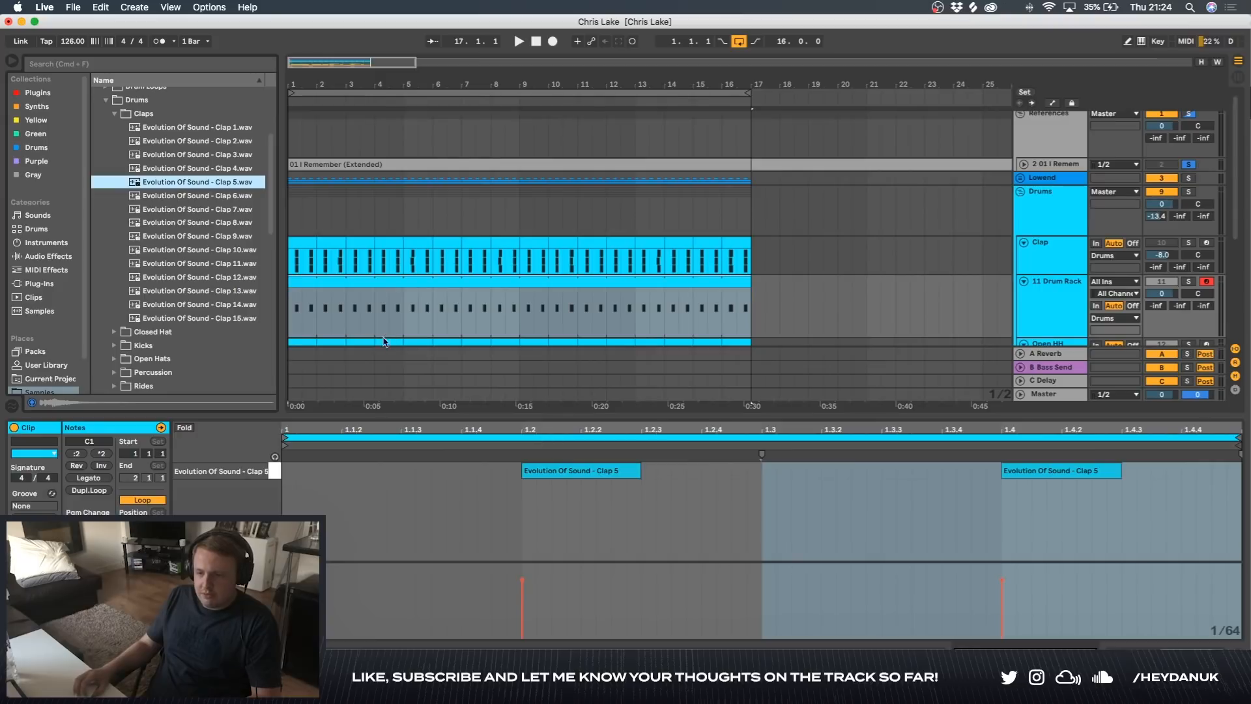
key(plus)
key(plus)
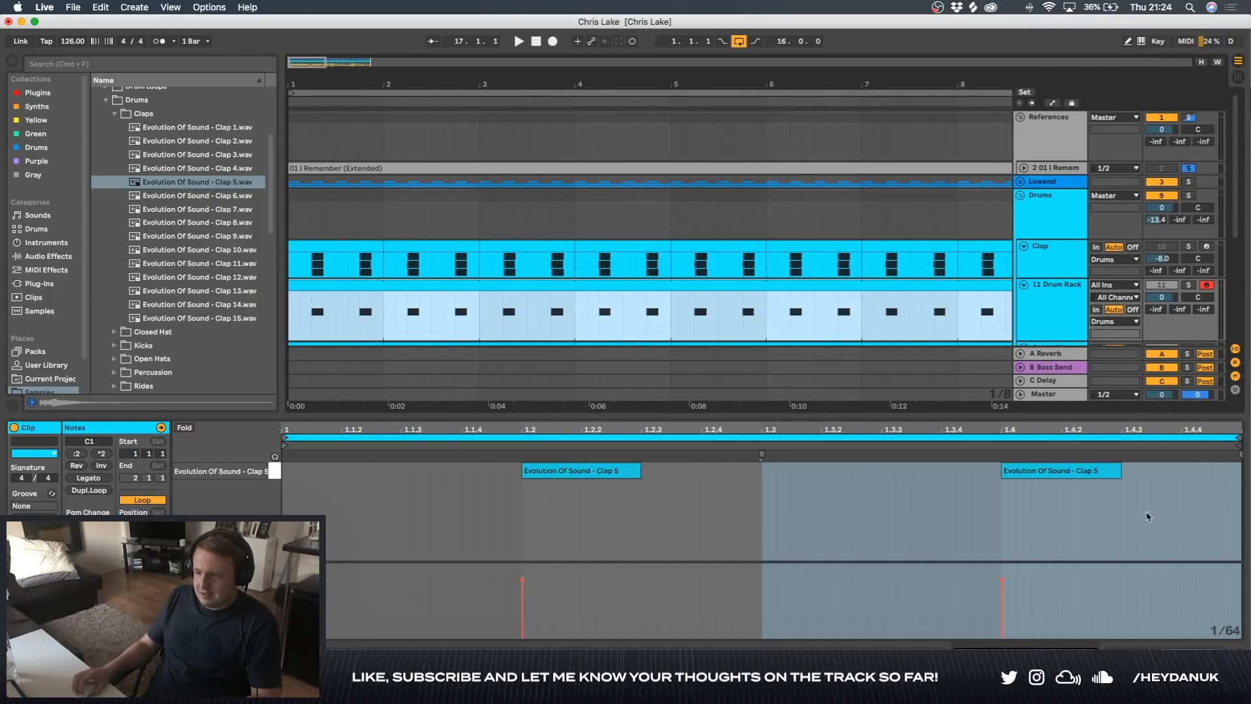
click(300, 303)
key(space)
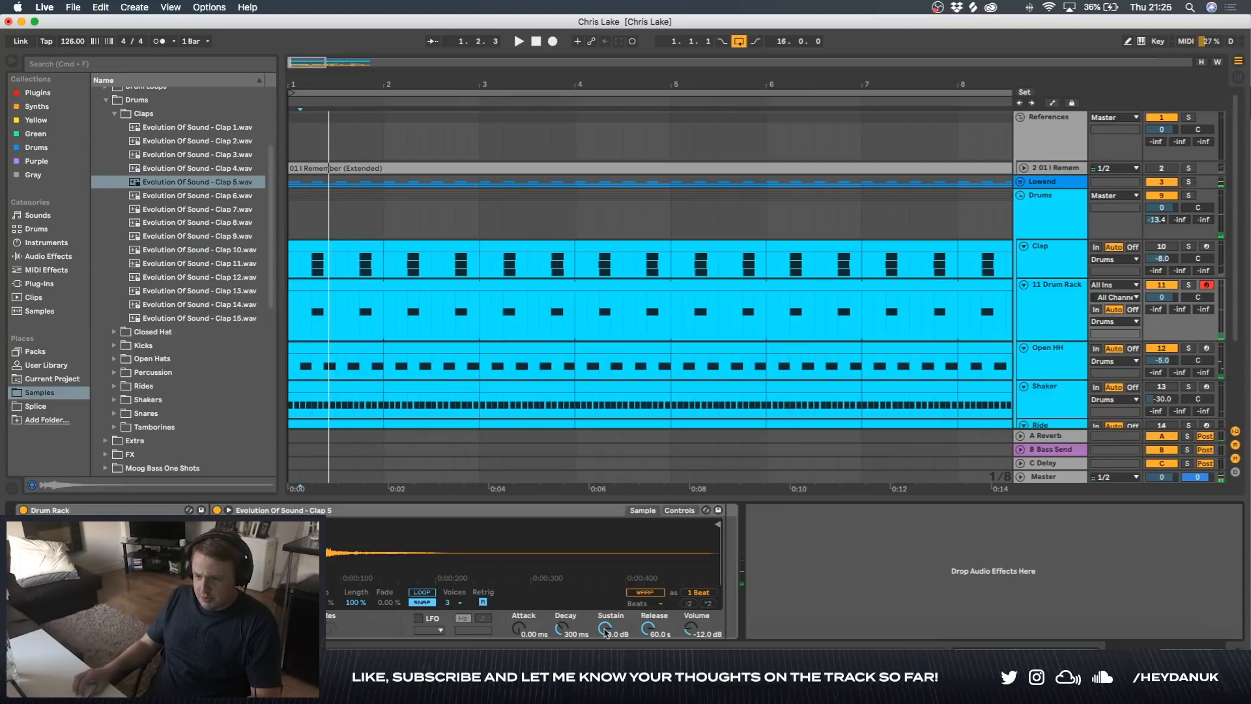
key(space)
drag(605, 629, 561, 651)
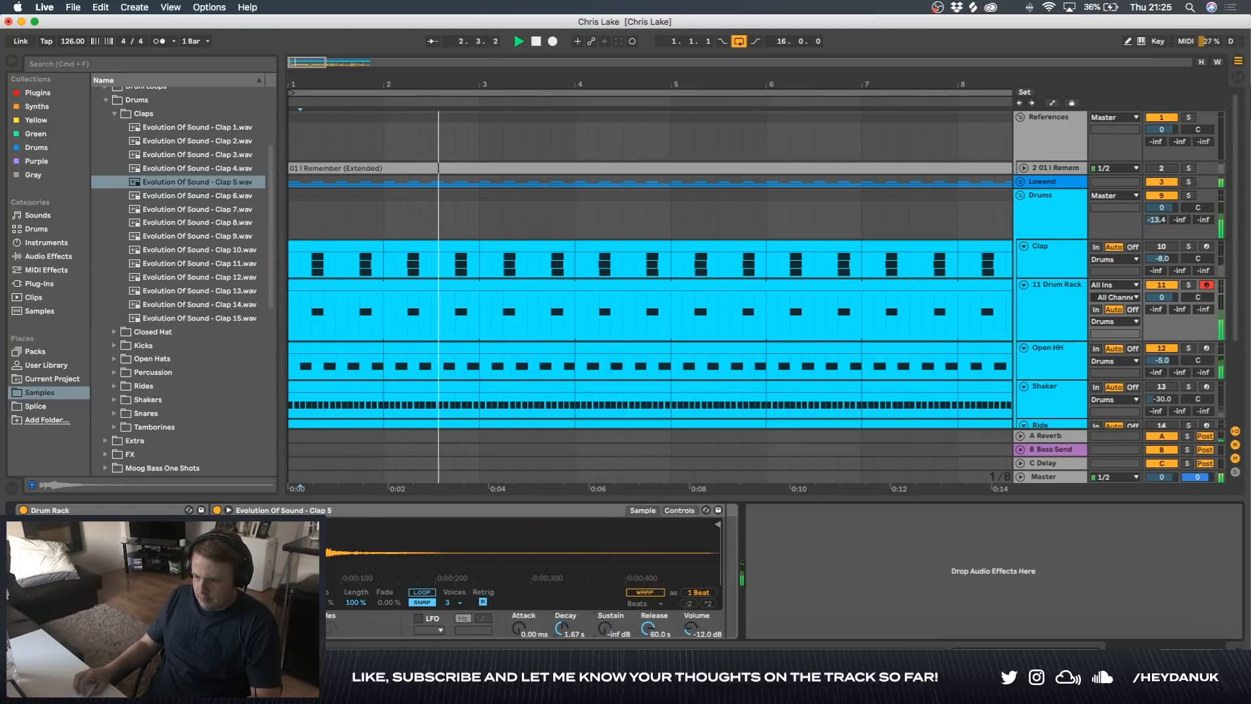
drag(561, 628, 561, 645)
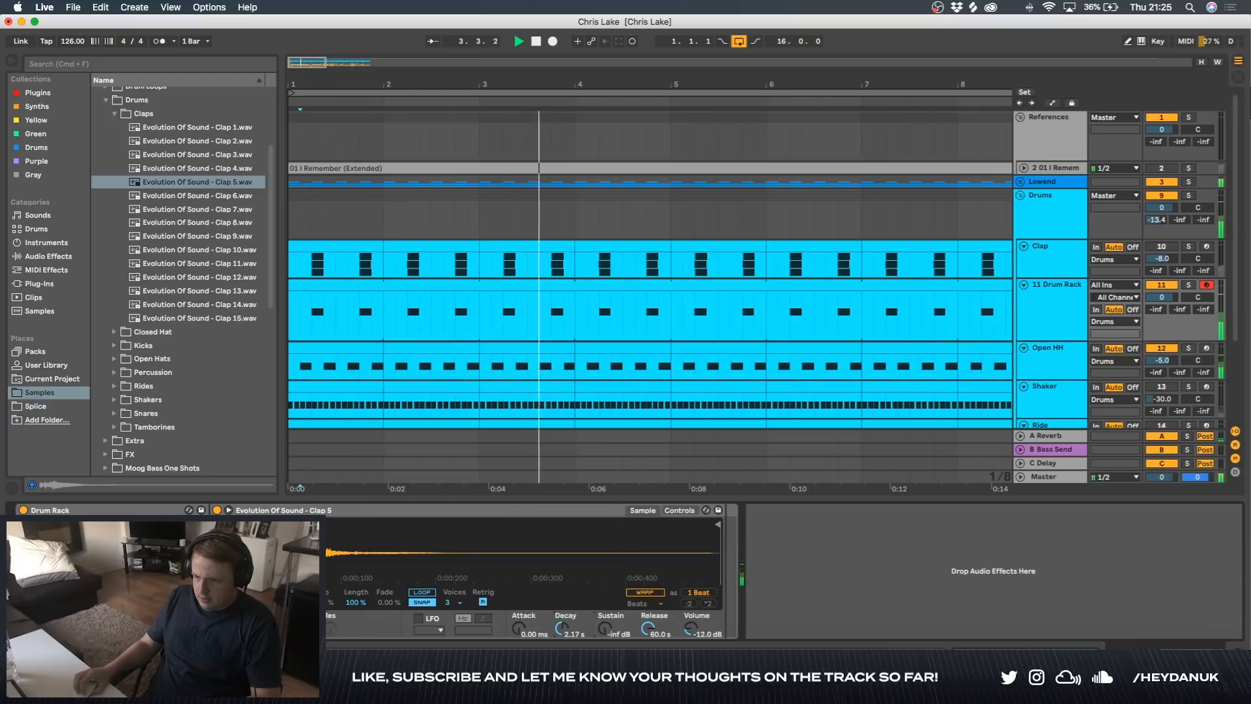
- Replay the arrangement and toggle the reference's solo to compare the new clap with I Remember
key(space)
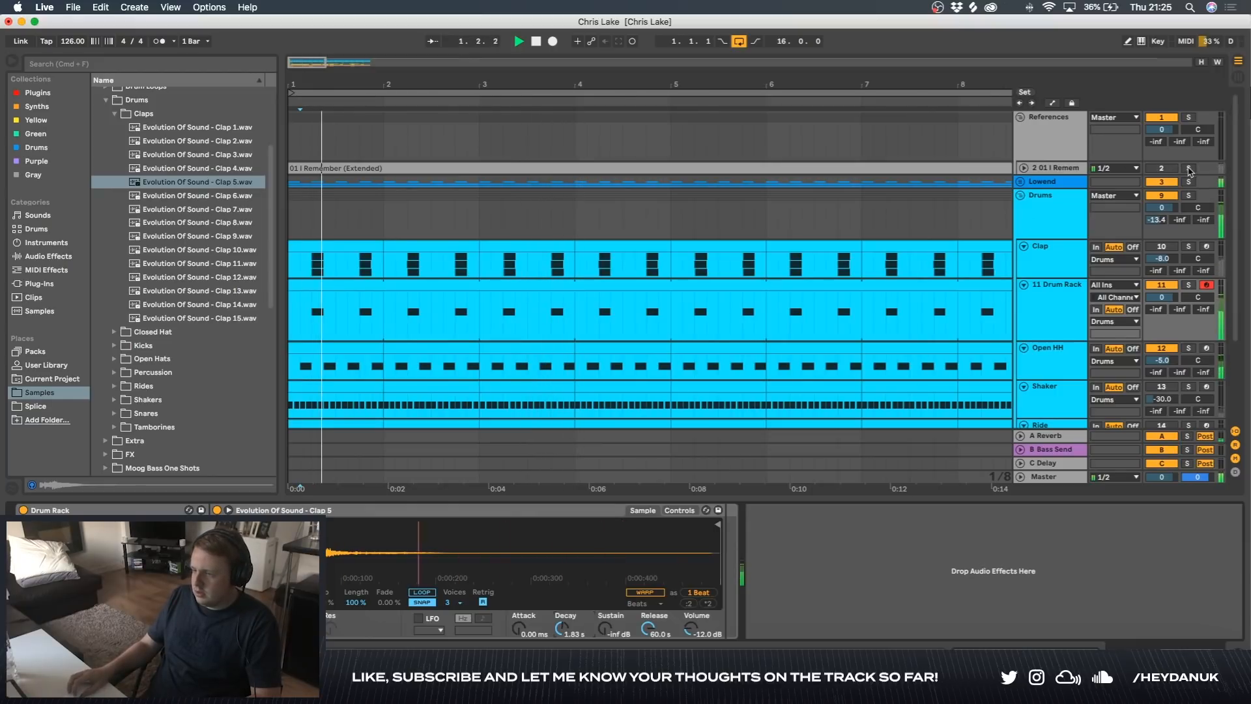
click(1189, 168)
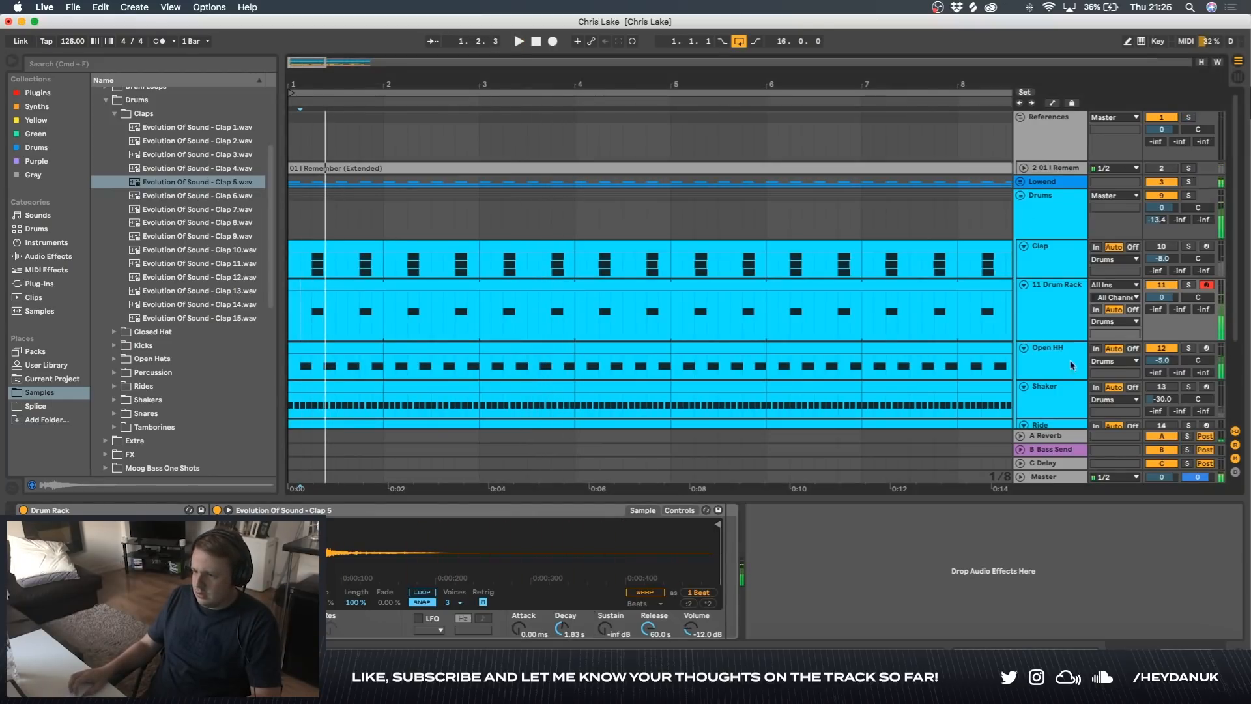
key(space)
click(1189, 168)
- Audition the remaining Evolution Of Sound clap samples from Clap 6 to Clap 14
click(1017, 321)
key(Down)
key(Down)
key(Down)
key(Down)
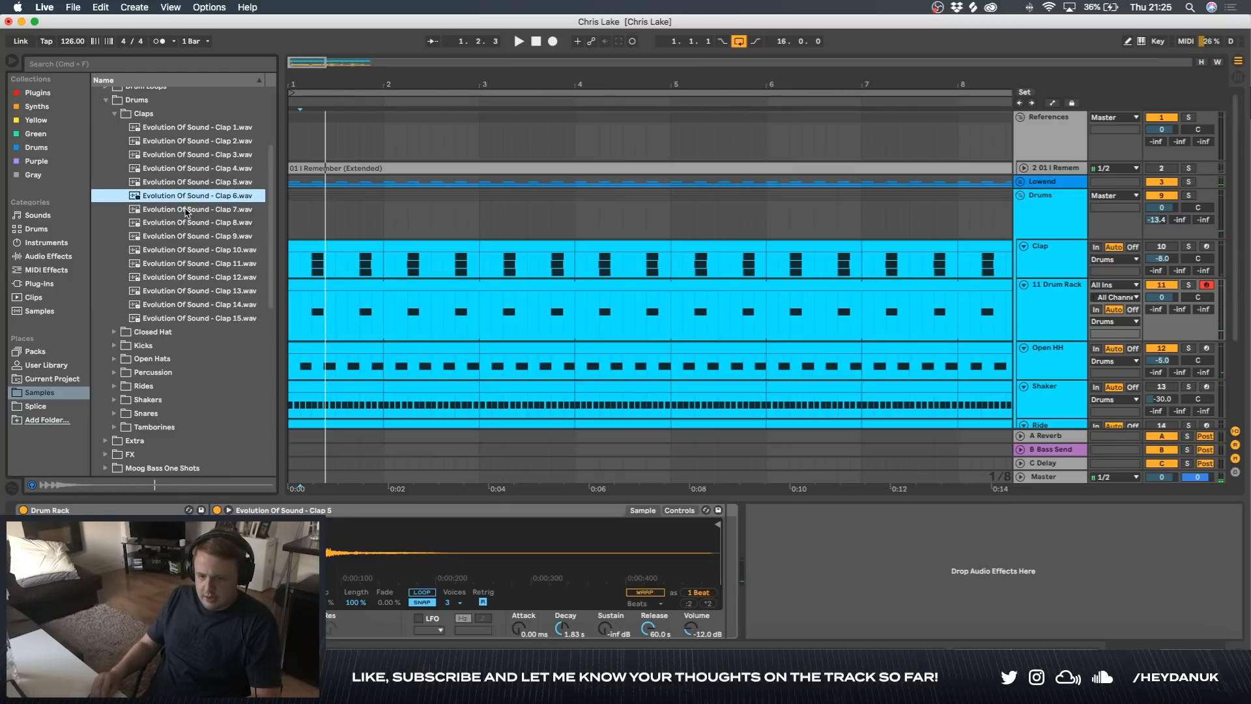
key(Down)
key(Down)
key(Down)
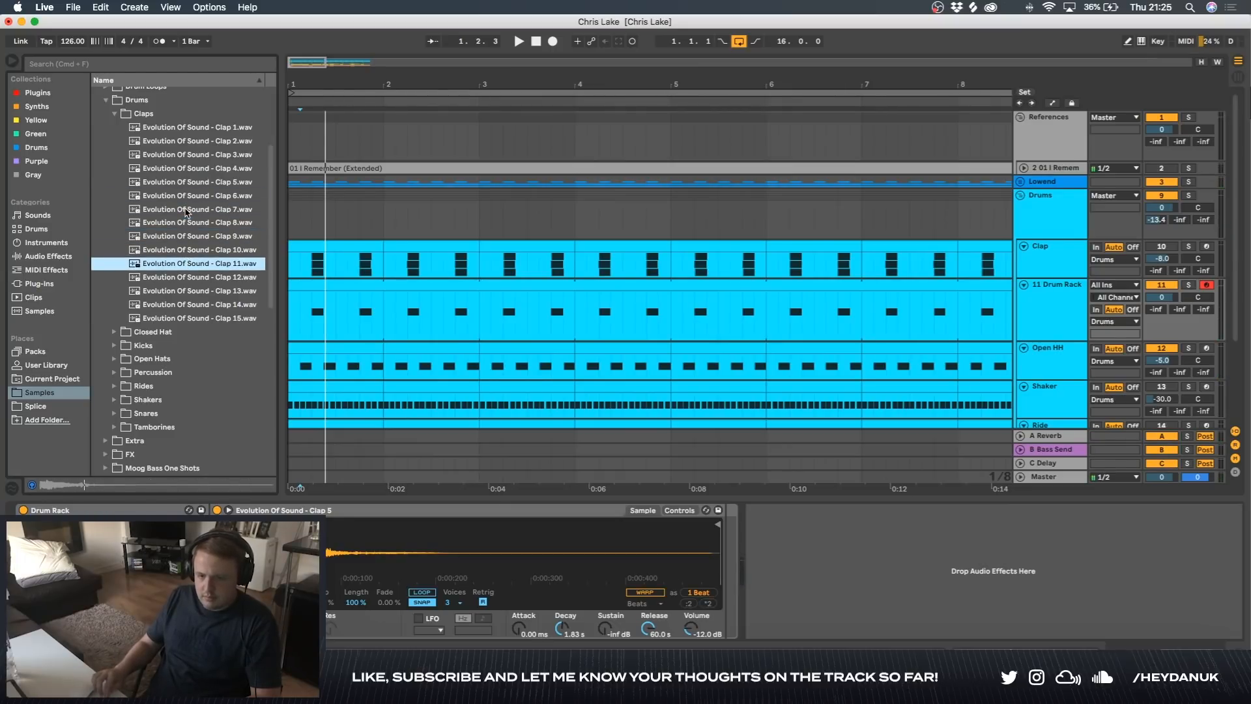
key(Down)
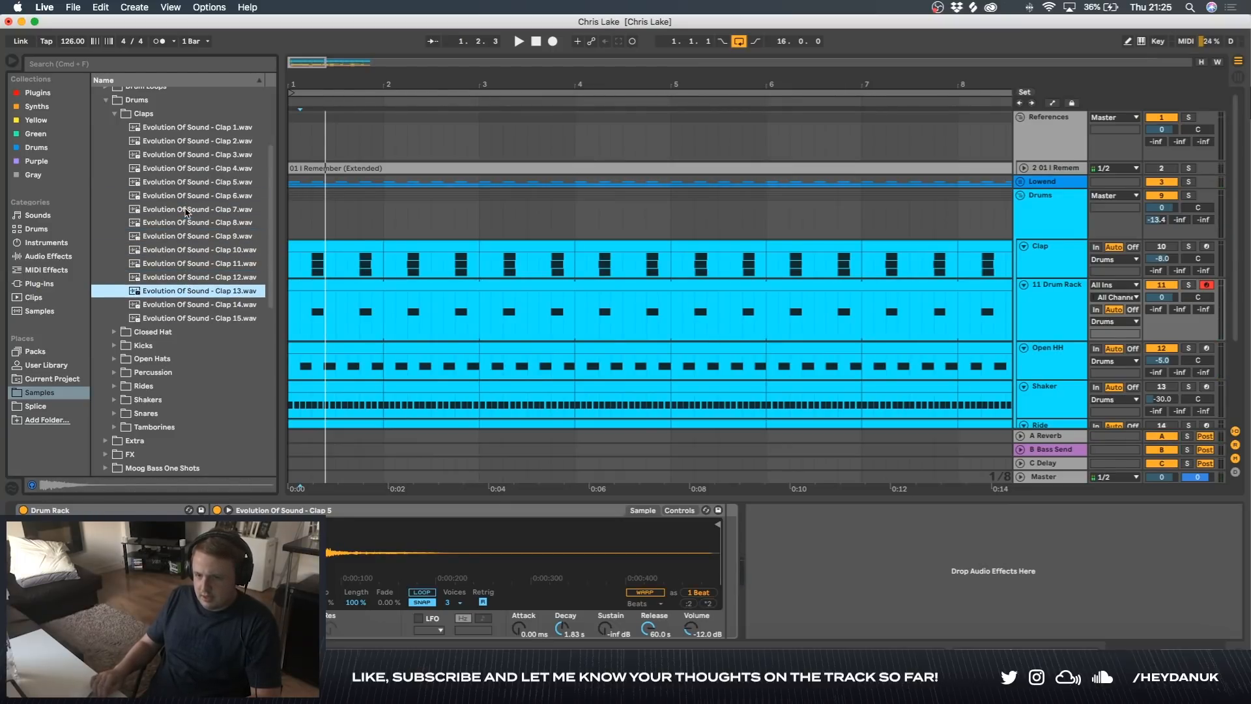
key(Down)
- Load Evolution Of Sound Clap 14 into the new drum rack and set sustain to -inf dB, decay to 2.17 s and volume to -21.1 dB
key(Return)
click(248, 593)
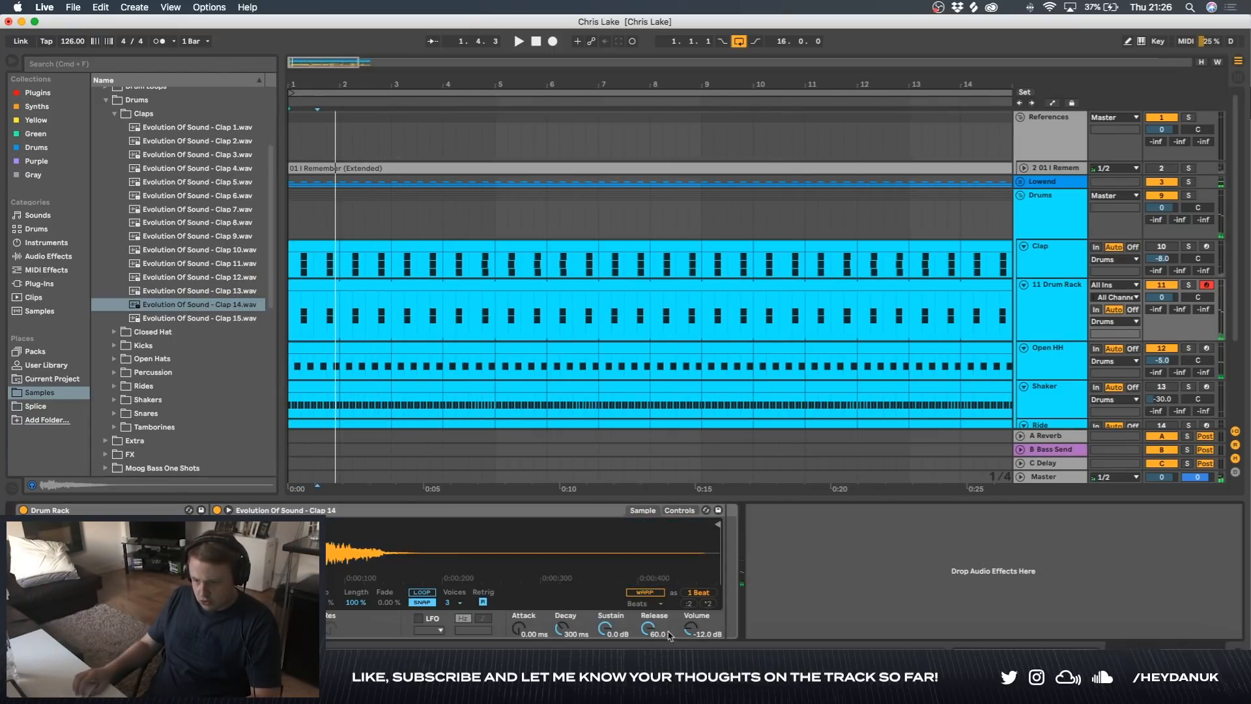
drag(627, 630, 627, 658)
drag(562, 629, 562, 603)
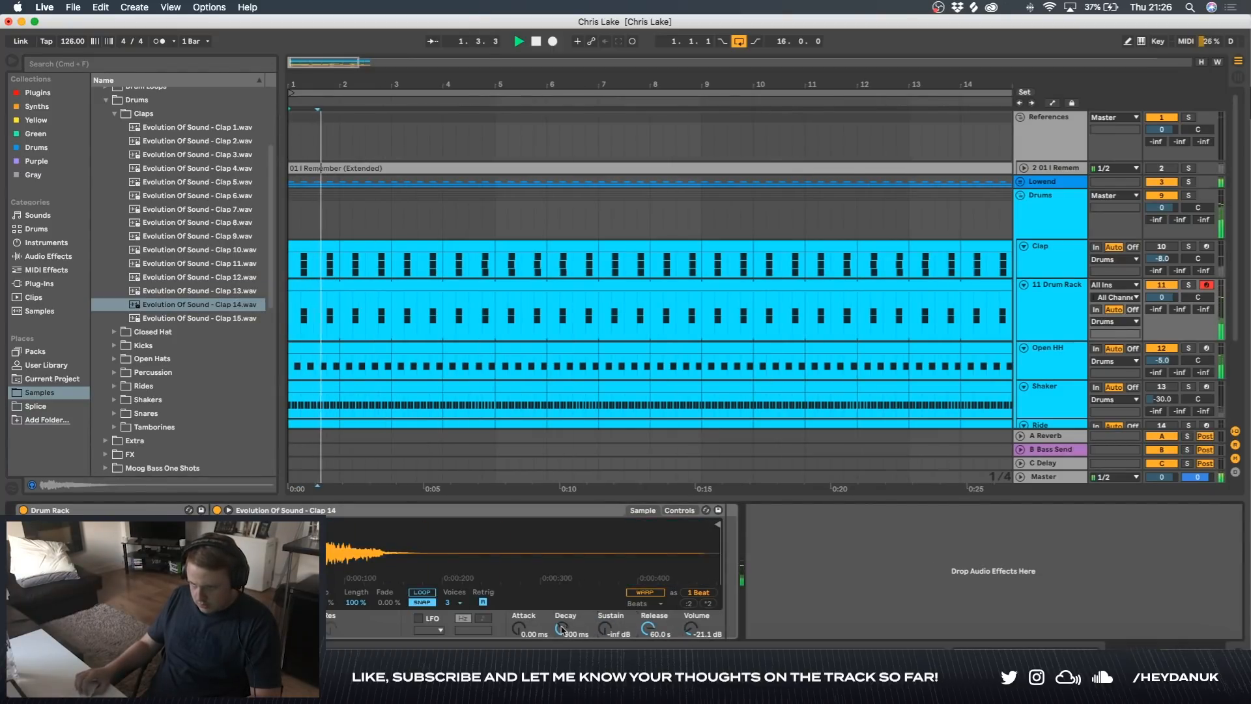
- Compare the added clap layer with the soloed I Remember reference and show the original Clap track's devices
click(1189, 168)
click(1189, 169)
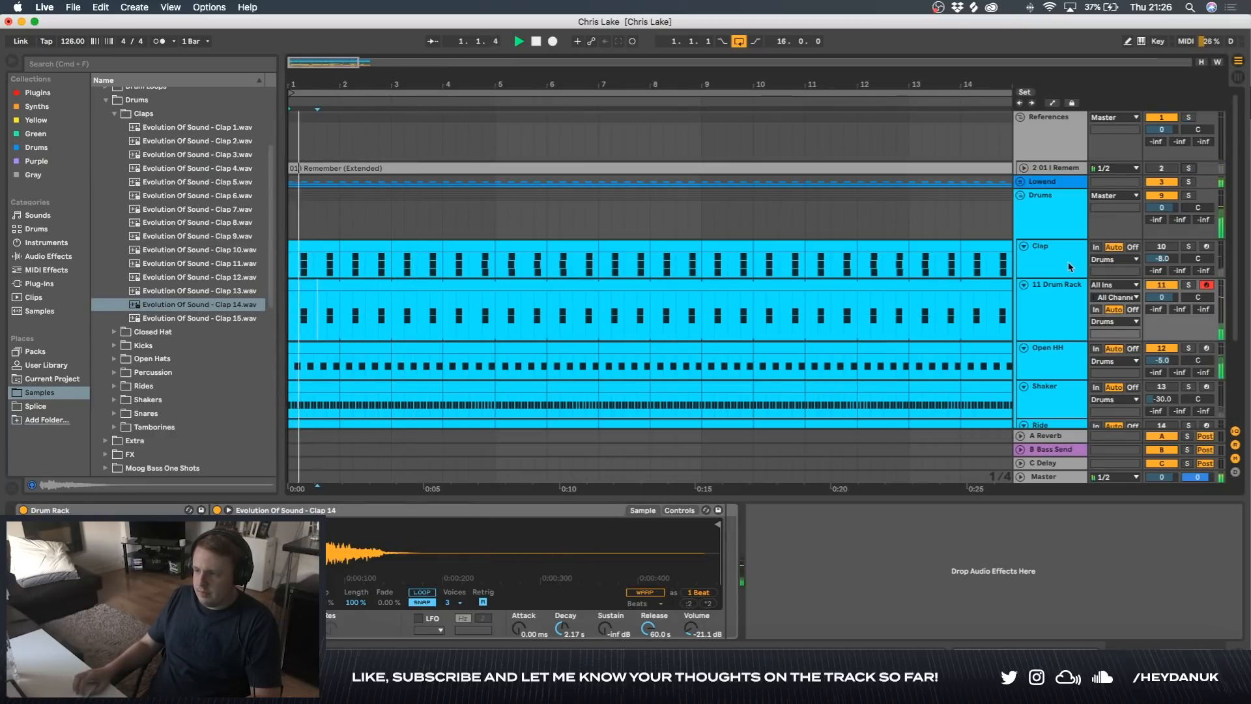
click(1046, 256)
key(space)
- Audition Clap 8 back to Clap 4 and layer Clap 4 in the drum rack at -21.4 dB with -inf dB sustain and 537 ms decay
click(249, 224)
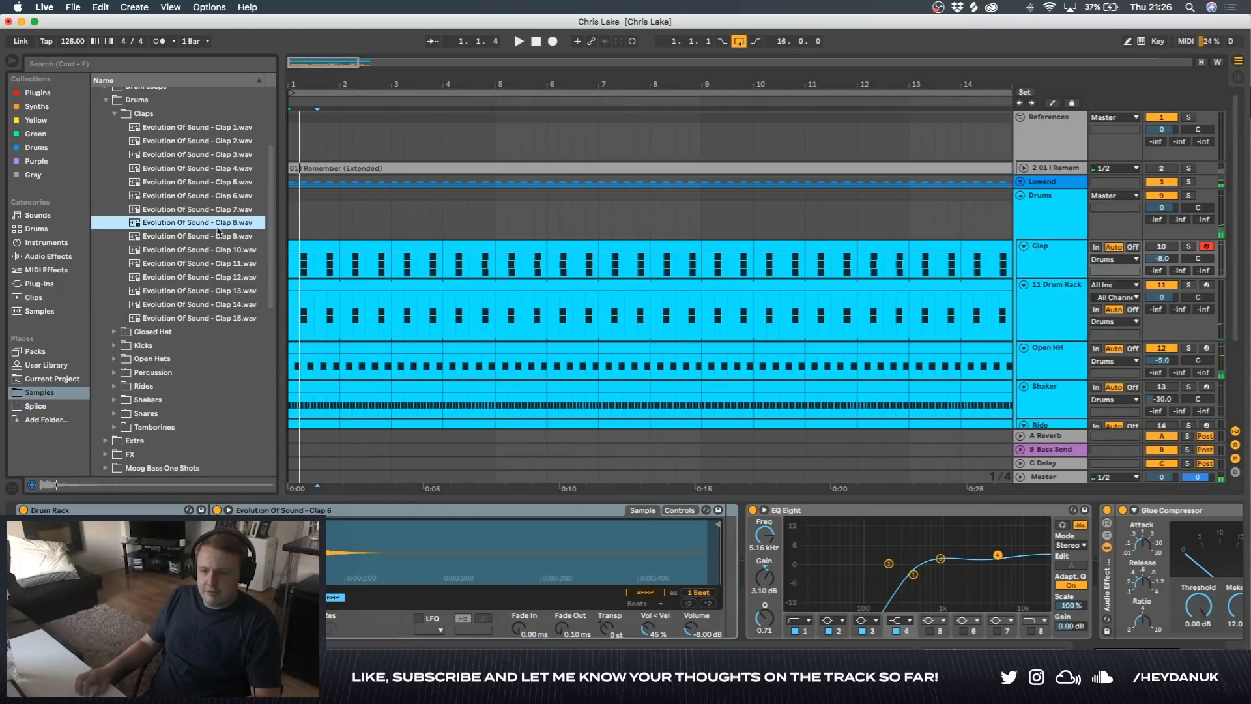
key(Up)
key(Up)
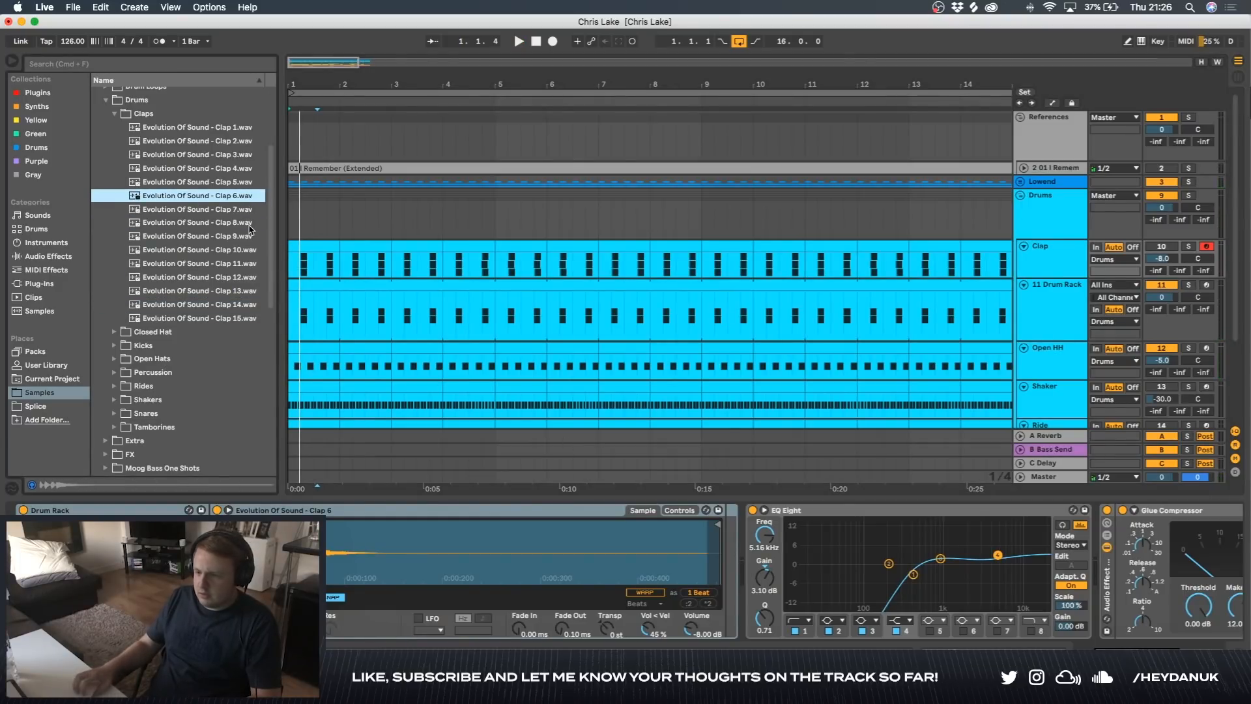
click(1064, 301)
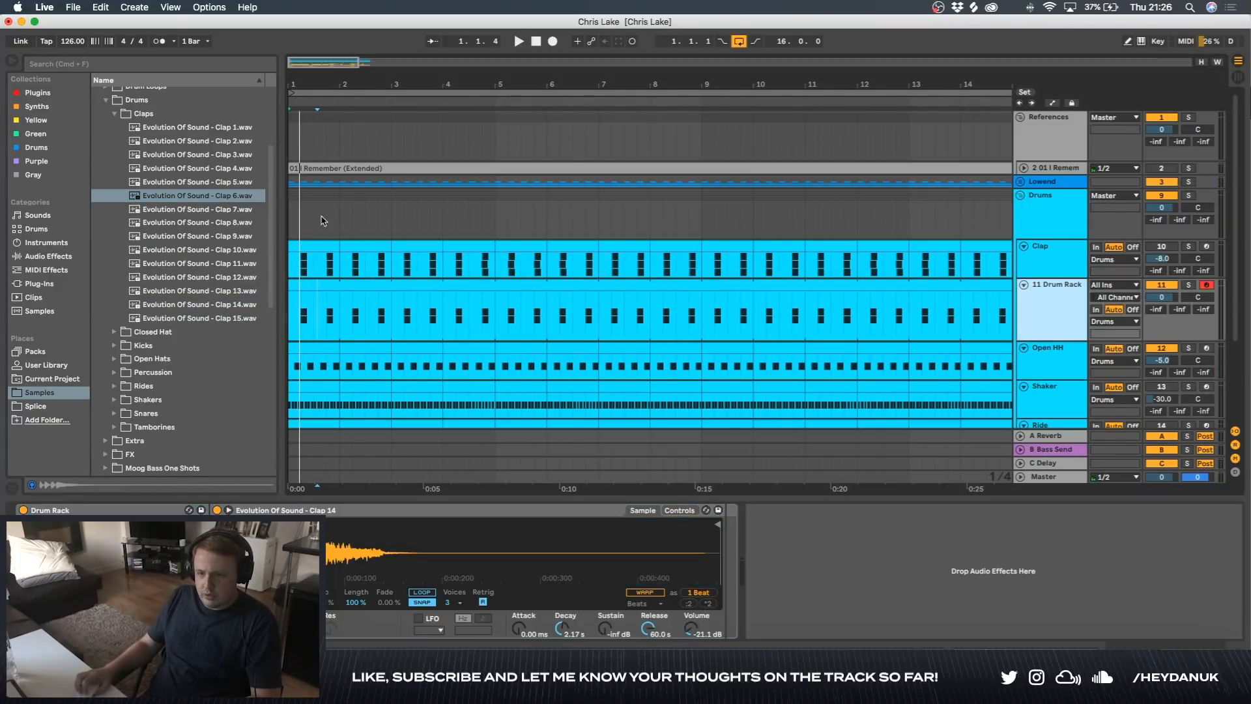
click(214, 185)
key(Up)
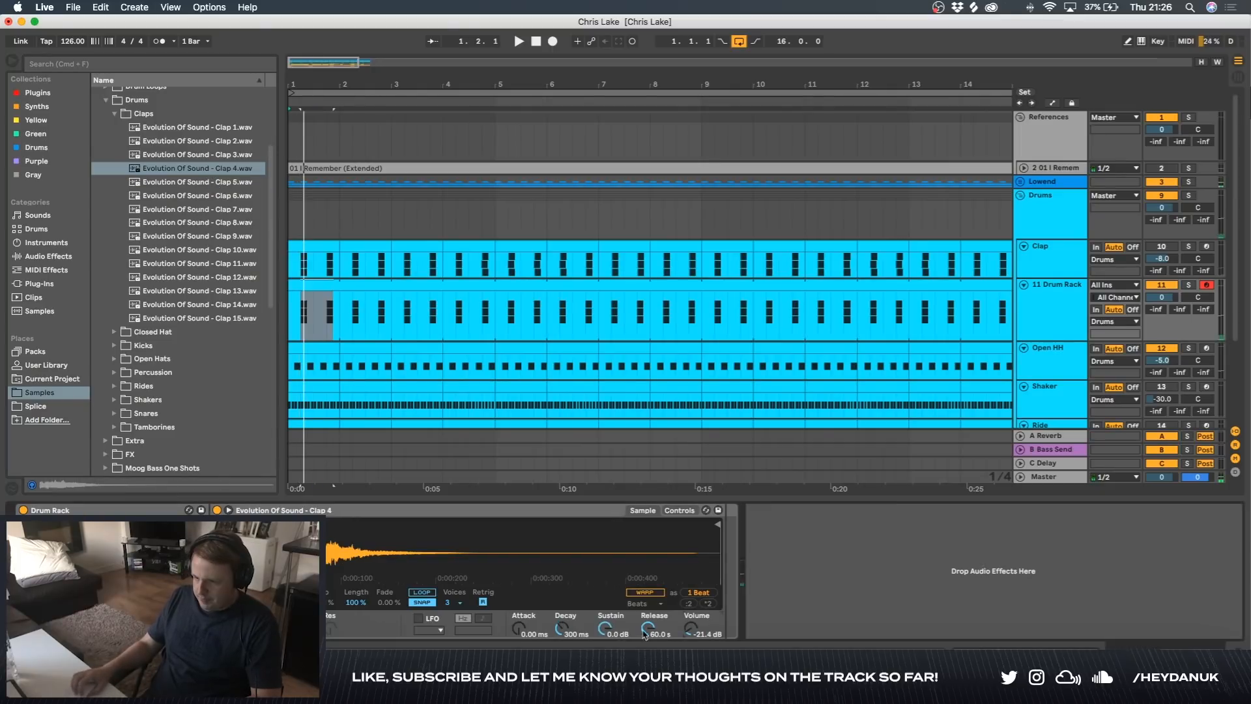
key(space)
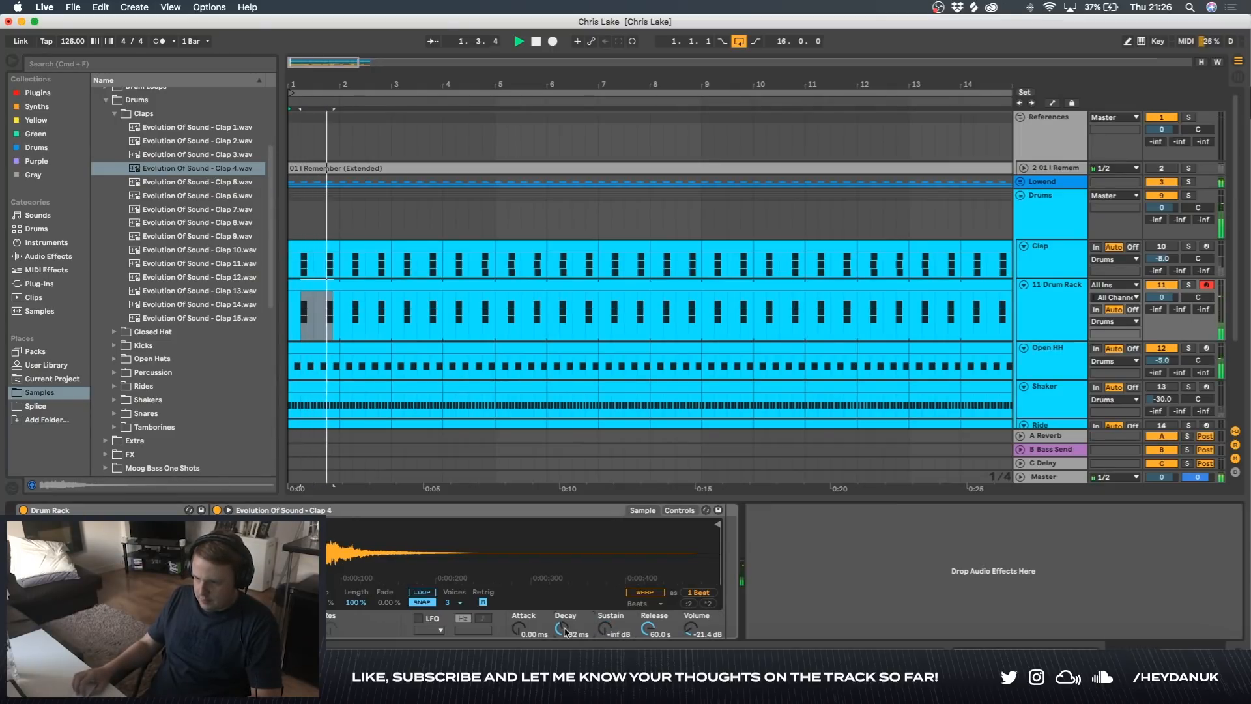
- Loop the single clap hit on beat 1.2 and compare the layered claps with I Remember by toggling the solos
click(1189, 168)
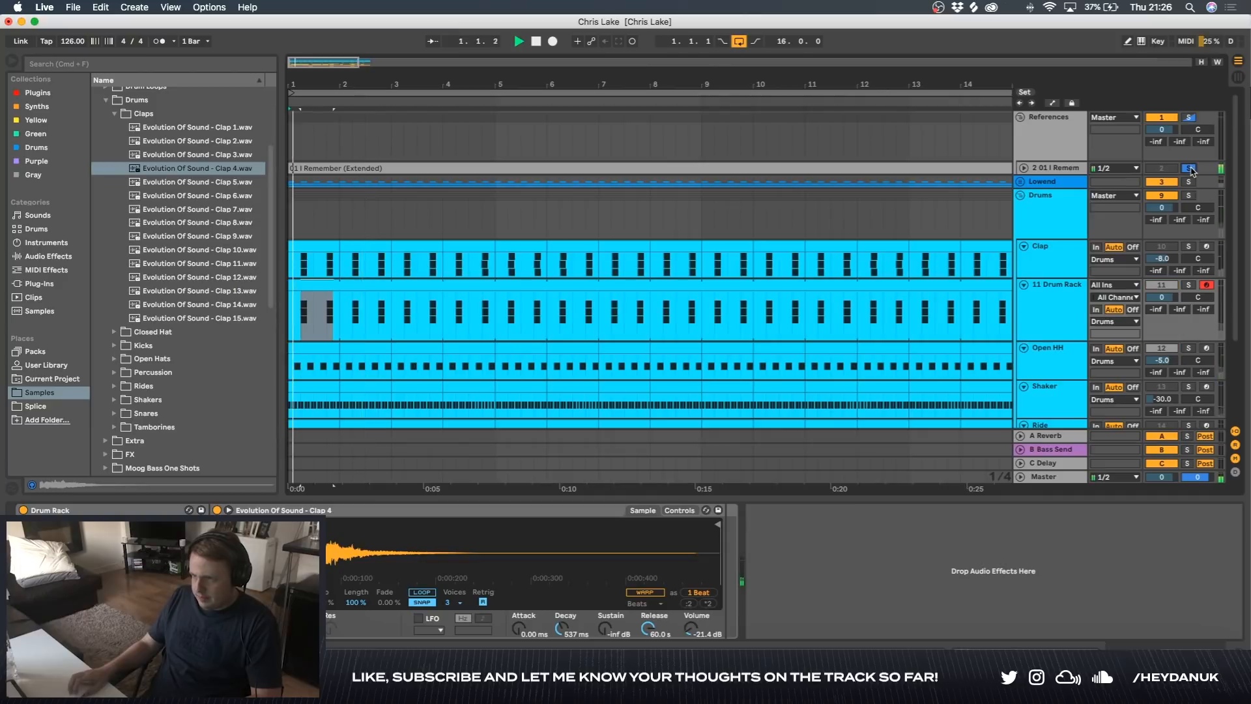
click(1189, 168)
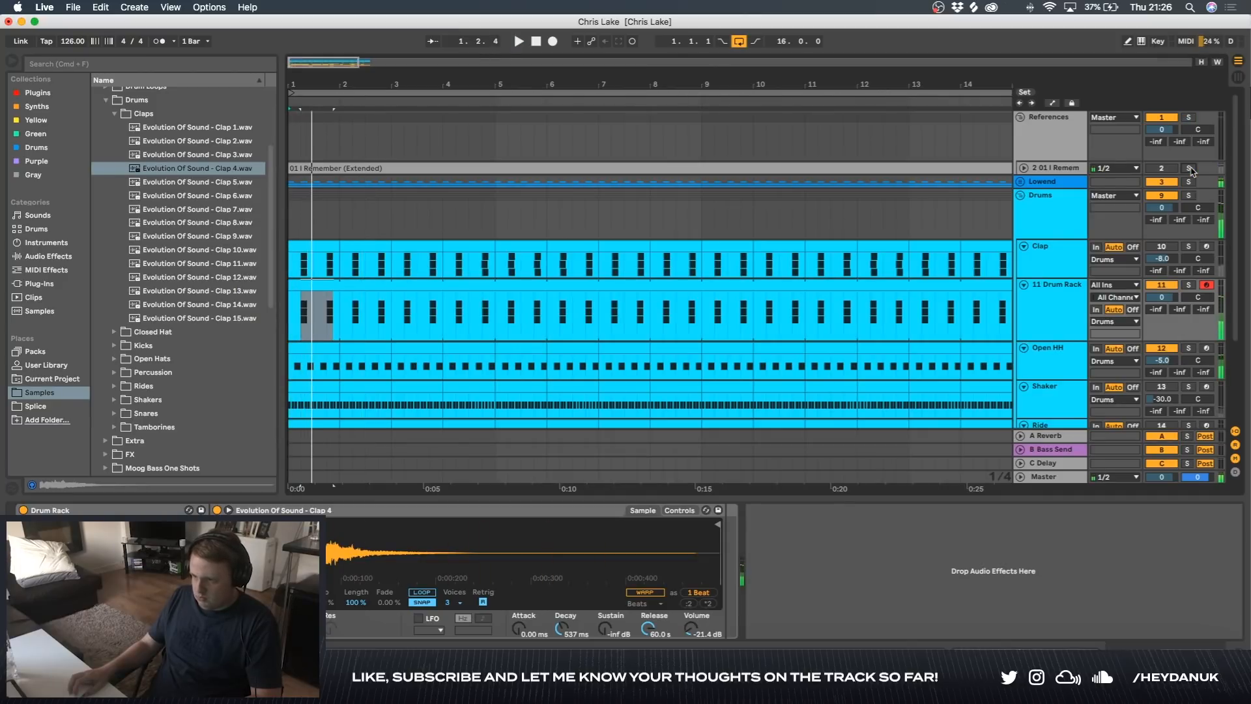
click(291, 94)
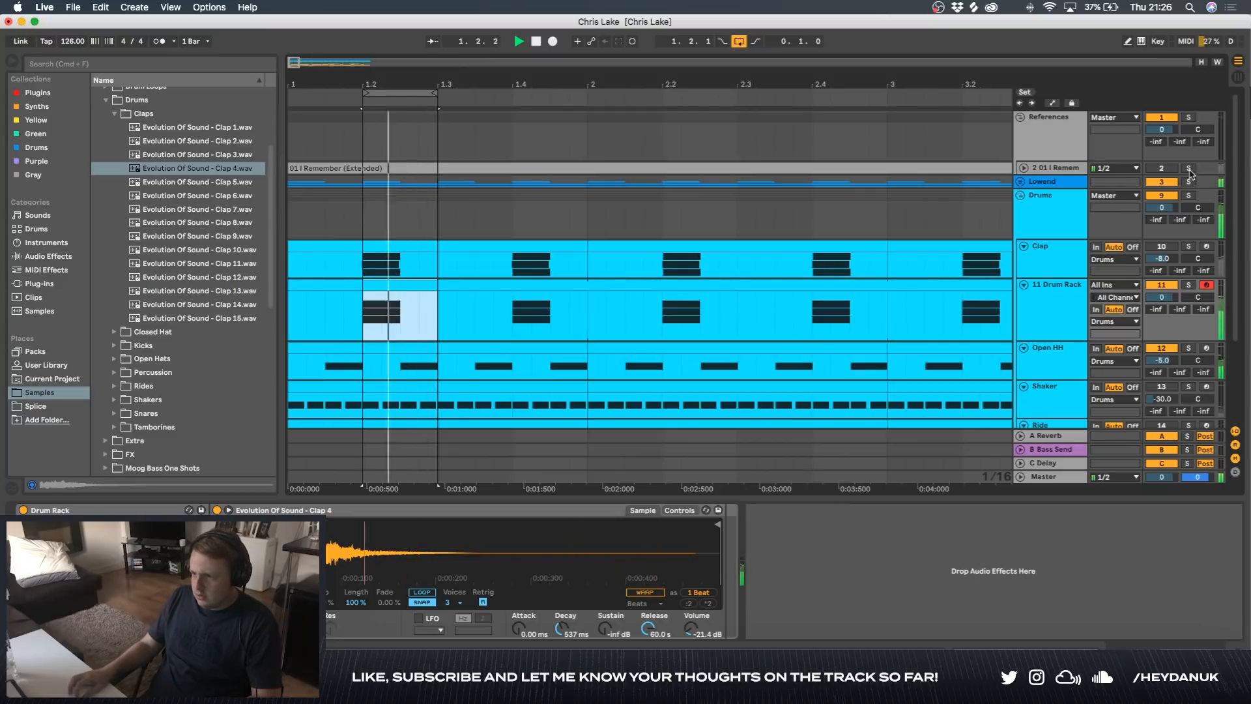
click(1189, 168)
click(1188, 285)
click(1189, 169)
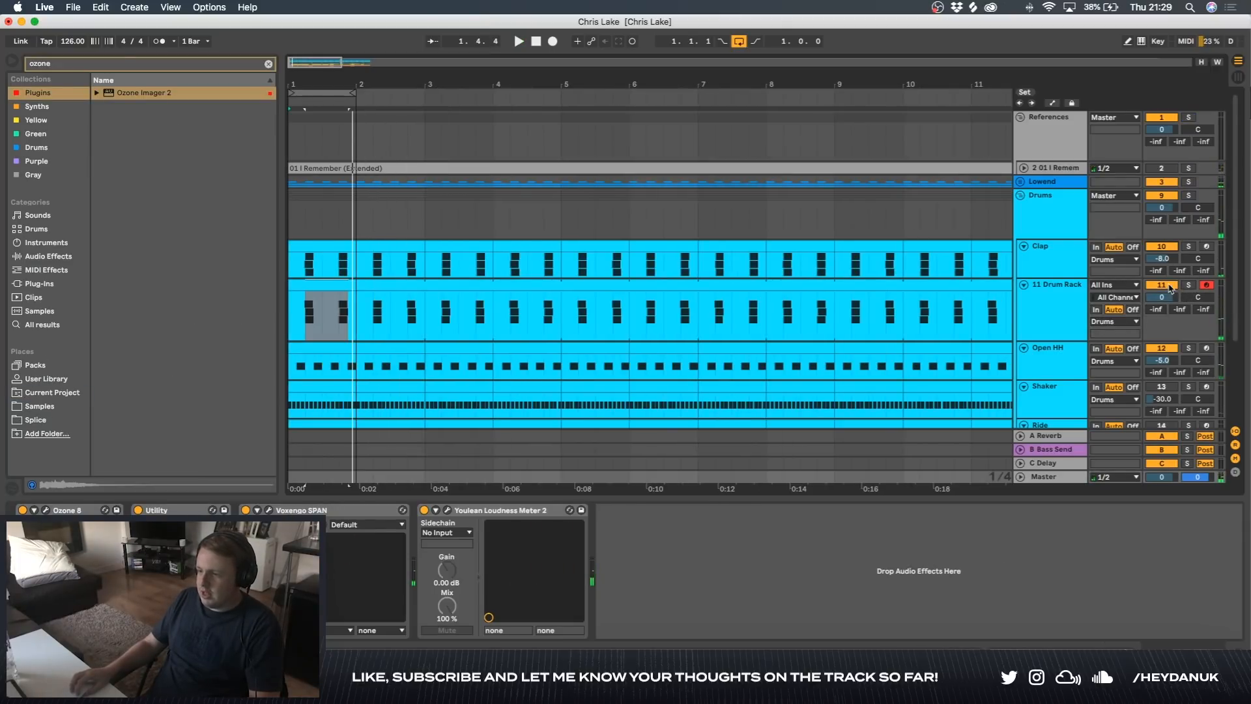
- Delete the original Clap track and rename the layered clap drum rack track as Clap
key(space)
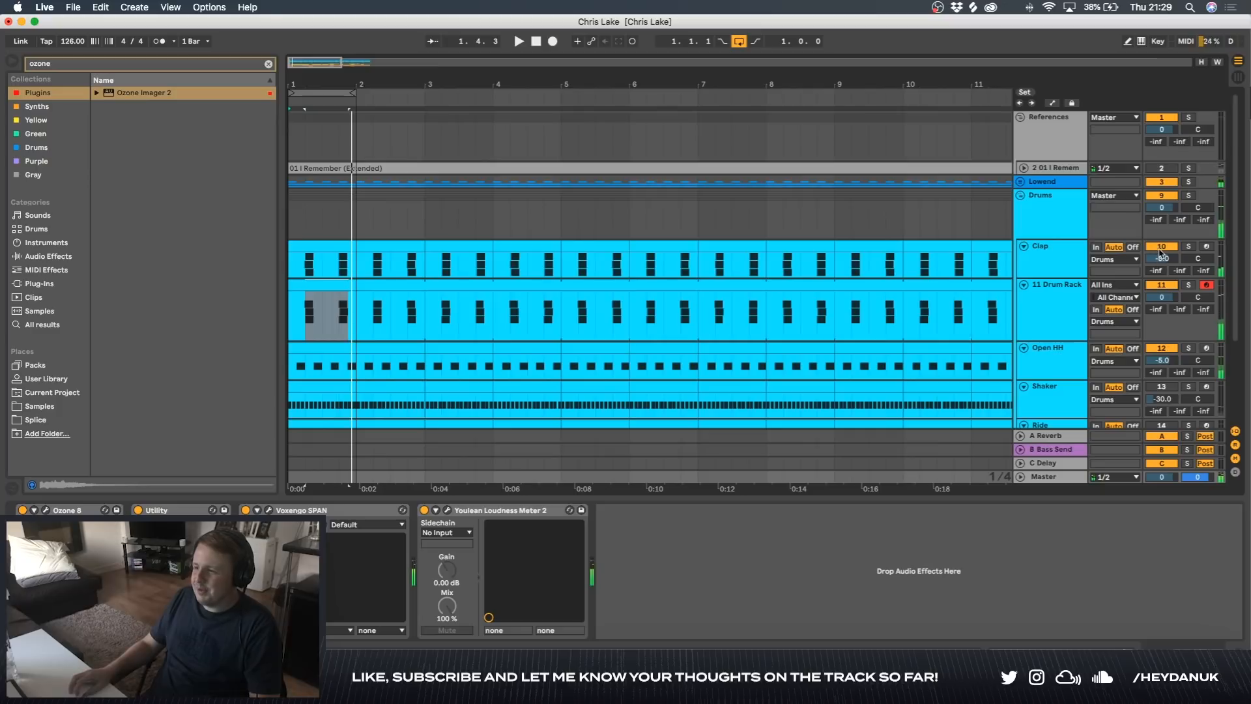
click(1030, 265)
key(Delete)
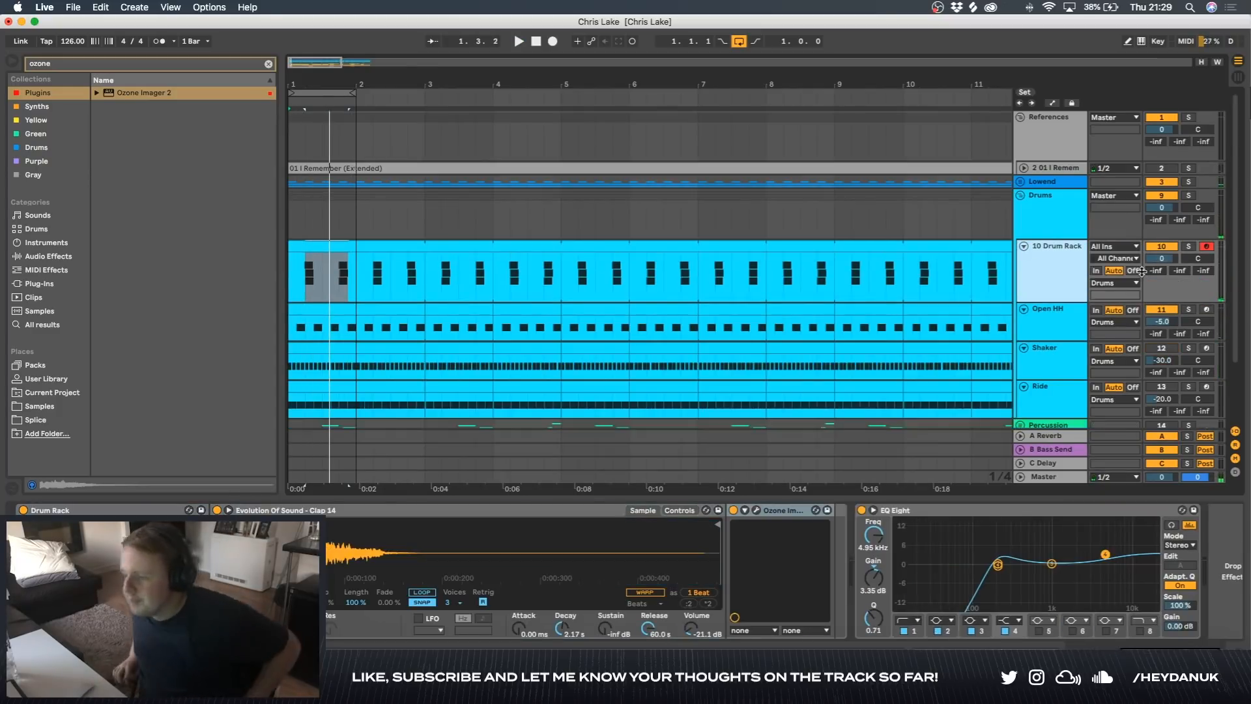
right_click(1069, 272)
click(1091, 327)
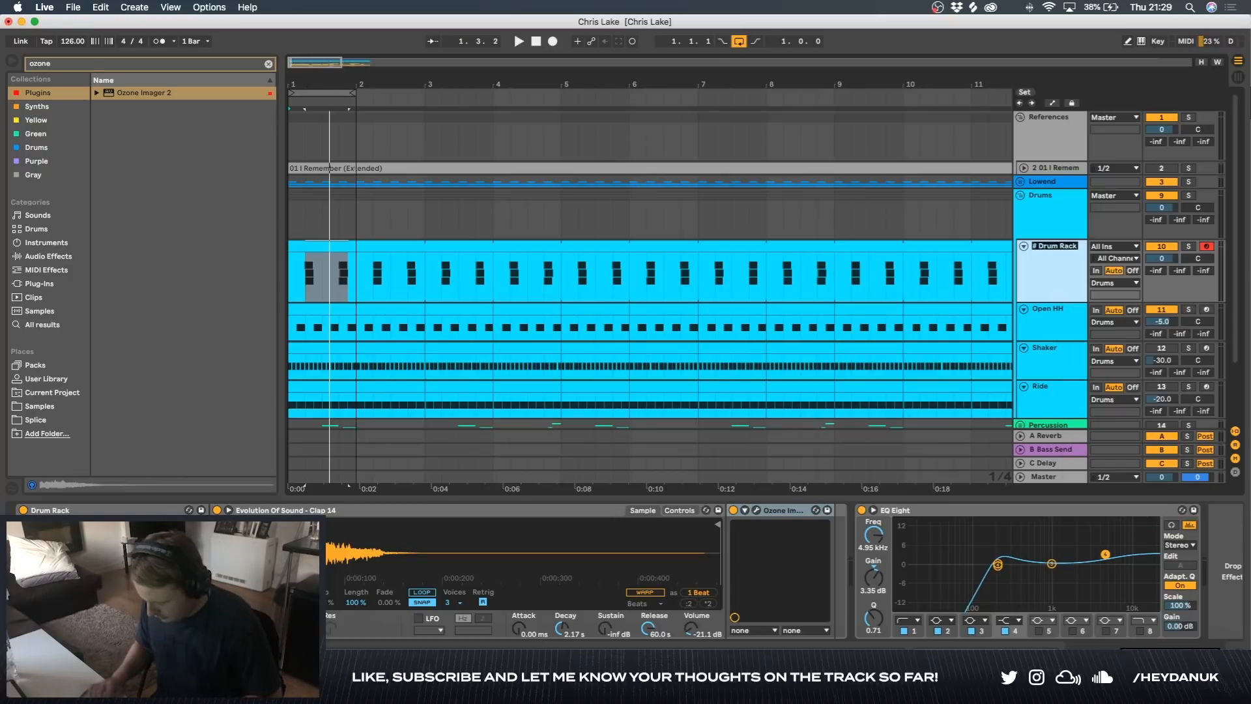
- Collapse the Drums group and extend the arrangement loop to 16 bars from bar 1
click(1021, 196)
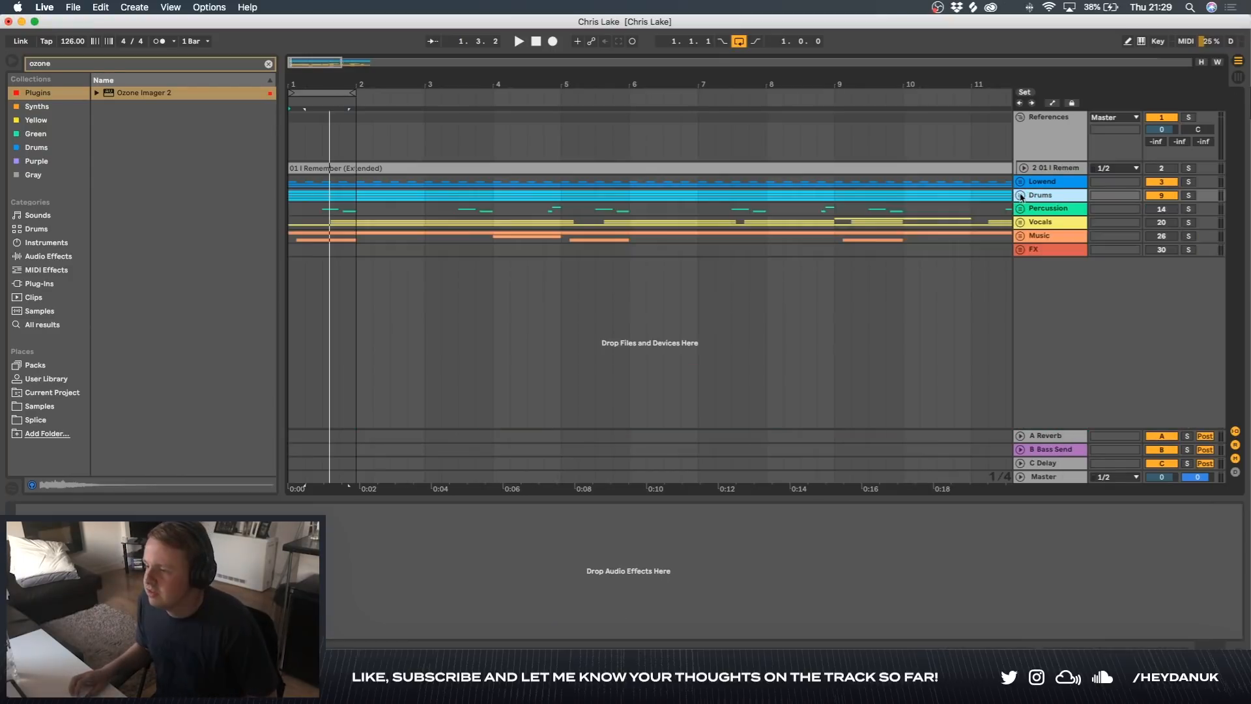
scroll(831, 183, down, 3)
drag(339, 100, 545, 90)
scroll(292, 150, up, 10)
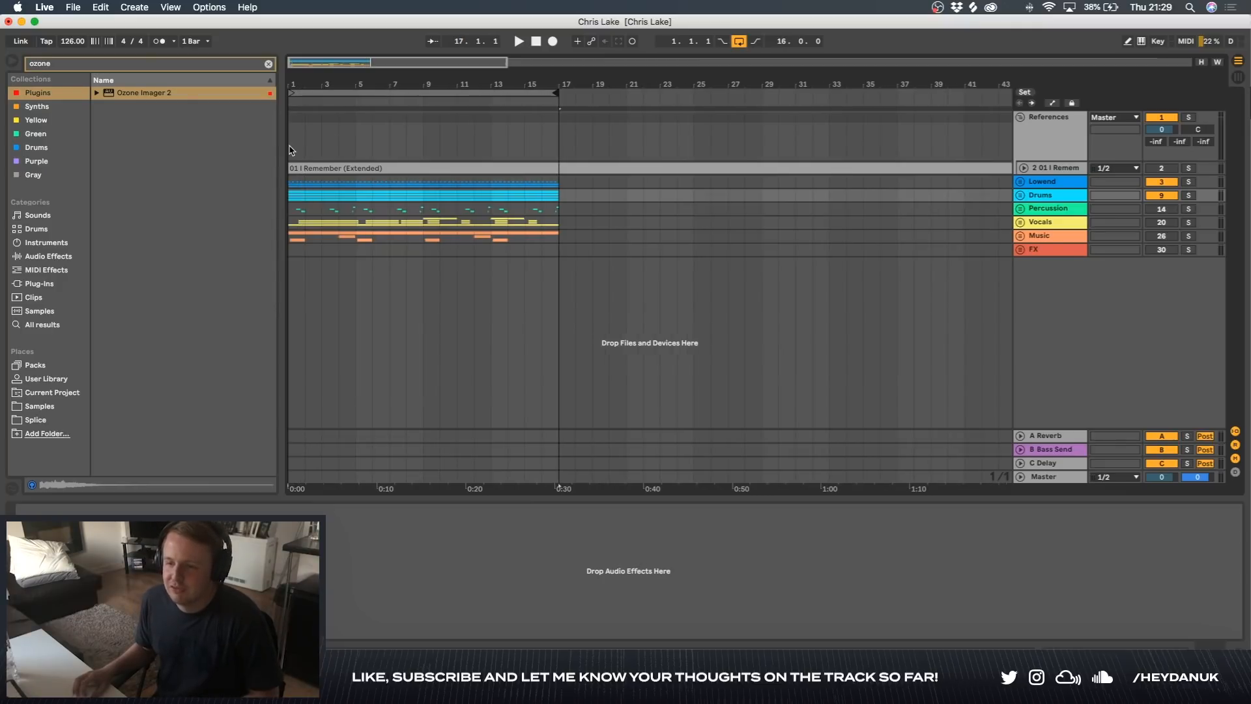
- Expand the Drums group, review the Shaker and Open HH devices, and unfold the I Remember reference track
click(1021, 198)
click(1052, 368)
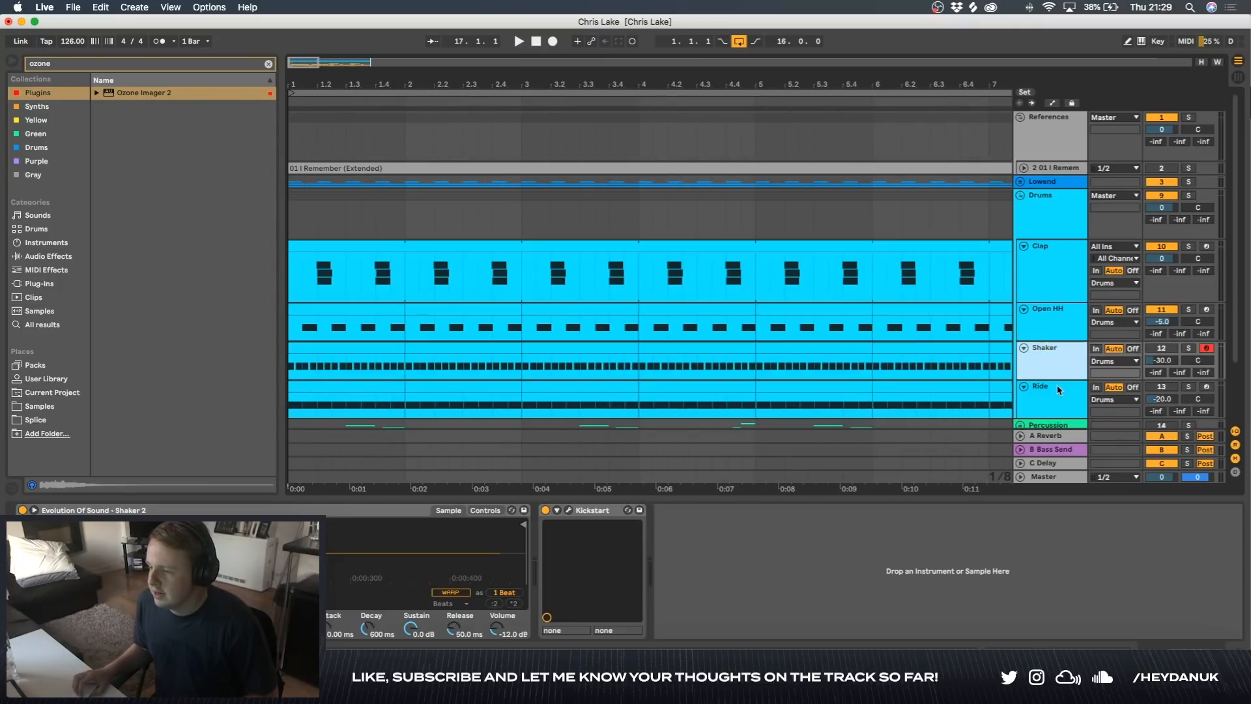
click(1059, 324)
click(1043, 168)
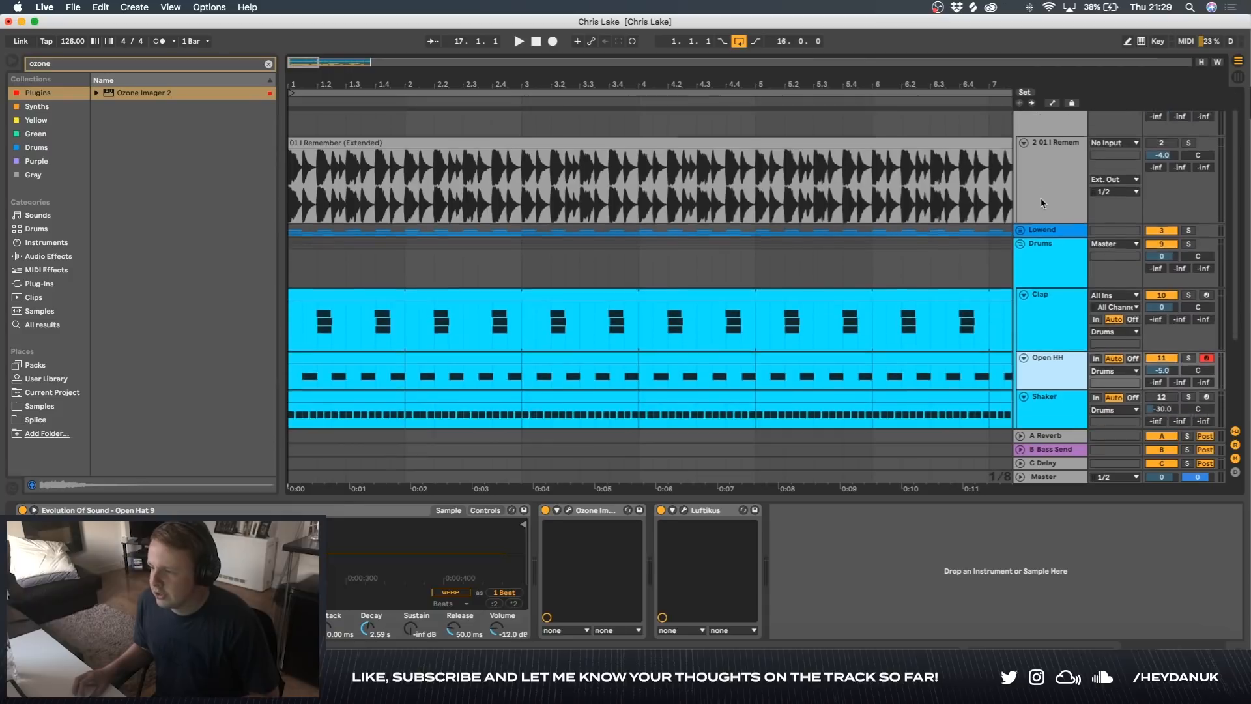
- Play the soloed I Remember reference and the soloed Open HH track to compare their hats
key(space)
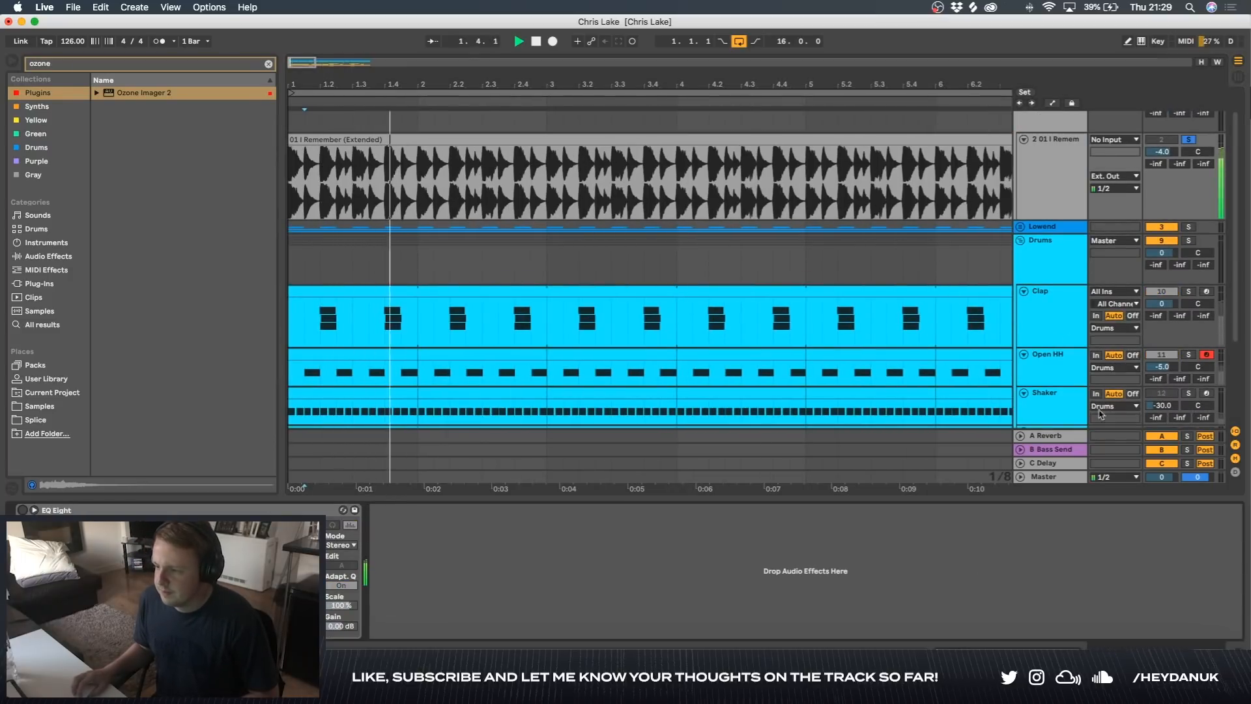
key(space)
click(1188, 355)
key(space)
key(space)
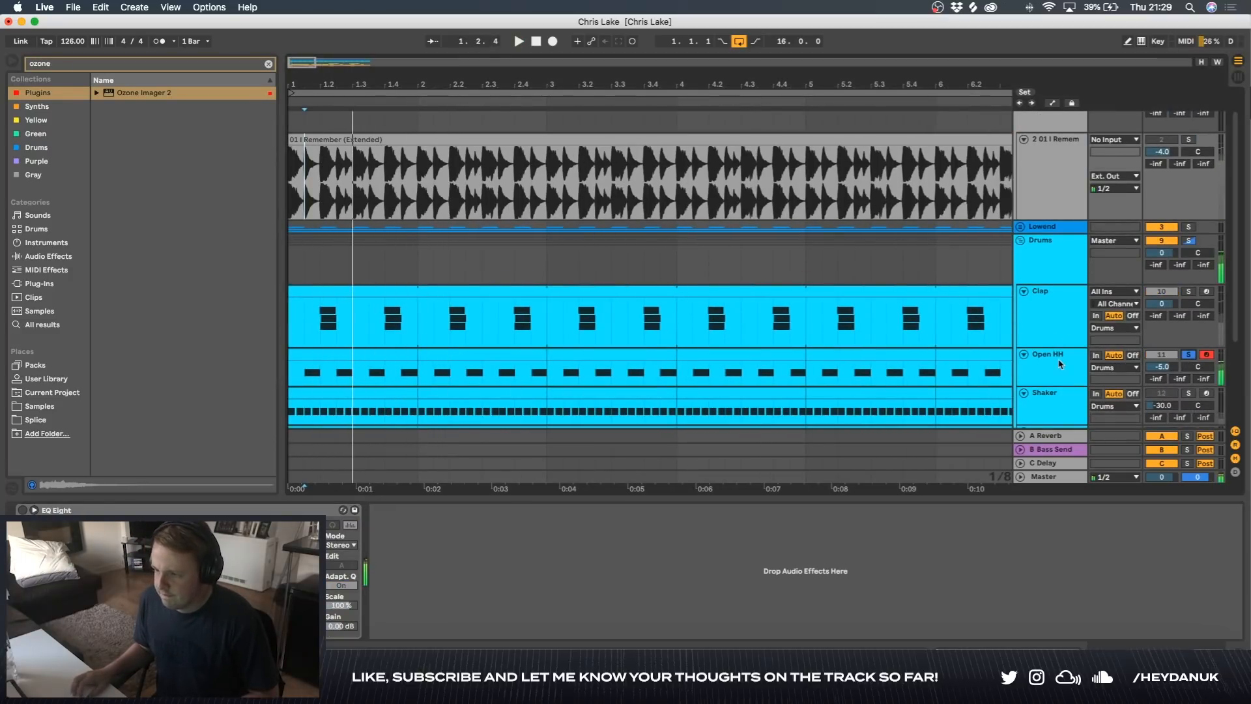
- Load Evolution Of Sound Open Hat 1 into a new drum rack track below Open HH, with offbeat notes through bar 16
click(1060, 360)
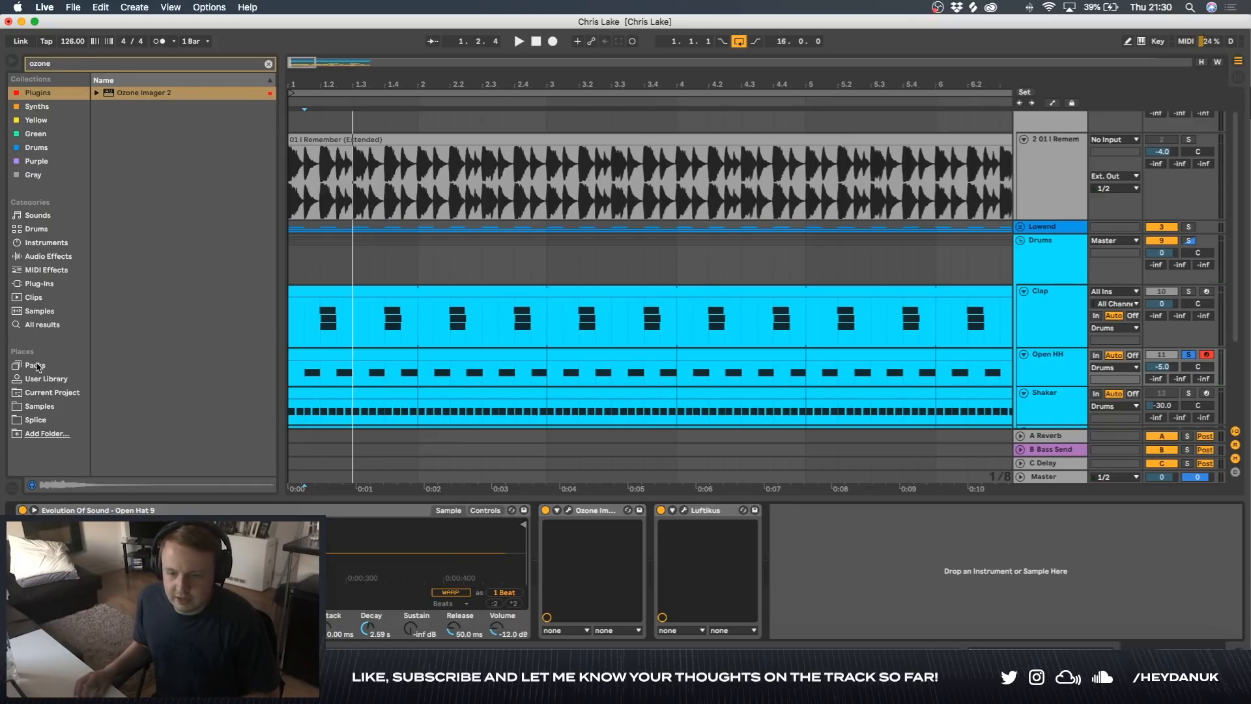
click(39, 406)
click(220, 170)
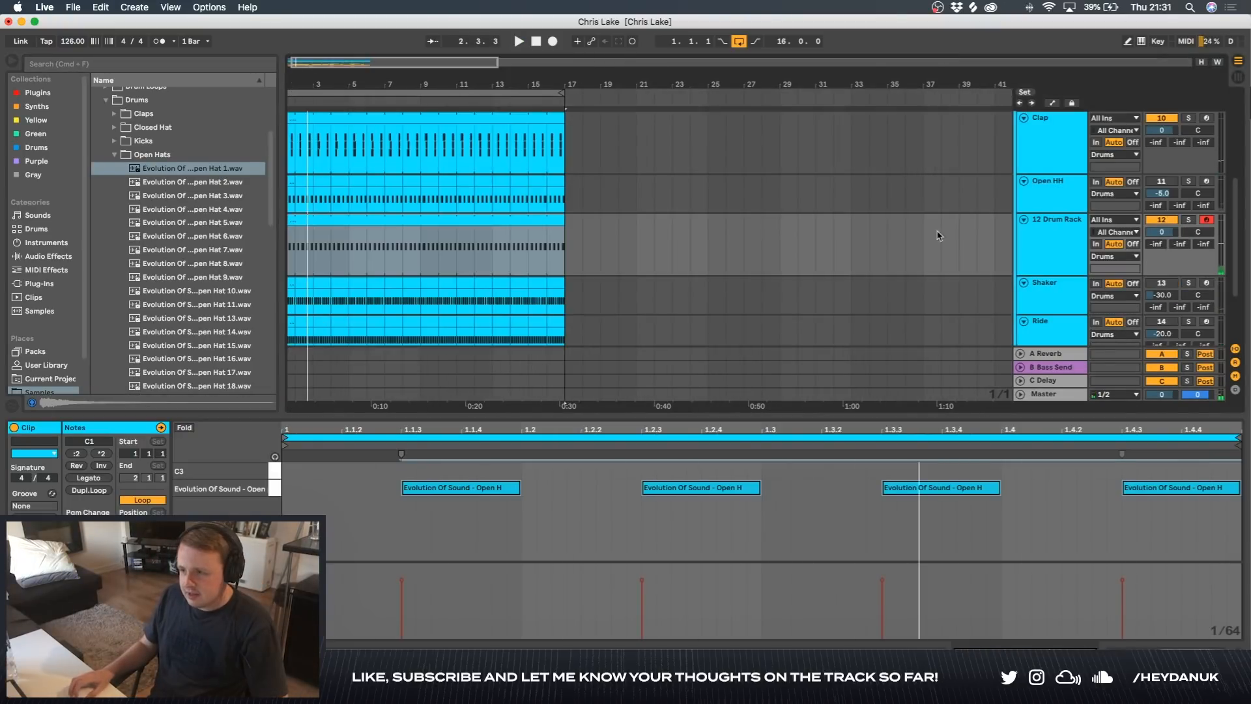
- Switch Open Hat 1 to Classic playback and shape it with 4.82 ms attack, 1.99 s decay and -inf dB sustain
click(1034, 261)
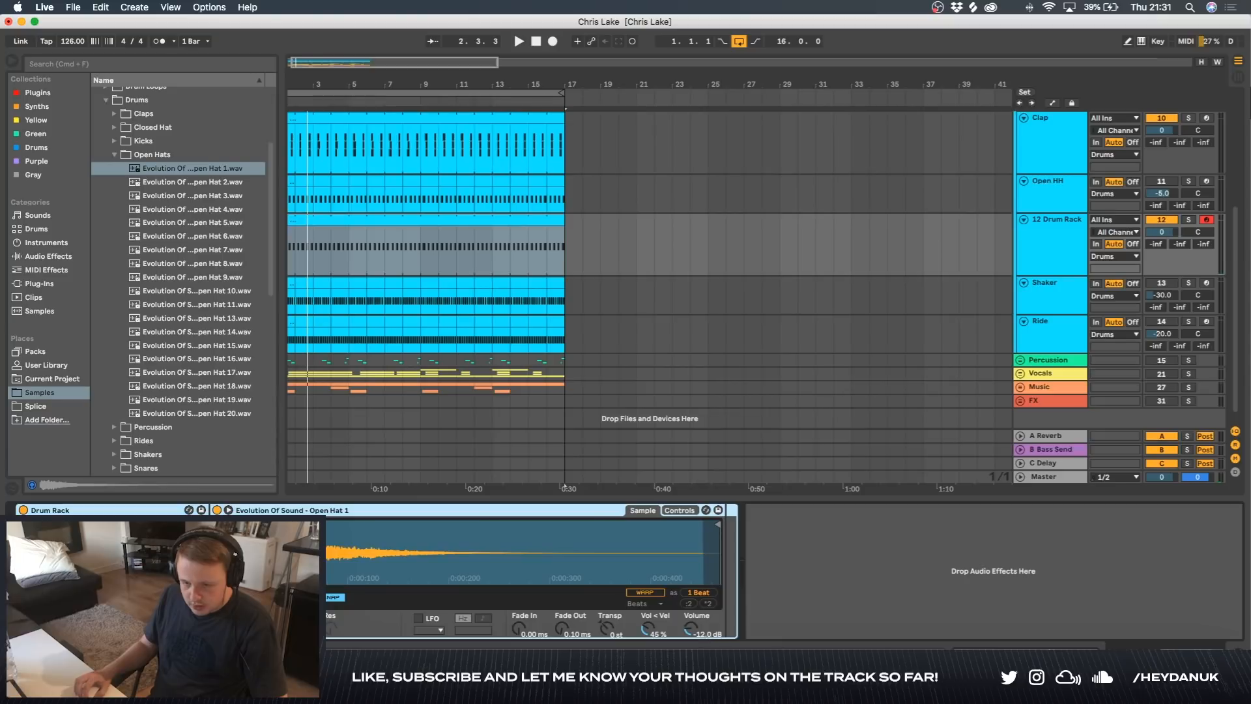
click(345, 608)
key(space)
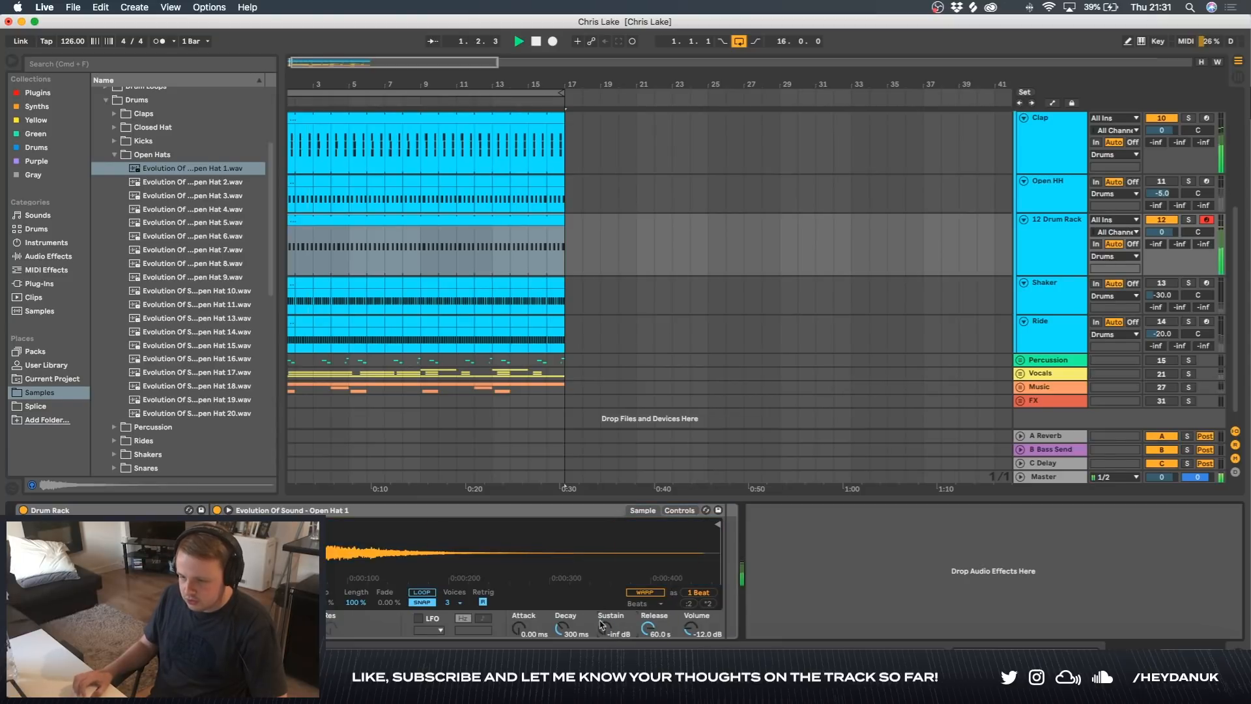
drag(563, 629, 563, 608)
scroll(813, 206, up, 6)
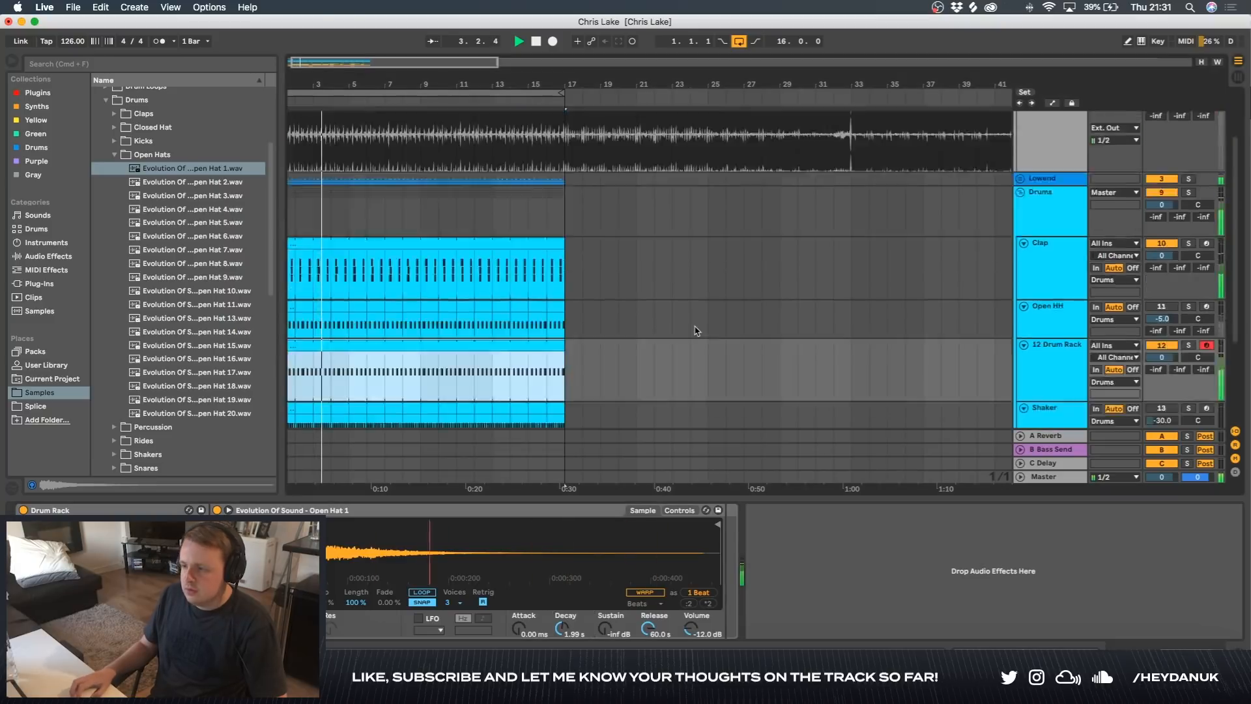
scroll(812, 206, down, 6)
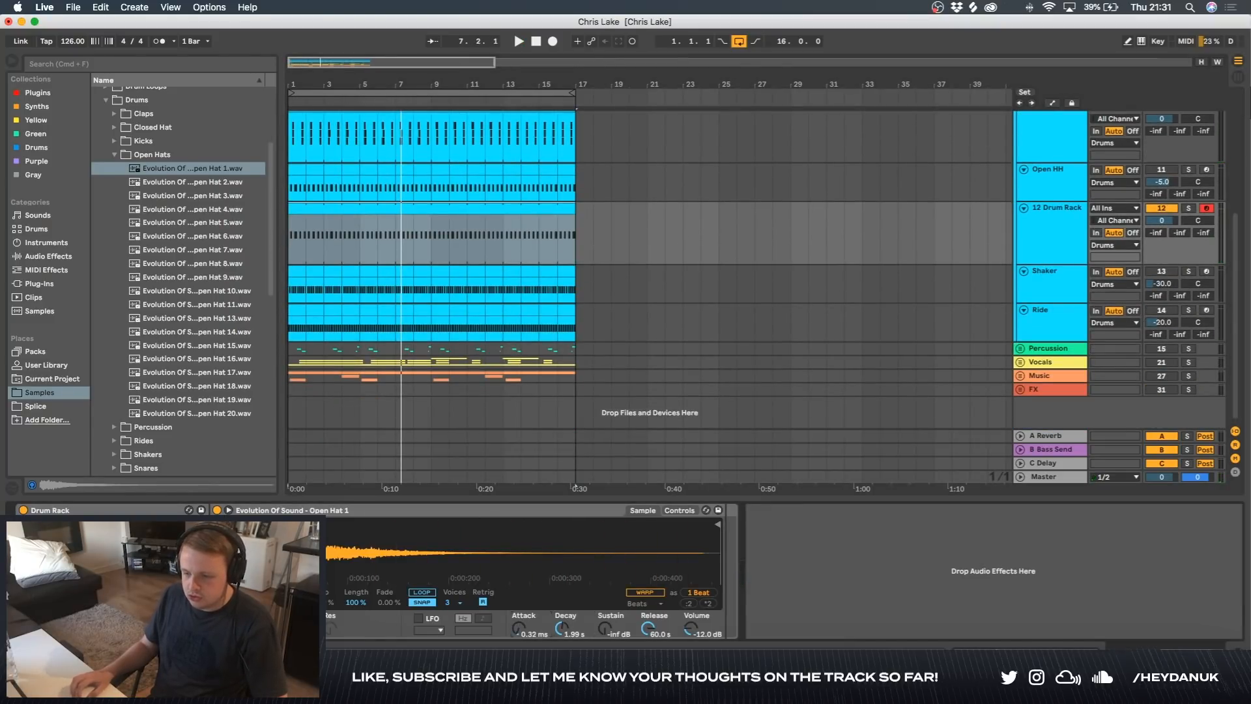
mouse_move(519, 627)
mouse_down()
mouse_move(519, 600)
mouse_move(519, 632)
mouse_up()
key(space)
- Audition neighbouring open hats, layer Open Hat 4 in the drum rack, and set it to Classic playback at -18.9 dB
click(201, 209)
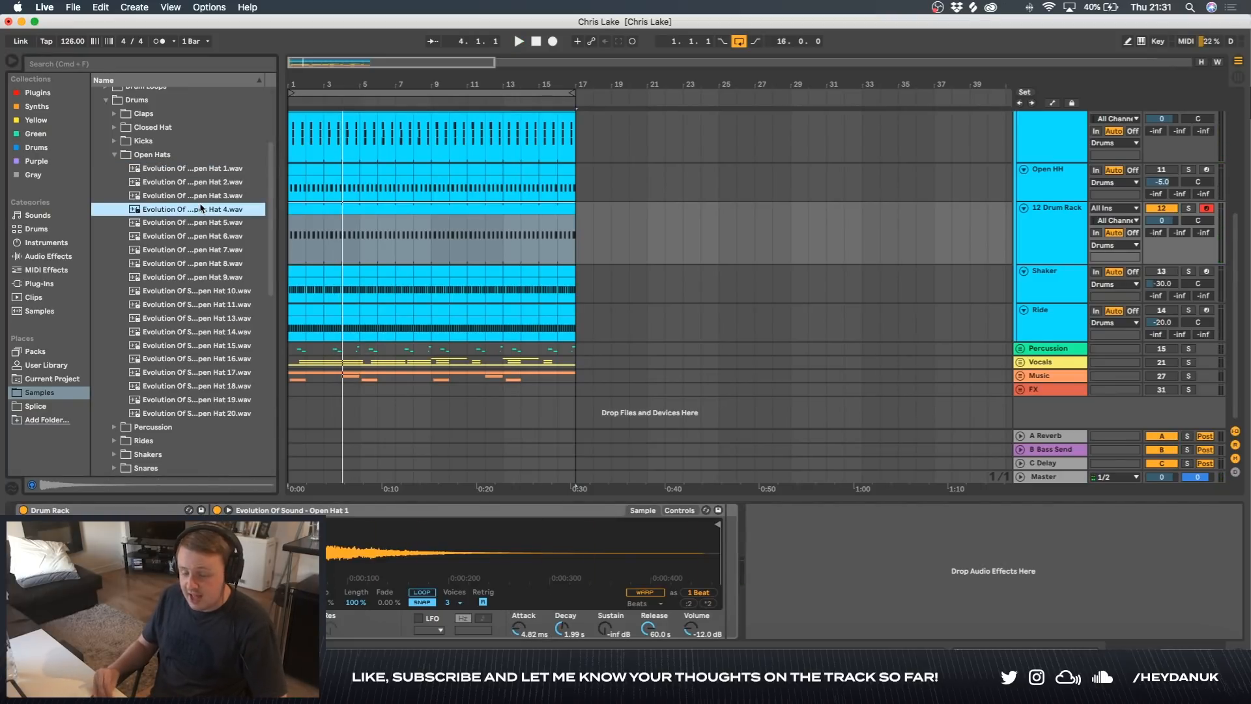
key(Up)
key(Down)
key(space)
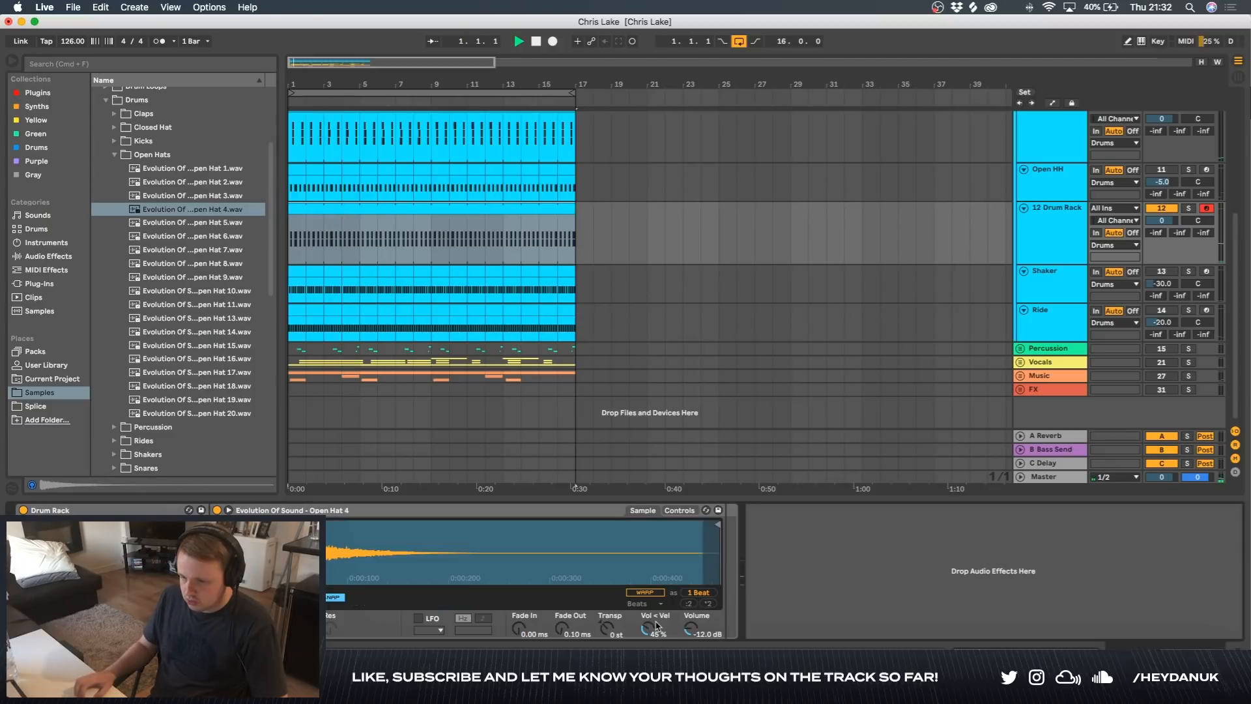
click(219, 537)
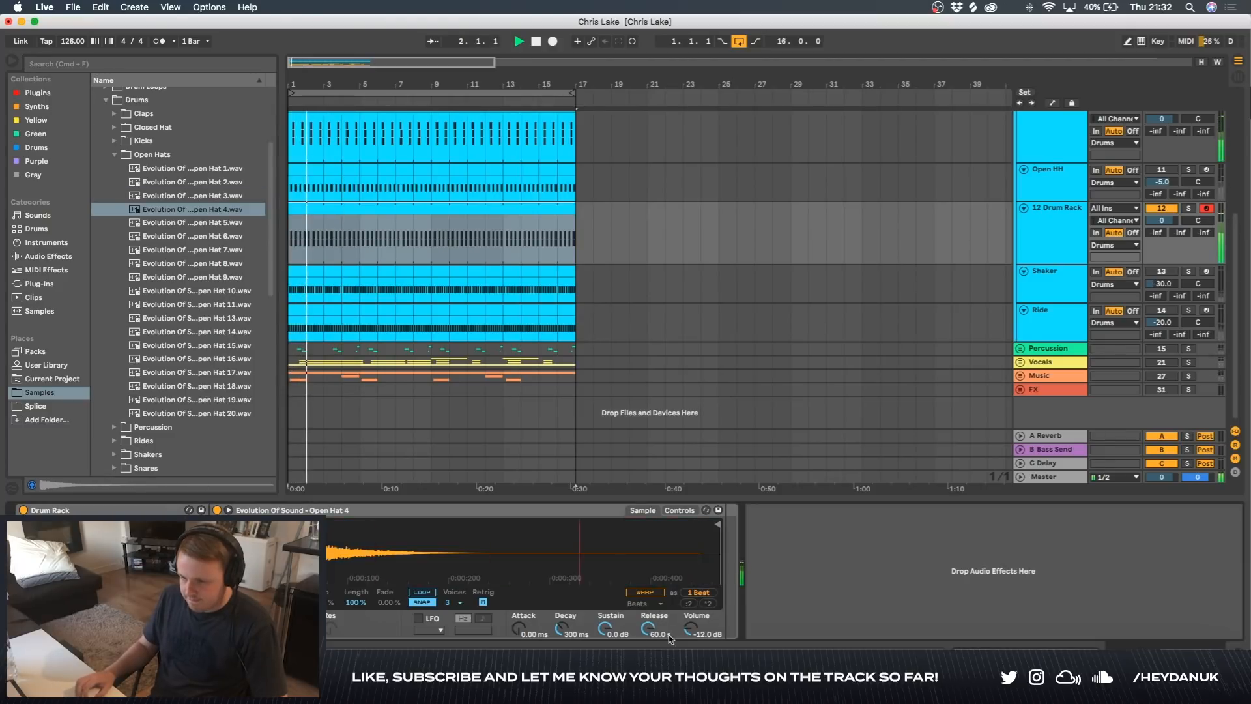
- Add Erosion to the open hat drum rack with Wide Noise at 2.43 kHz, width 0.87 and amount 32.4
key(cmd+f)
text(ero)
key(Return)
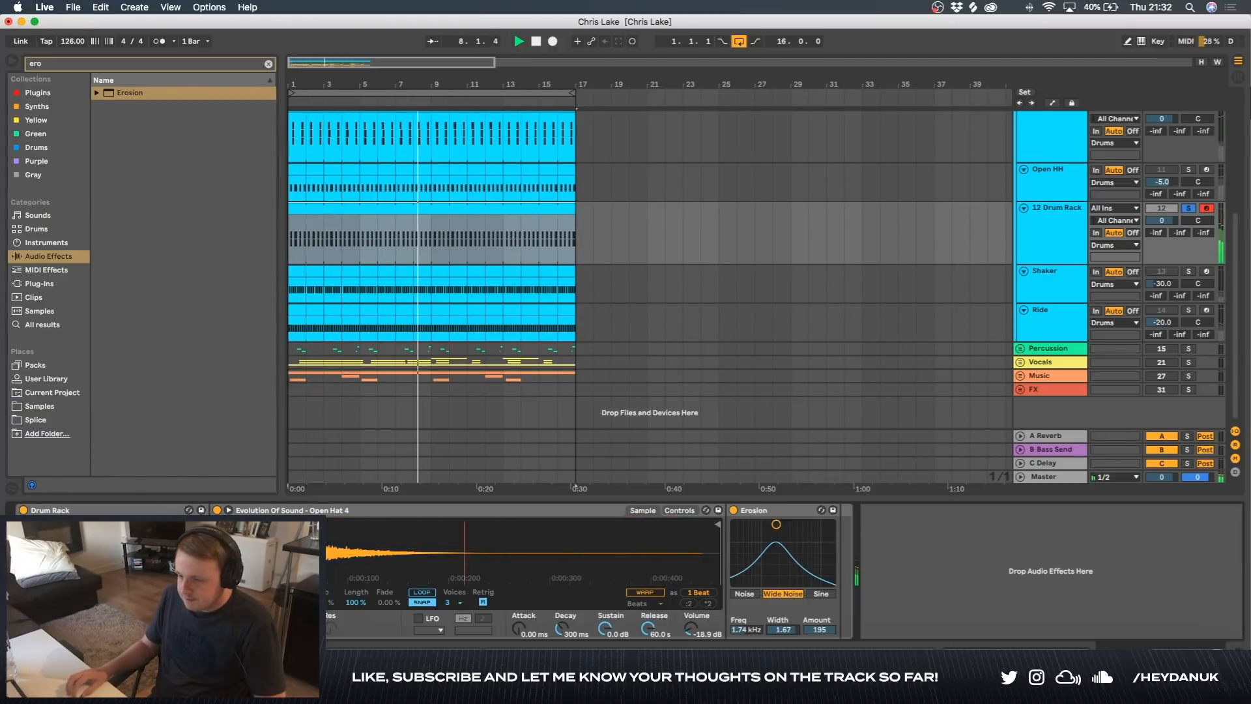
key(space)
key(space)
drag(776, 524, 784, 558)
- Compare the eroded open hats with the I Remember reference and delete the Erosion effect
scroll(967, 231, up, 2)
scroll(967, 231, up, 5)
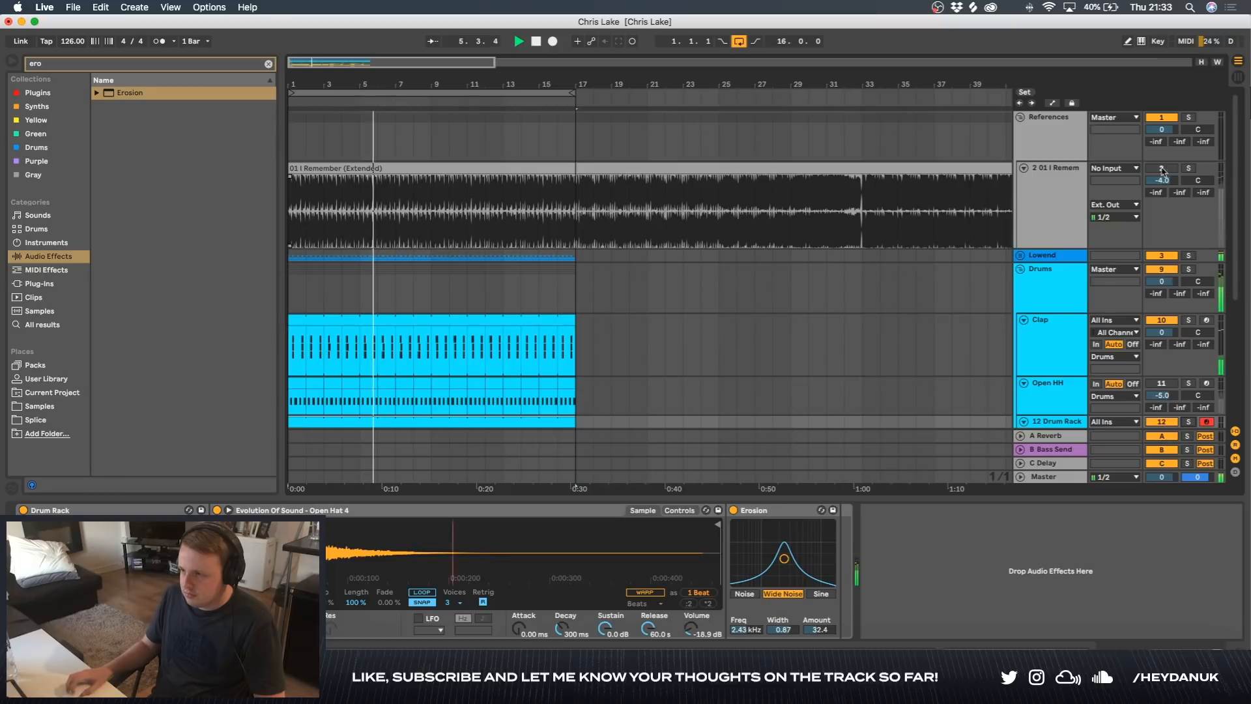
click(1189, 169)
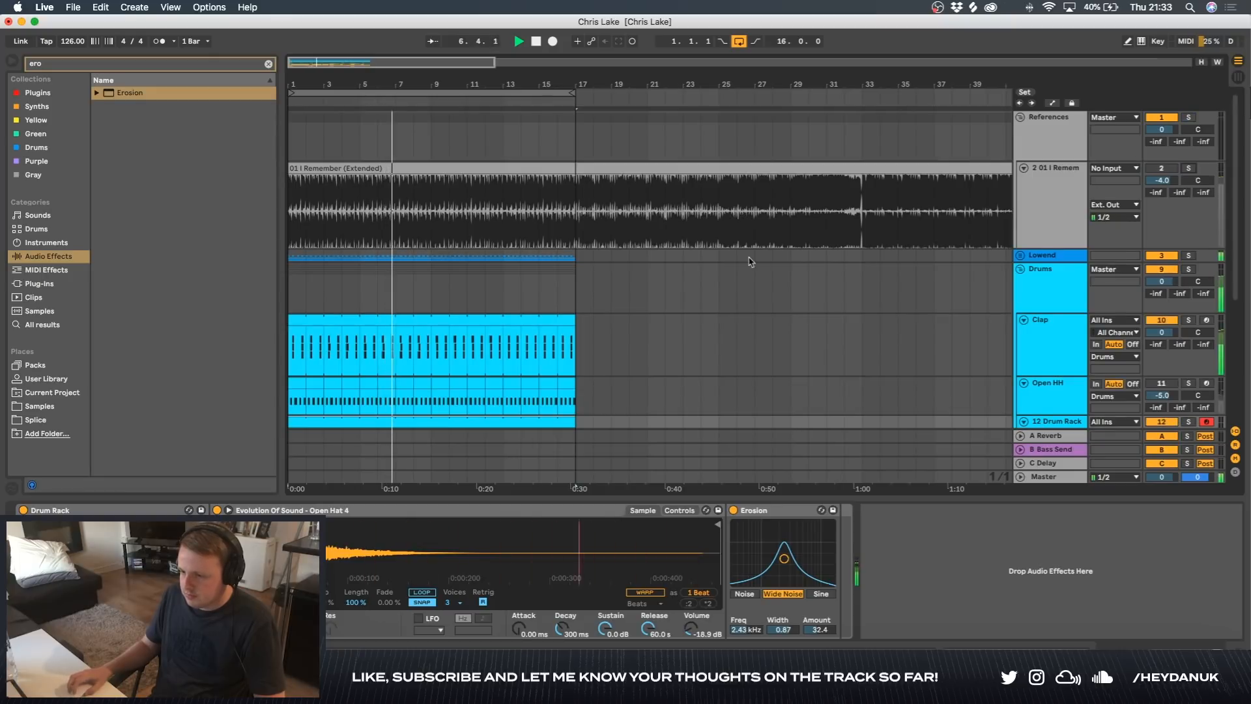
scroll(743, 260, down, 6)
click(775, 515)
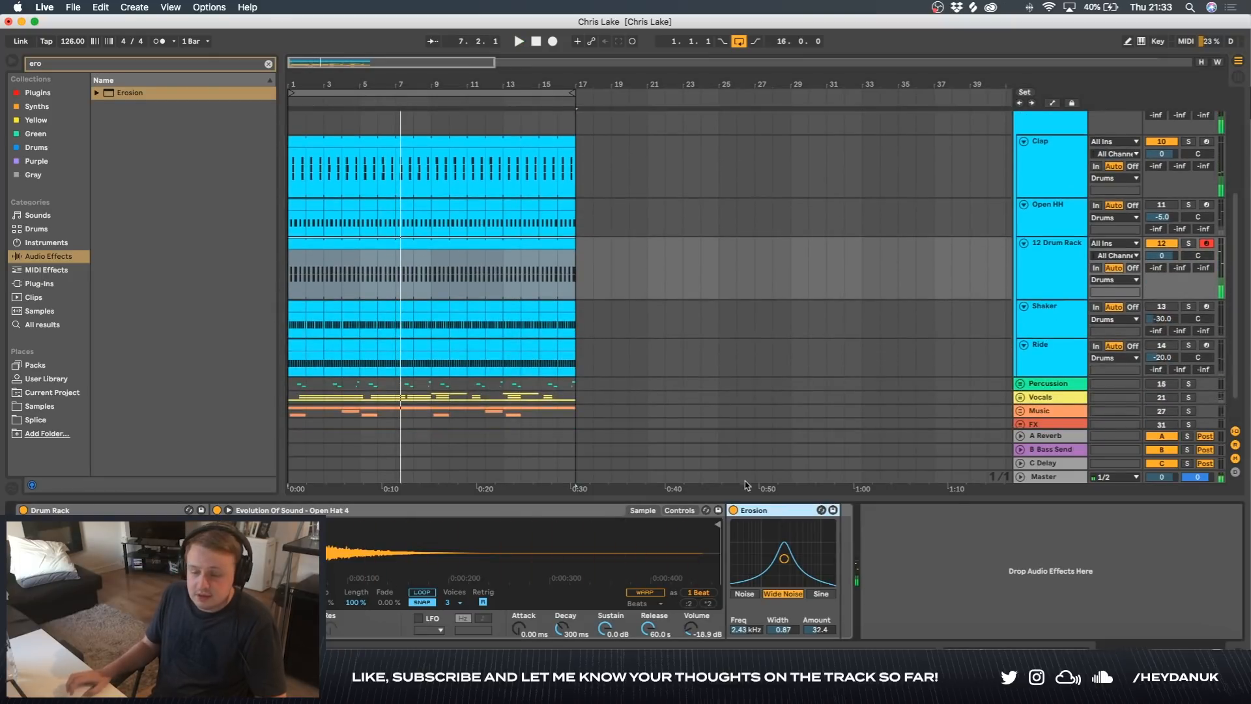
key(Delete)
- Find the Overdrive effect and add it after the layered open hat drum rack
click(126, 69)
key(super+a)
text(o)
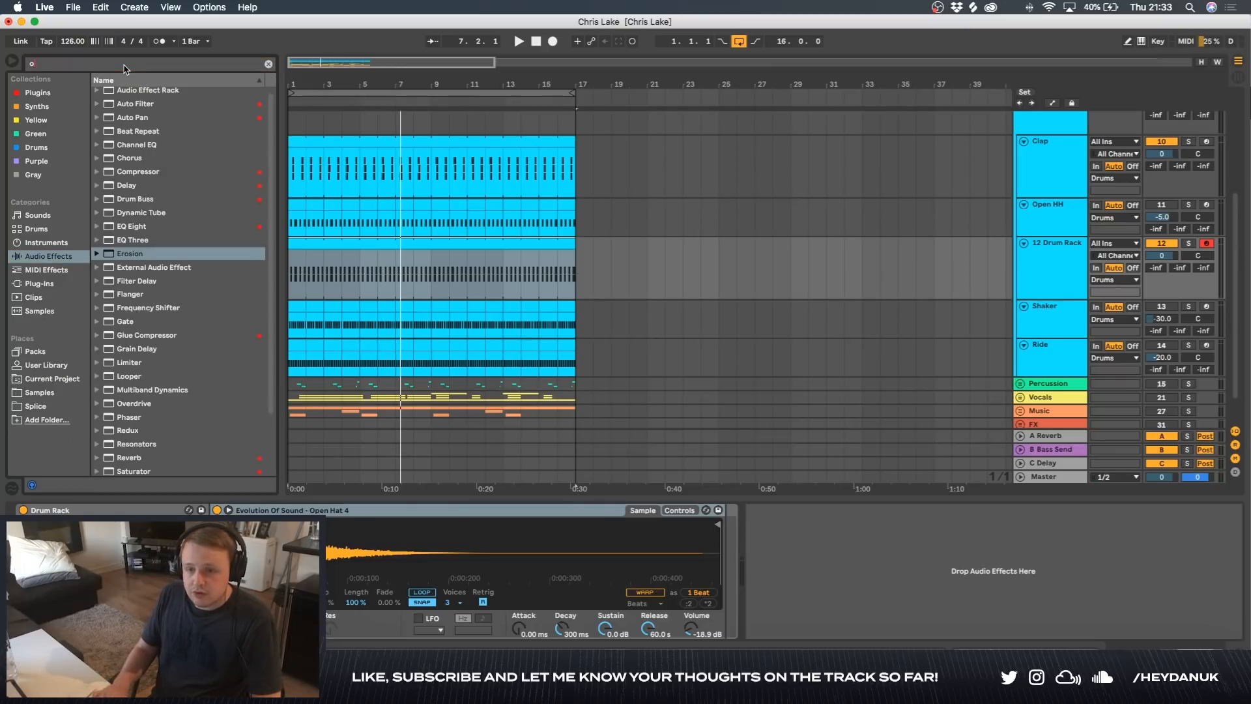
text(ver)
drag(134, 106, 756, 542)
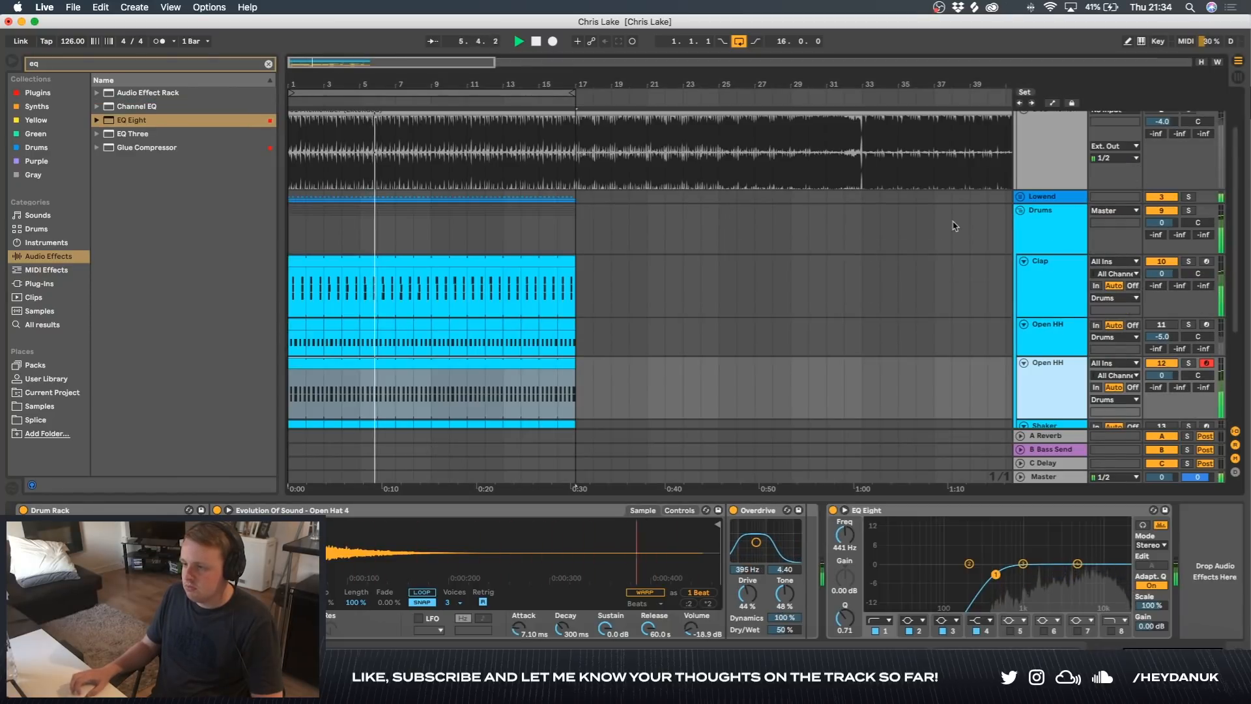
- Compare the overdriven, EQ'd open hats with the I Remember reference by soloing the reference track during playback
scroll(1186, 155, up, 2)
click(1189, 155)
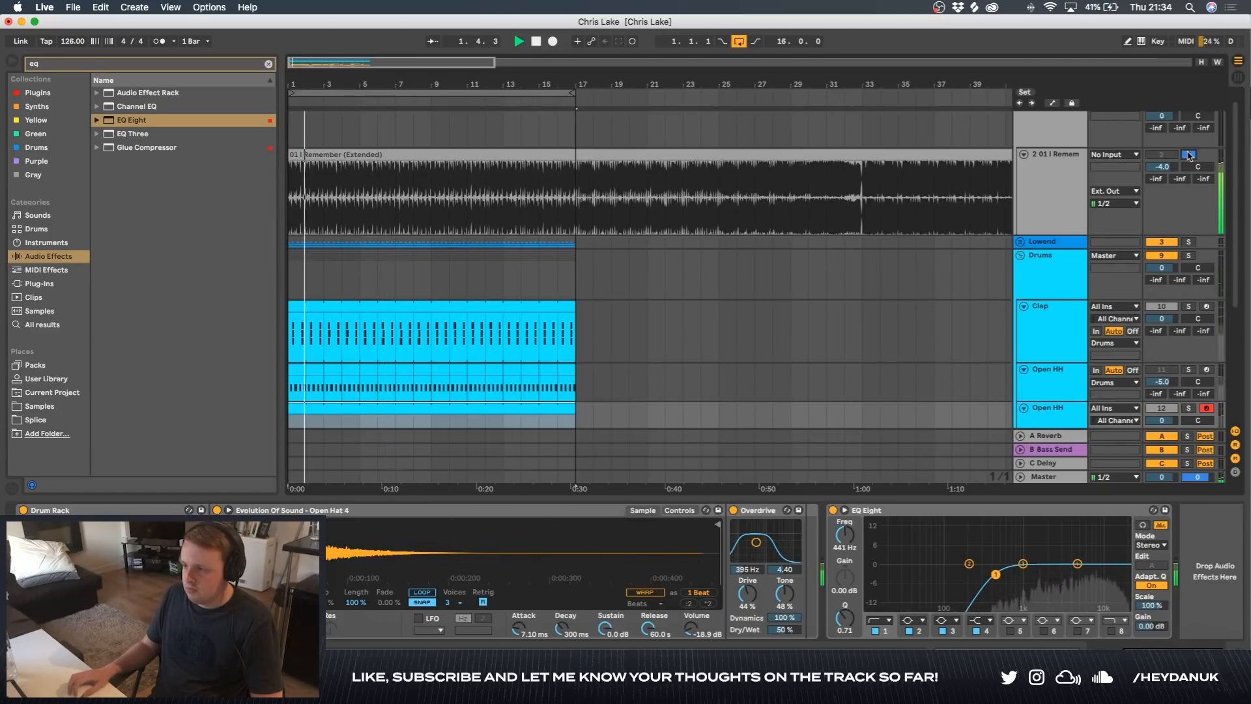
click(1188, 155)
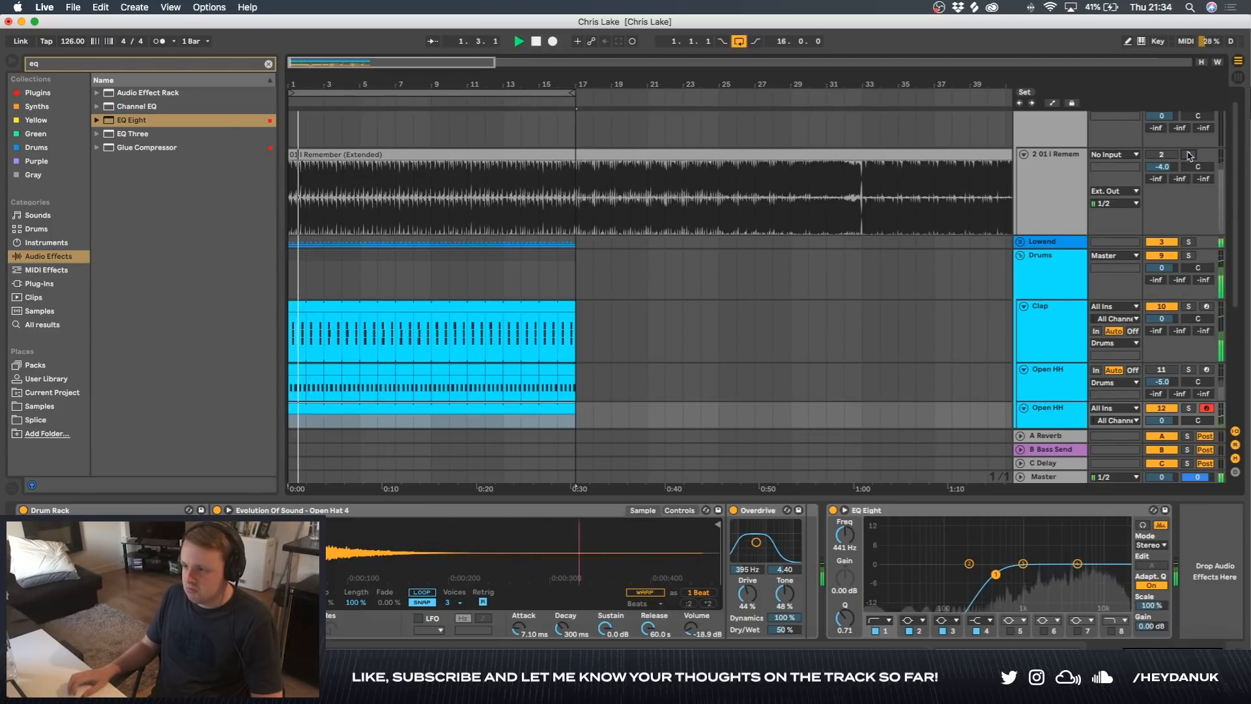
scroll(899, 313, down, 3)
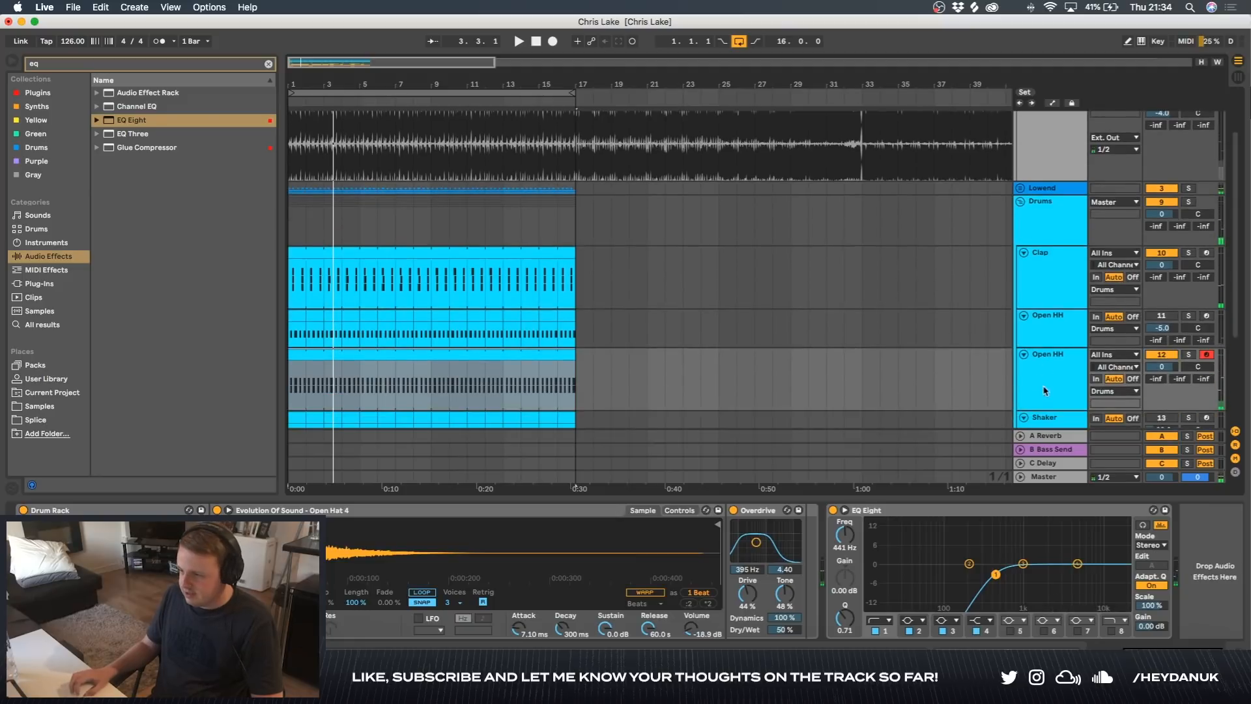
key(space)
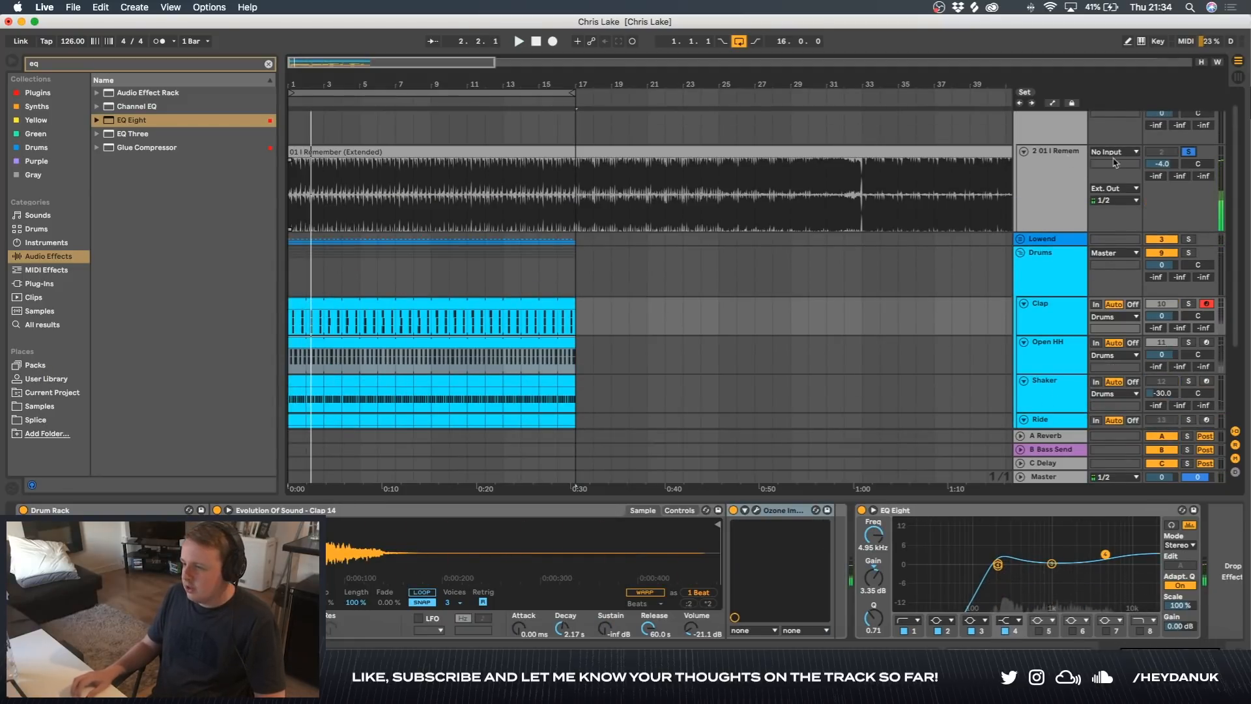
- Insert a new MIDI track between the Open HH and Shaker tracks
scroll(644, 222, down, 2)
scroll(644, 222, down, 2)
click(1062, 287)
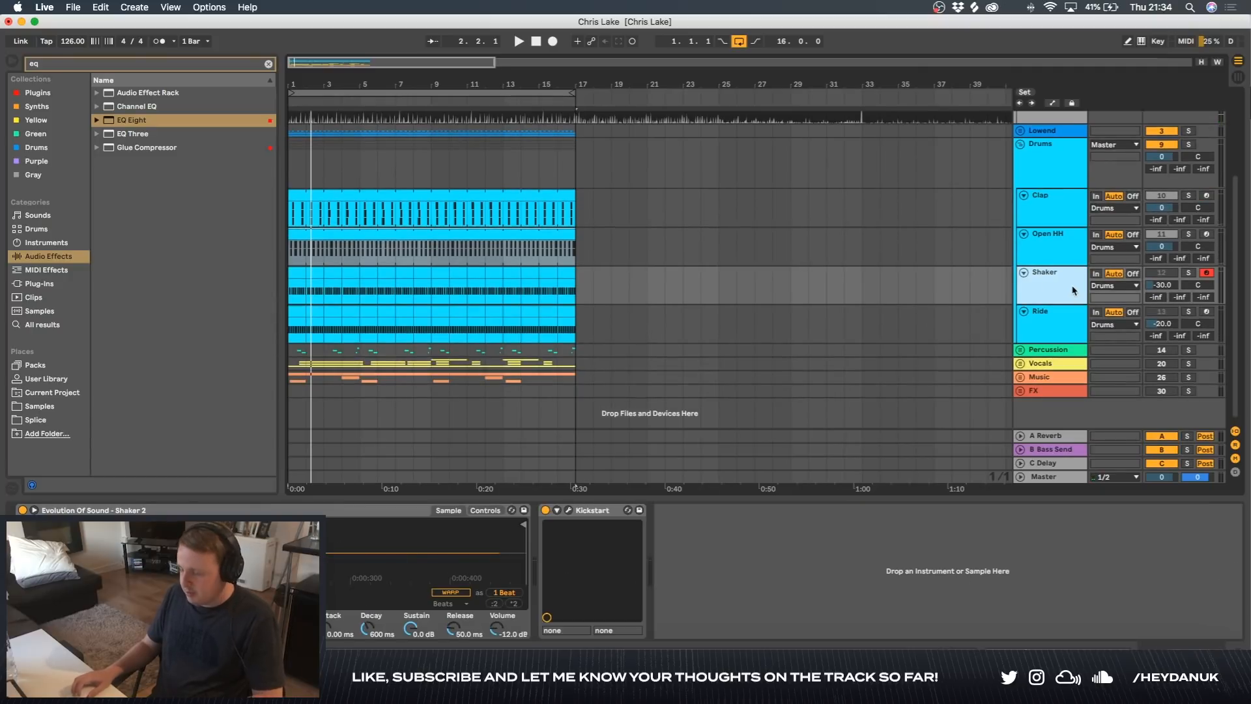
click(1063, 258)
key(super+shift+t)
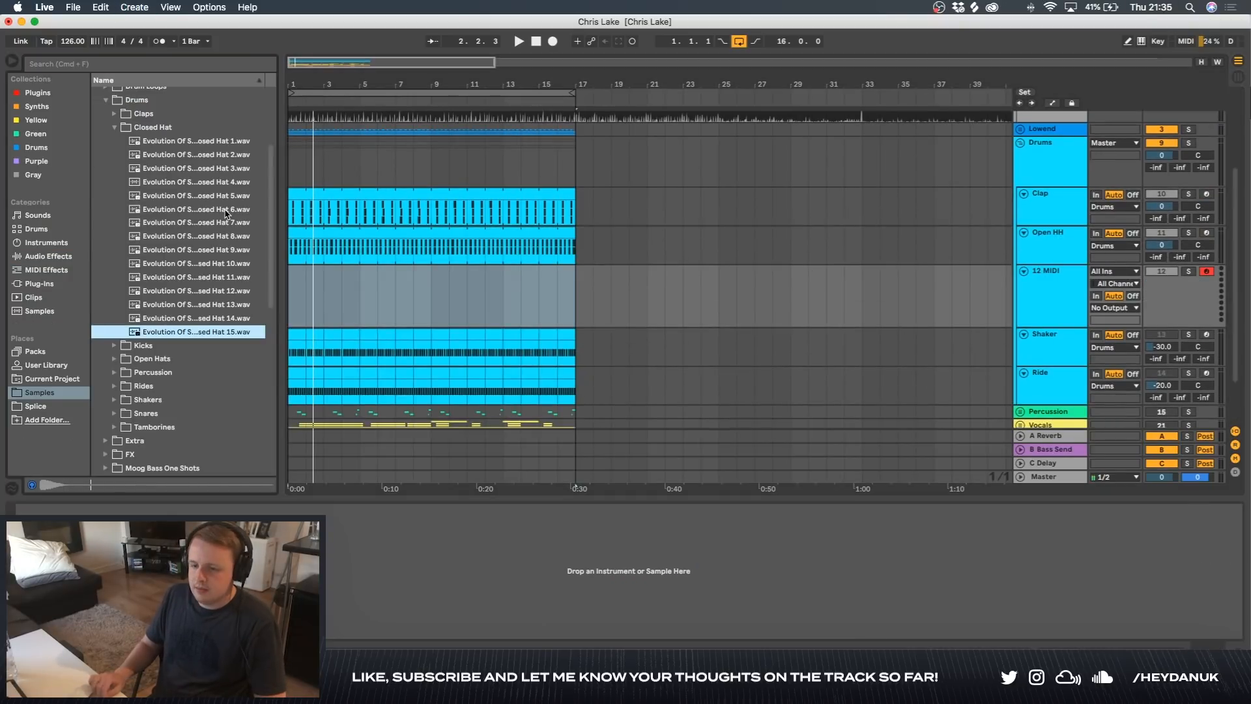
- Load Evolution Of Sound Closed Hat 14 onto the new MIDI track
key(Up)
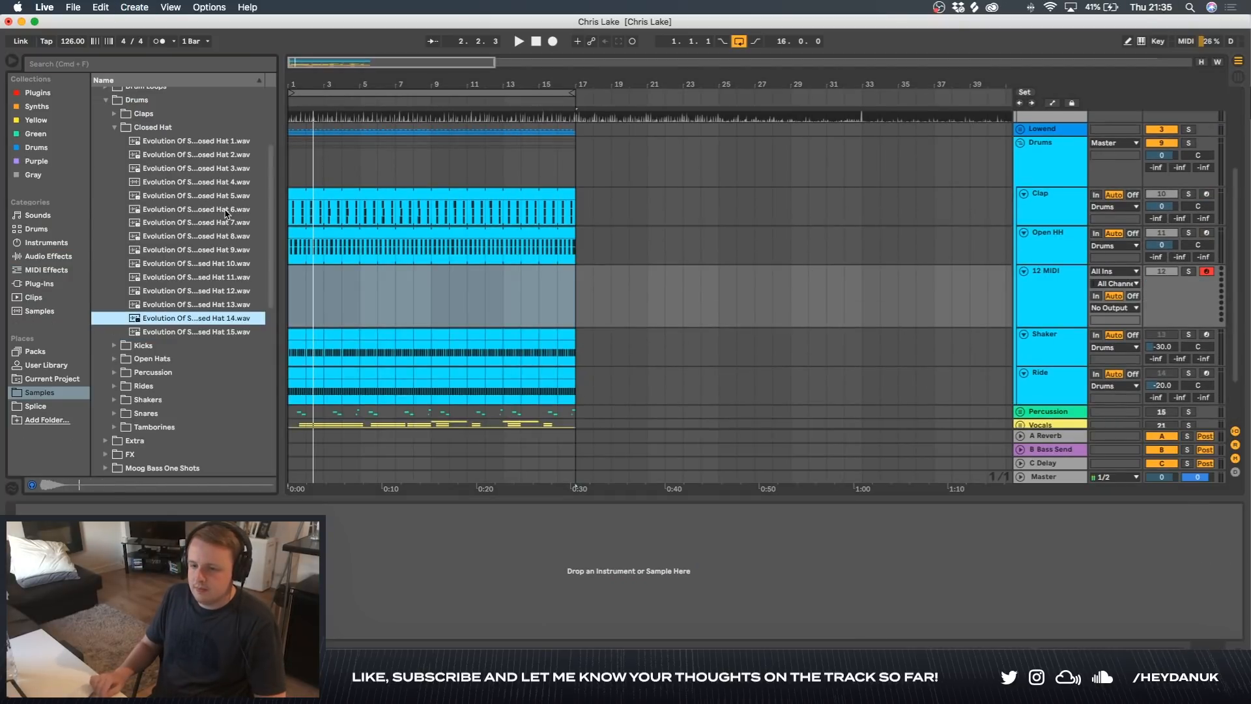
click(1079, 312)
click(166, 319)
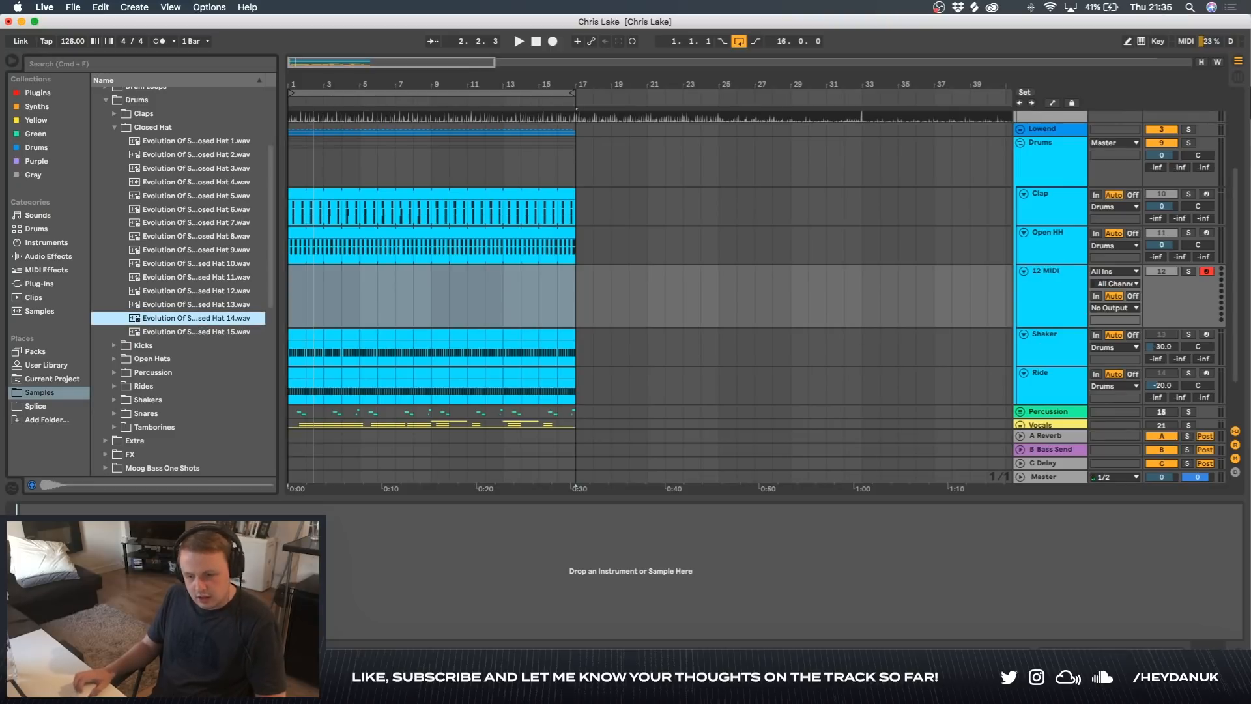
key(Return)
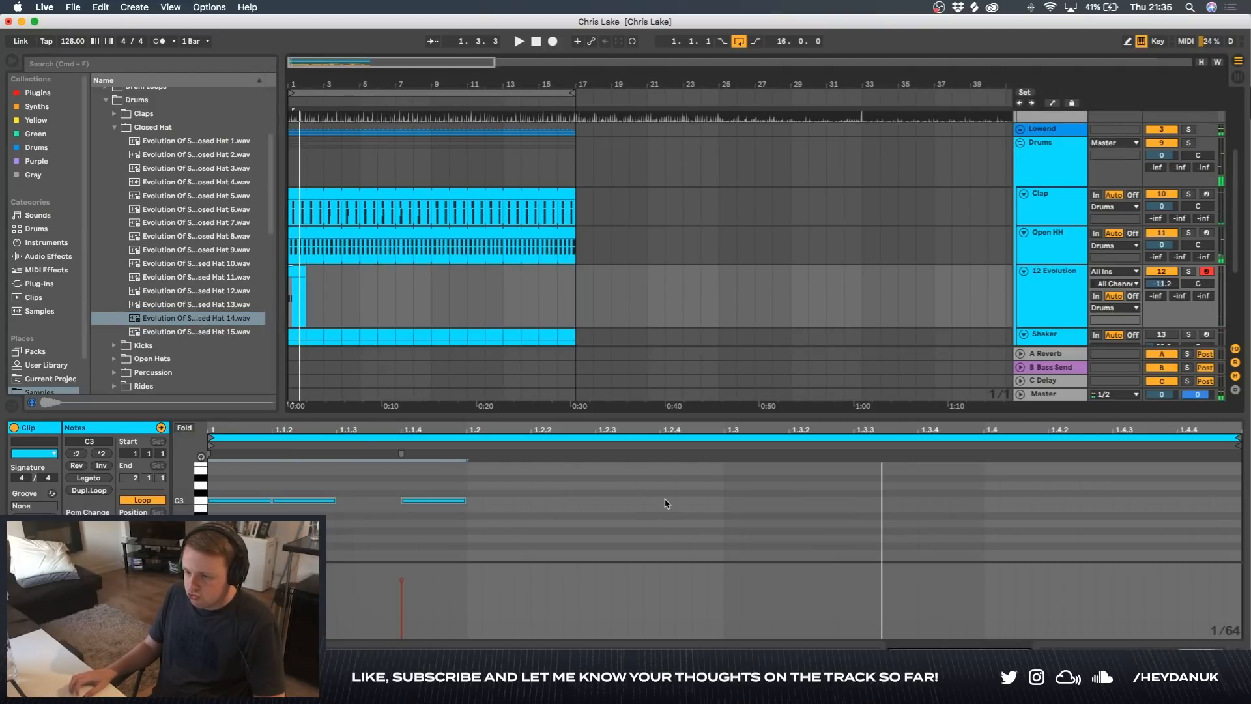
- Add a sixteenth-long C3 note at 1.2.4 in the closed hat clip and preview the pattern
double_click(665, 501)
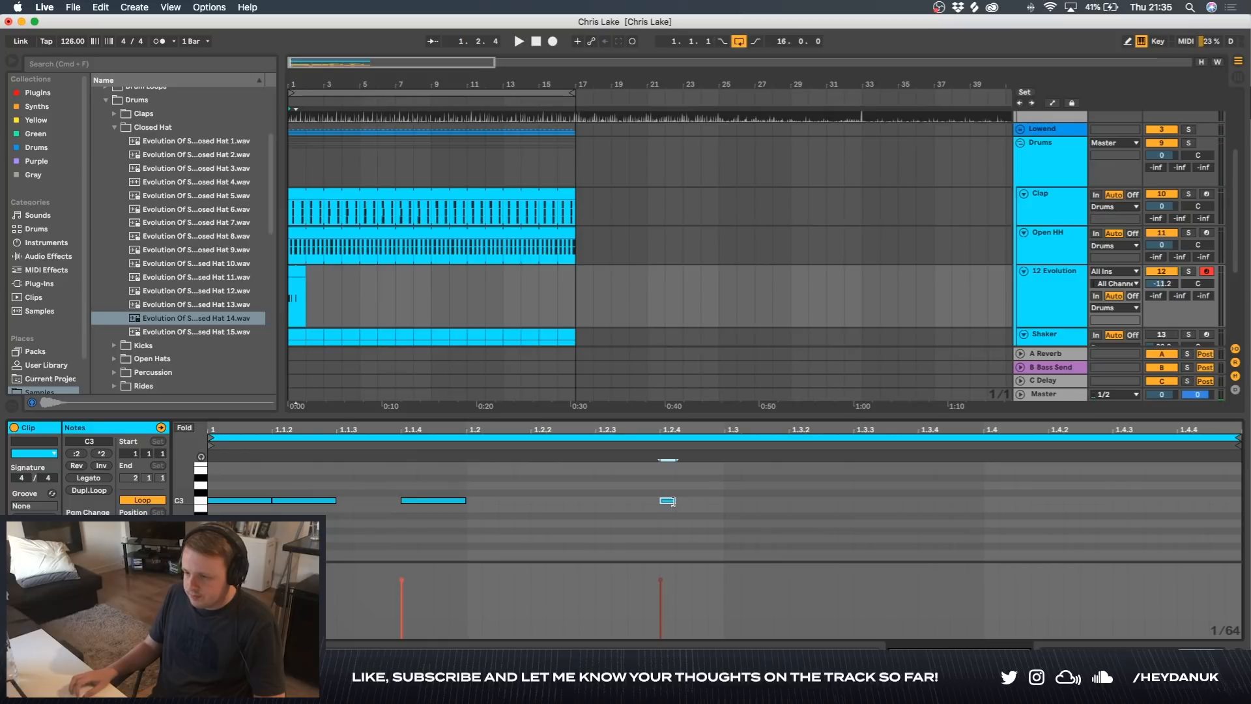
drag(722, 500, 721, 500)
key(space)
key(space)
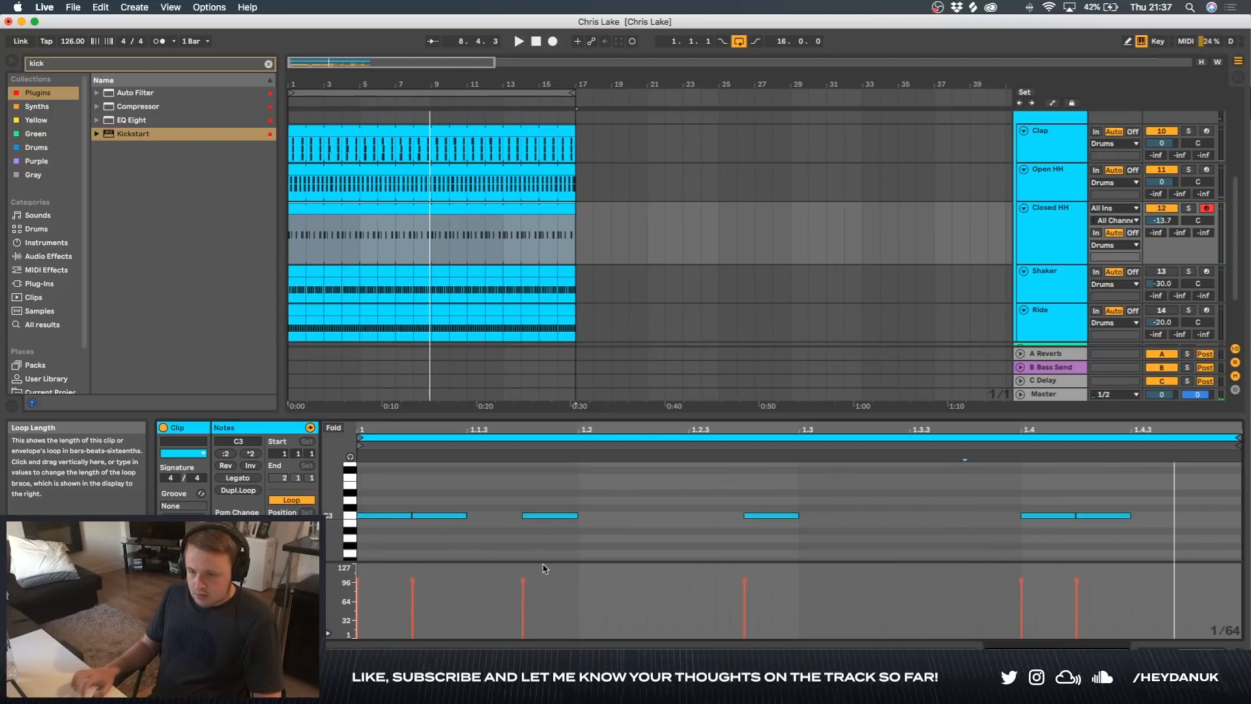
- Duplicate the one-bar closed hat pattern into bar 2, delete bar 2's first note, and start playback
drag(797, 494, 365, 544)
key(super+d)
drag(813, 497, 818, 567)
key(Delete)
key(space)
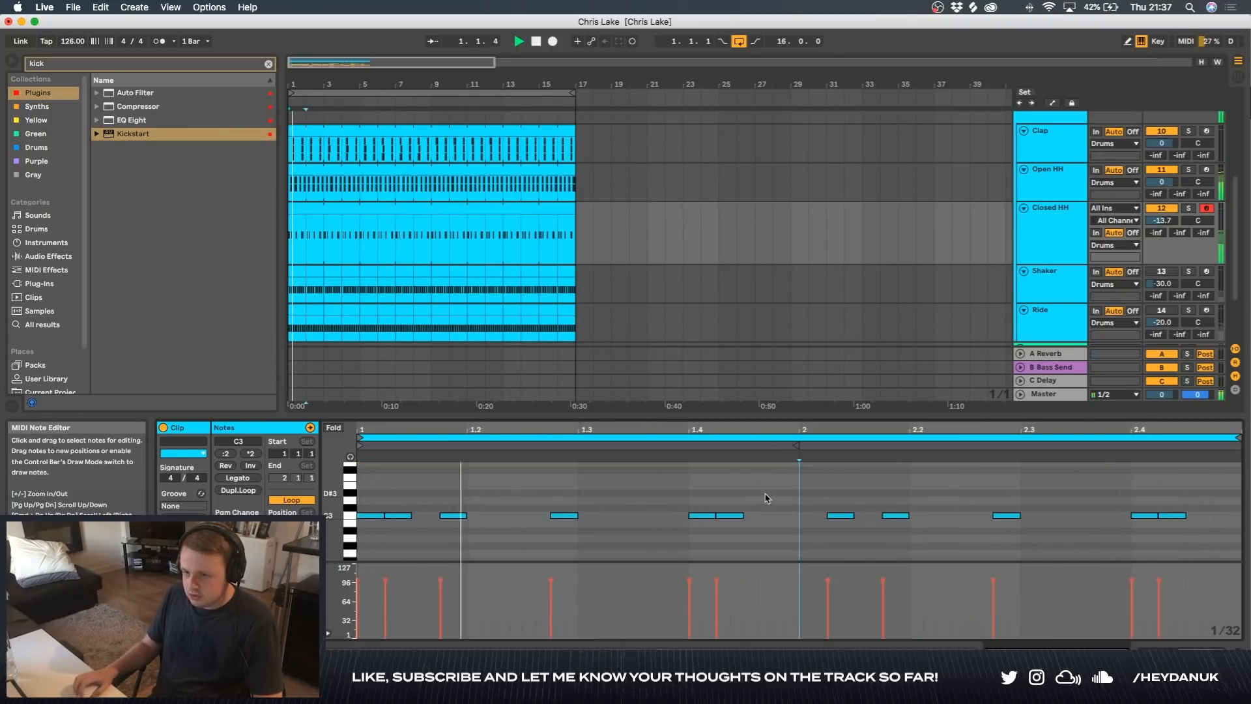
- Shift the first closed hat note of bar 2 to 2.1.3 and add another C3 note at 2.3.3
click(846, 516)
drag(844, 520, 869, 519)
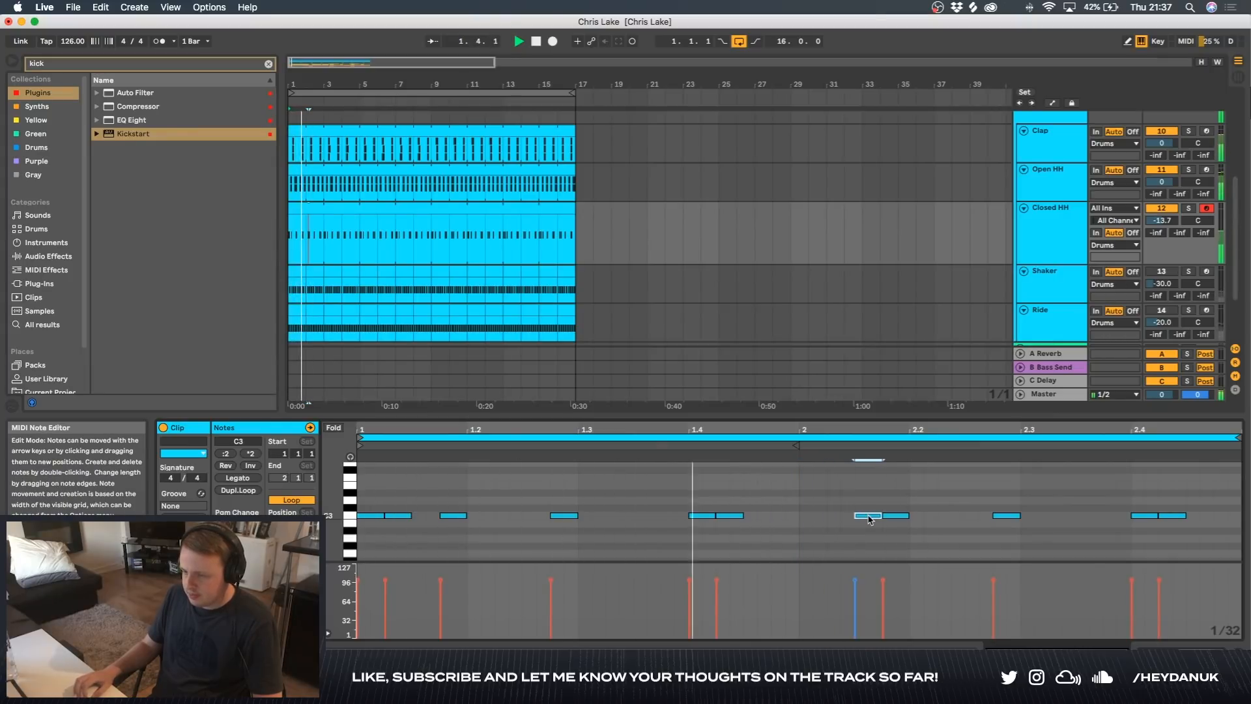
click(1084, 523)
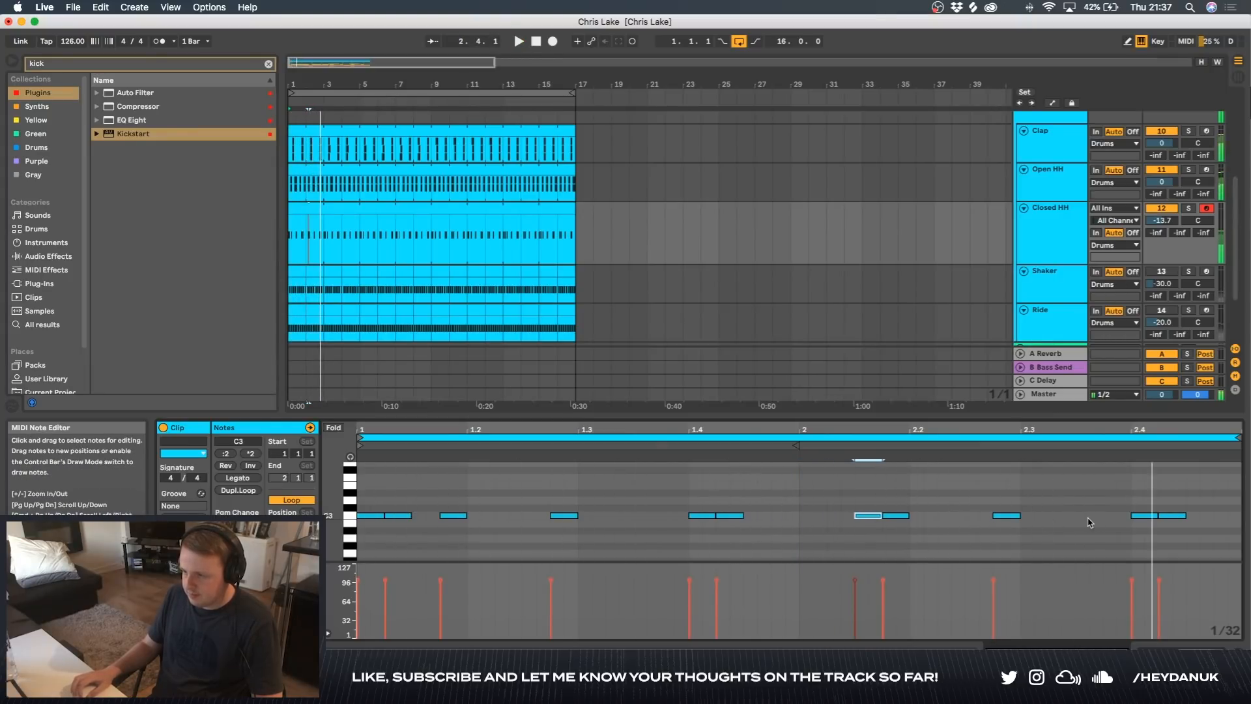
double_click(1087, 519)
key(space)
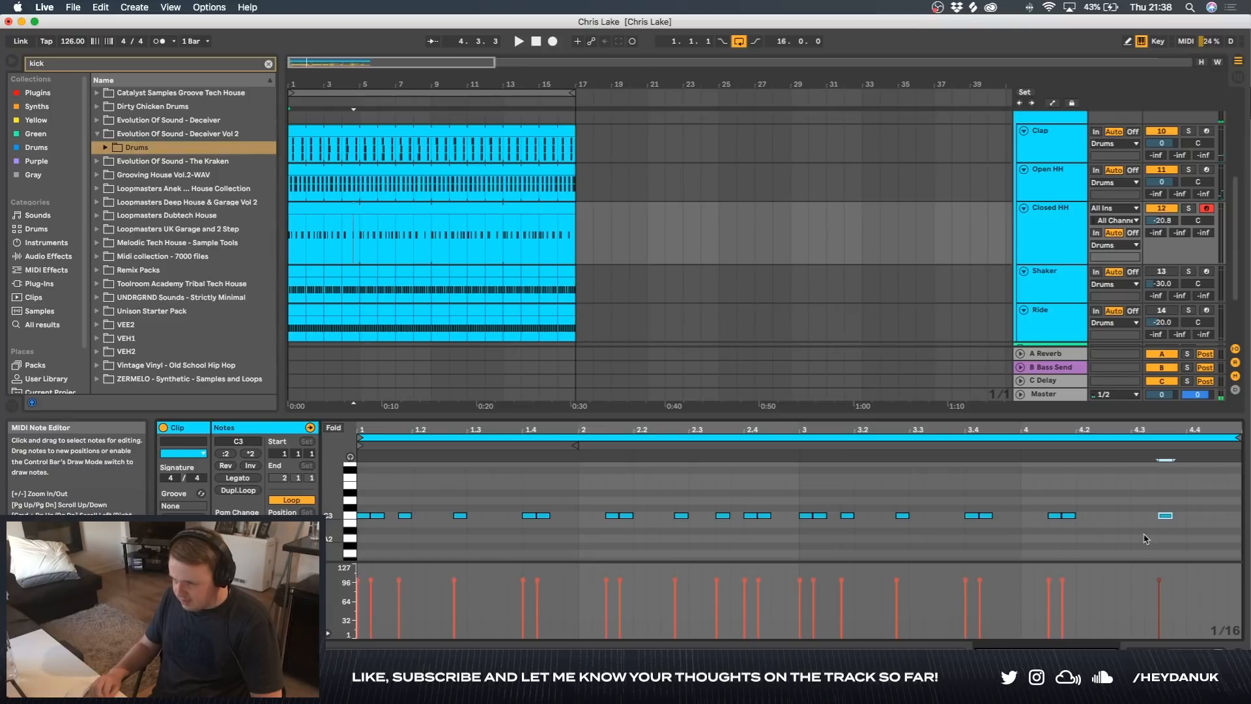
- Delete the closed hat notes at 2.3.3 and 4.3.3 from the four-bar pattern
double_click(722, 515)
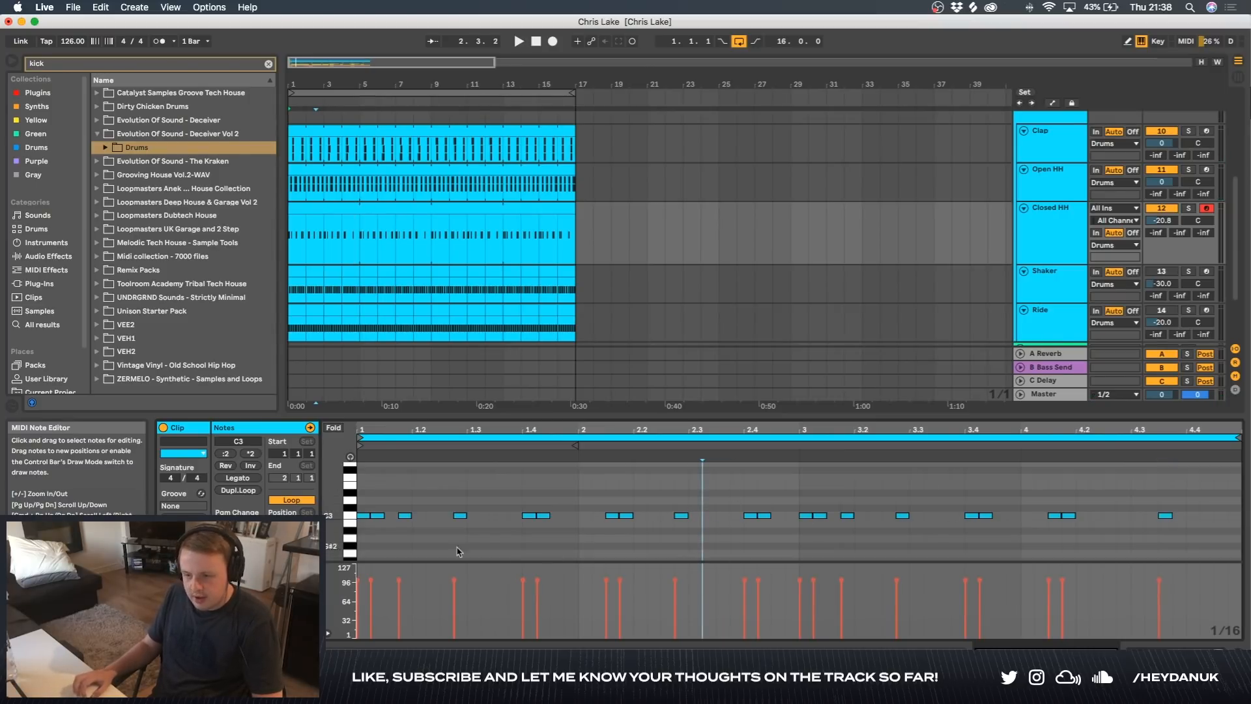
click(1163, 515)
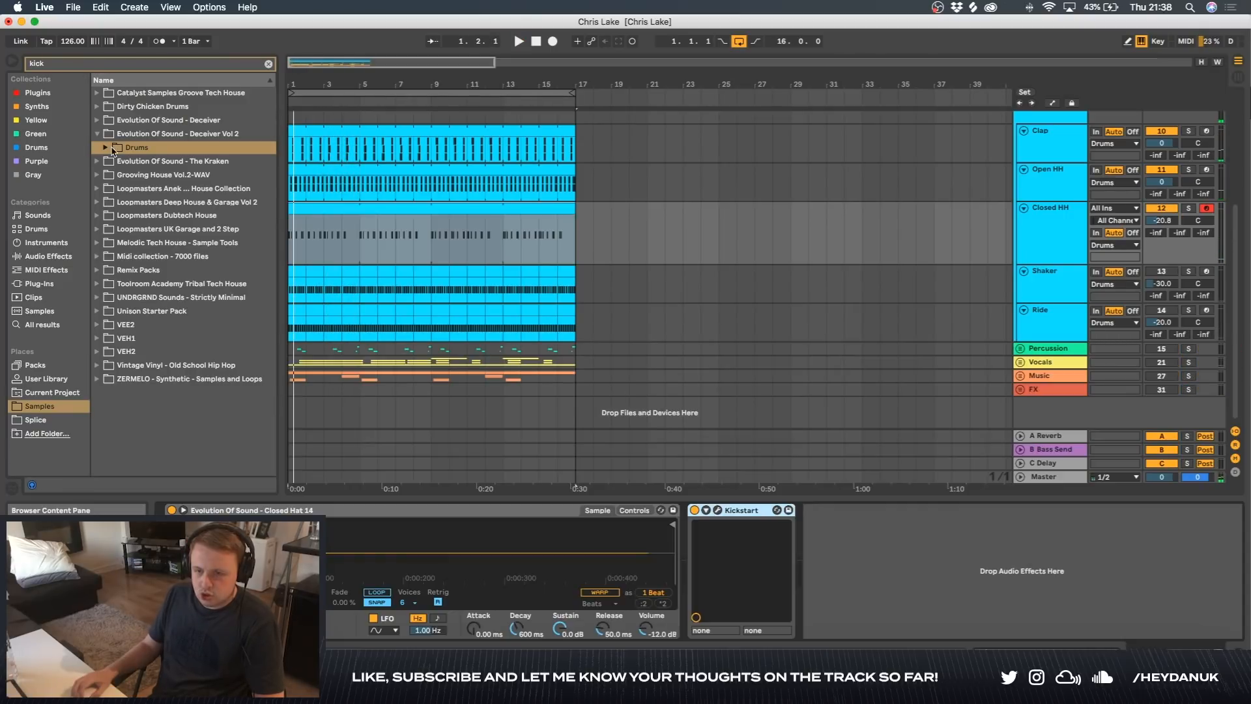
- Clear the kick sample search, collapse the Kicks folder and browse upward through the closed hat samples
click(107, 151)
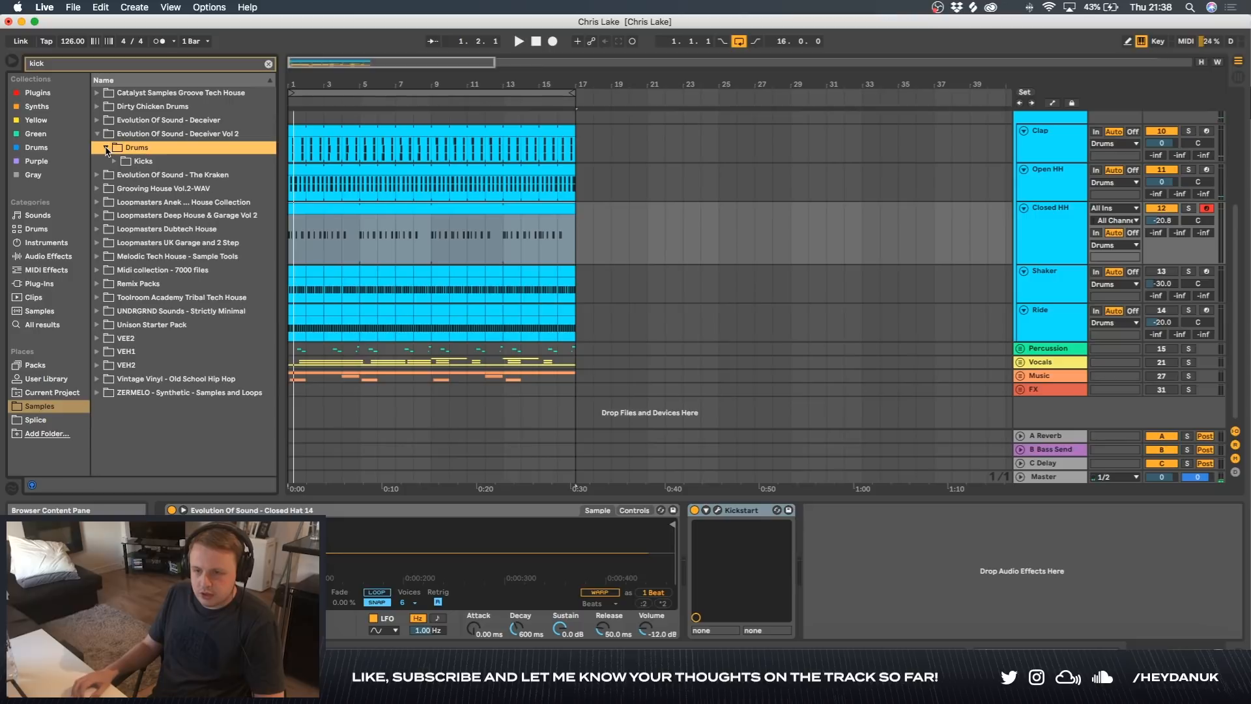
click(114, 163)
click(267, 66)
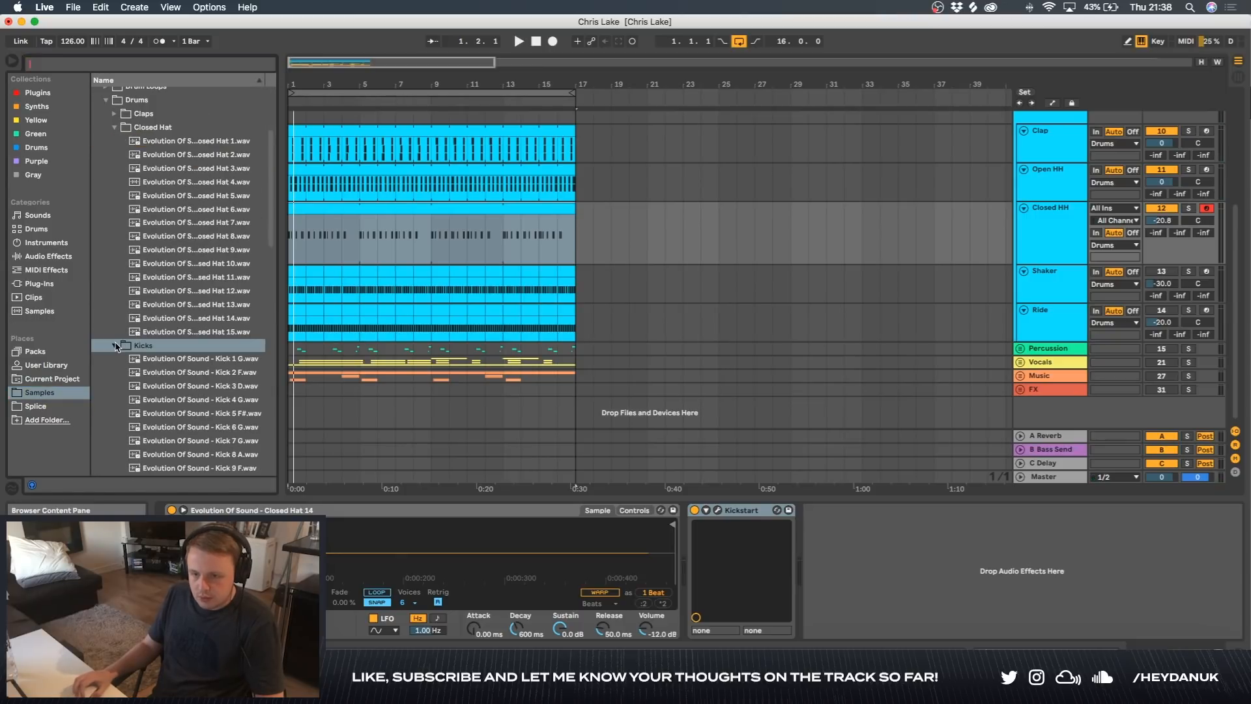
click(131, 345)
key(Up)
key(Up)
key(Up)
key(Up)
key(Up)
key(Up)
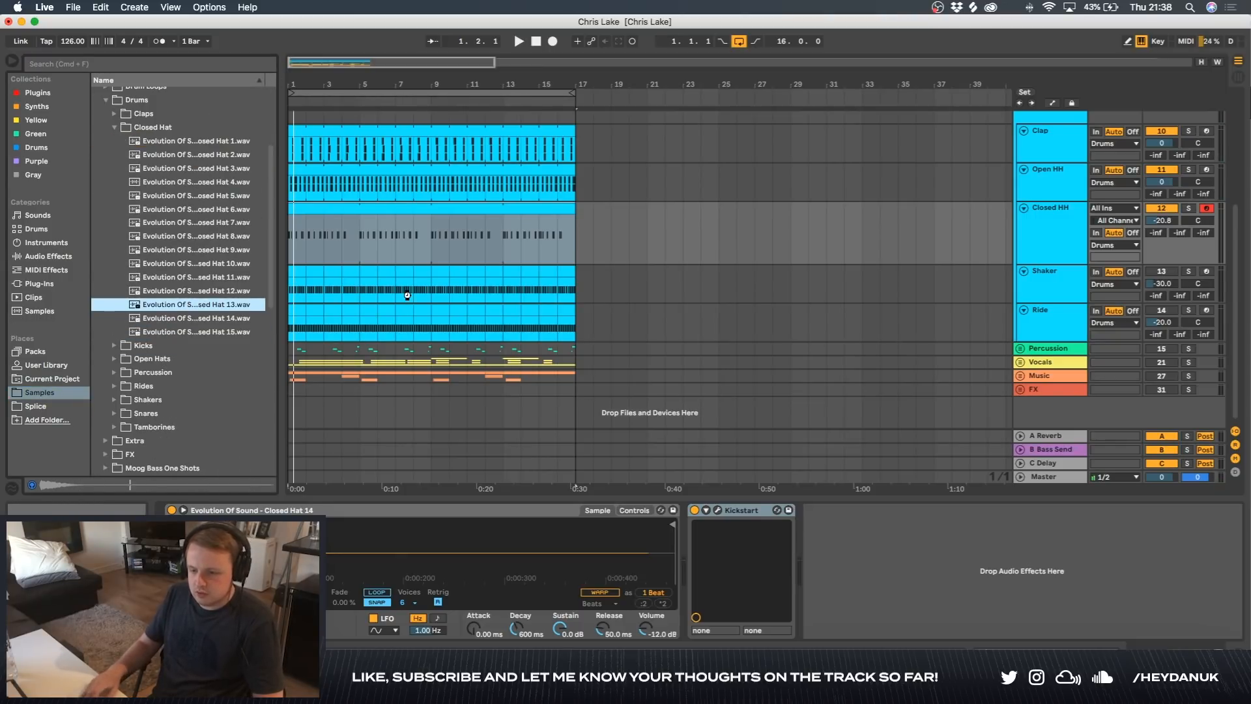
- Audition Closed Hats 10, 9 and 8 in the playing track and swap the sample to Closed Hat 11
key(space)
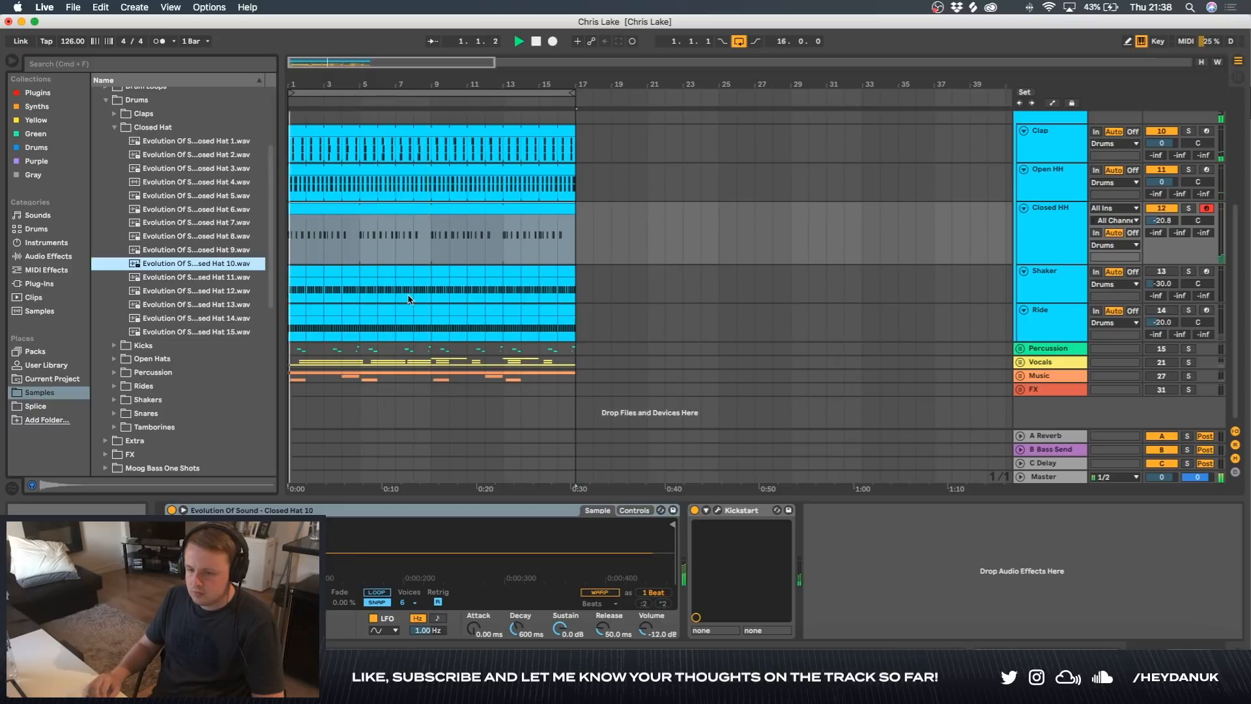
key(Up)
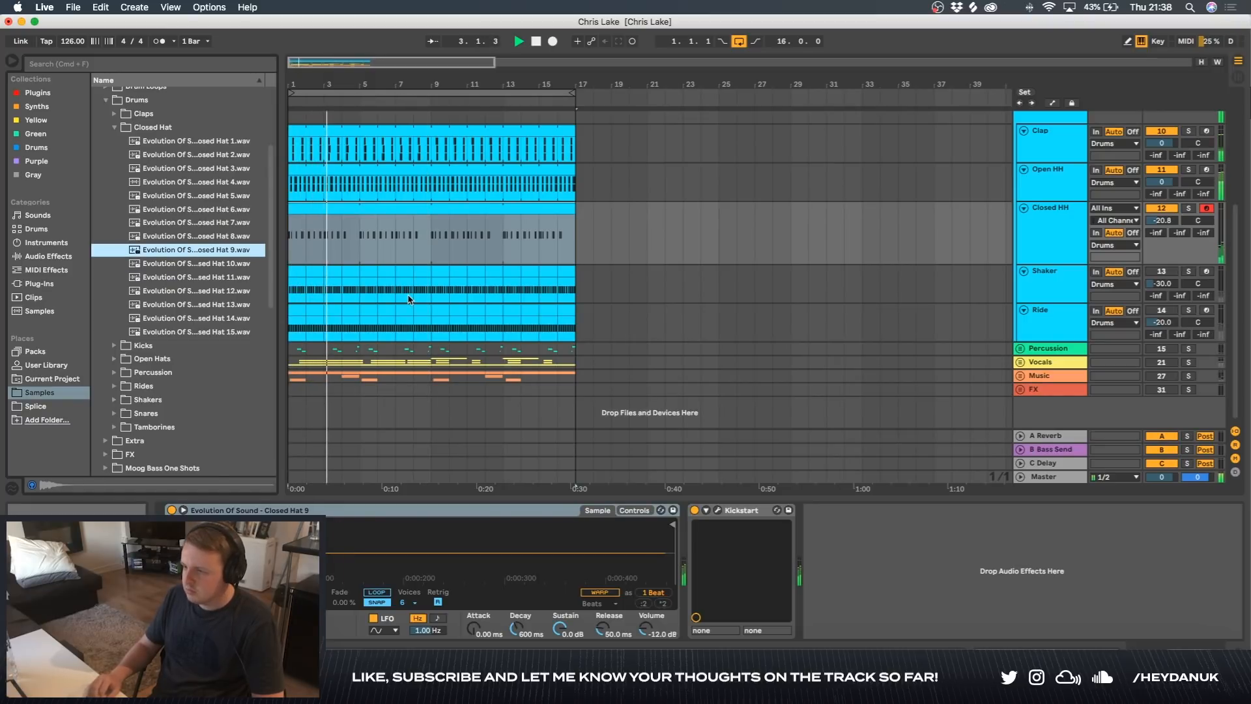
key(Up)
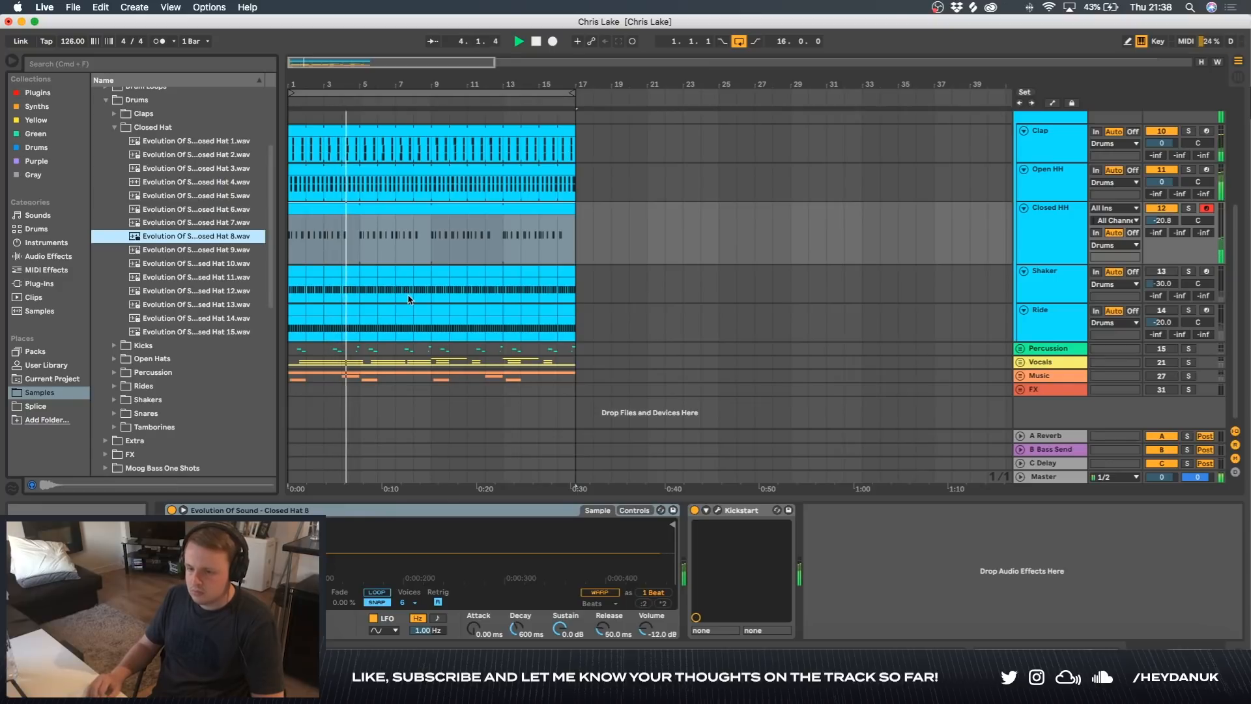
key(Down)
key(Down)
key(Down)
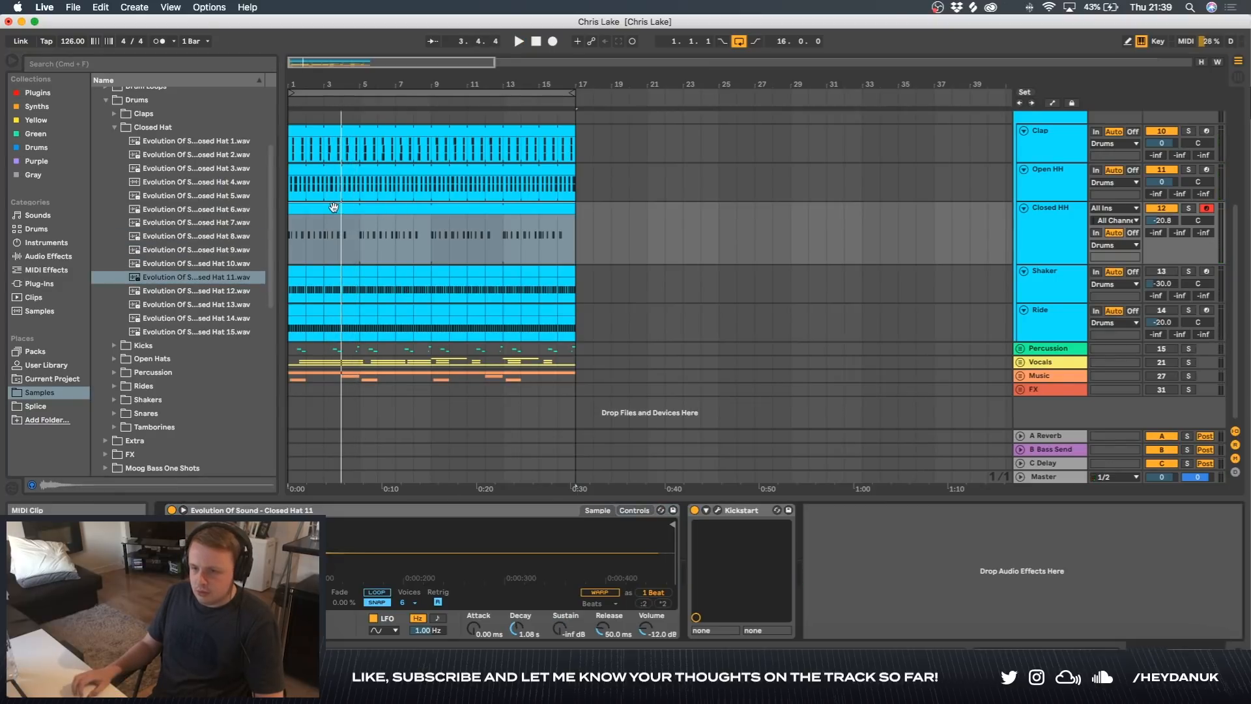
- Show the closed hat clip's envelopes, choose Closed Hat 11 as the envelope device and open its parameter choices
double_click(334, 207)
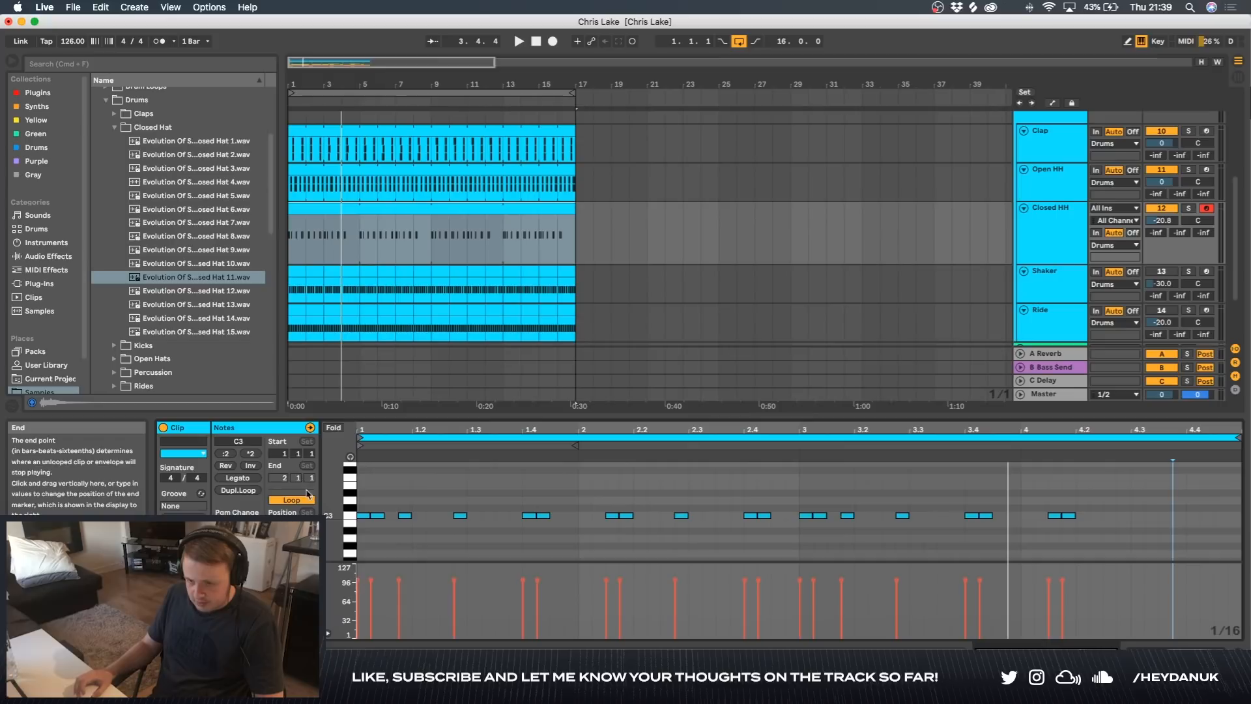
click(310, 427)
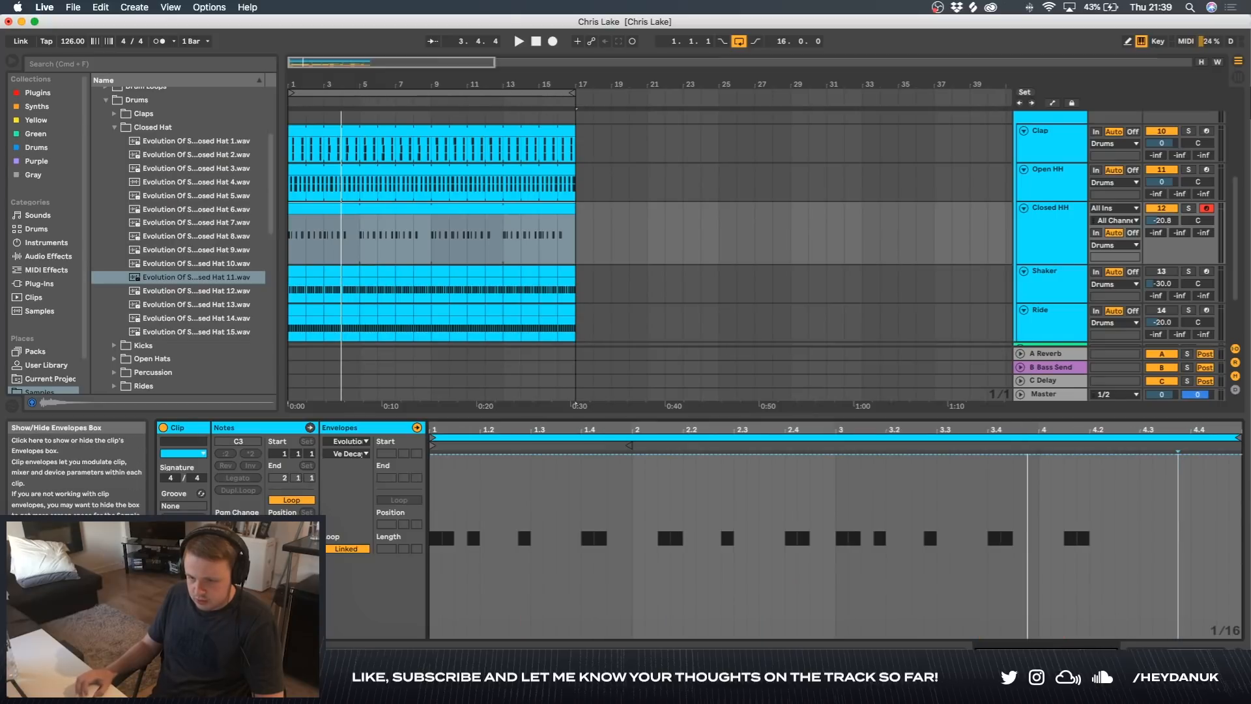
click(349, 441)
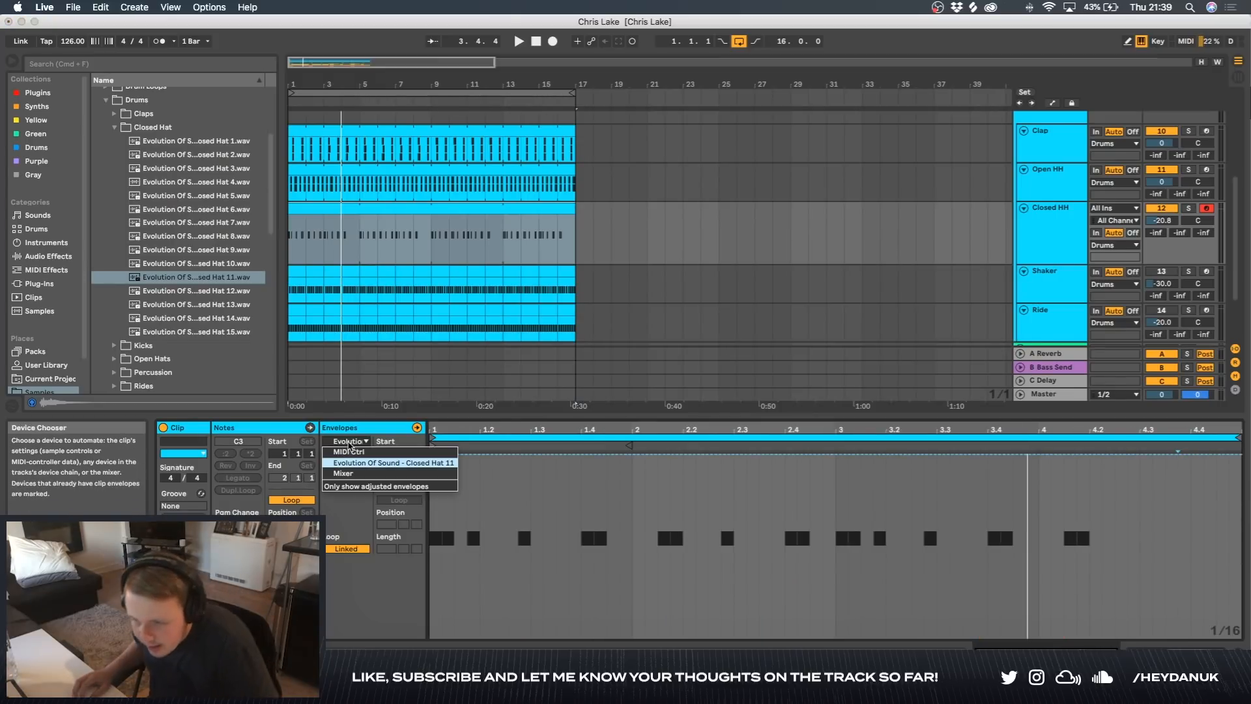
click(355, 462)
click(355, 454)
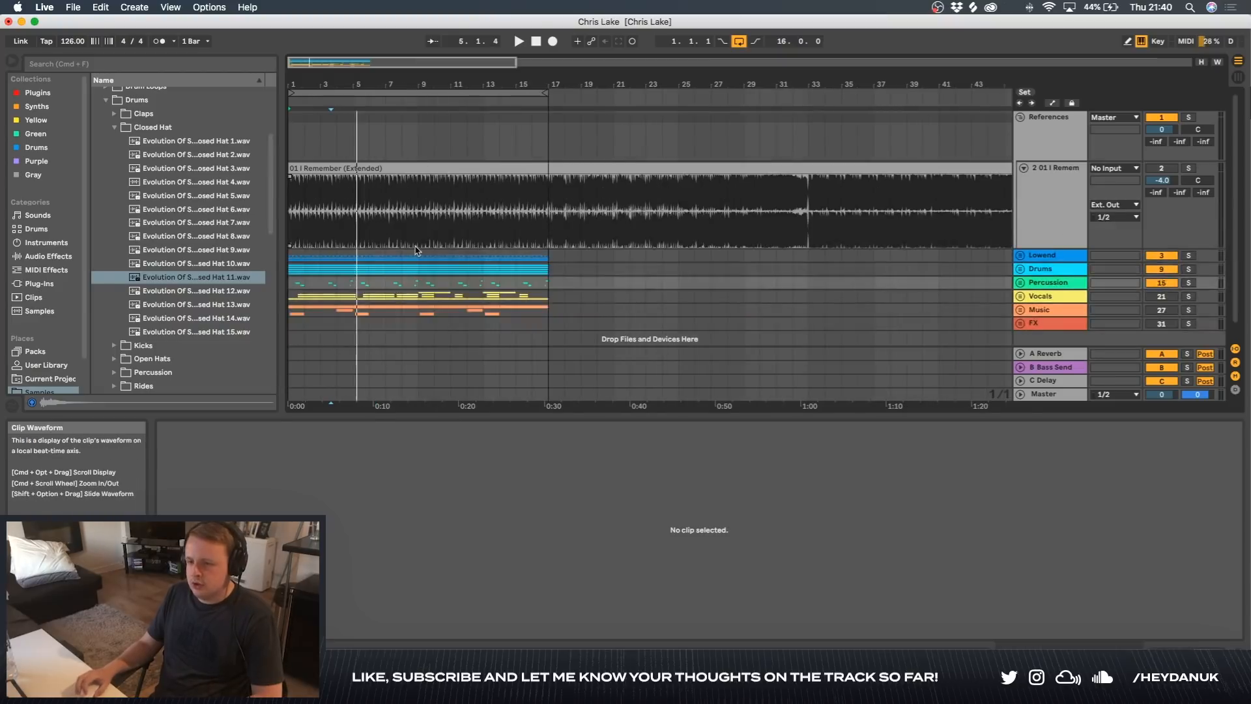
- Examine the I Remember reference at bars 17 and 33 and return to the start of the arrangement
scroll(454, 241, up, 5)
click(620, 209)
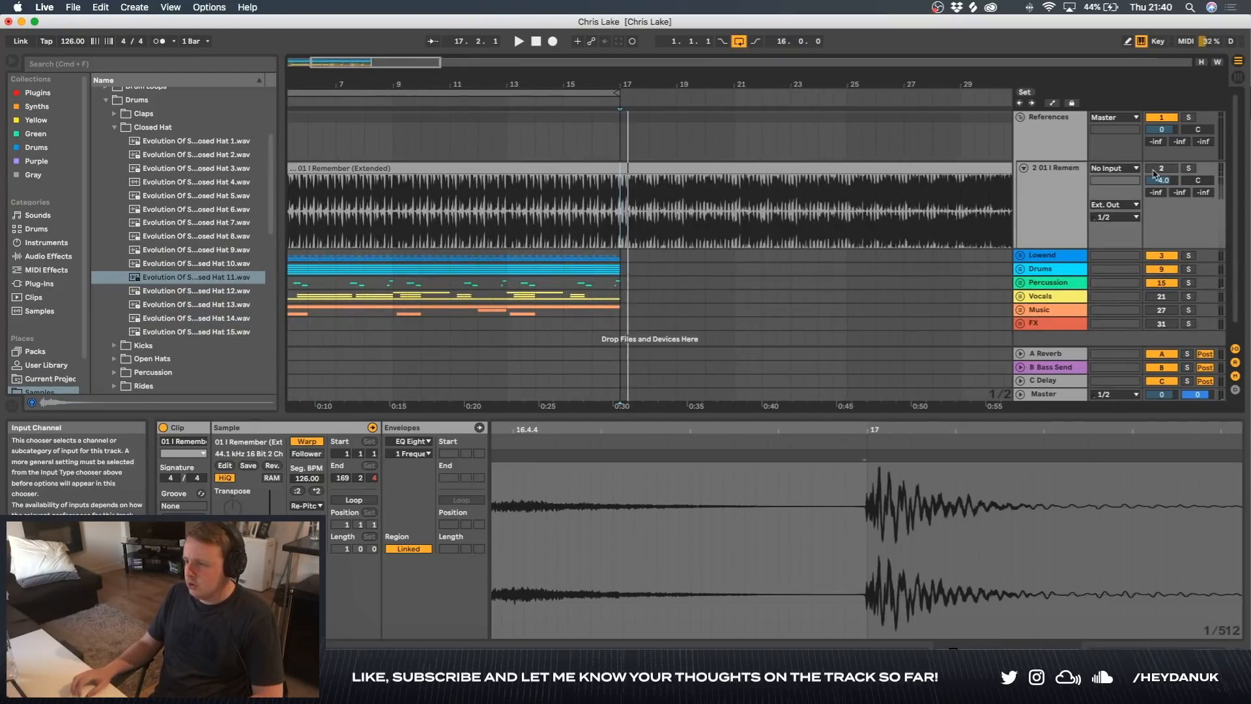
scroll(612, 208, right, 5)
click(606, 205)
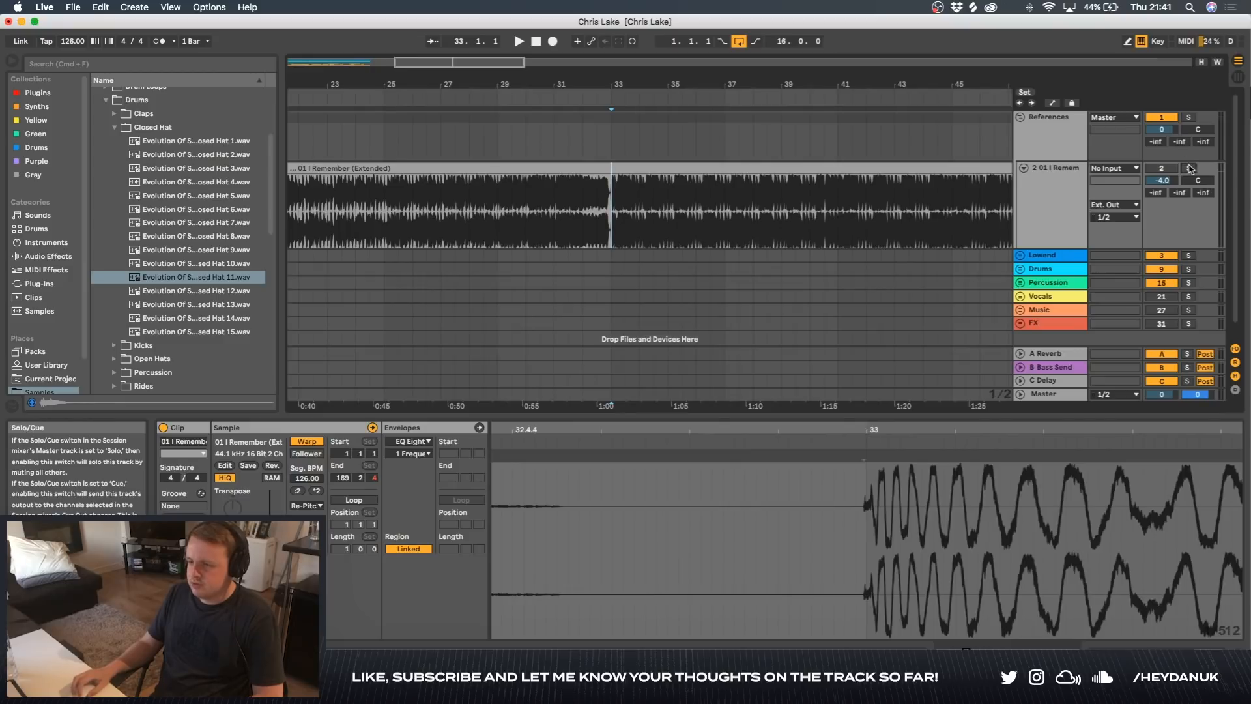
scroll(456, 261, left, 7)
click(298, 260)
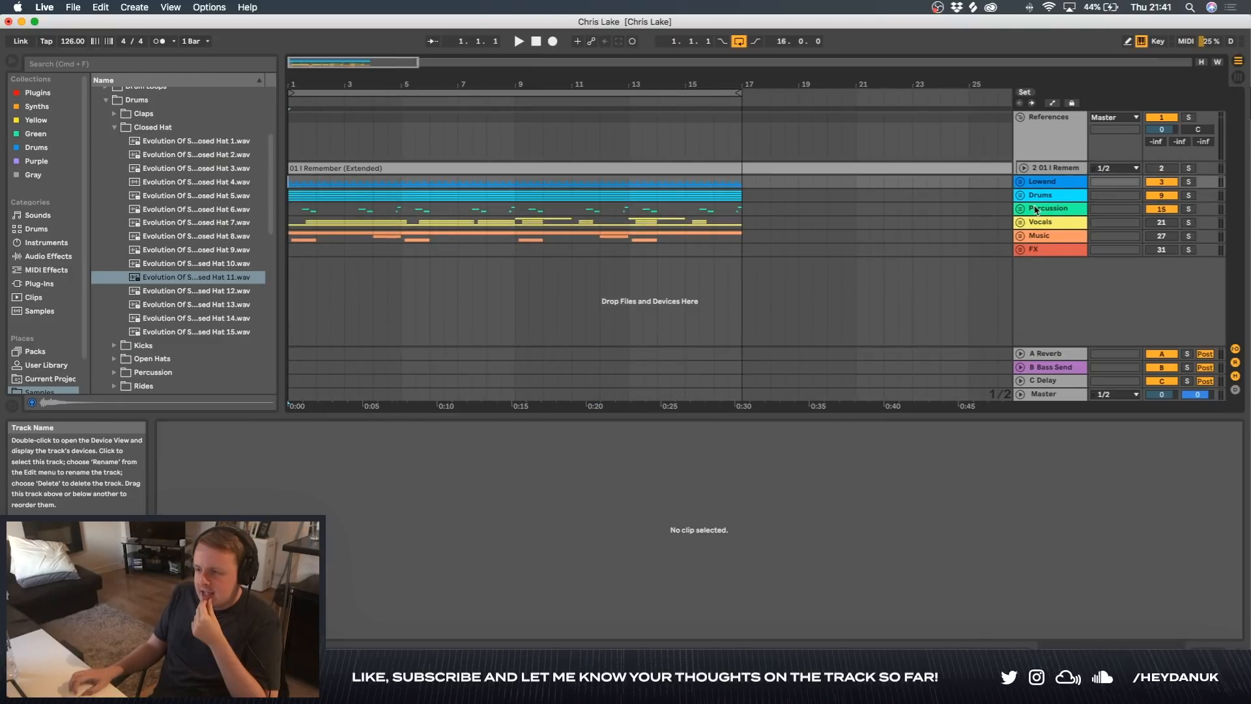
- Collapse the Closed Hat folder, open the Snares folder and audition Snare 1 and Snare 2
click(113, 127)
key(Down)
key(Down)
key(Down)
key(Down)
key(Down)
key(Down)
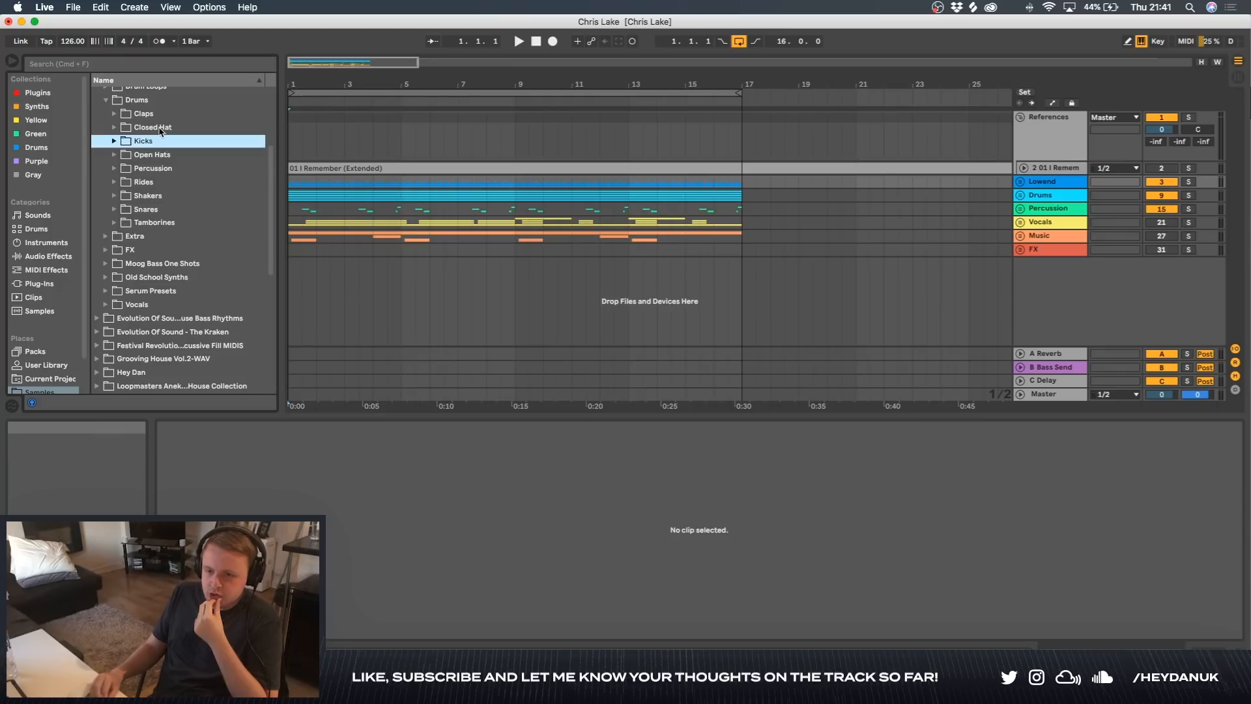
key(Right)
key(Down)
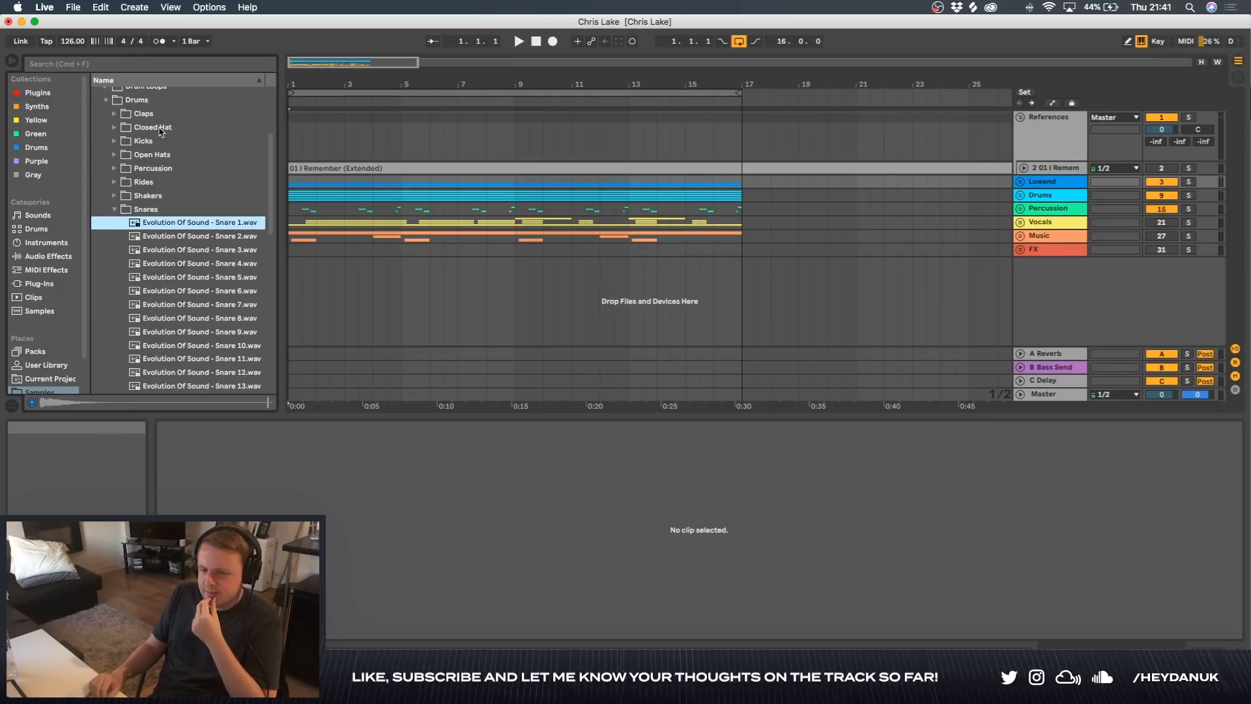
key(Down)
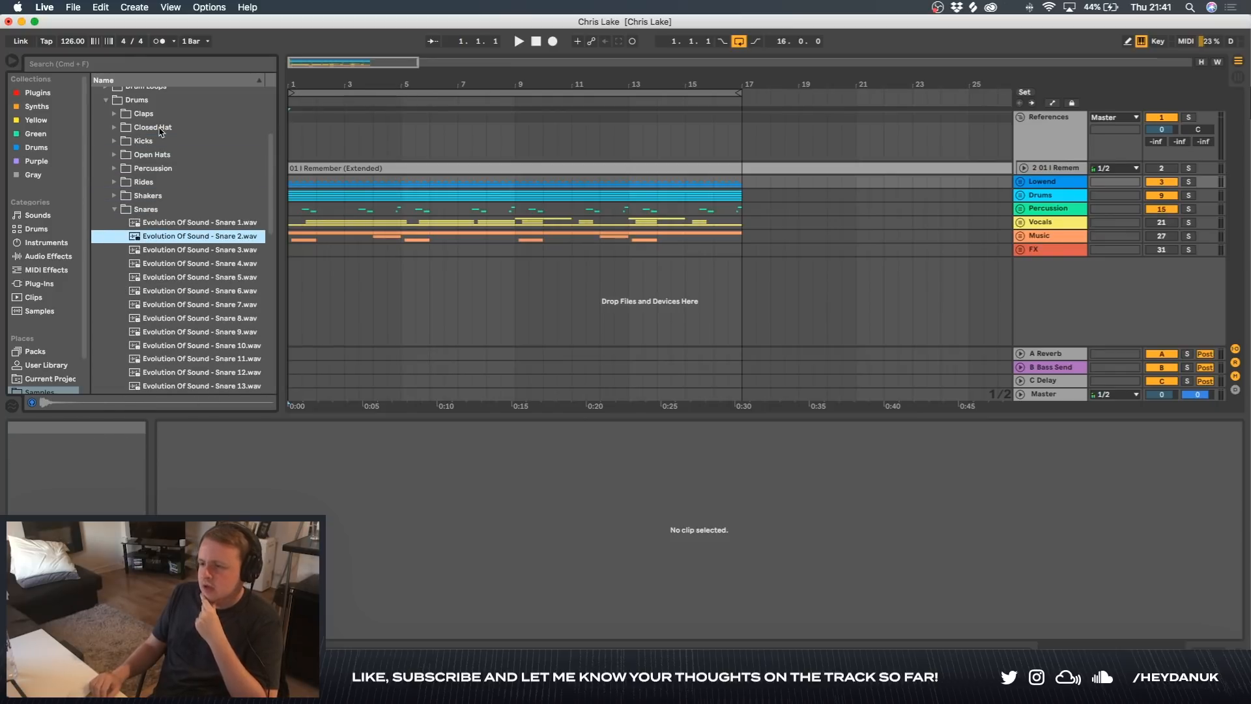
- Look over the Percussion group's tracks and audition snare samples around Snare 3 against the soloed I Remember reference
click(1020, 208)
scroll(922, 265, down, 5)
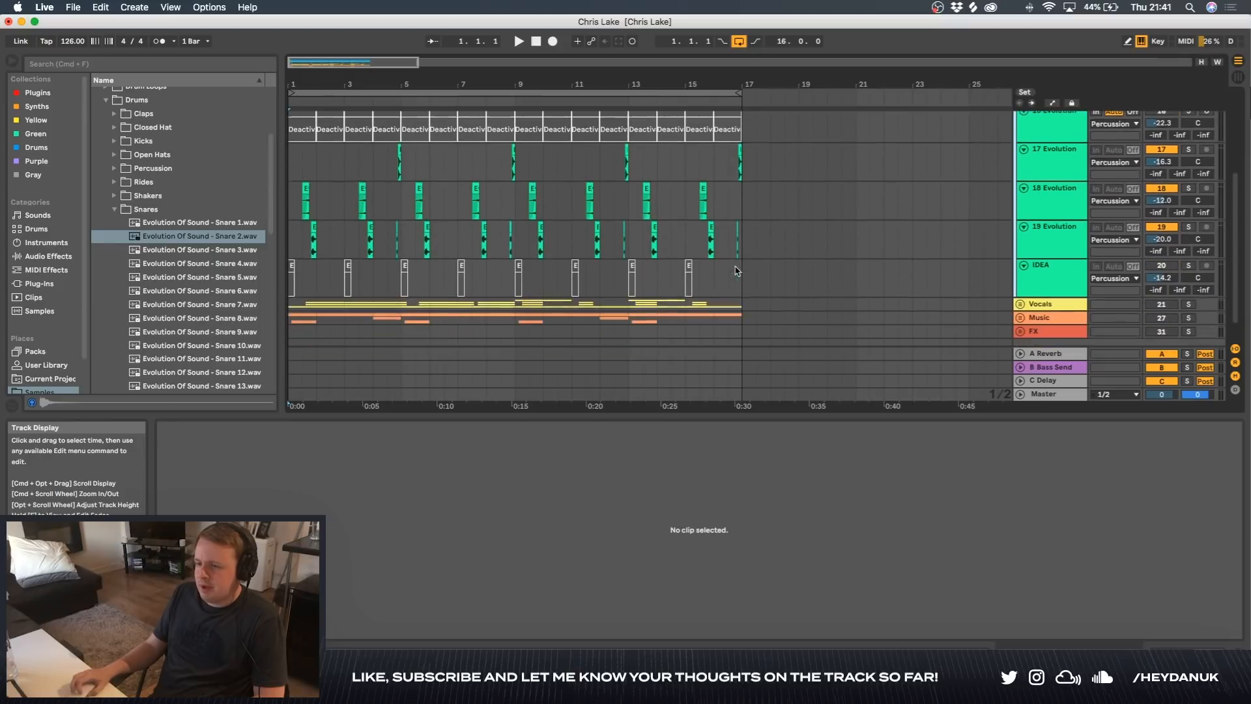
scroll(544, 265, up, 5)
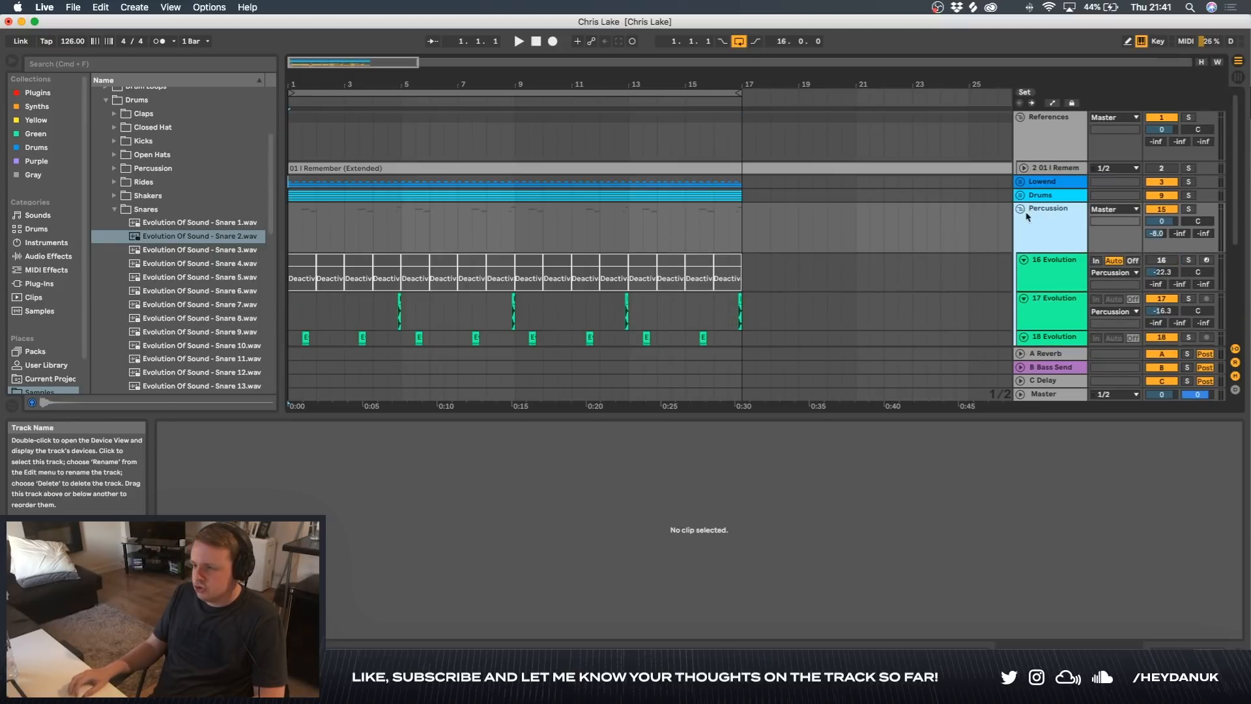
click(1021, 208)
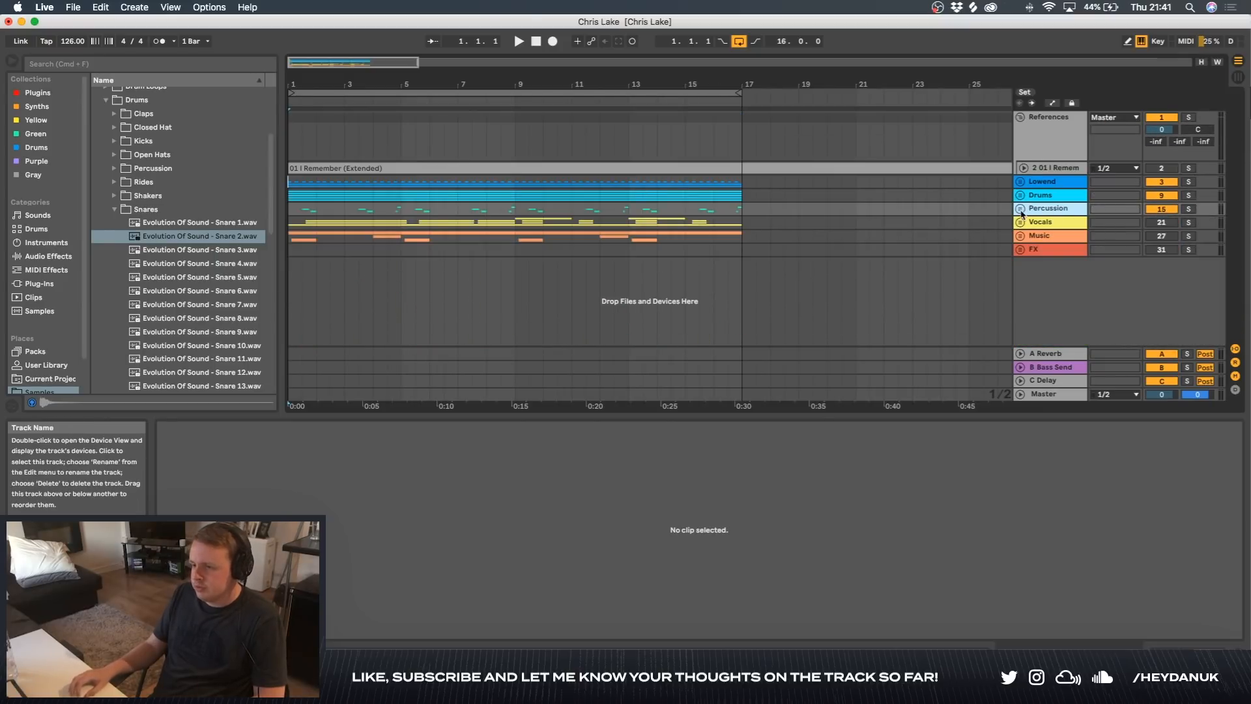
key(space)
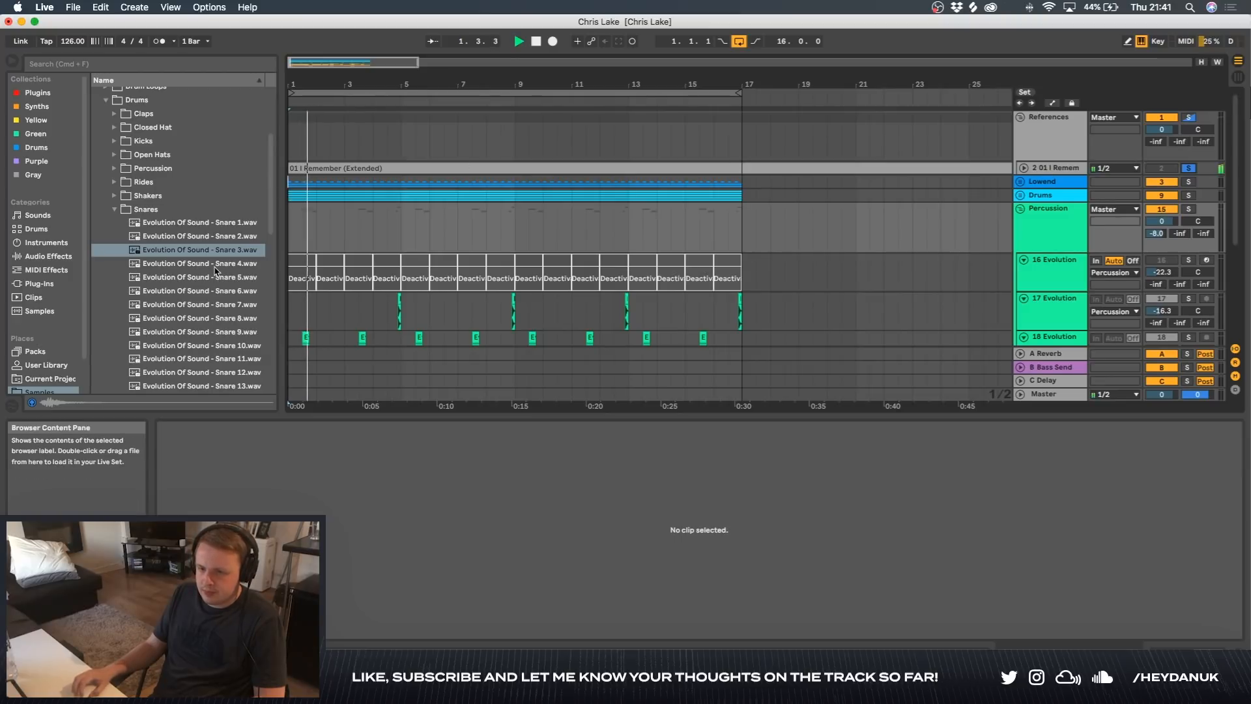
click(216, 267)
key(Down)
key(Down)
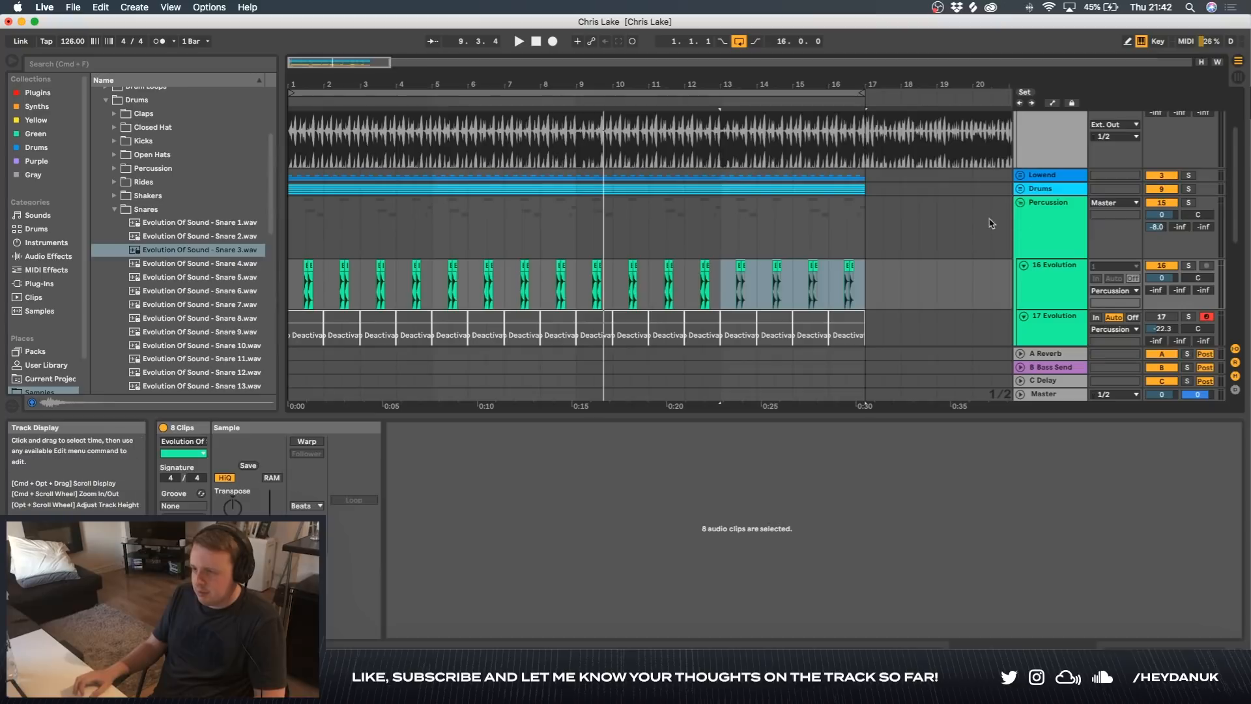
- Fold the Percussion group and listen to the arrangement from bar 1 with the new snare layer
click(1020, 202)
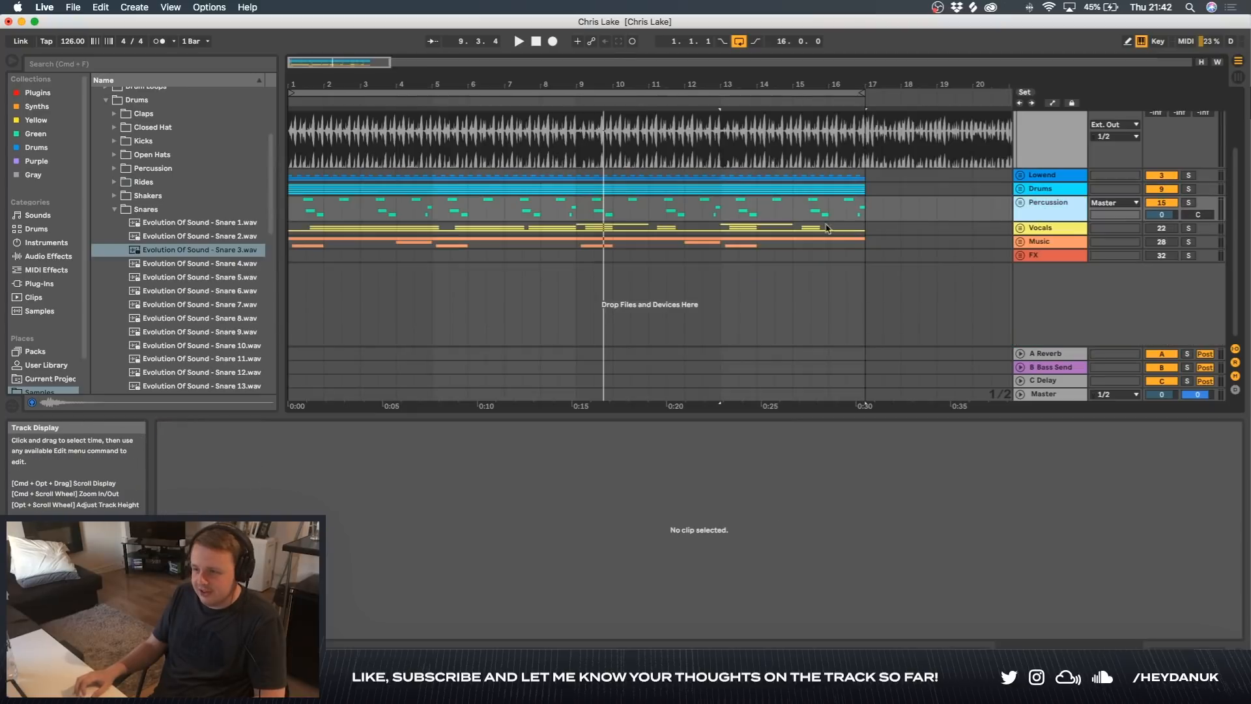
scroll(789, 230, up, 3)
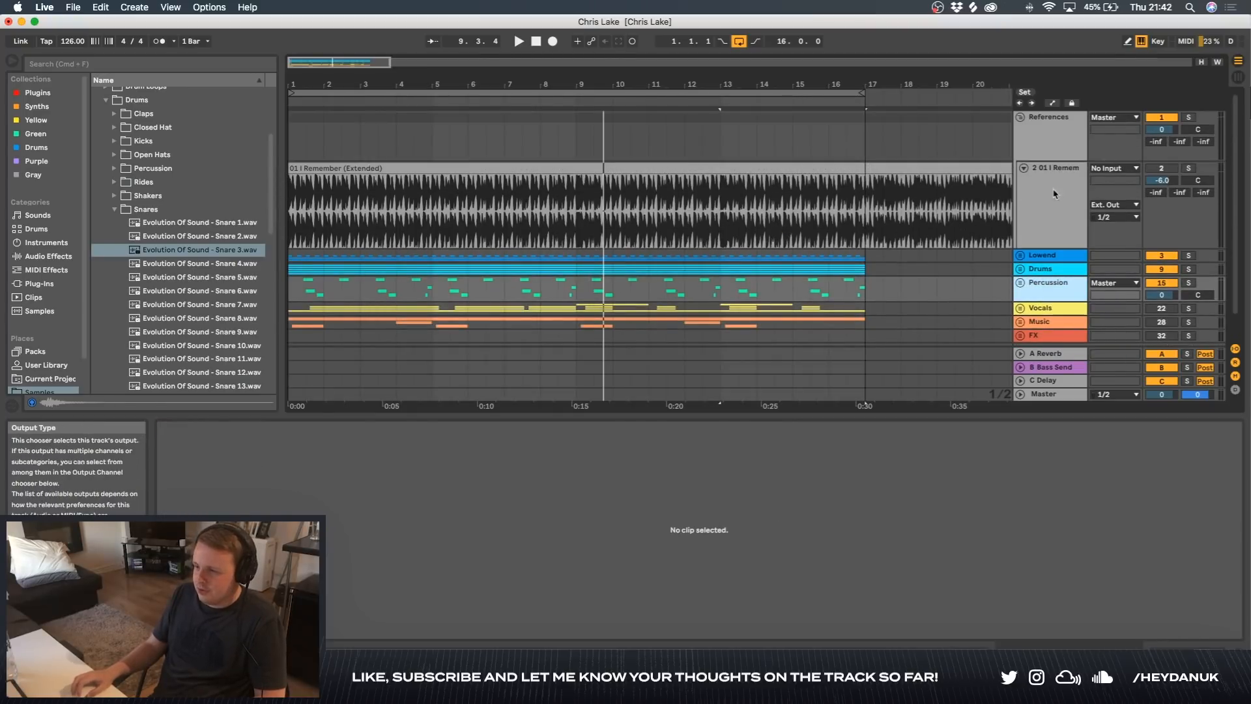
click(293, 142)
key(space)
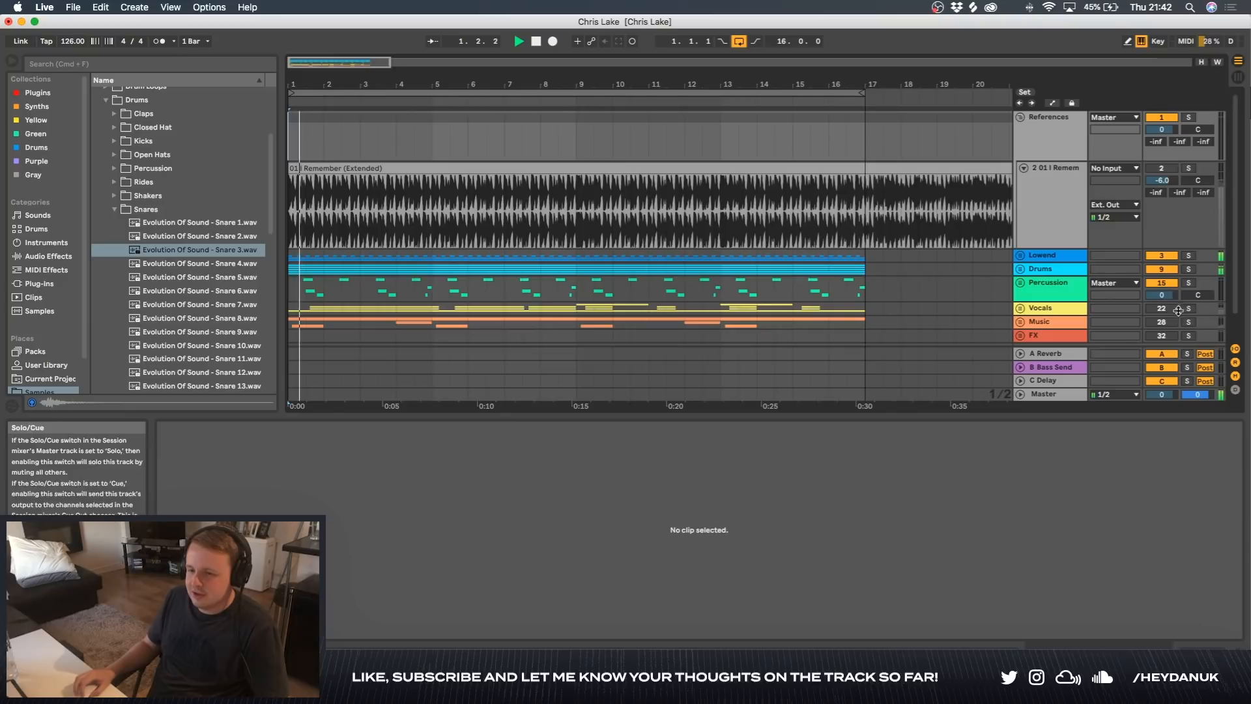
- Unfold the Percussion group and lower the new snare track, track 16, to -6.0 dB during playback
click(1021, 282)
scroll(1064, 302, down, 3)
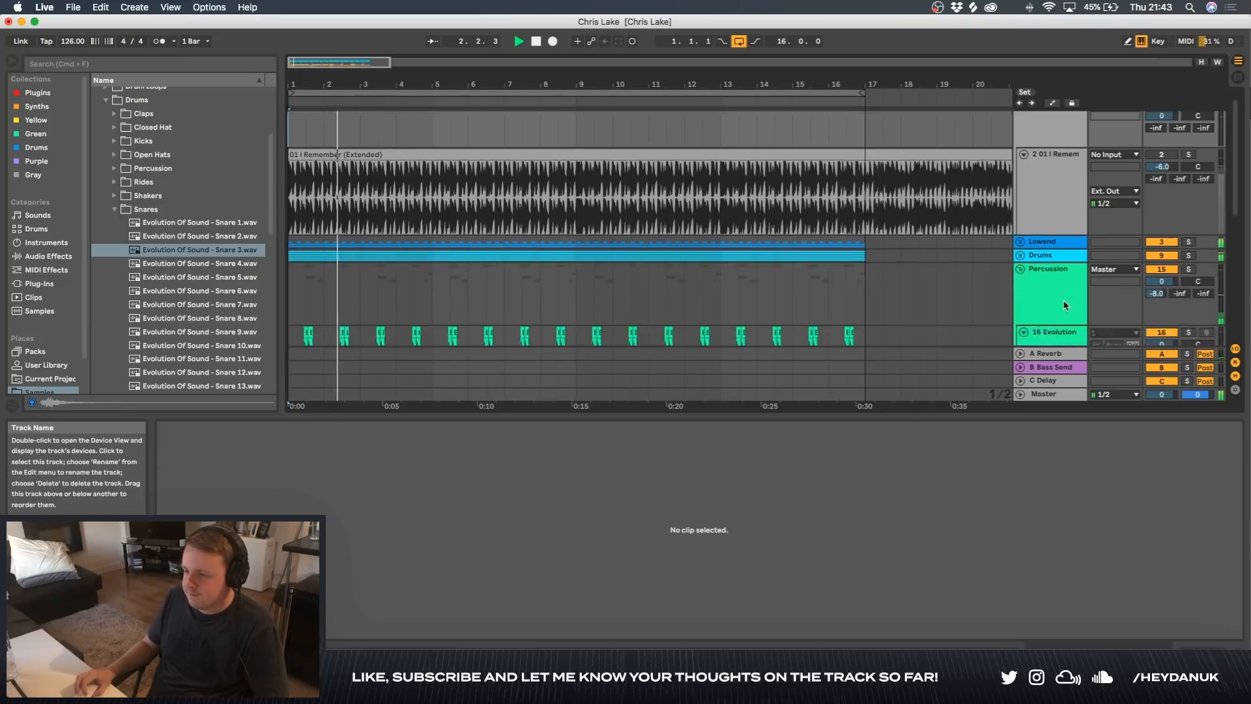
click(1057, 295)
drag(1162, 287, 1161, 288)
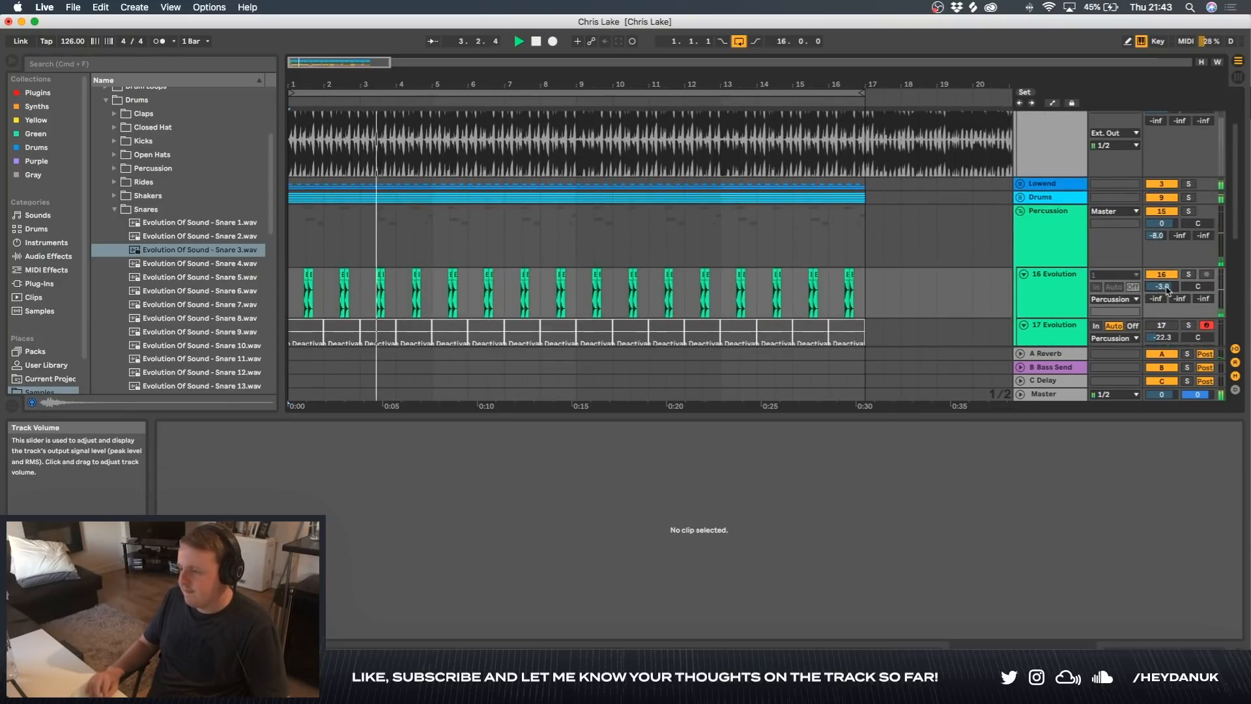
scroll(559, 215, down, 3)
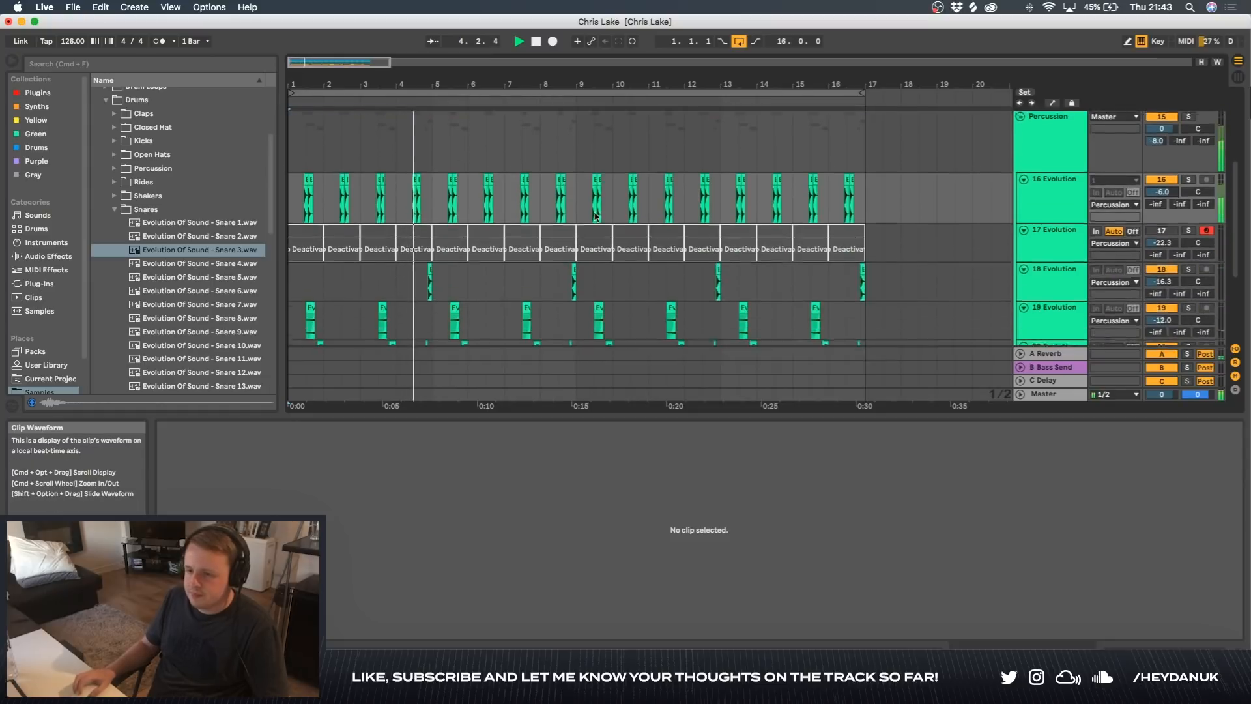
key(space)
- Examine the percussion clips in bars 1 to 5 alongside the I Remember reference, including the first clip on track 20
scroll(559, 215, down, 2)
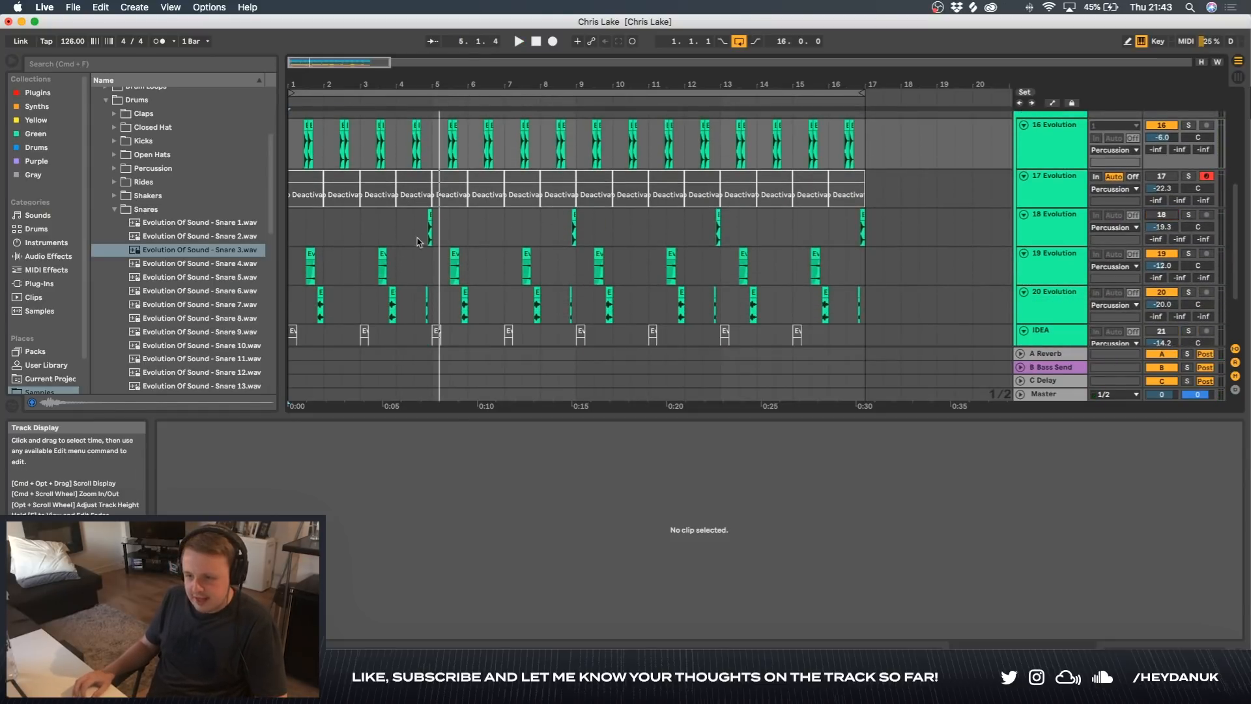
scroll(311, 247, up, 5)
scroll(333, 240, left, 1)
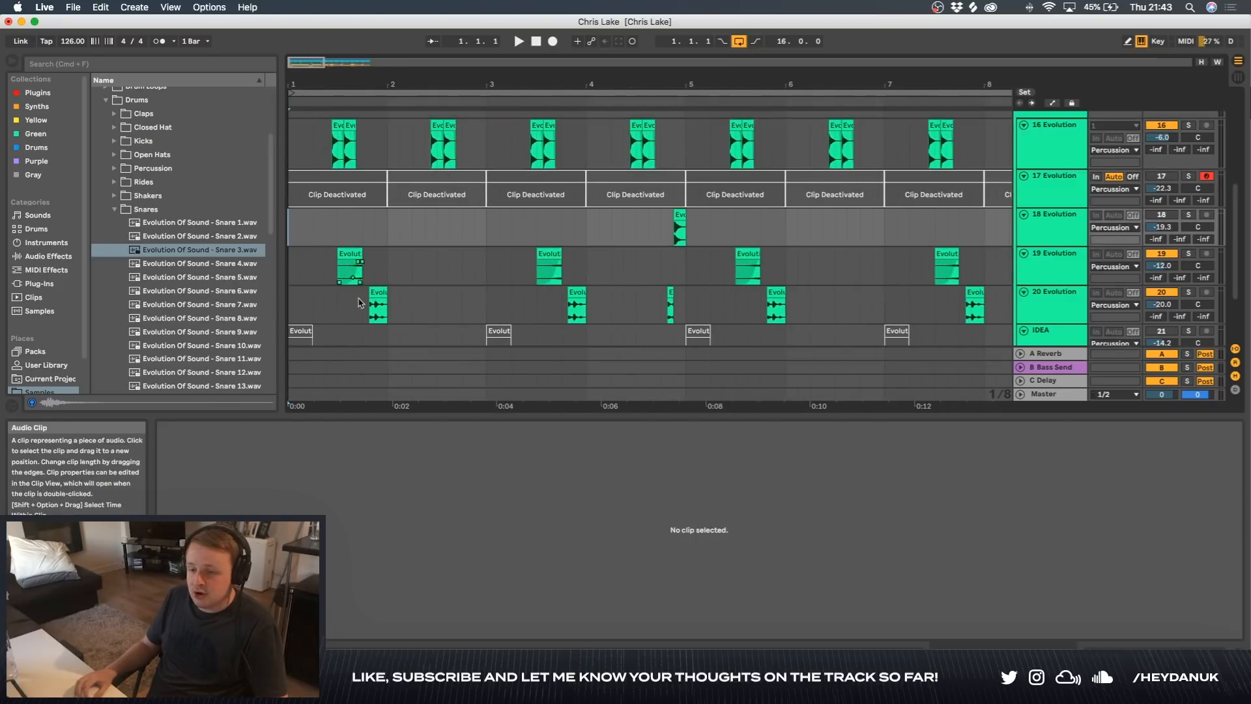
click(378, 308)
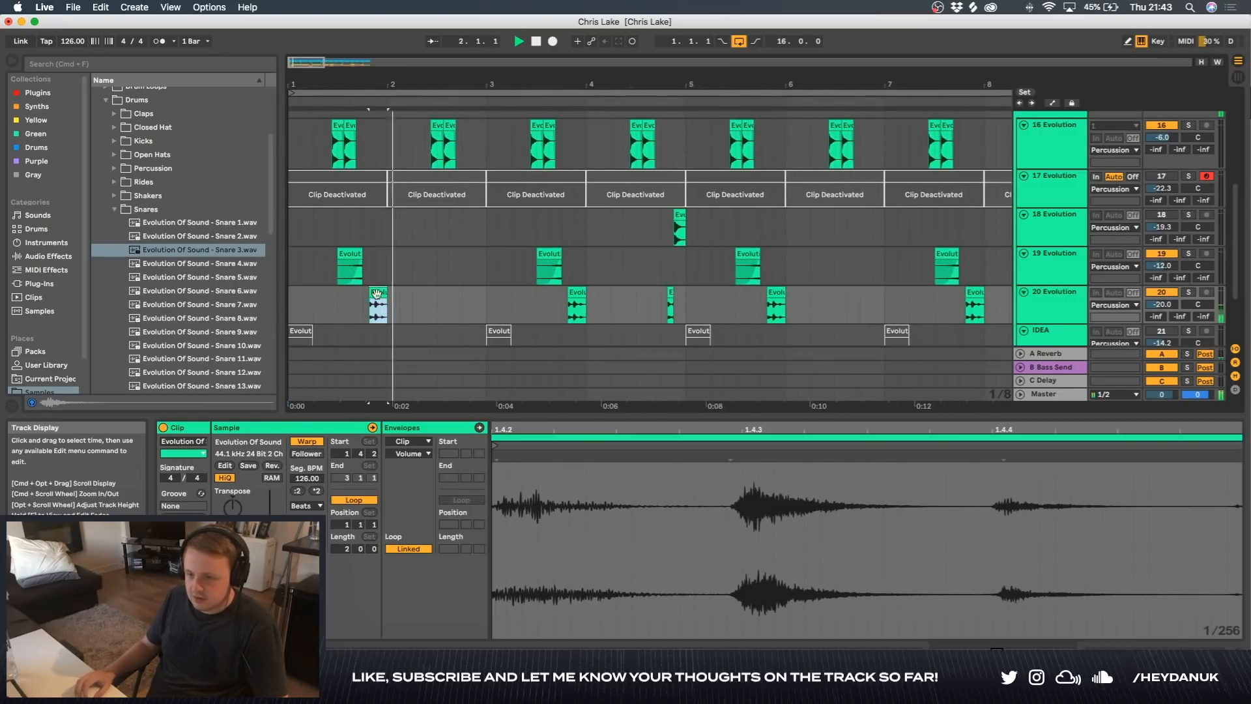
click(1020, 282)
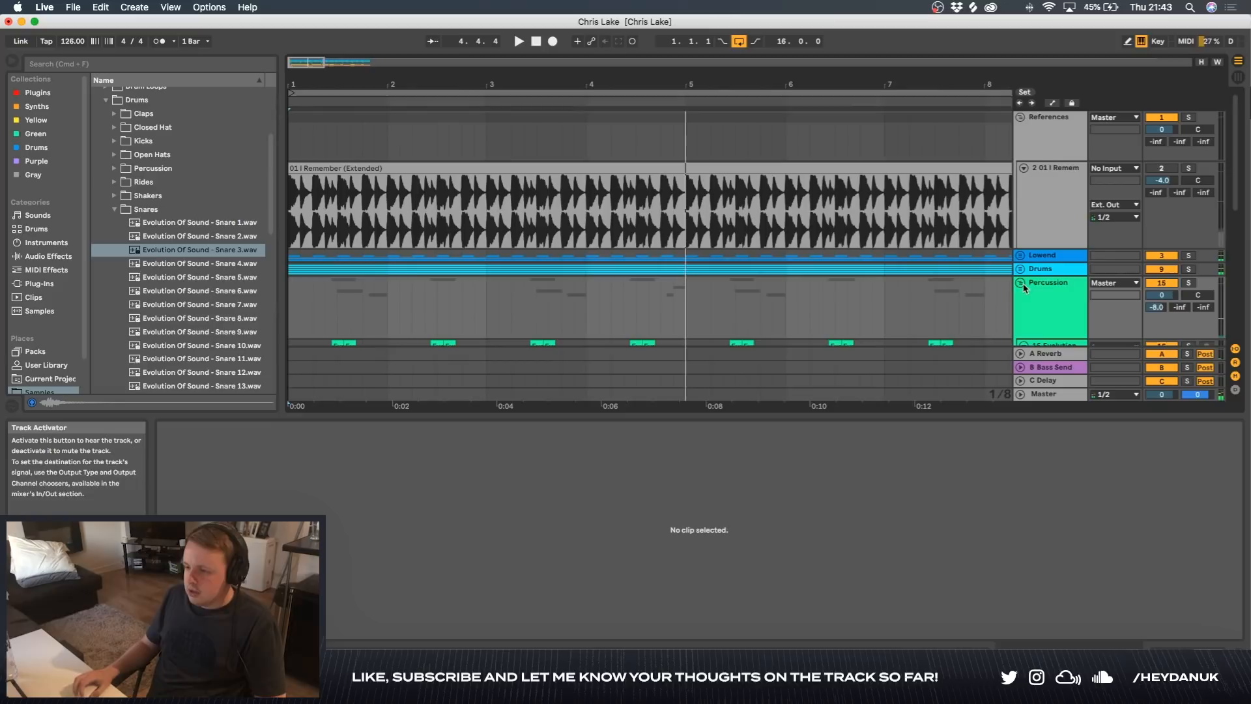
scroll(484, 212, down, 5)
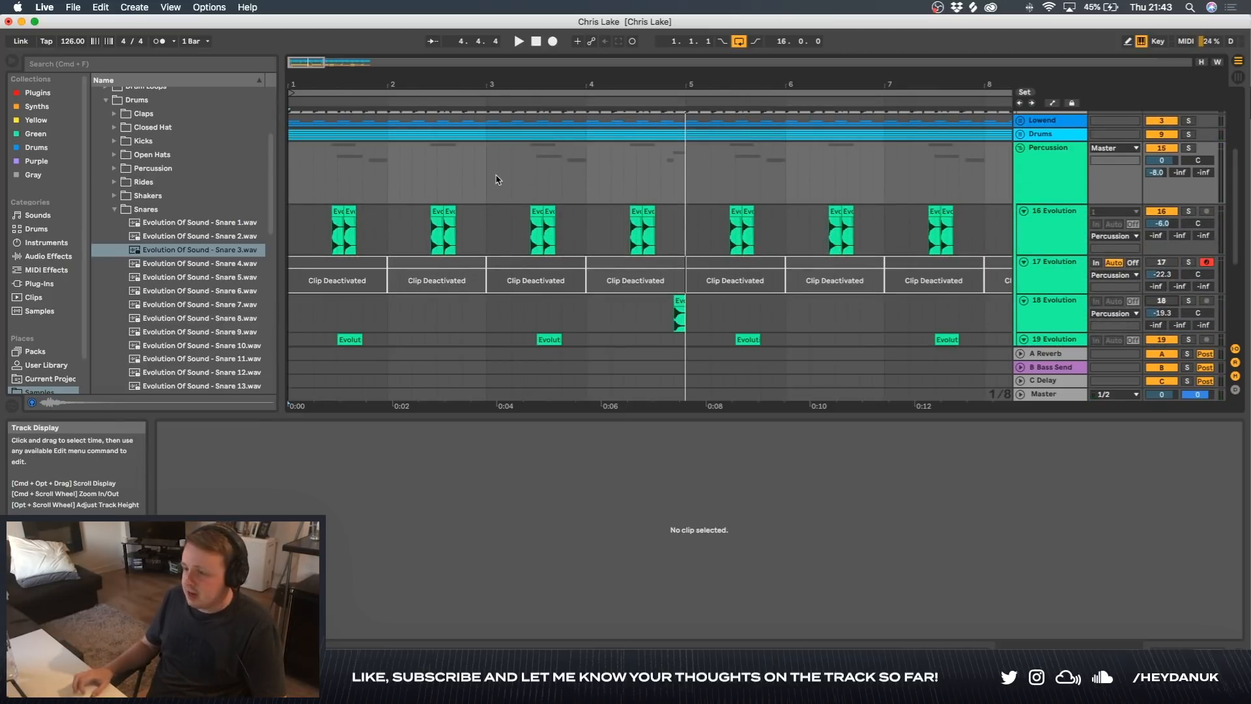
scroll(497, 180, up, 5)
scroll(377, 276, down, 3)
scroll(356, 275, up, 3)
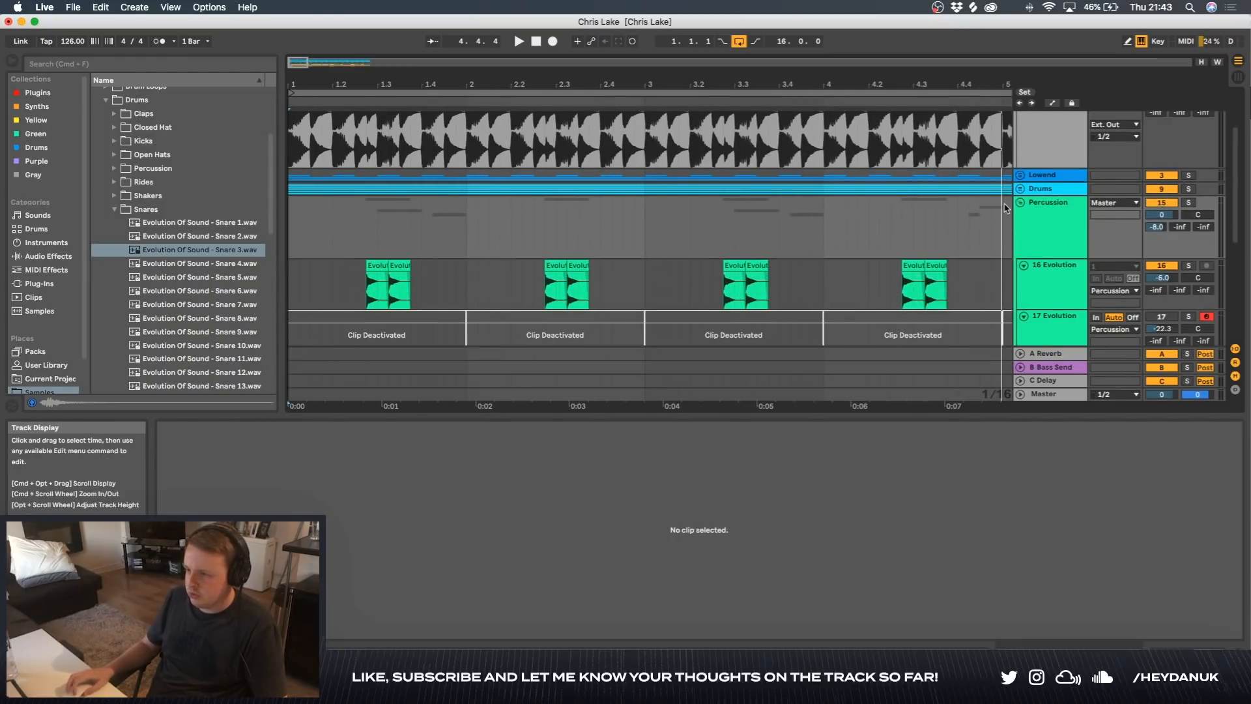
scroll(289, 256, up, 3)
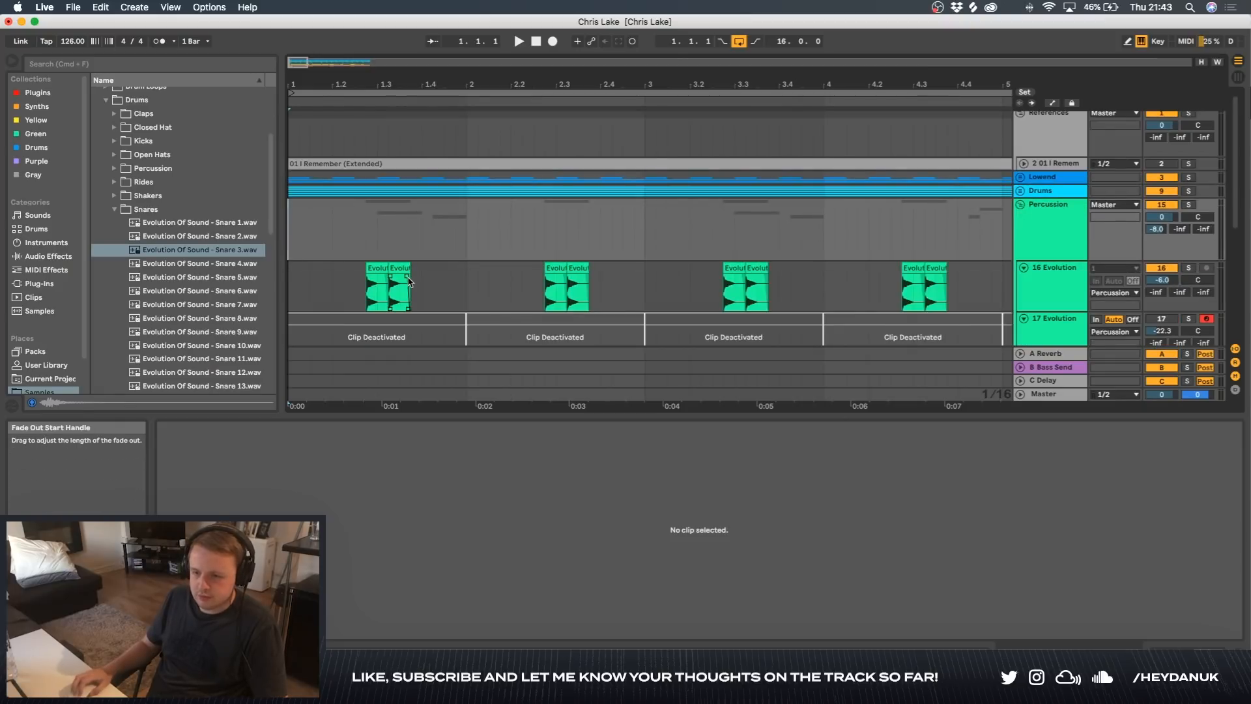
- Delete the second snare hit in bar 2 on track 16 while the track plays
key(space)
click(583, 270)
key(Delete)
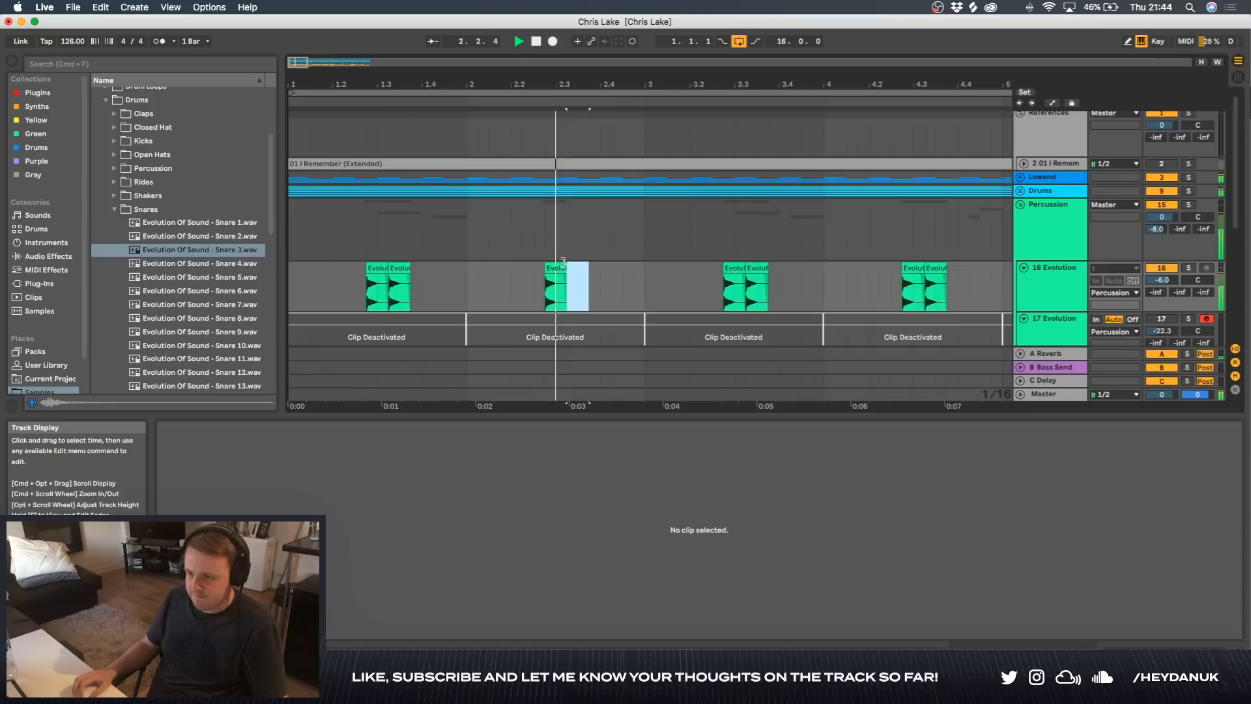
scroll(563, 260, down, 3)
click(556, 198)
scroll(925, 201, right, 3)
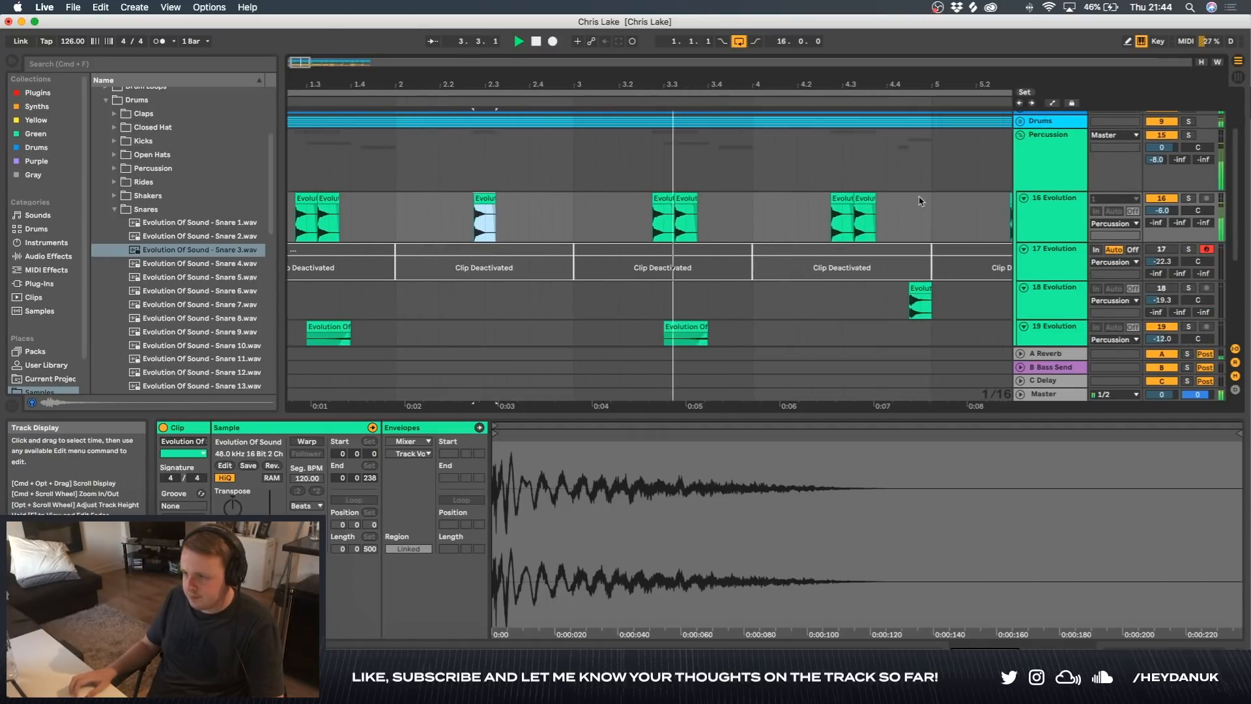
- Move bar 4's second snare hit to the very end of that bar and repeat the four-bar snare pattern up to bar 17
drag(872, 215, 939, 215)
scroll(939, 215, right, 3)
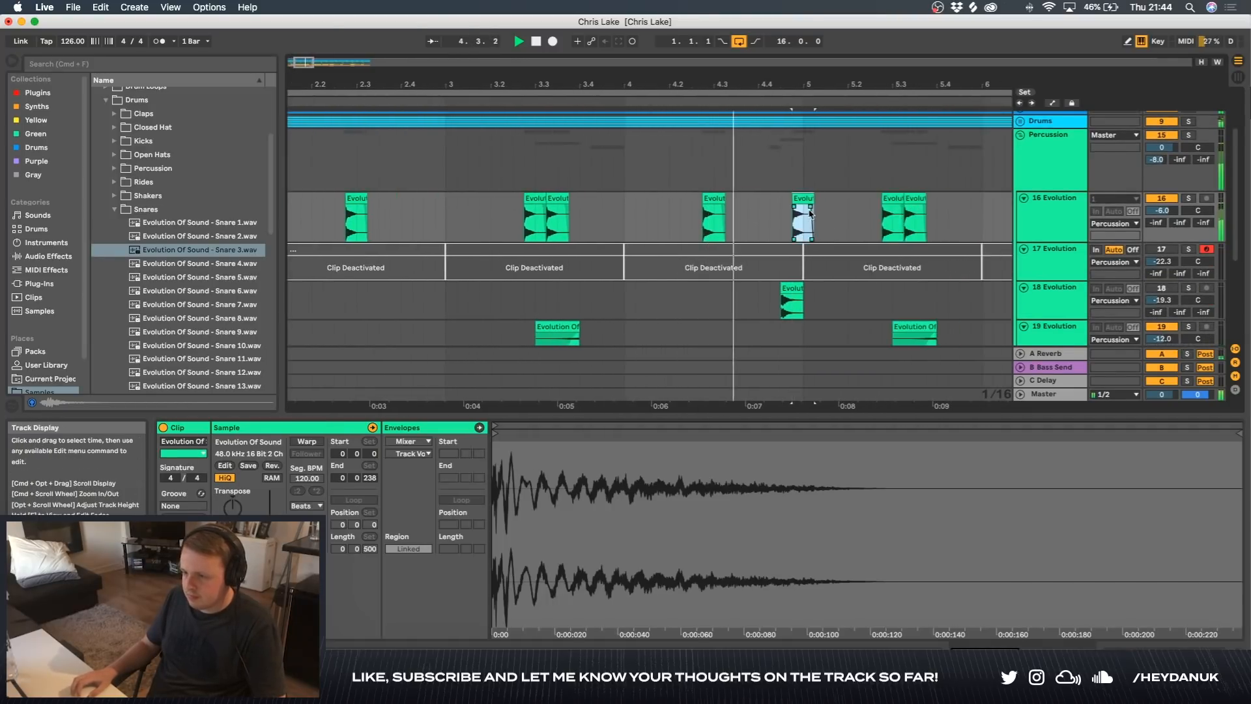
drag(805, 199, 795, 198)
scroll(757, 204, down, 1)
scroll(757, 205, down, 3)
scroll(679, 224, right, 3)
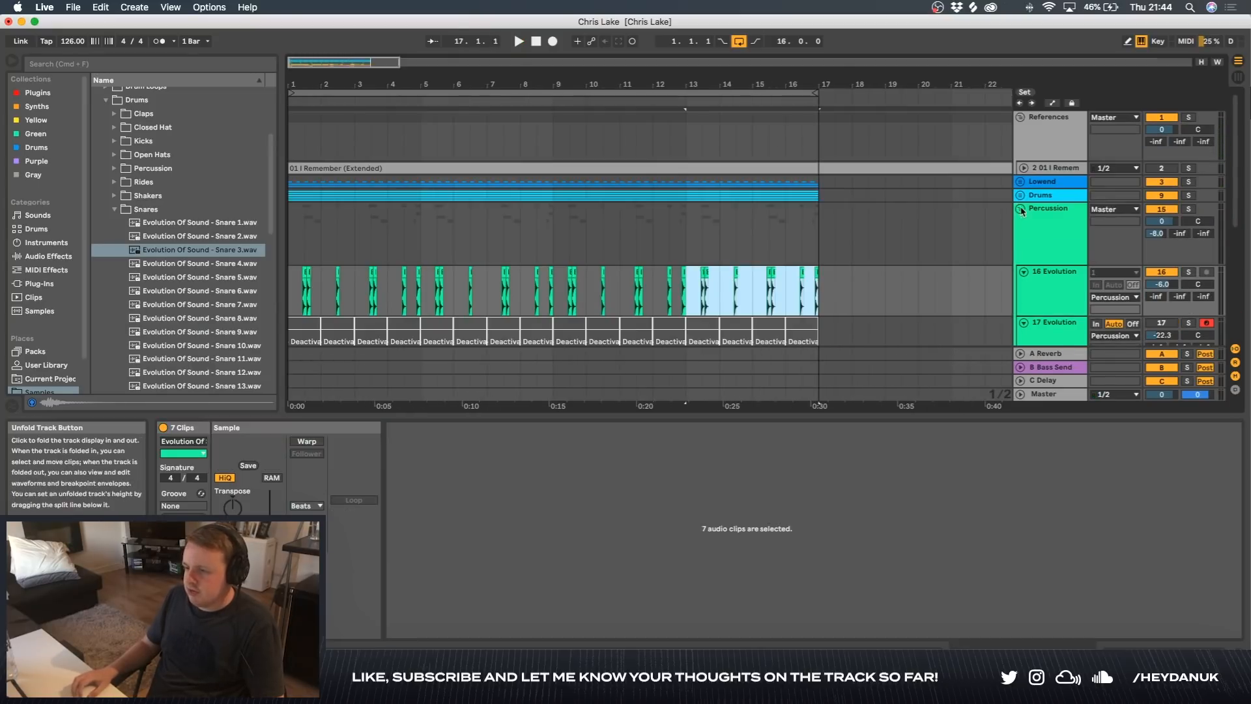
- Unfold the Drums group in place of Percussion, toggle the Shaker track during playback and select its clips through bar 17
click(1021, 209)
click(1020, 195)
scroll(984, 270, down, 3)
click(1153, 266)
key(space)
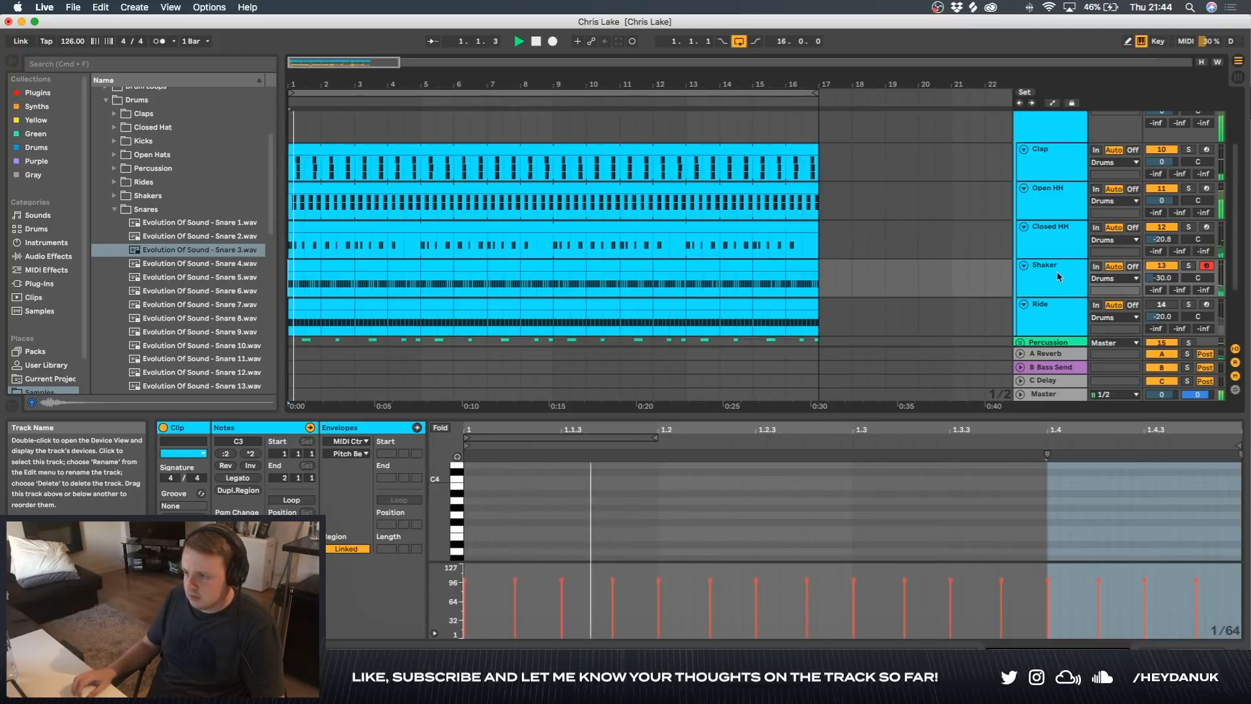
click(1160, 266)
key(space)
drag(289, 274, 807, 268)
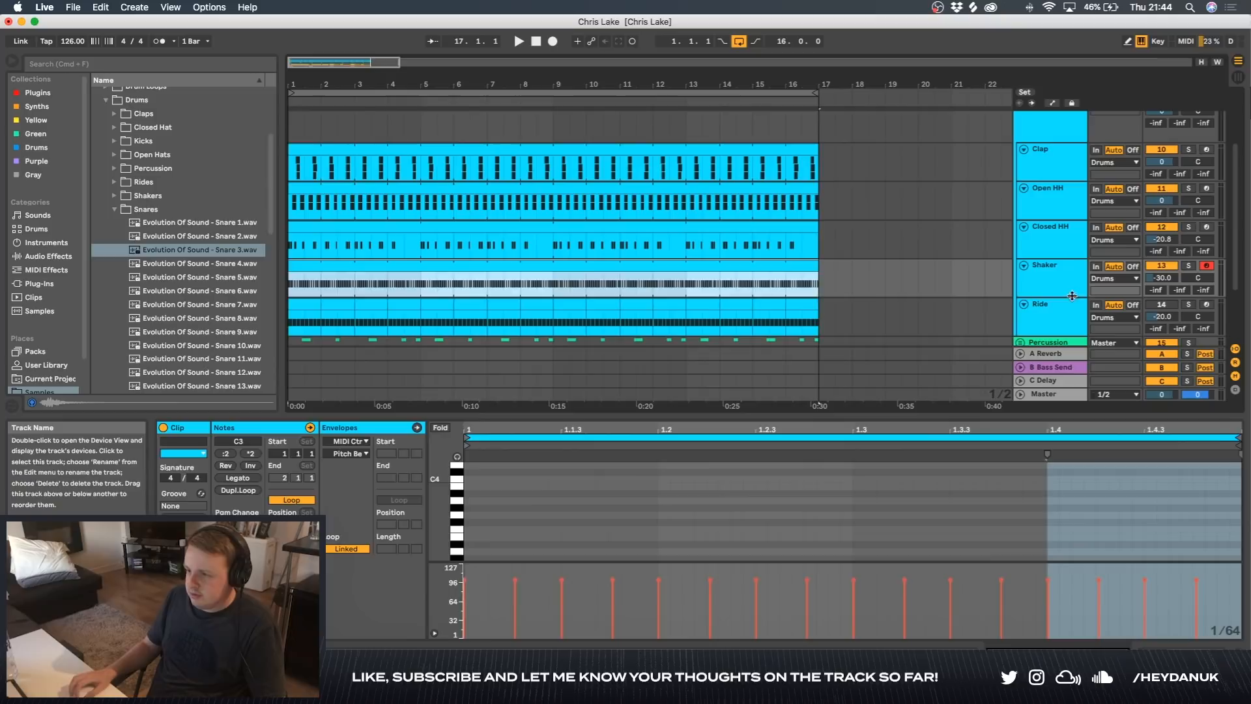
- Swap the Shaker track's sample for Tamborine 3 from the Tamborines folder
double_click(1055, 280)
click(223, 275)
click(114, 209)
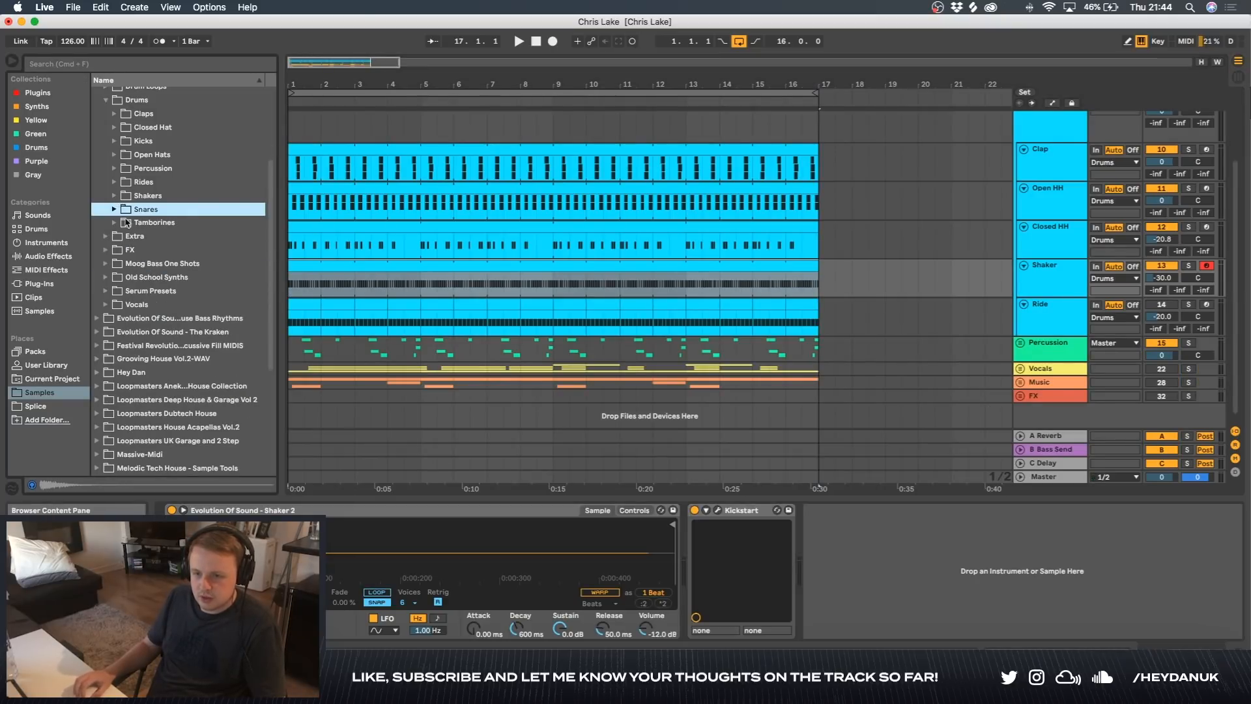
click(116, 223)
click(178, 250)
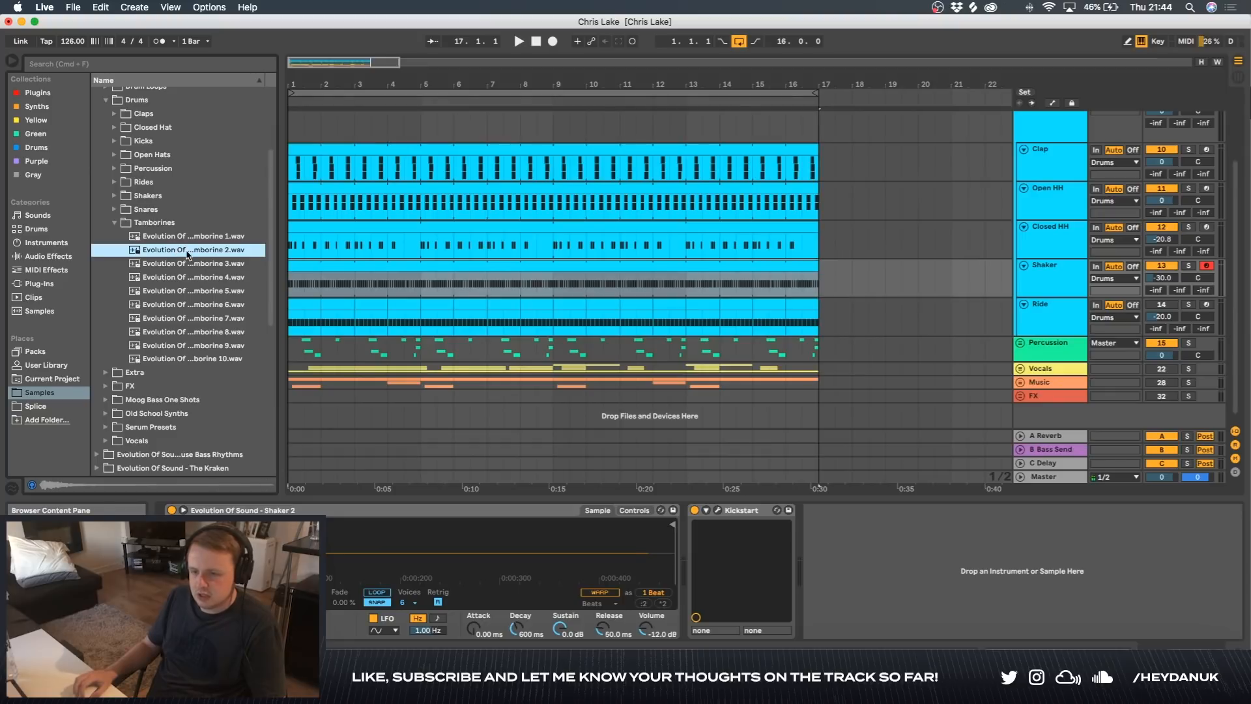
- Shape the tambourine with 36.8 ms attack, 1.40 s decay, -inf sustain and 1.00 ms release, and set its track to -25.0 dB
drag(516, 628, 516, 632)
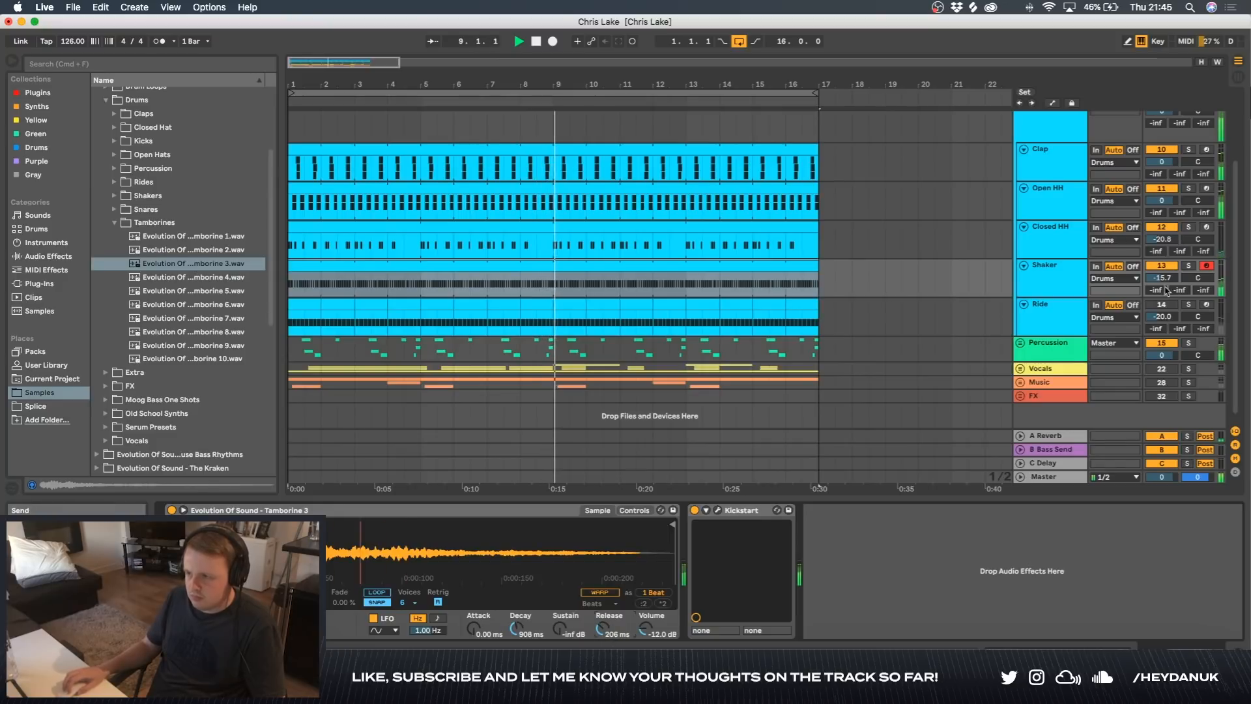
click(1188, 266)
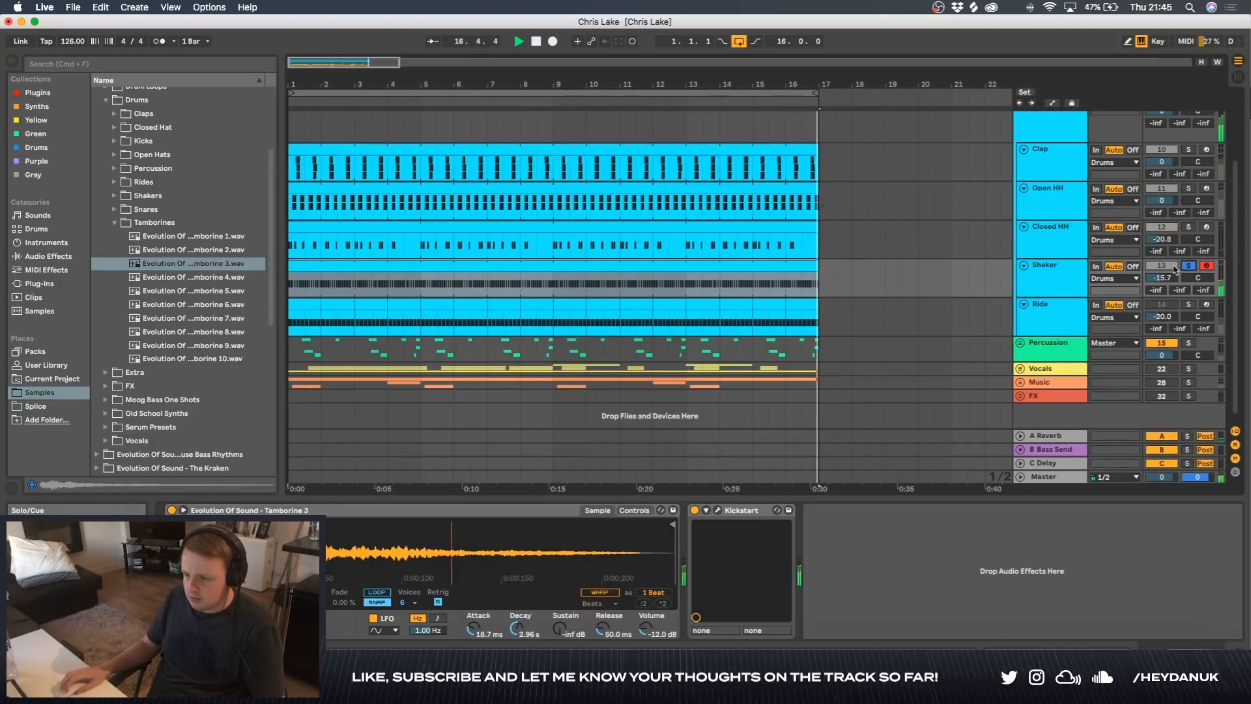
drag(472, 630, 472, 612)
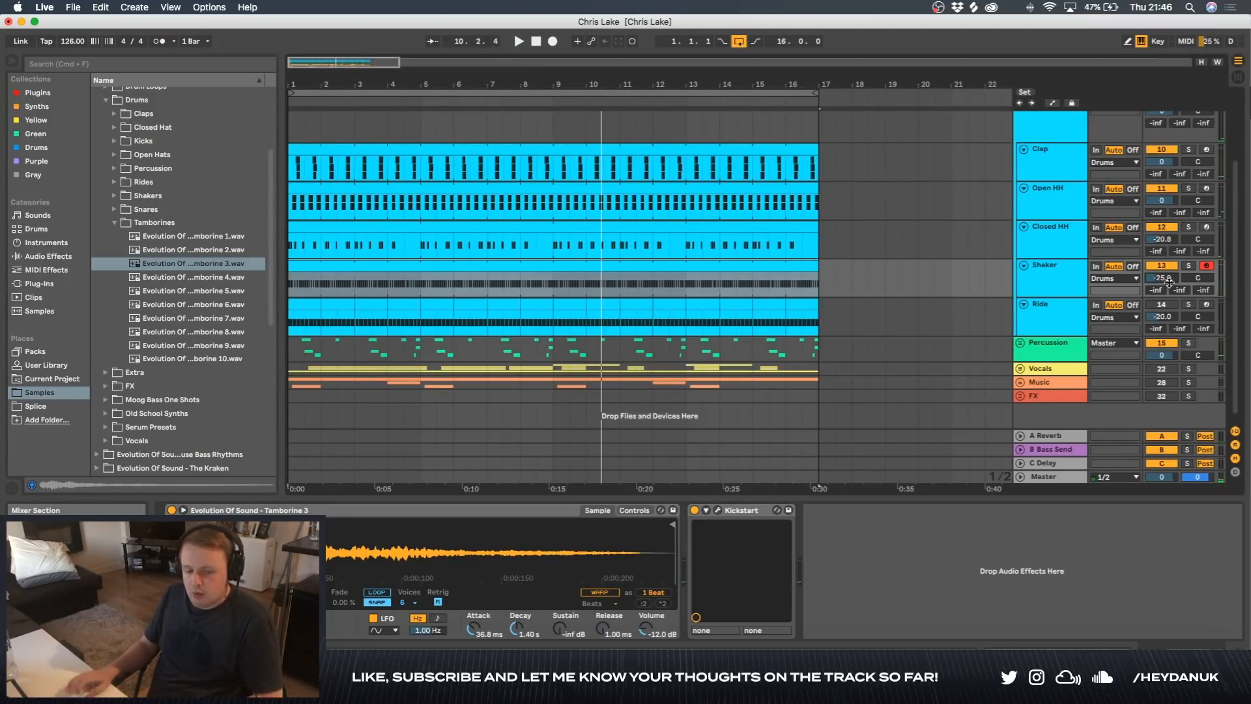
- Listen to the drums with the tambourine and reactivate the Ride track
key(space)
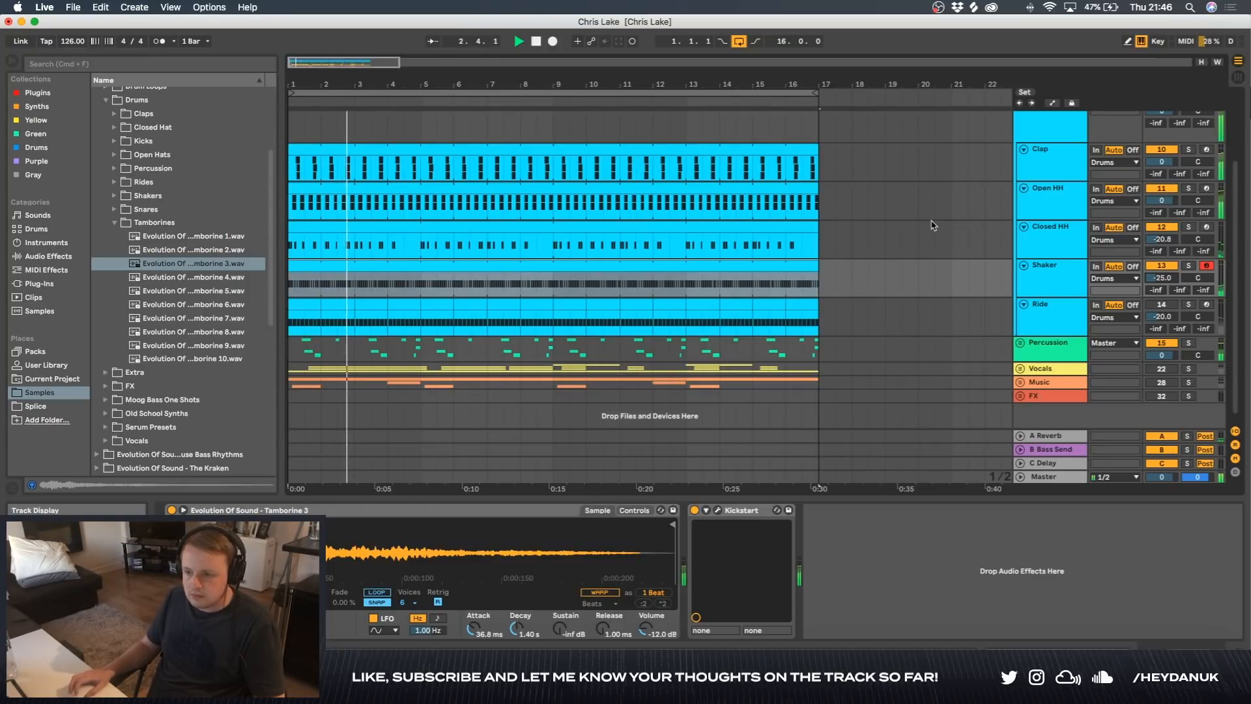
click(1048, 310)
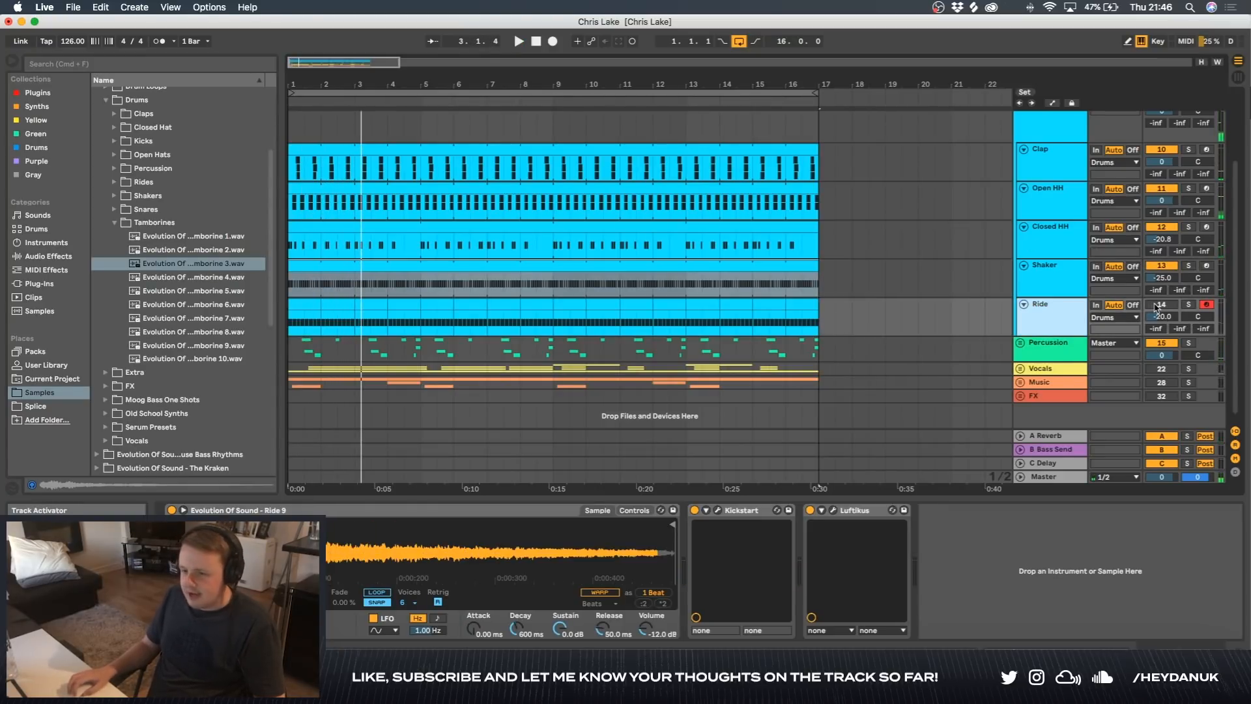
click(1157, 306)
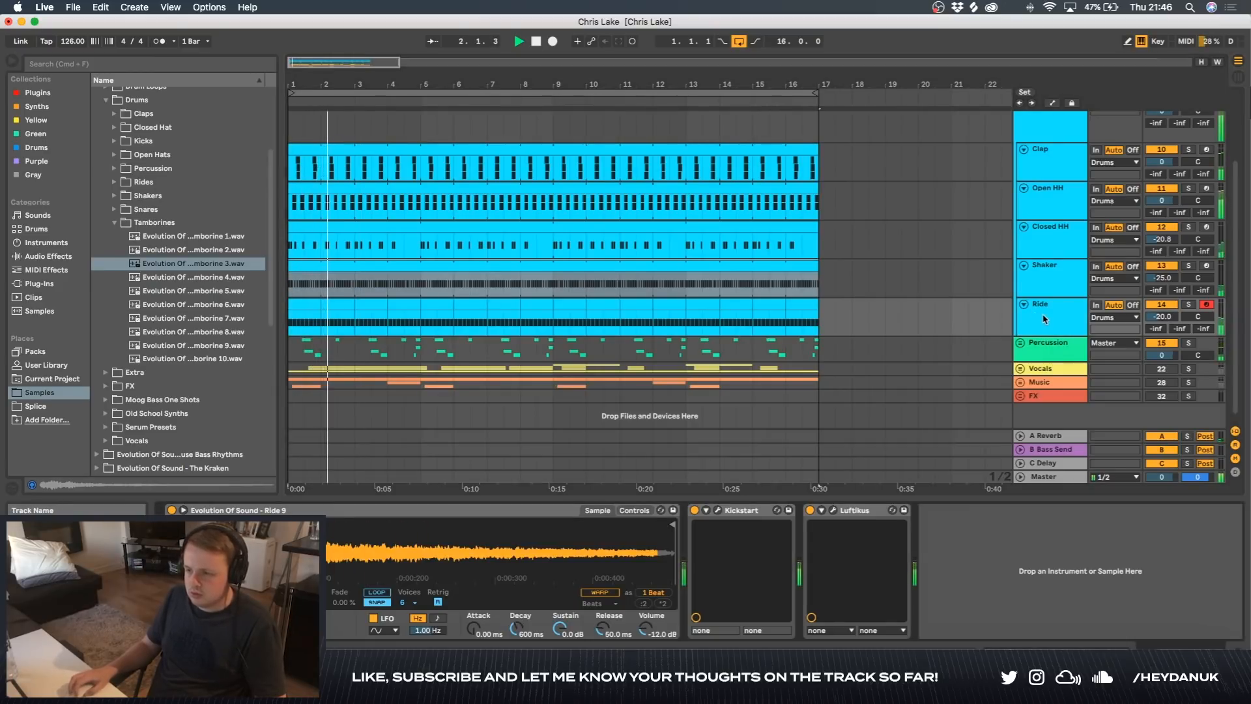
- Inspect the Clap track's device chain and the Master's Ozone 8 Maximizer while playing the track
click(1055, 476)
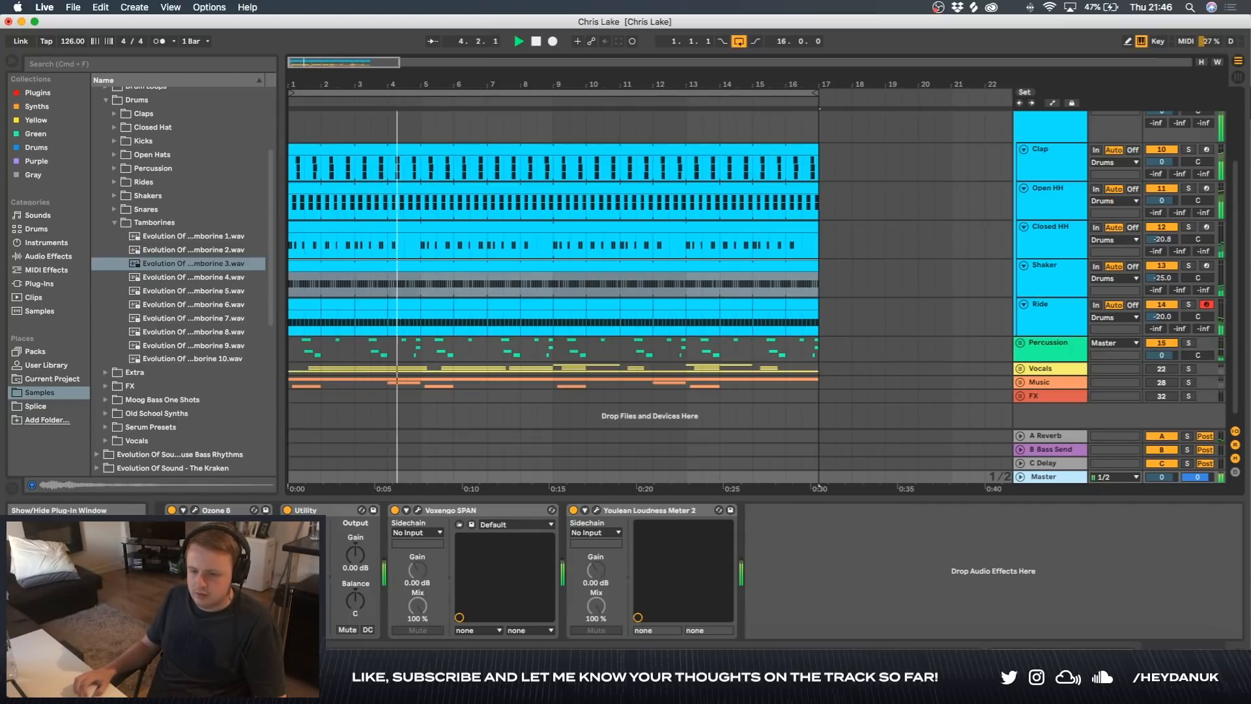
scroll(534, 571, right, 5)
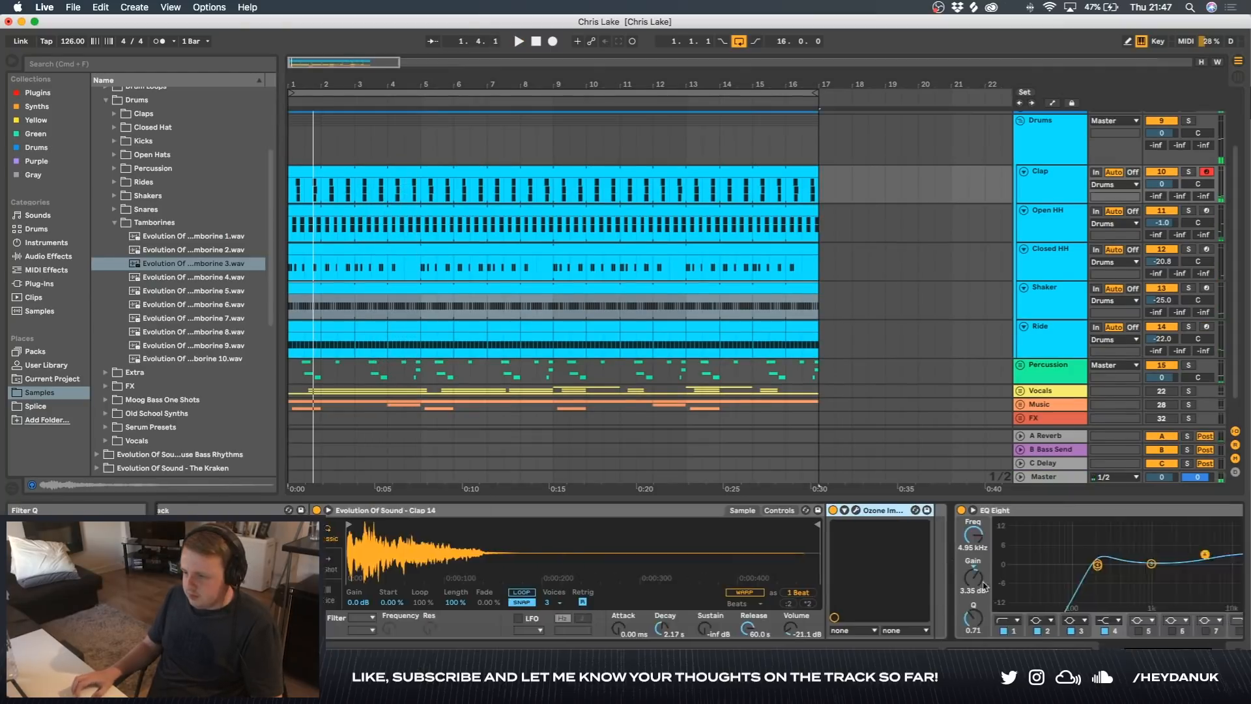
scroll(743, 571, right, 5)
scroll(383, 316, right, 10)
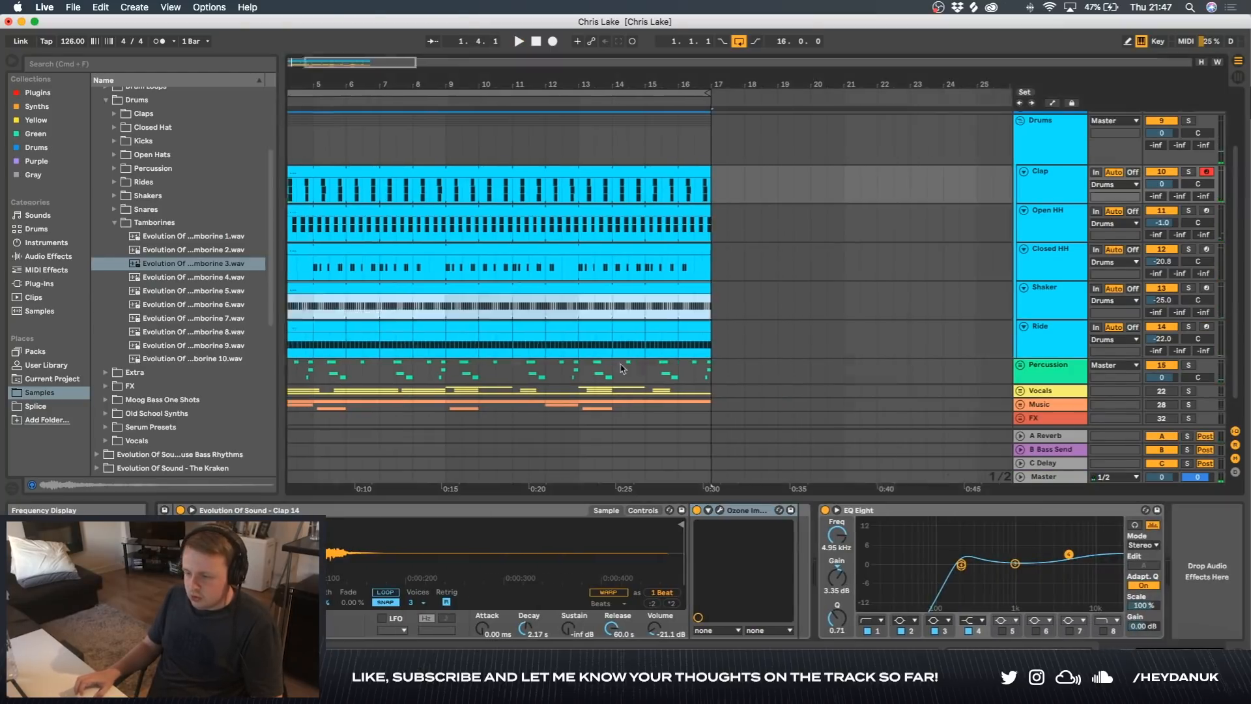
scroll(553, 241, left, 5)
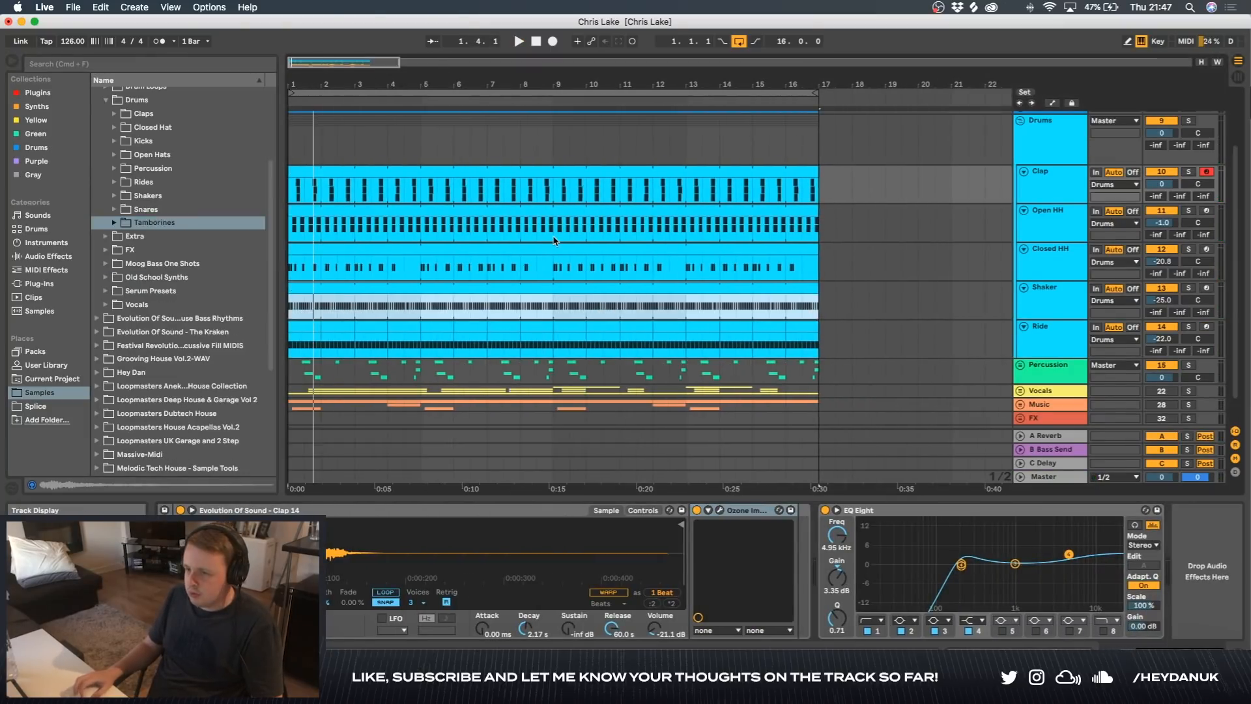
click(1045, 476)
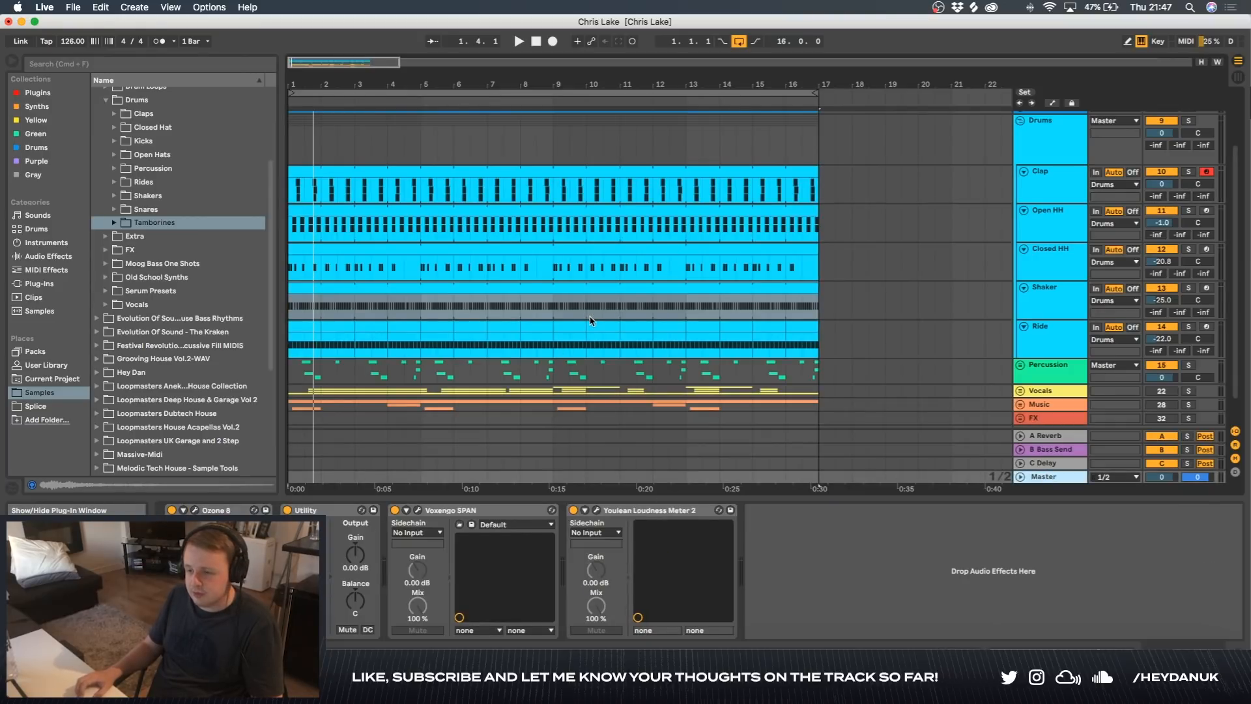
key(space)
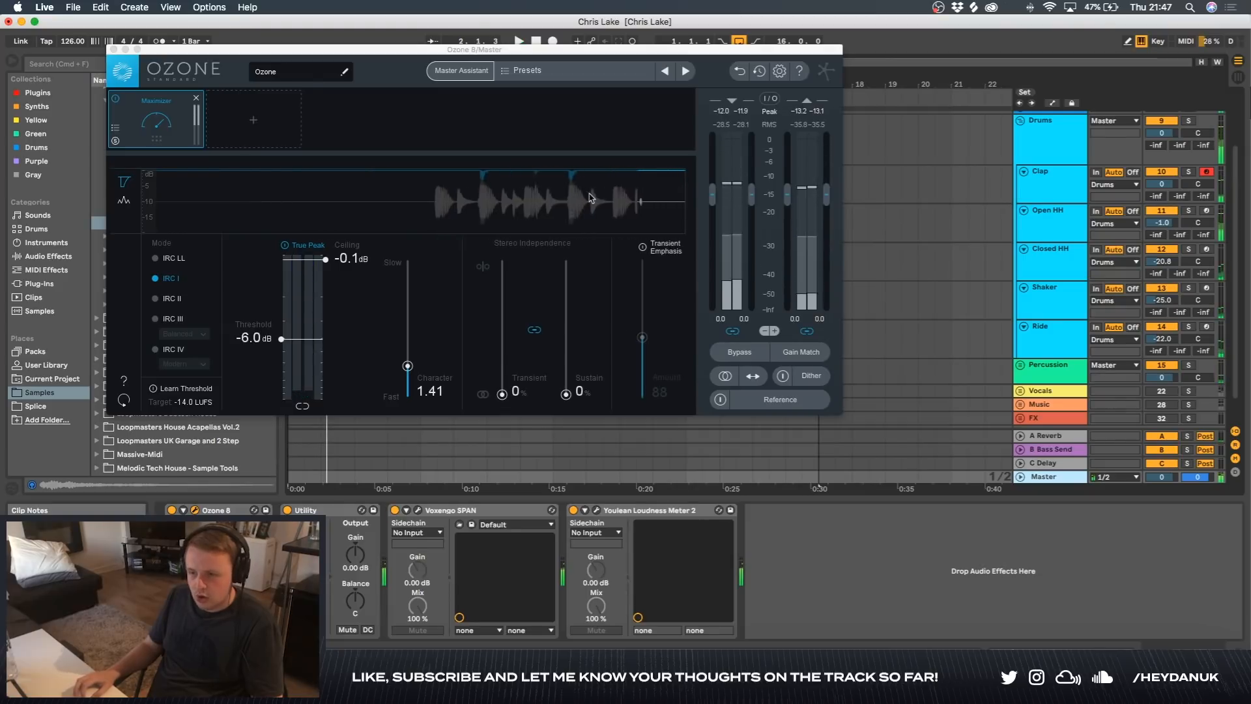
- Close the Ozone window and add a Saturator with 15.0 dB drive and -15.0 dB output after the Clap track's EQ Eight
click(1063, 186)
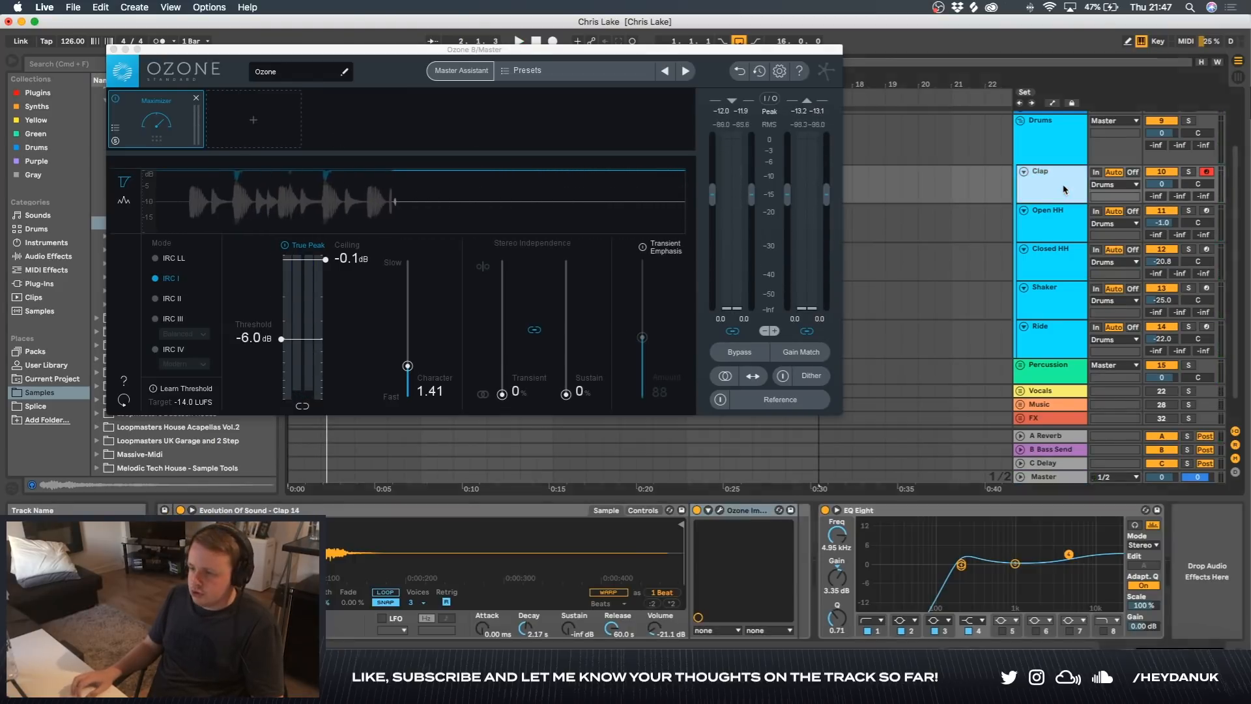
click(113, 49)
scroll(977, 453, right, 10)
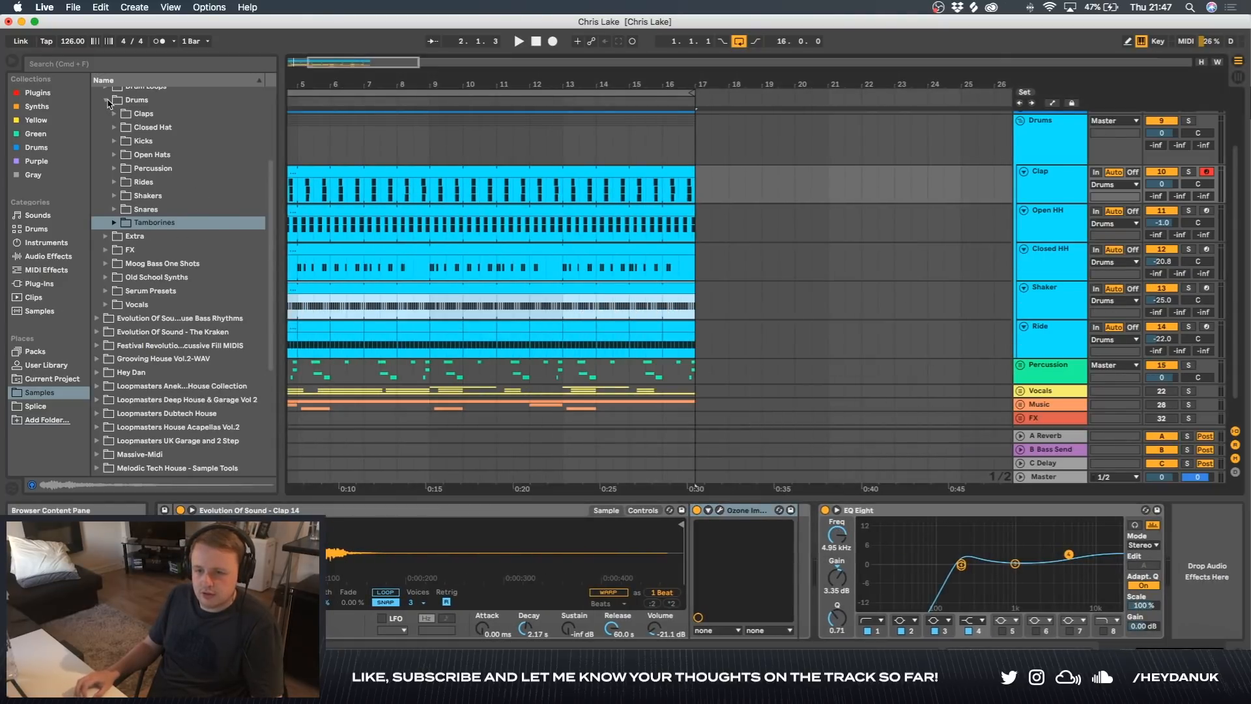
click(109, 103)
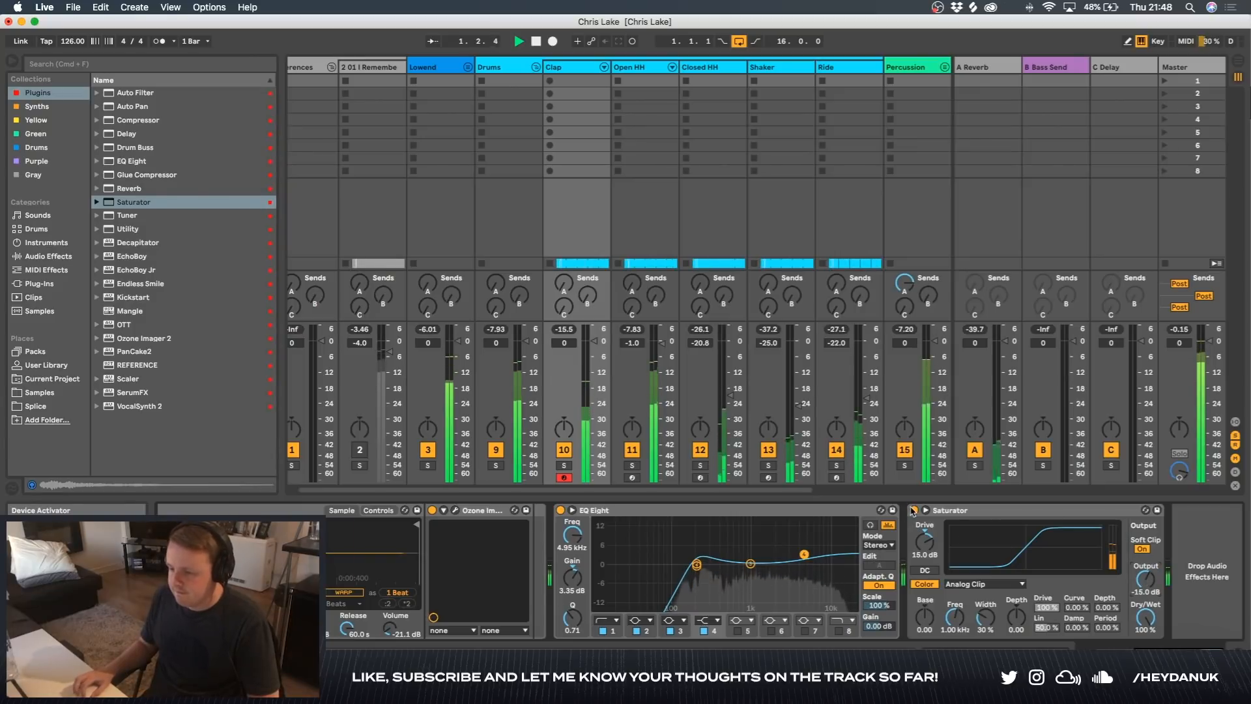
- Compare the clap with Saturator on and off, and set it to Soft Sine, 219 Hz, 100% width and -17.0 dB output
click(914, 511)
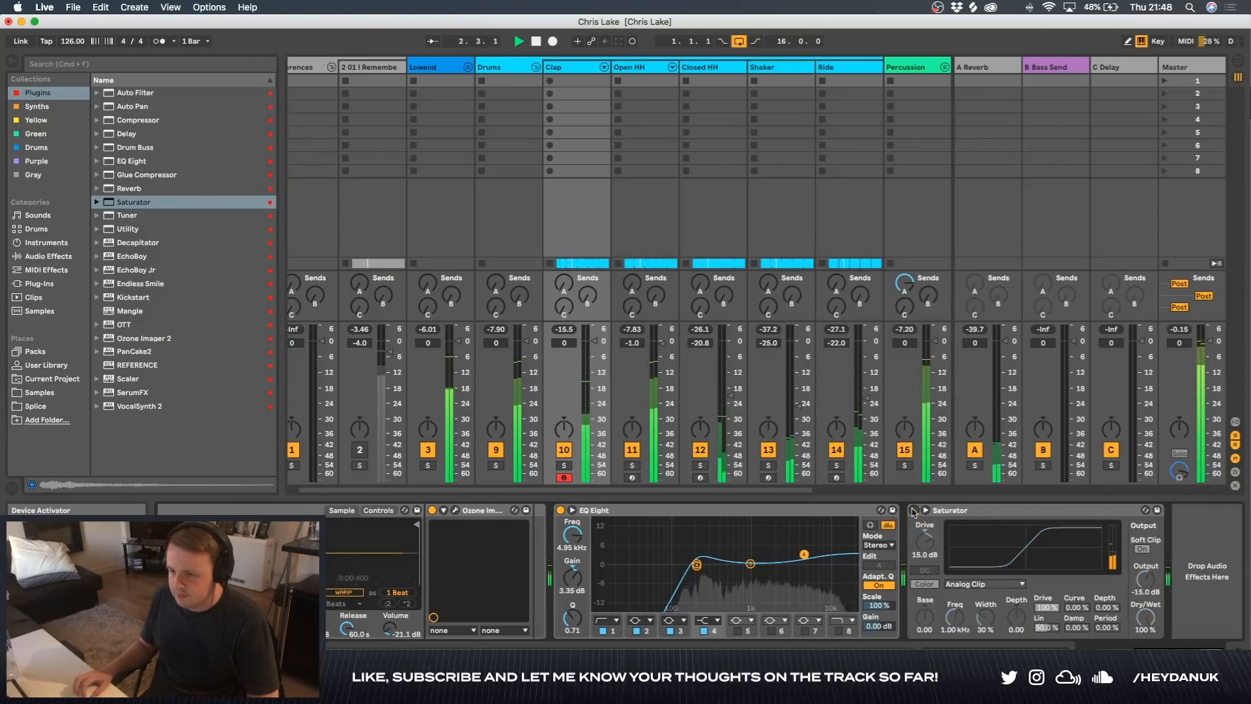
click(914, 511)
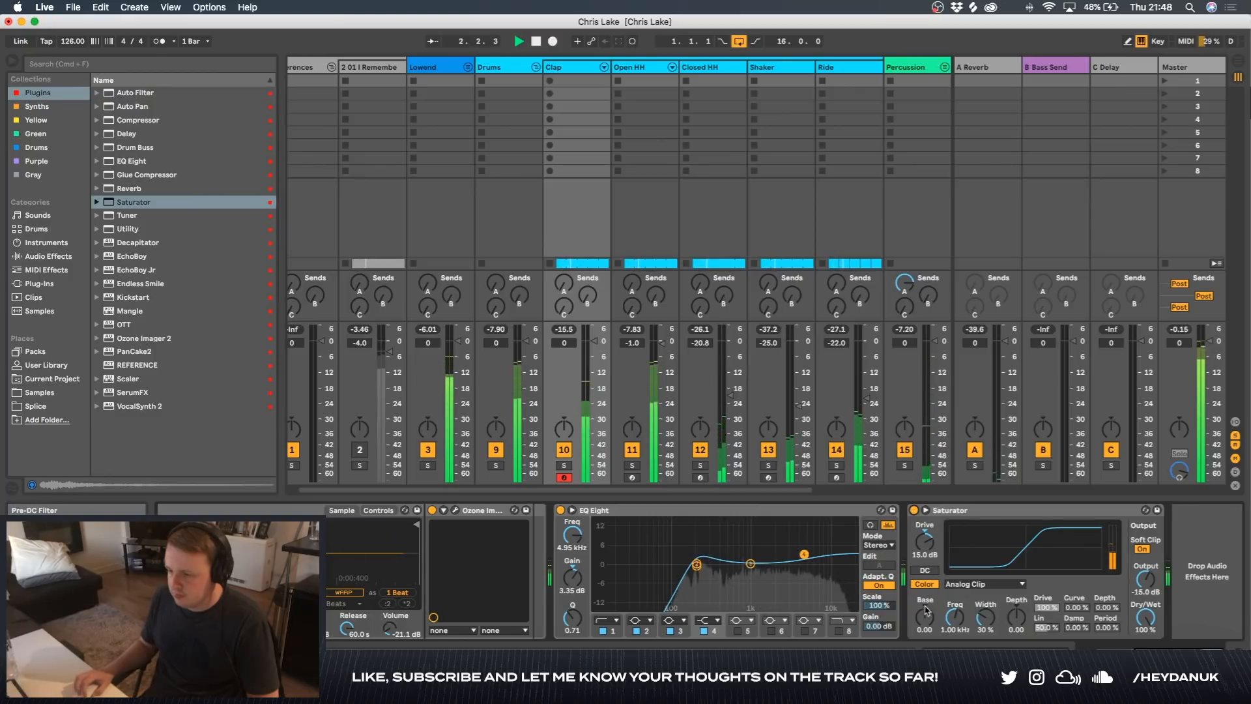
drag(925, 617, 925, 598)
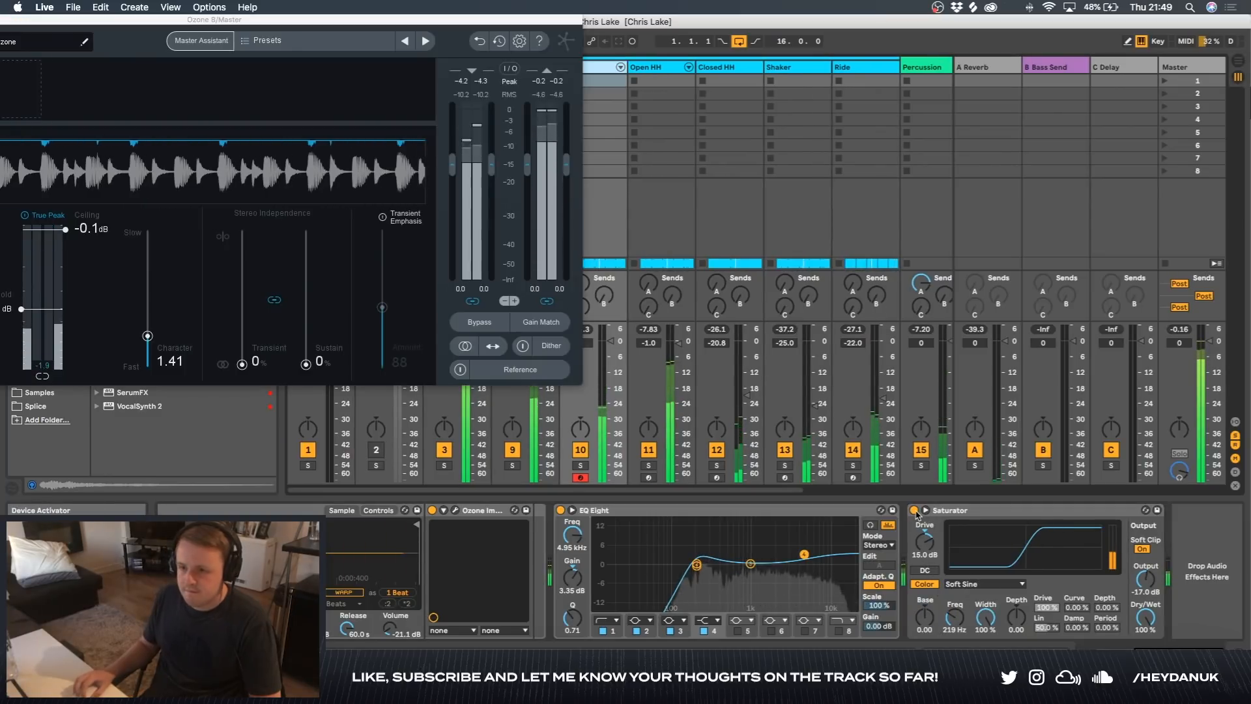
click(914, 510)
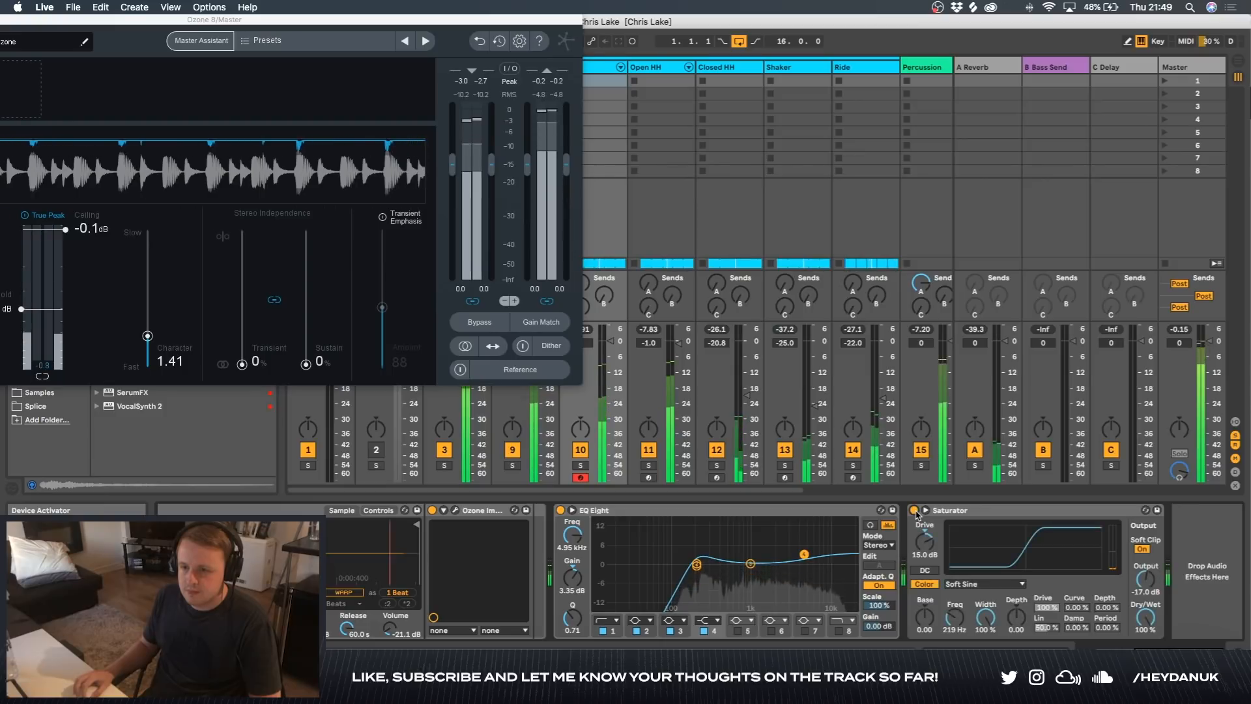
key(space)
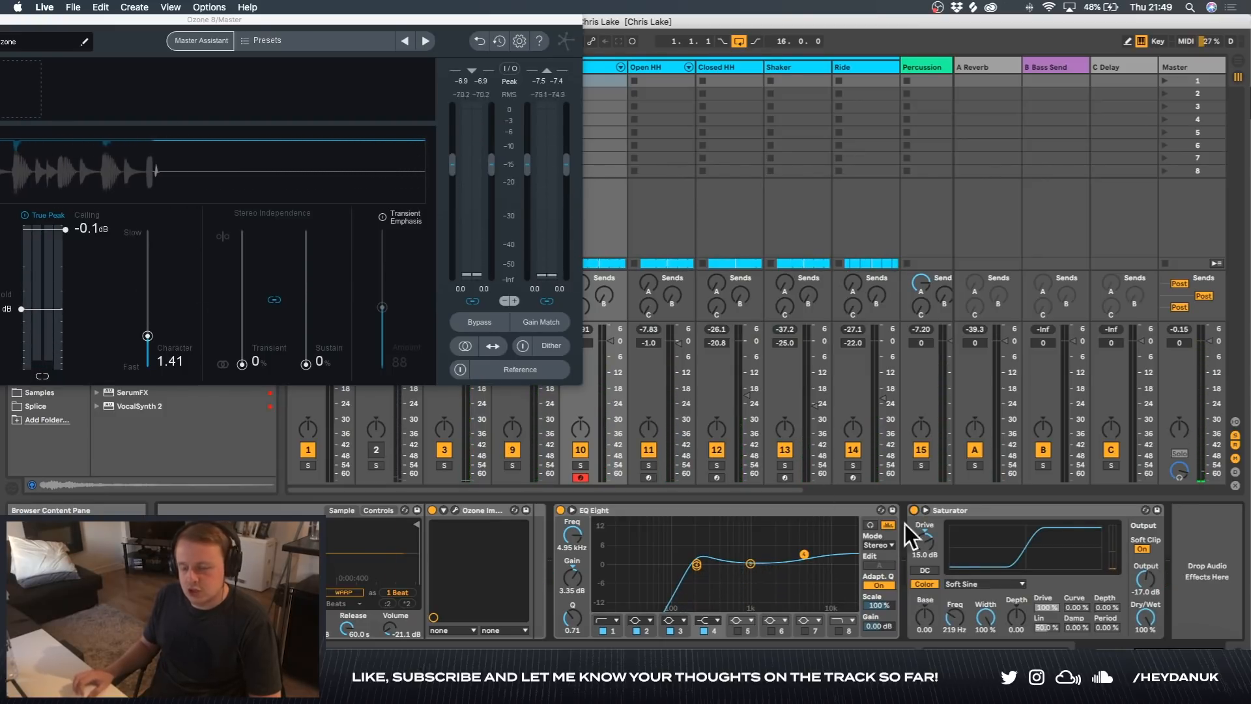
- Switch to the arrangement with the Lowend group unfolded and examine the Bass and Sub chains, including the Sub's Kickstart curve, during playback
key(Tab)
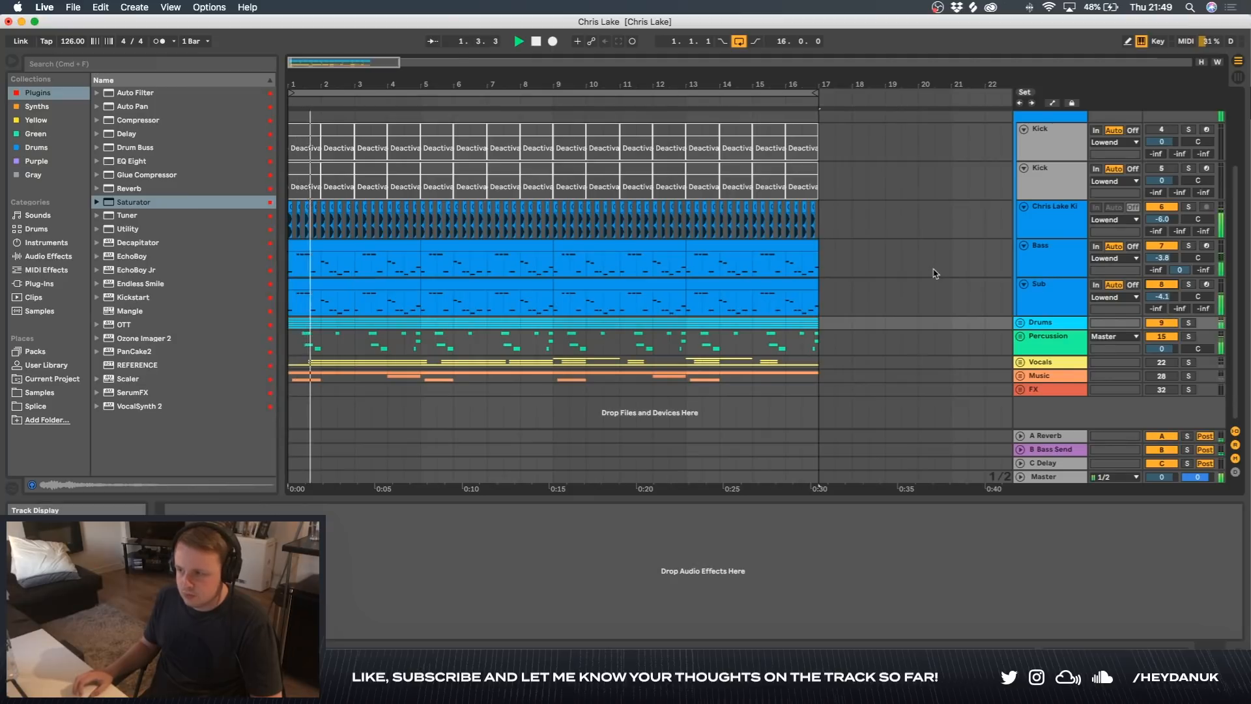
scroll(912, 254, up, 2)
click(1050, 307)
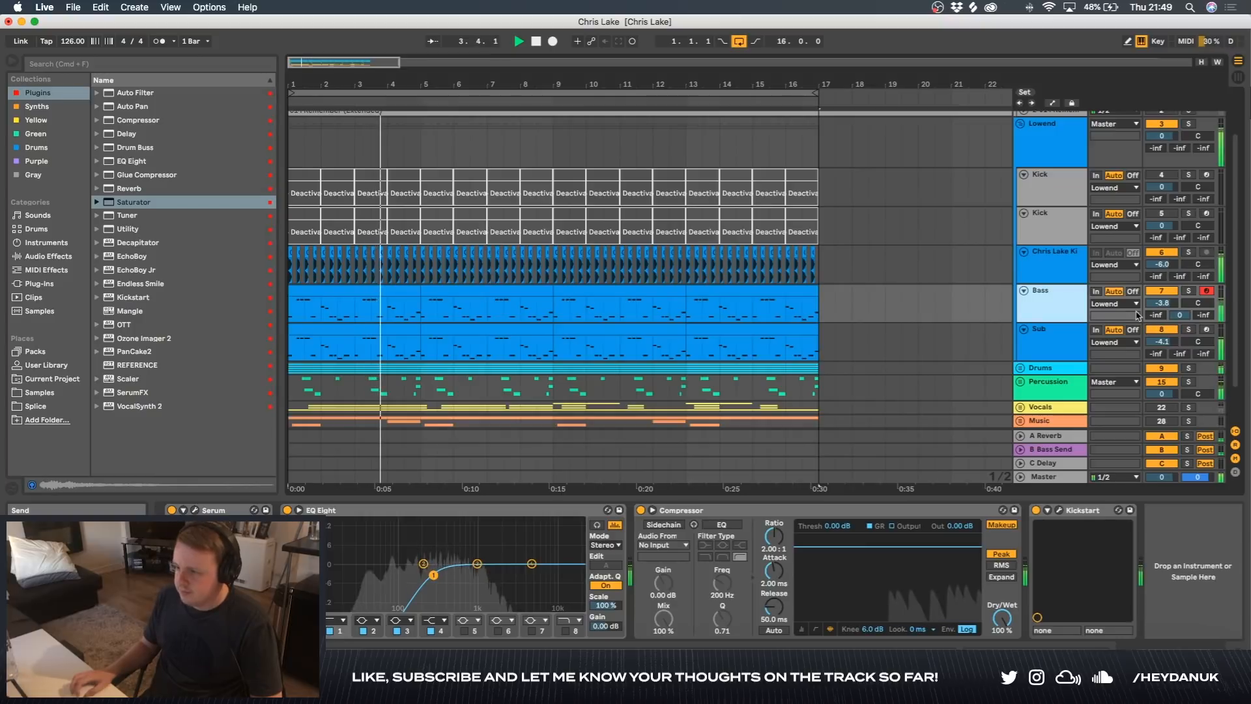
click(1170, 333)
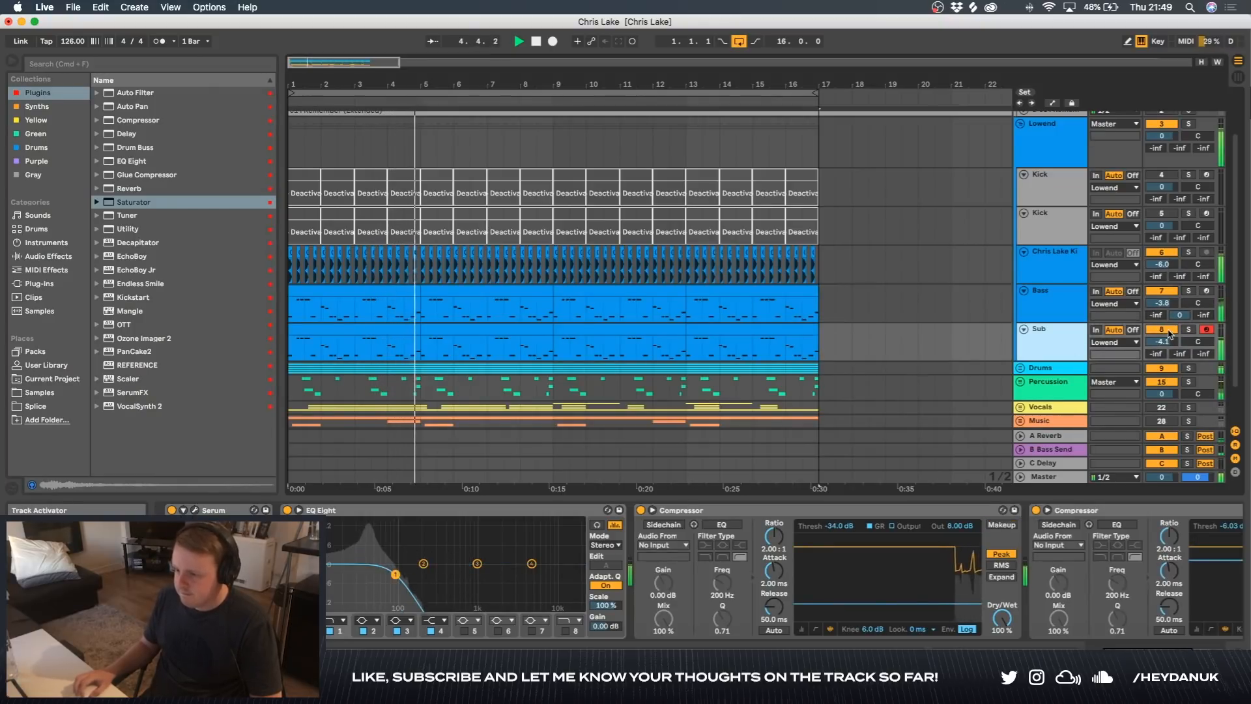
scroll(944, 369, right, 10)
scroll(1092, 521, right, 8)
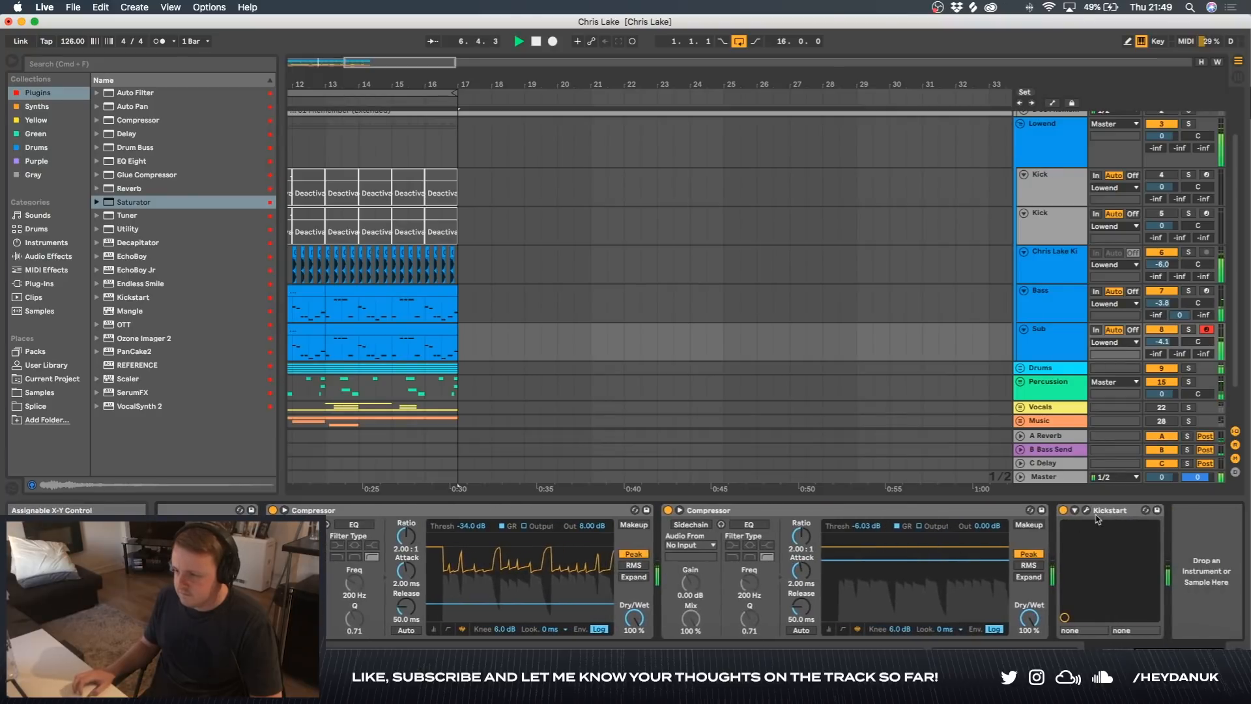
click(1086, 510)
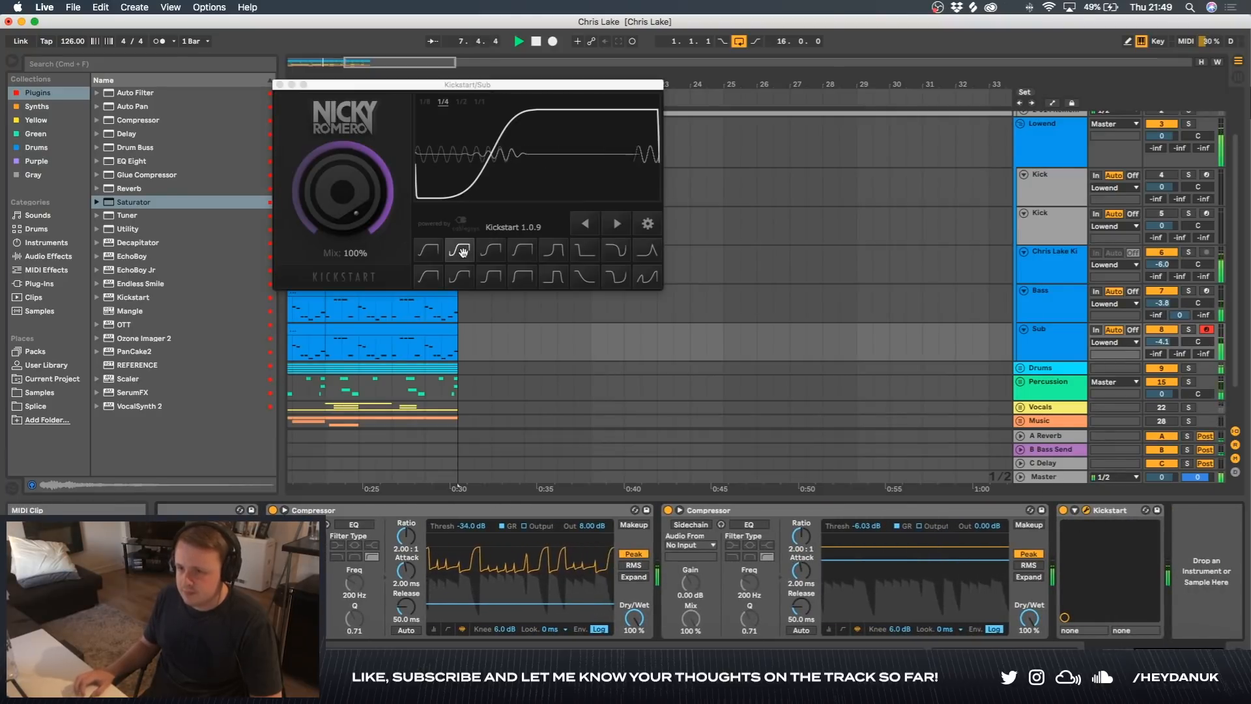
click(280, 85)
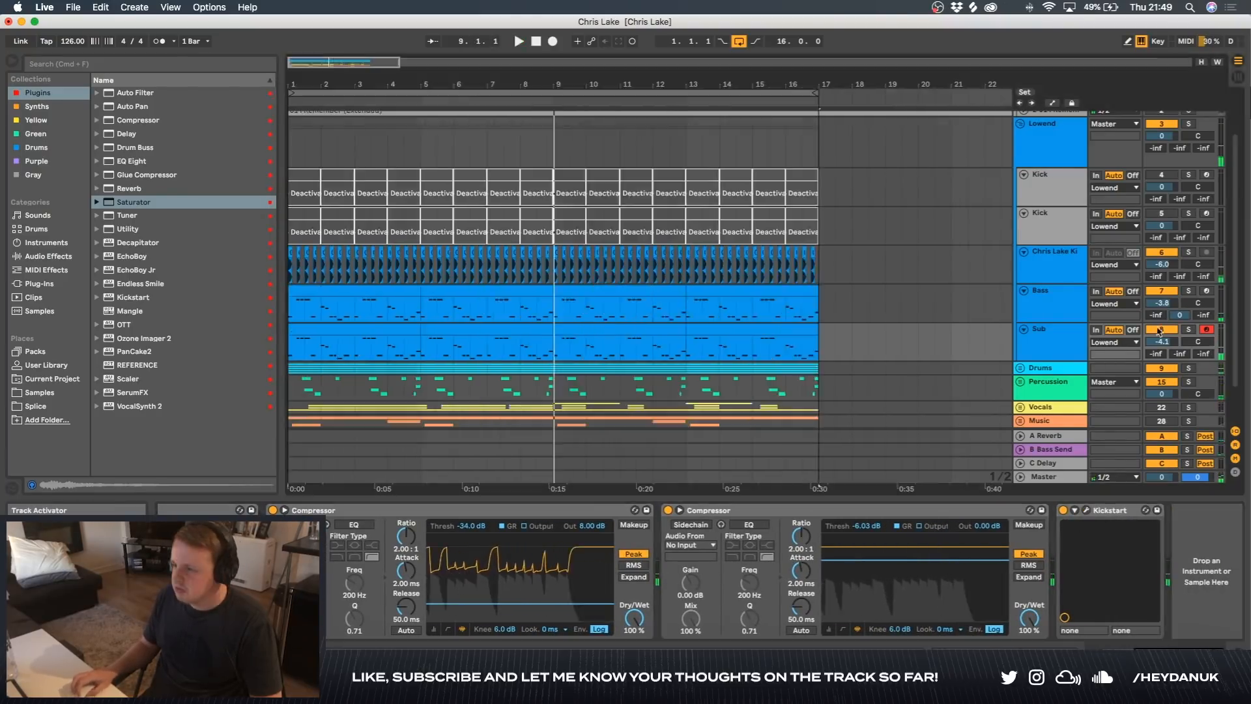
- Audition the Bass track's Serum patch in solo, adding an EQ and a 1/8 ping-pong delay to its effects
click(1060, 309)
key(space)
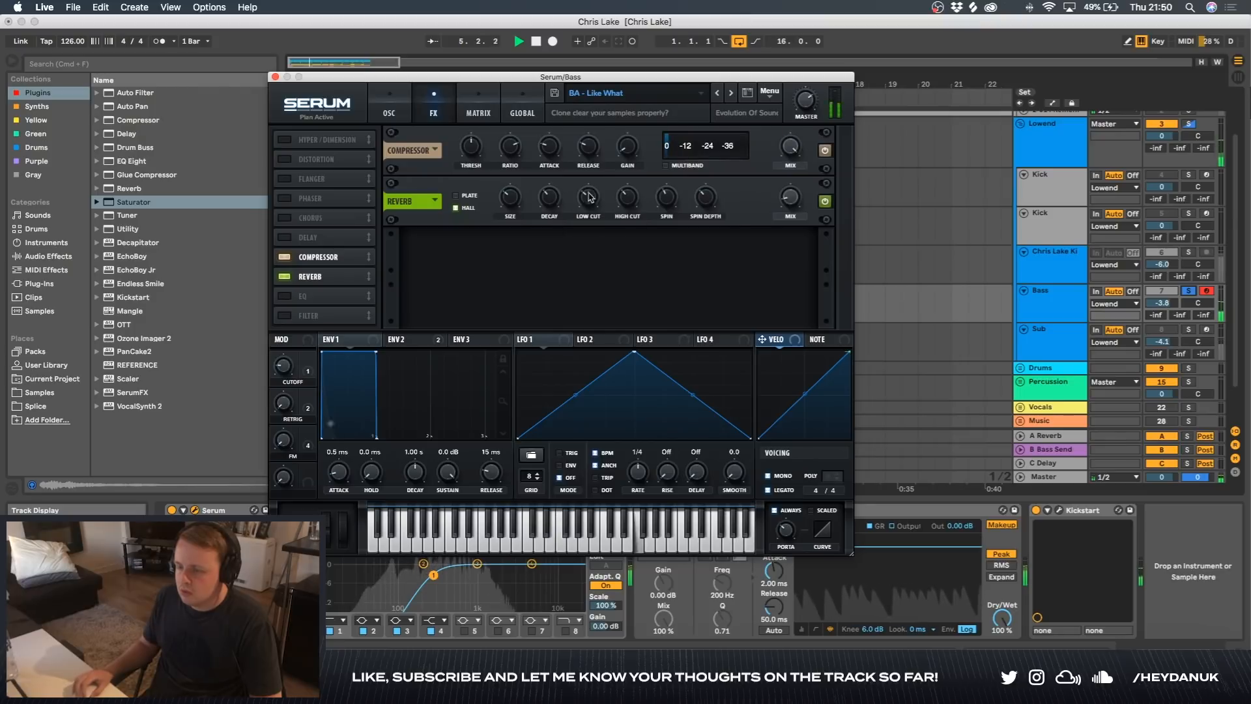
mouse_move(595, 200)
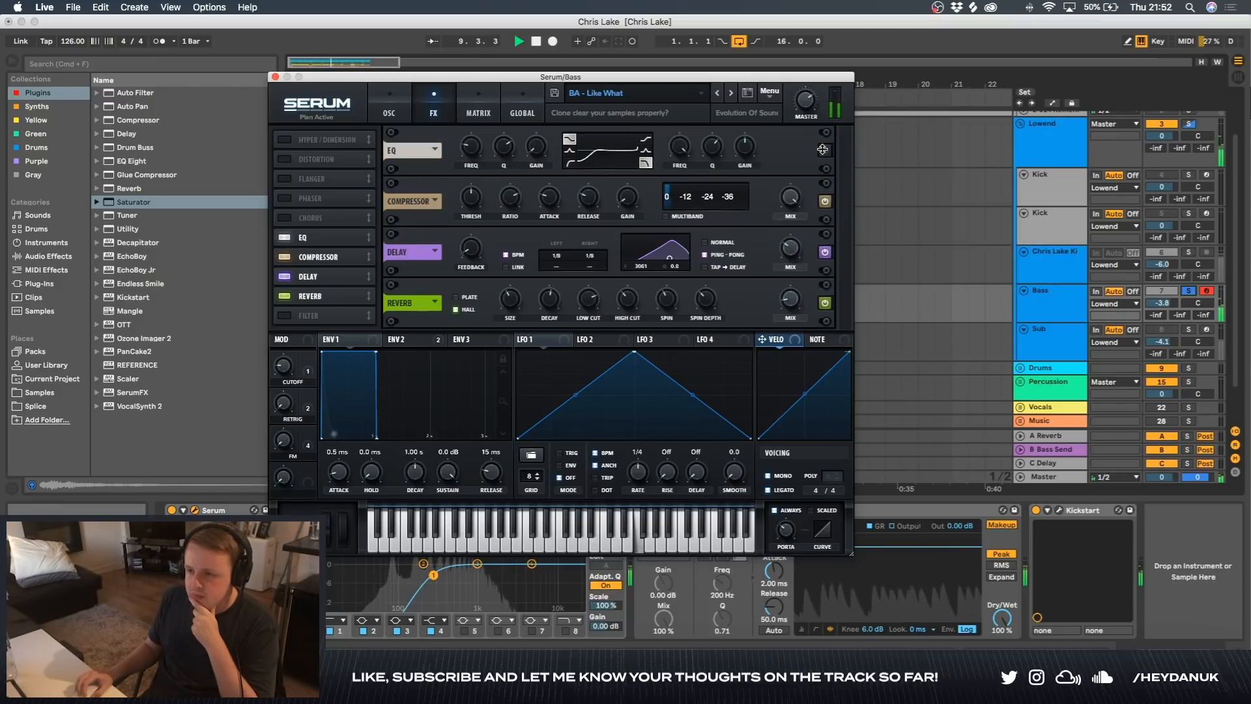
click(1187, 290)
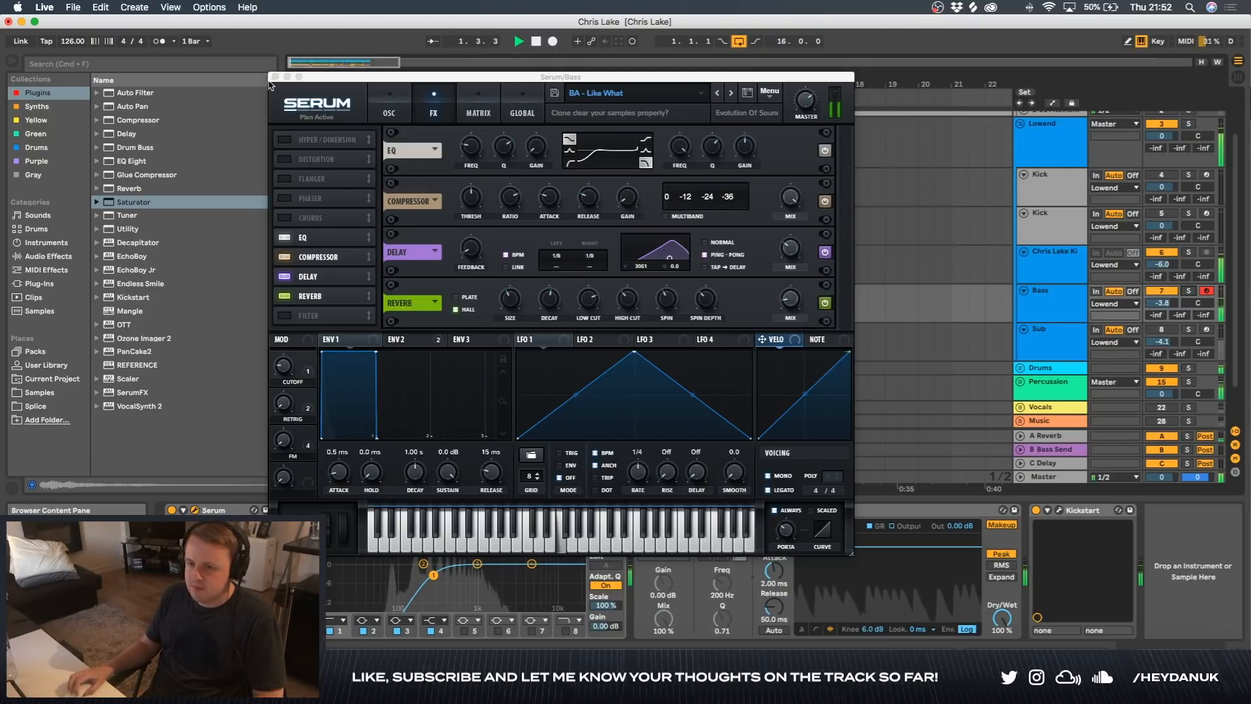
click(274, 77)
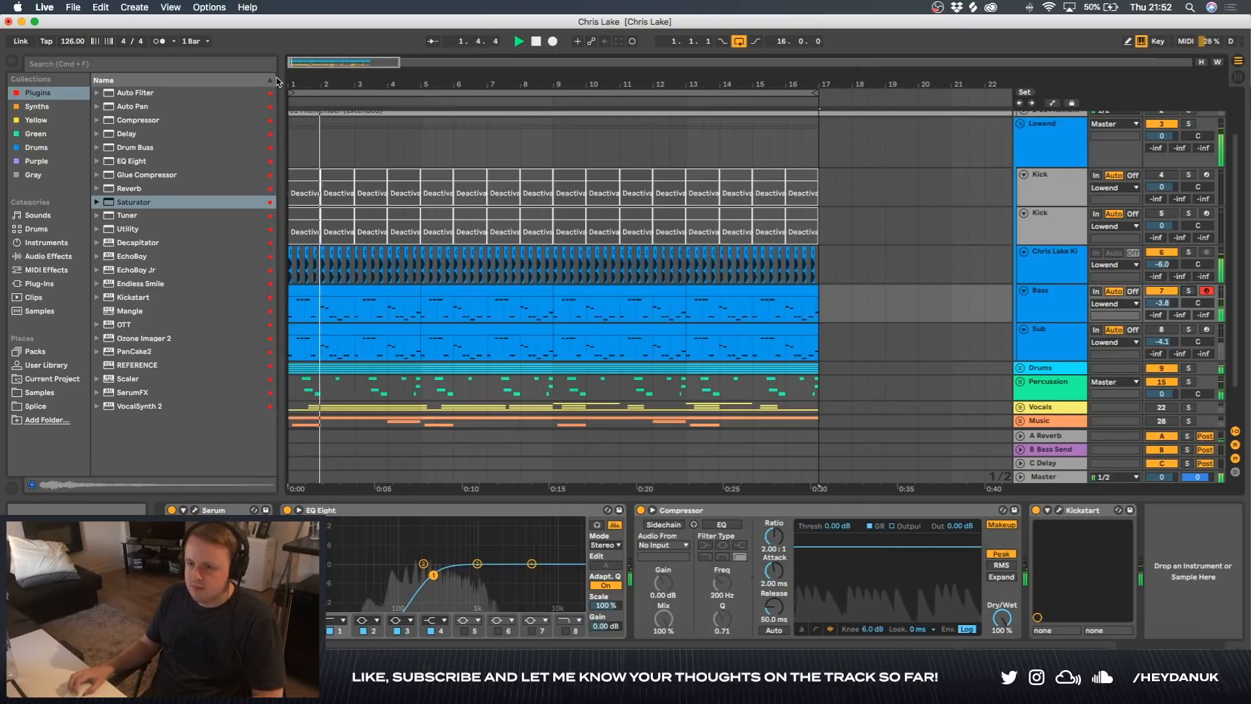
- Delete the repeated Bass track clips starting from bar 5
click(351, 327)
click(494, 292)
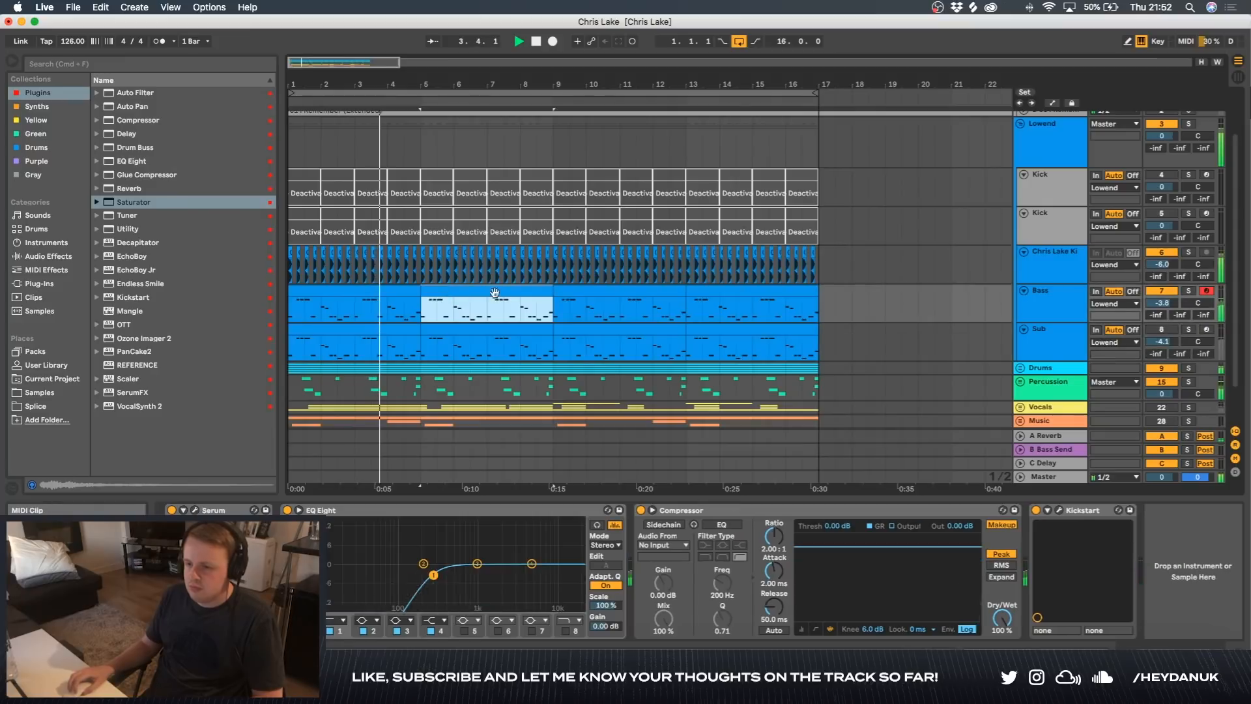
key(shift+Right)
key(shift+Right)
key(Delete)
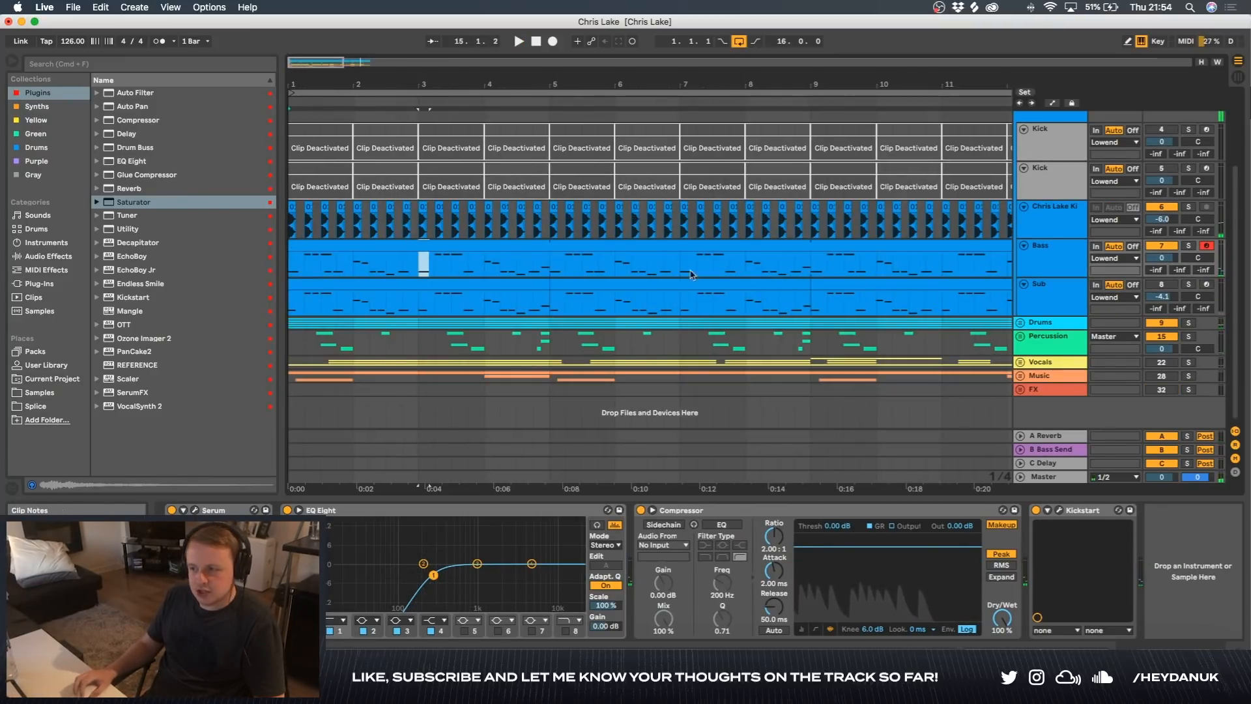
- Reactivate the Sub track and copy its Kickstart device onto the Chris Lake Kick track after EQ Eight
click(1032, 308)
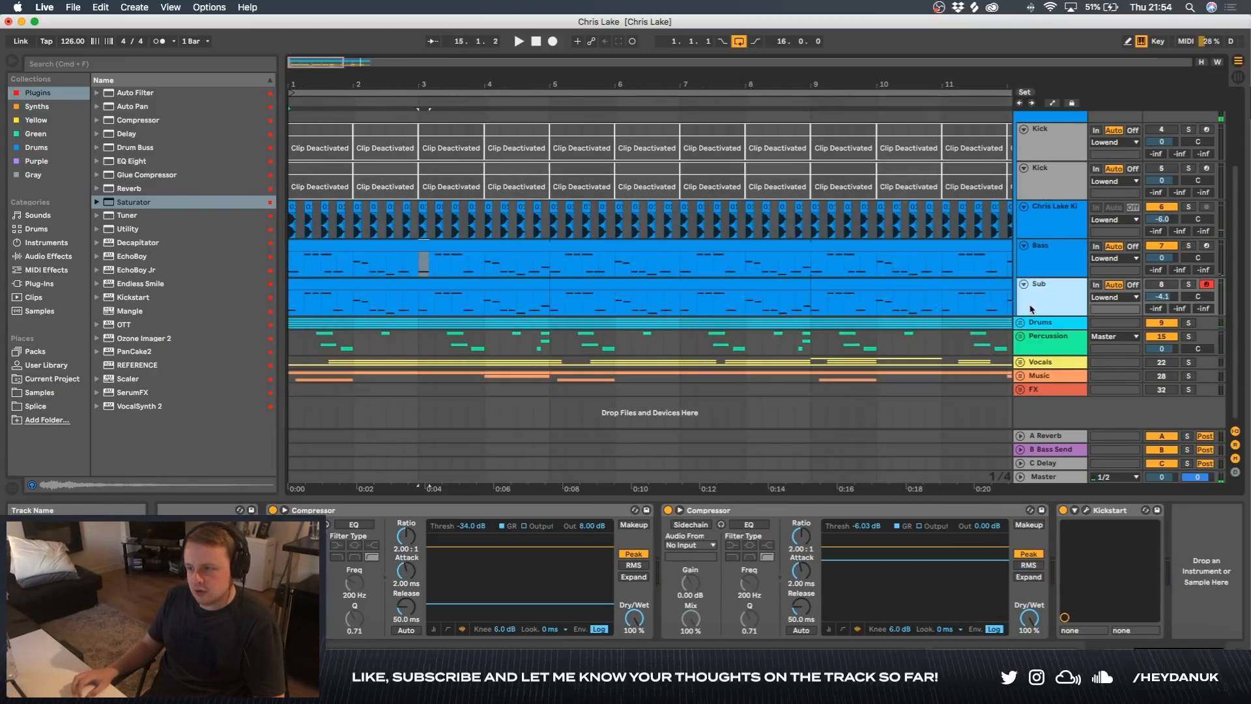
click(1084, 511)
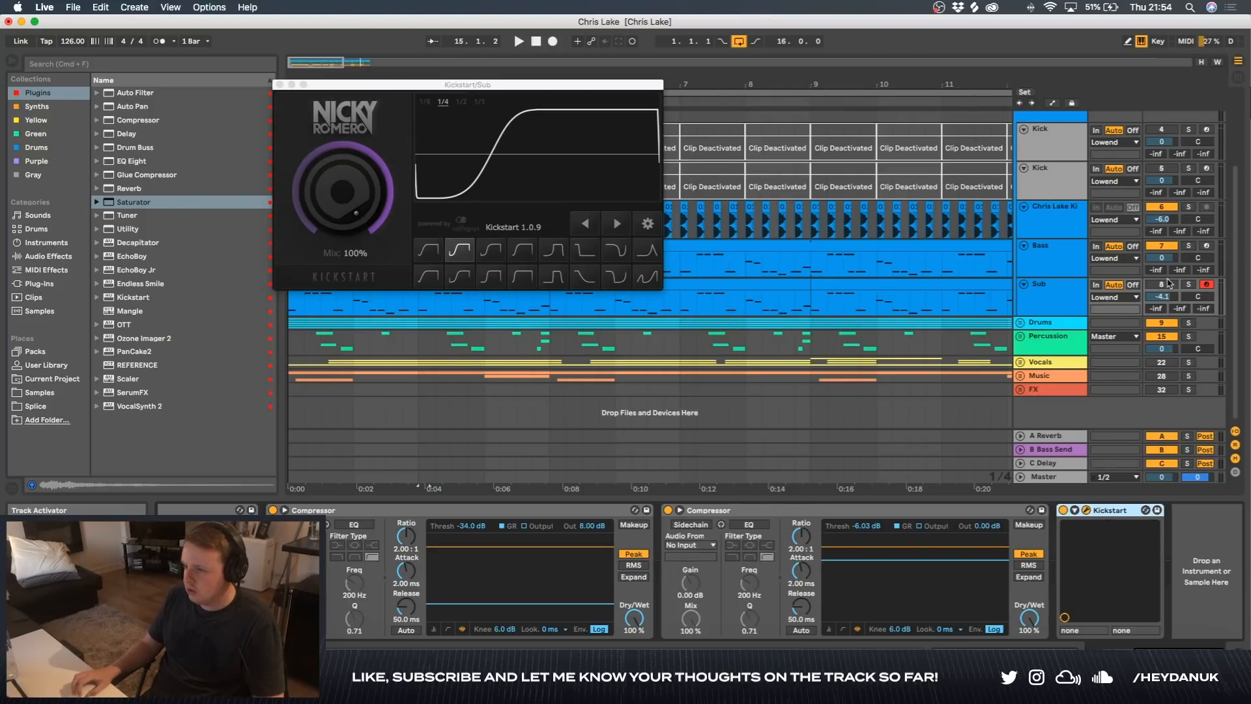
key(space)
click(1046, 213)
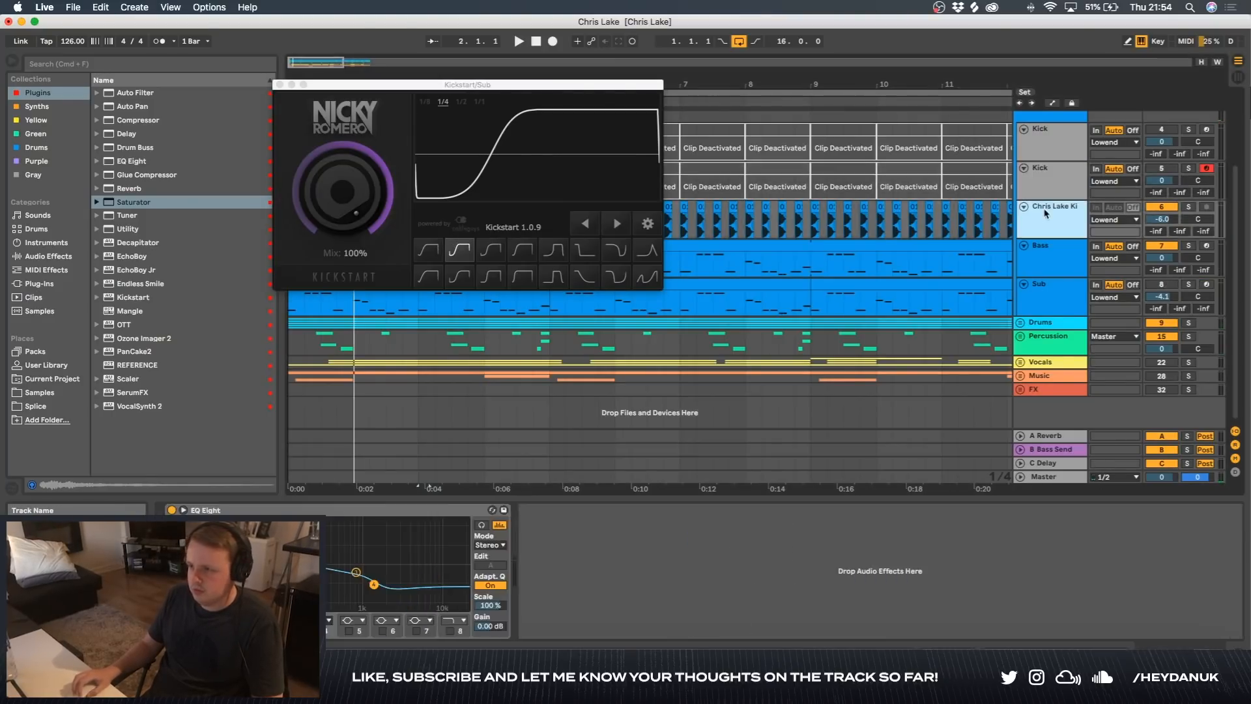
click(745, 617)
key(super+v)
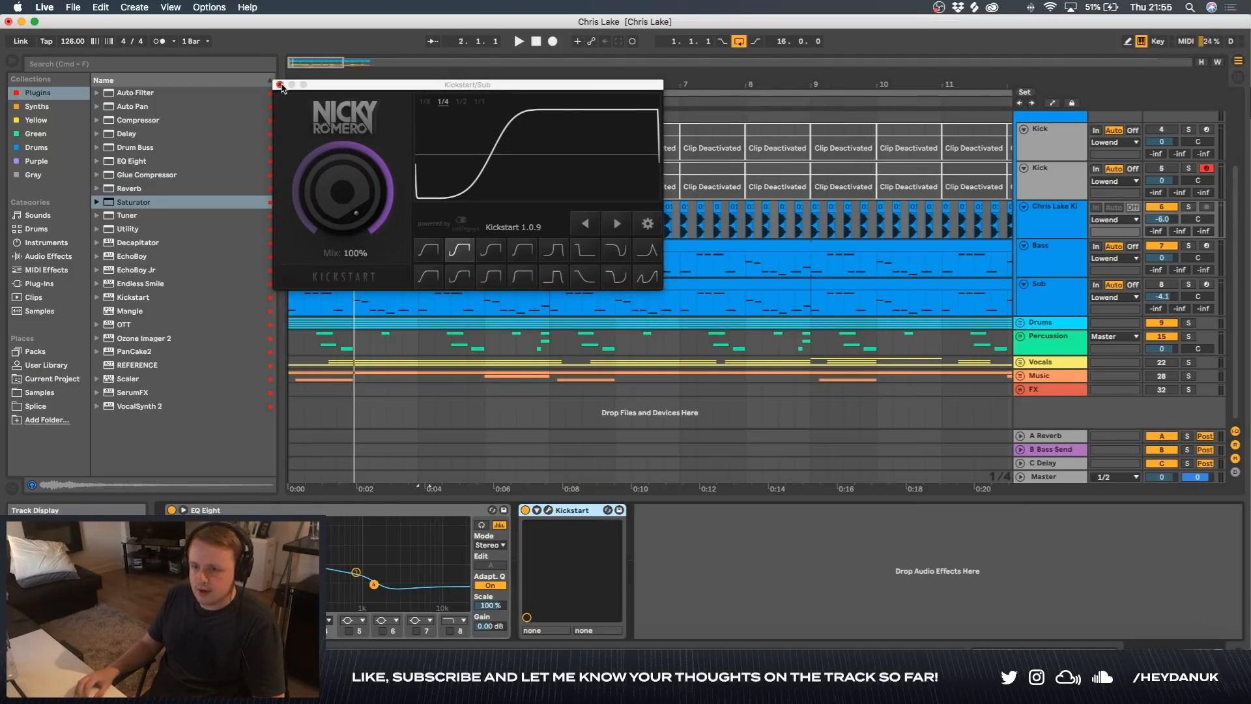
- Set the kick's Kickstart mix to 0%, try the Free Punch curve against the kick waveform, and restore the second curve
click(479, 181)
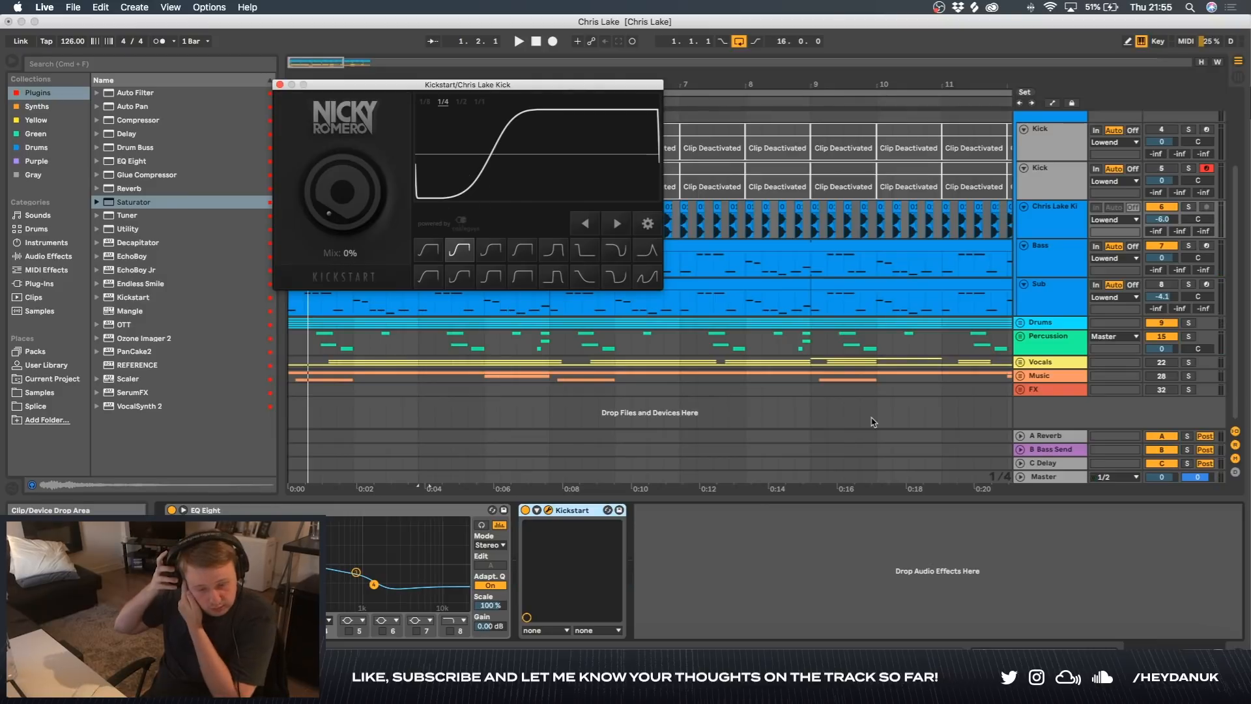
key(space)
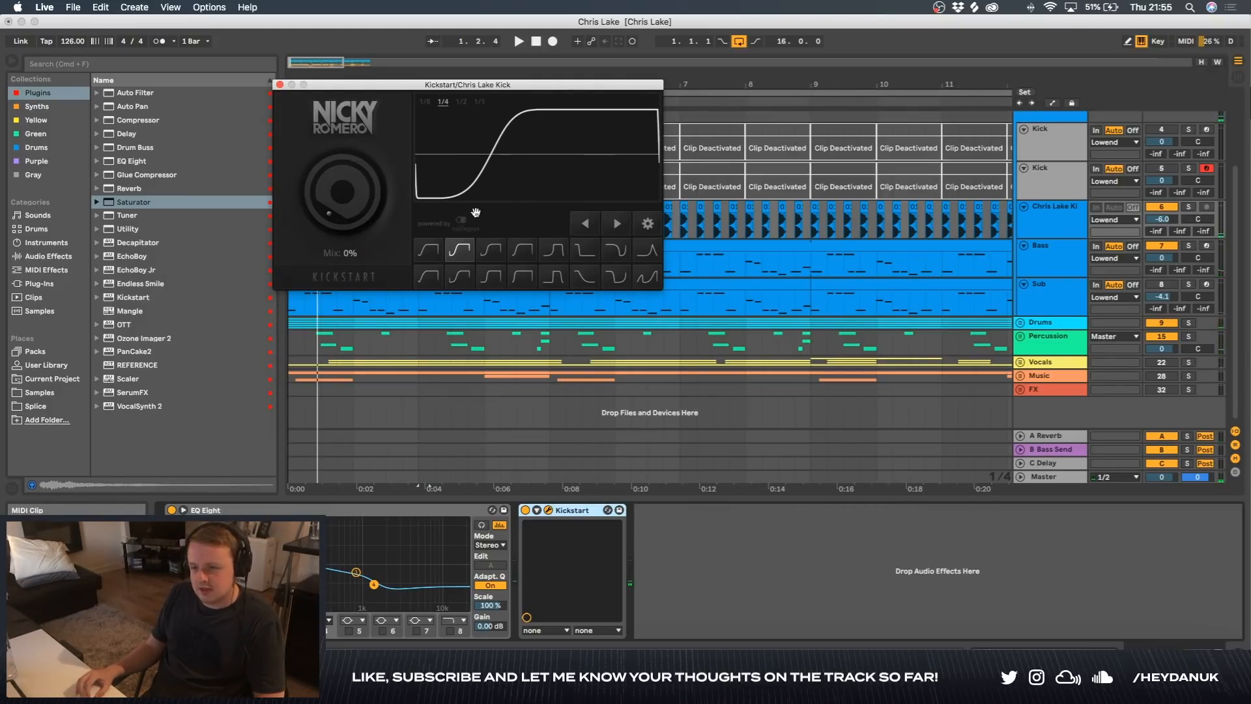
click(424, 252)
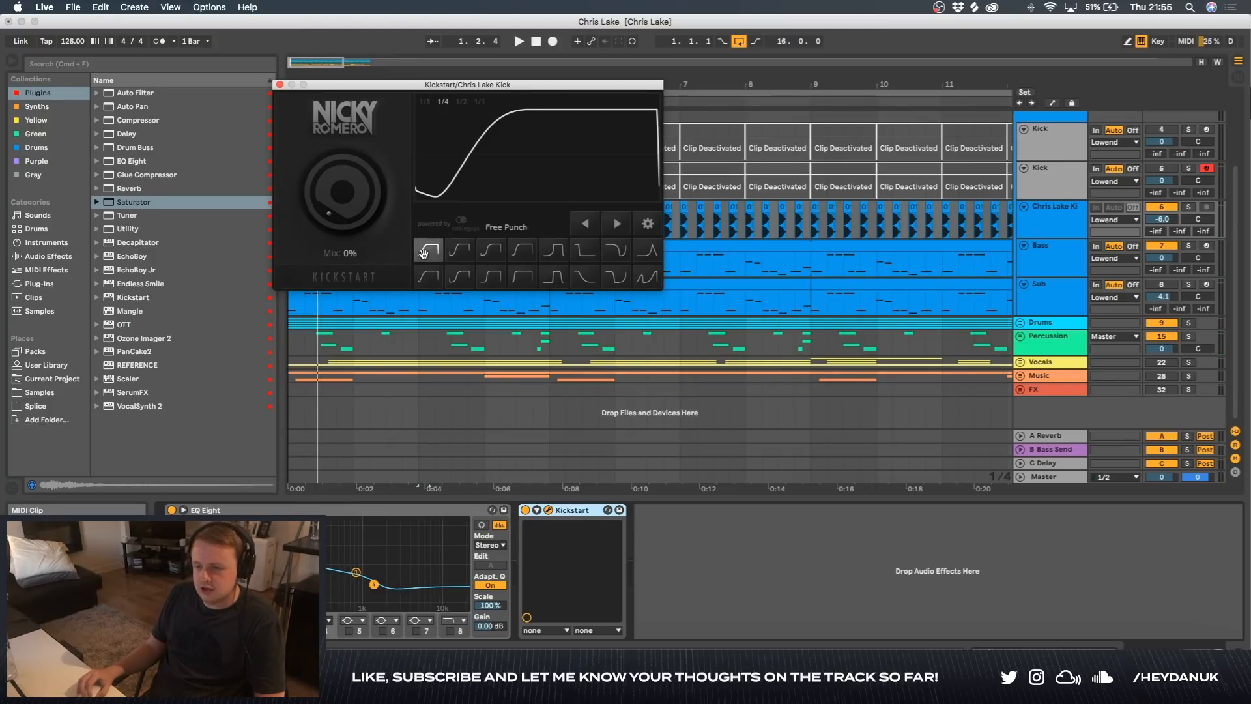
click(461, 255)
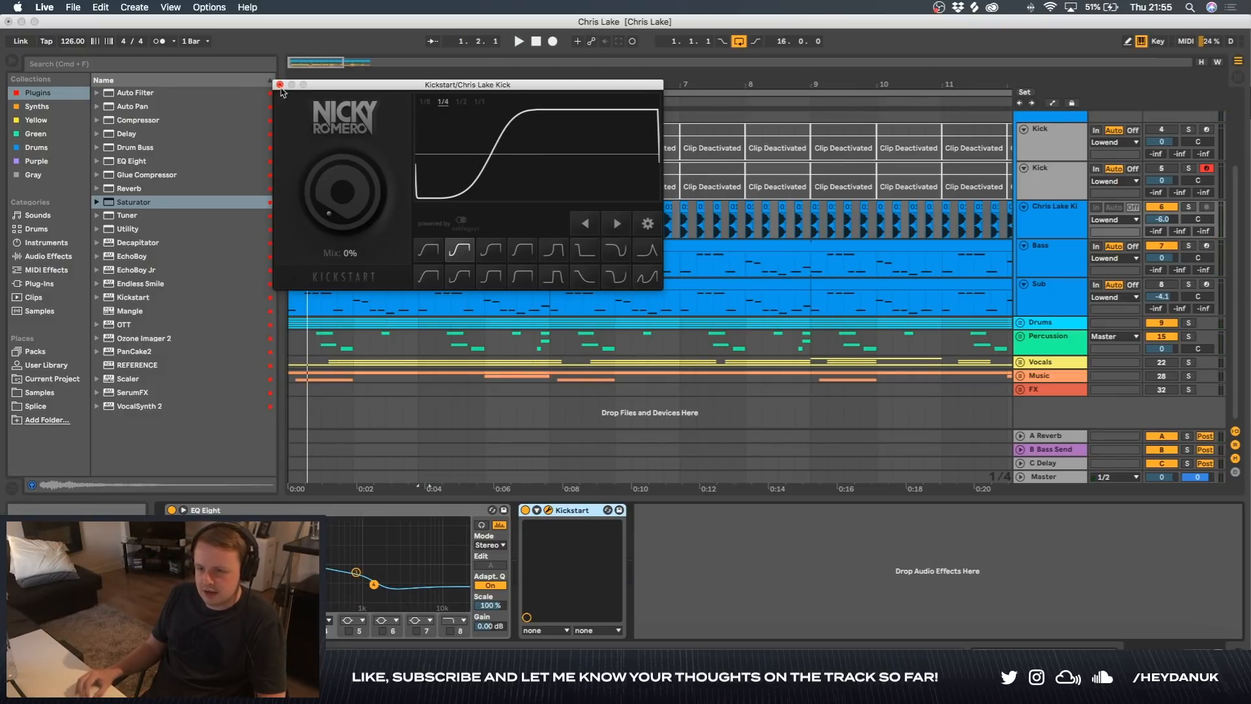
click(345, 212)
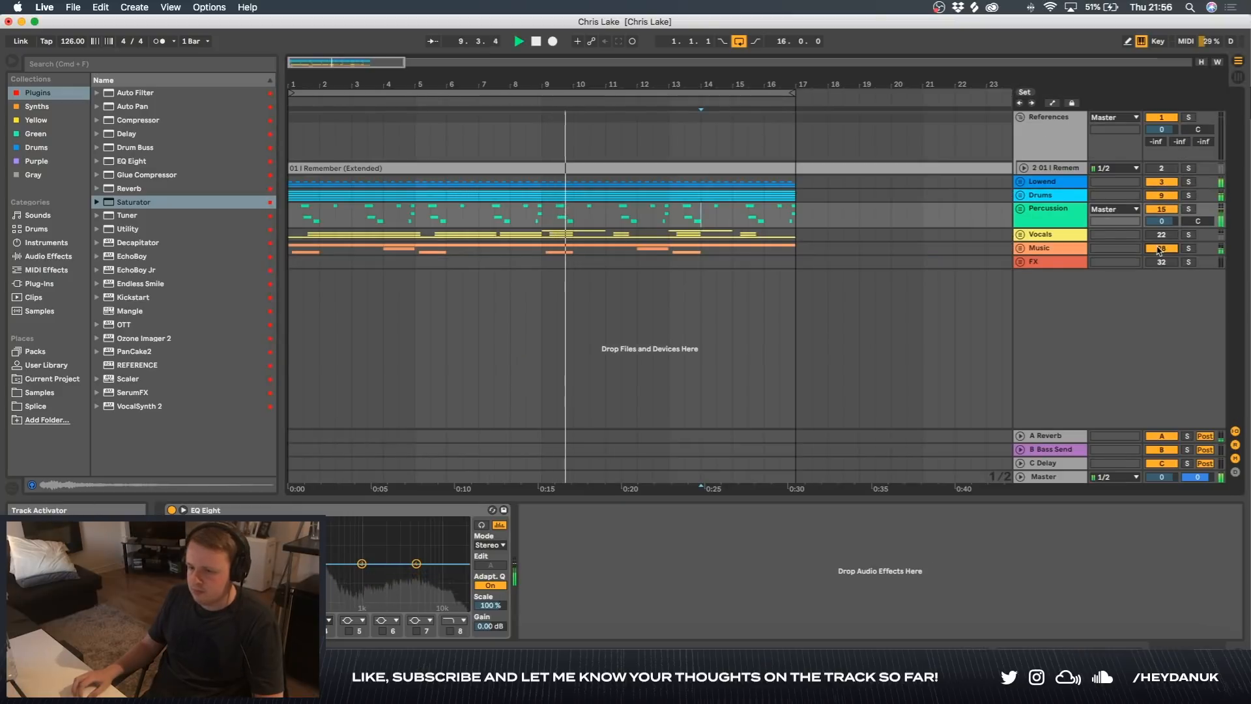
- Review the Music group's tracks during playback, collapse the group, and go to the I Remember reference track
click(1020, 248)
scroll(936, 243, down, 2)
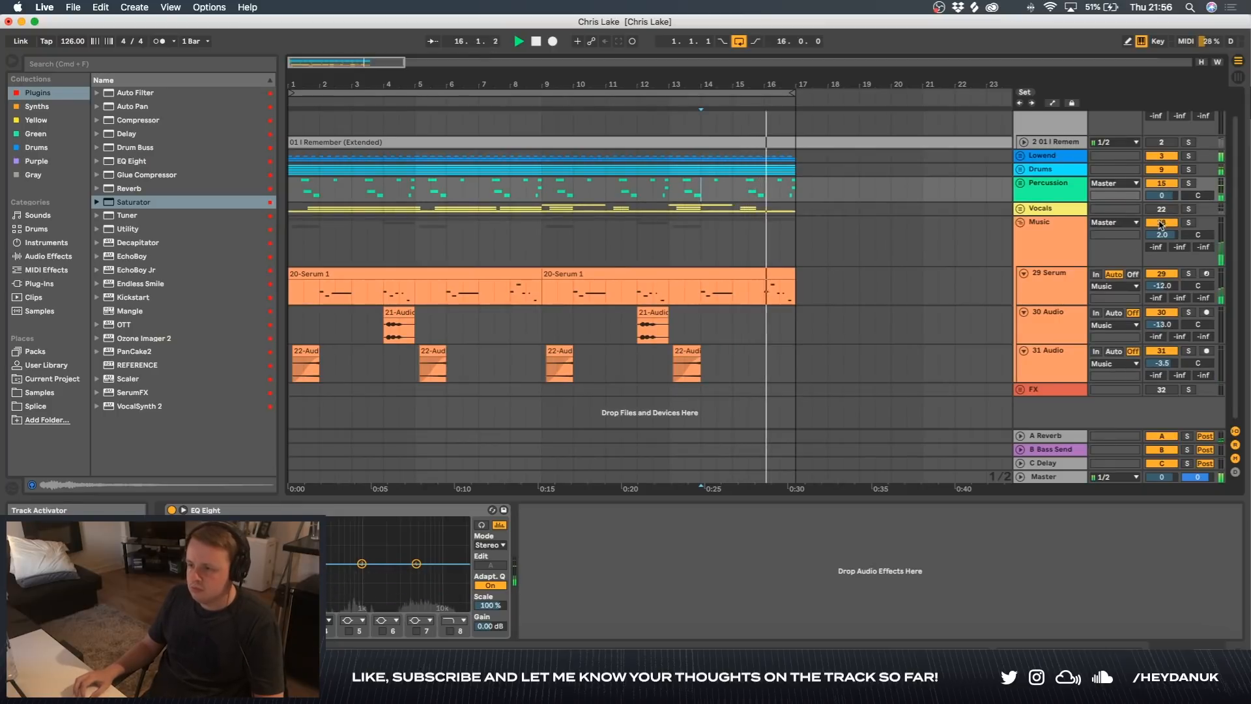
click(1020, 222)
click(301, 191)
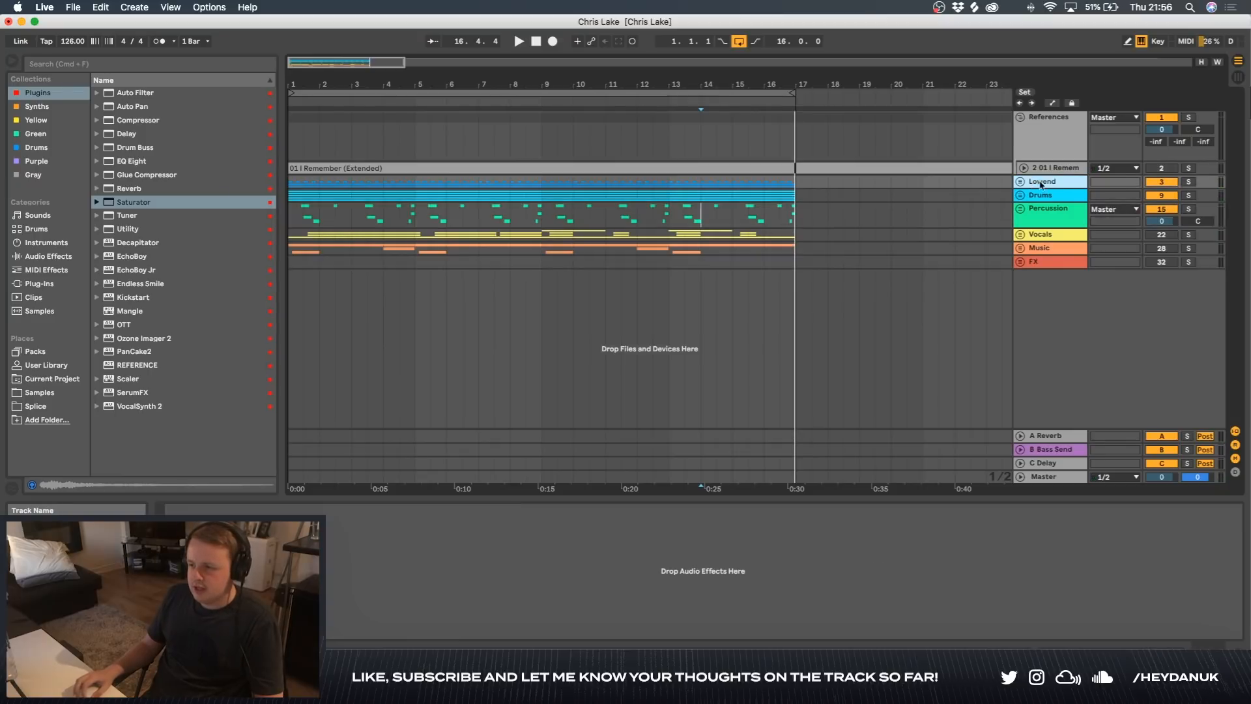
key(space)
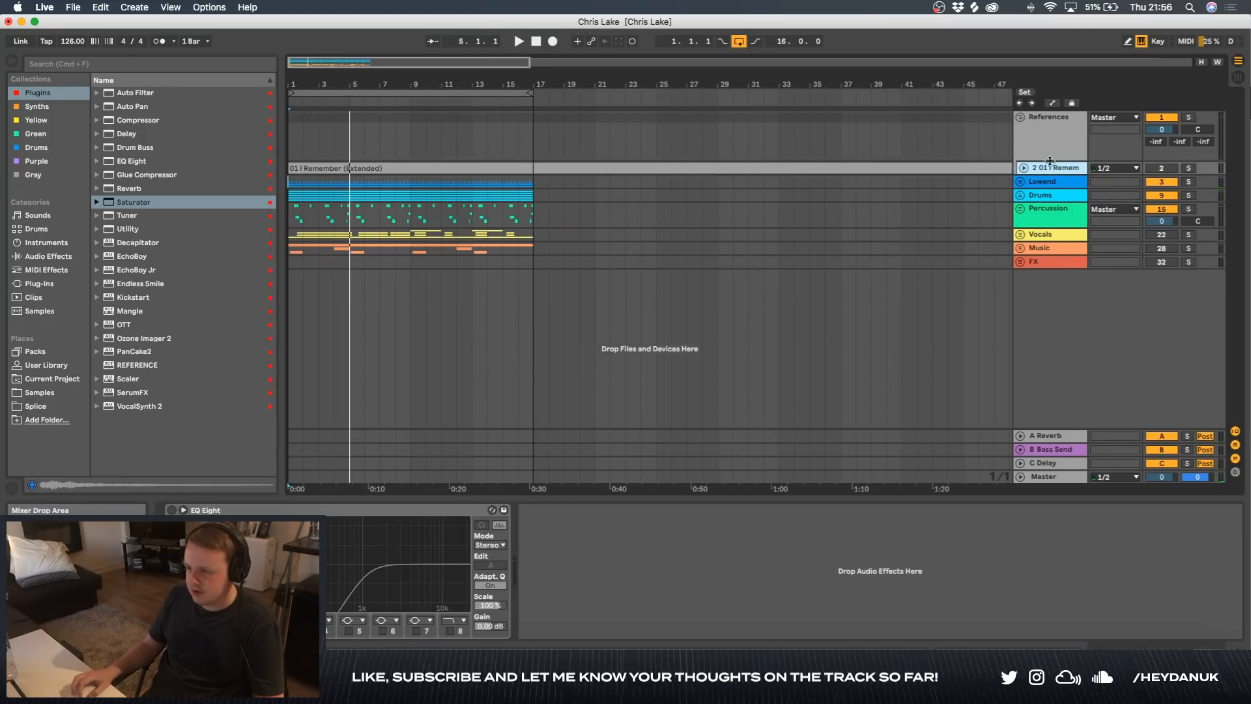
click(1027, 168)
click(785, 196)
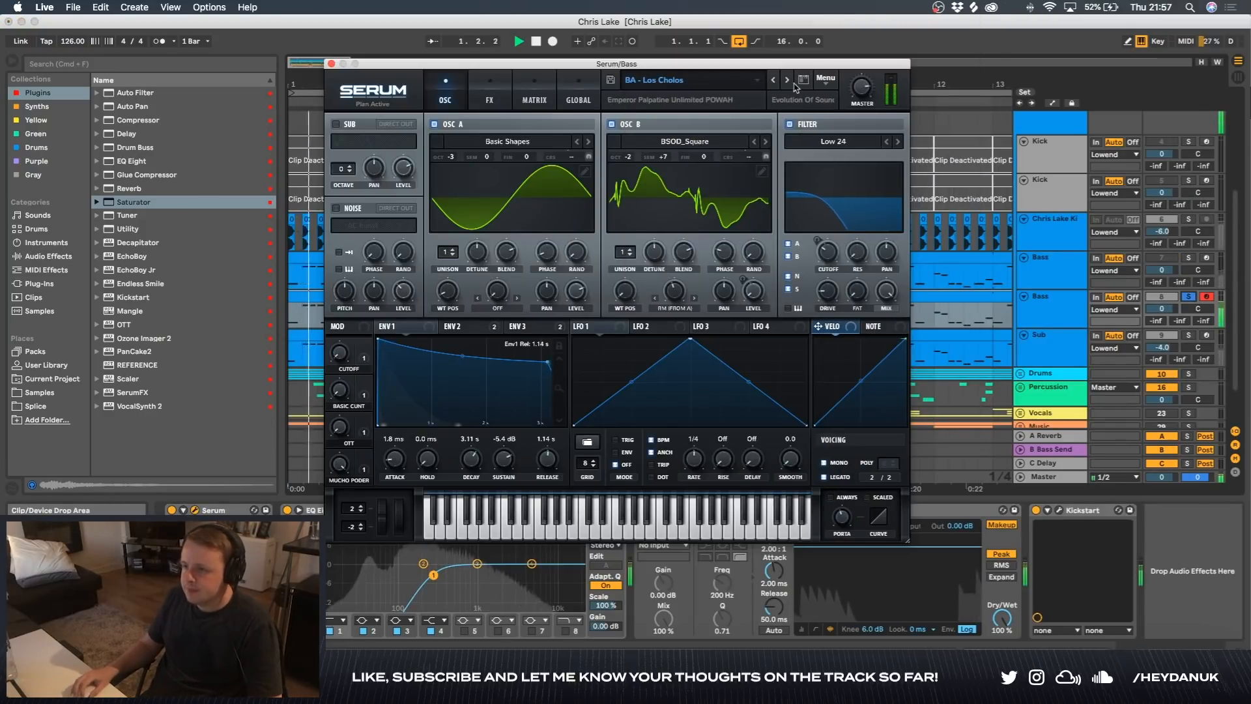
- Browse Serum presets for the second Bass track past BA - Los Cholos, auditioning BA - Nasty ASS Honey Badger in solo and in the mix
click(788, 80)
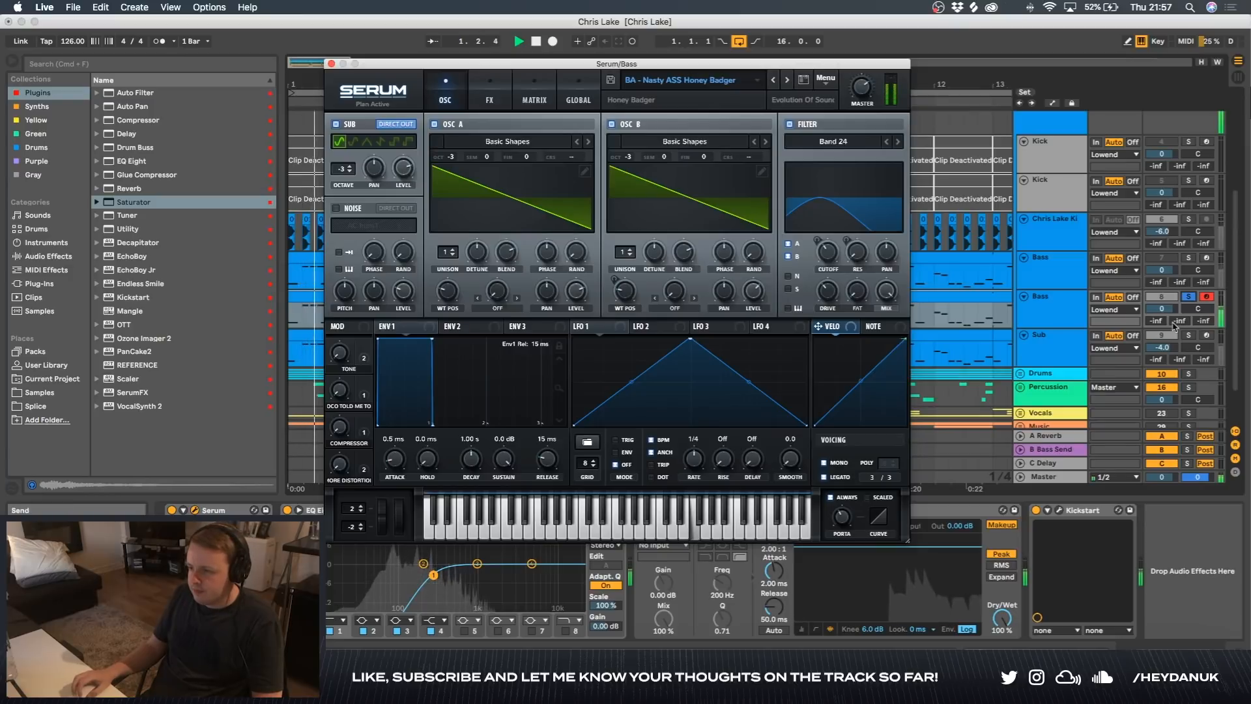
click(1190, 299)
key(space)
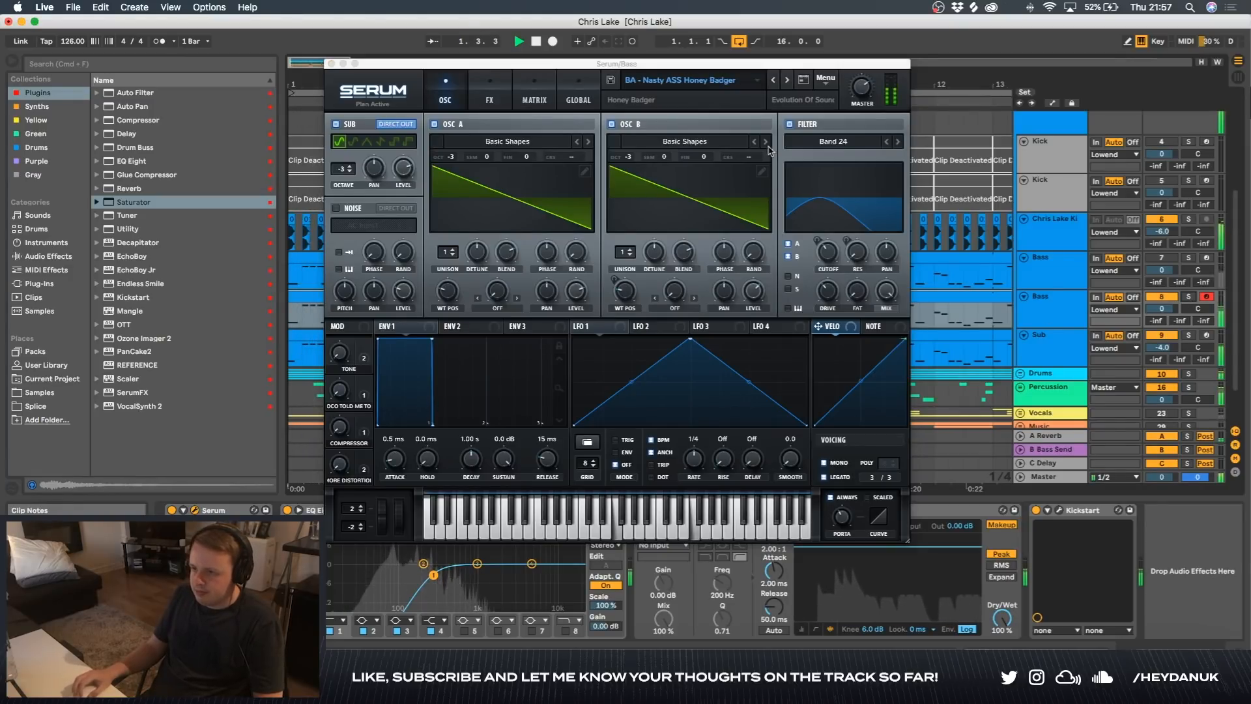
click(786, 81)
click(786, 80)
click(786, 80)
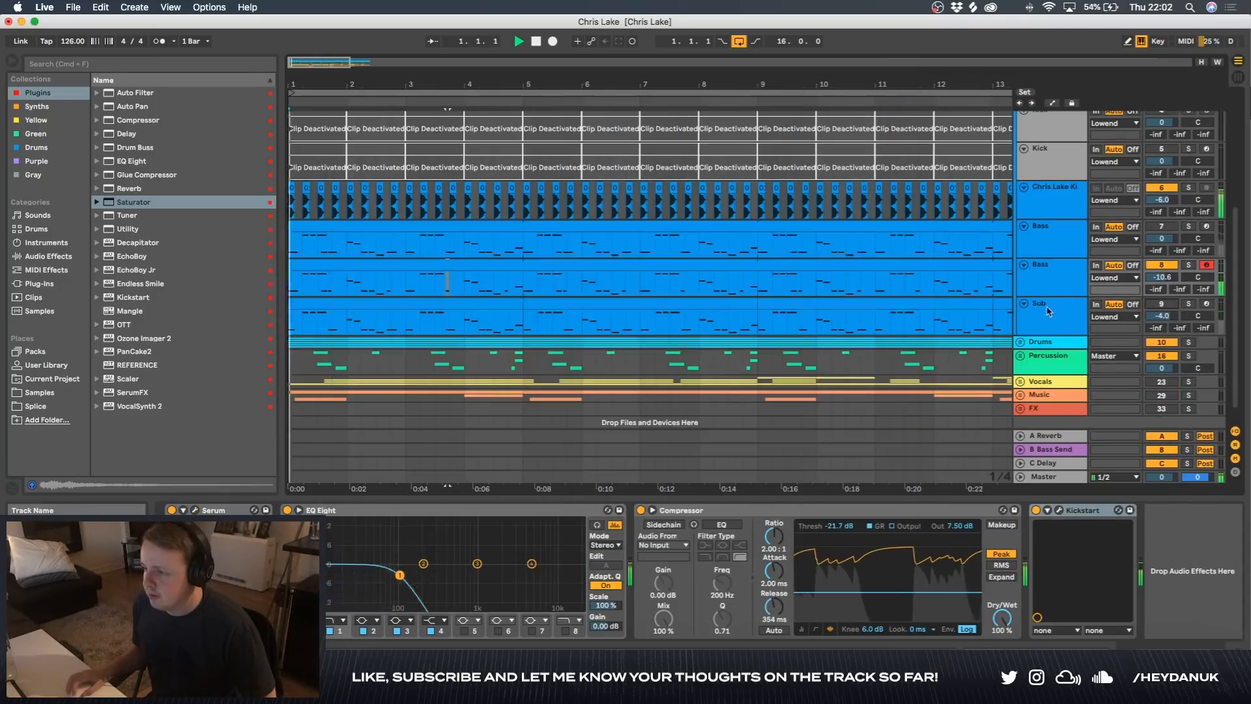
- Compare the Sub with the lower Bass layer, reactivate the upper Bass track and slightly raise its EQ Eight low-cut frequency
click(1161, 304)
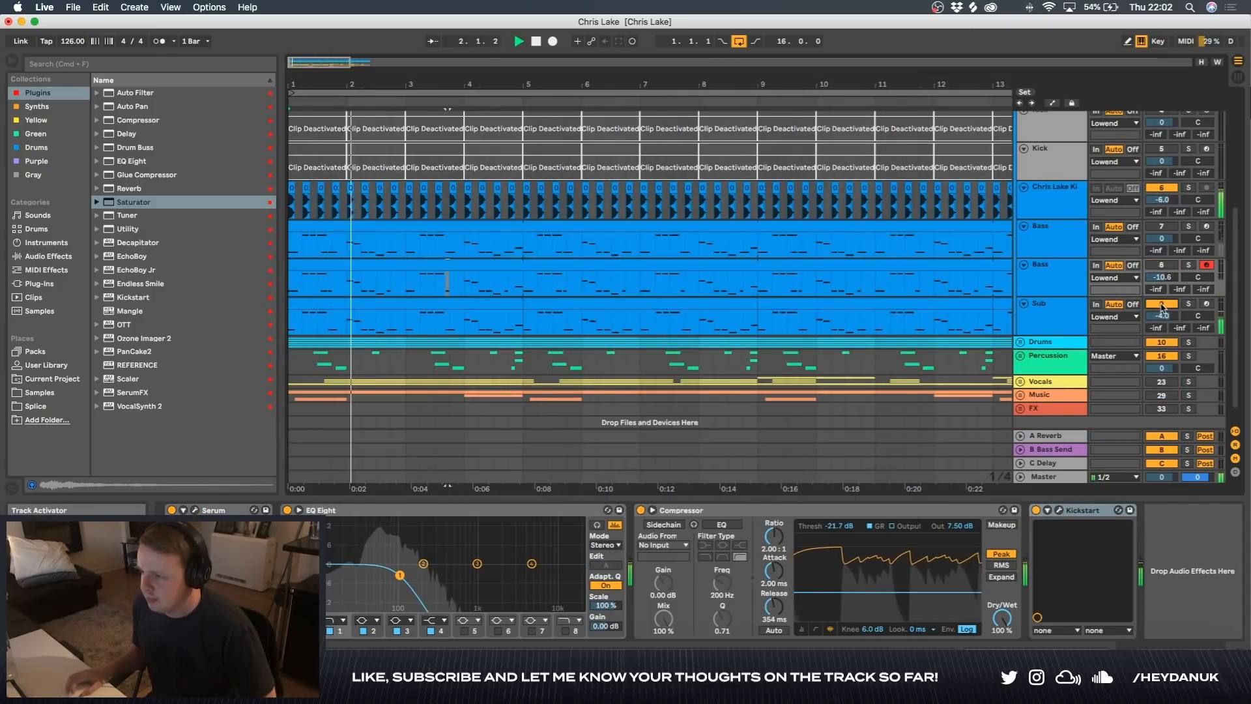
click(1161, 304)
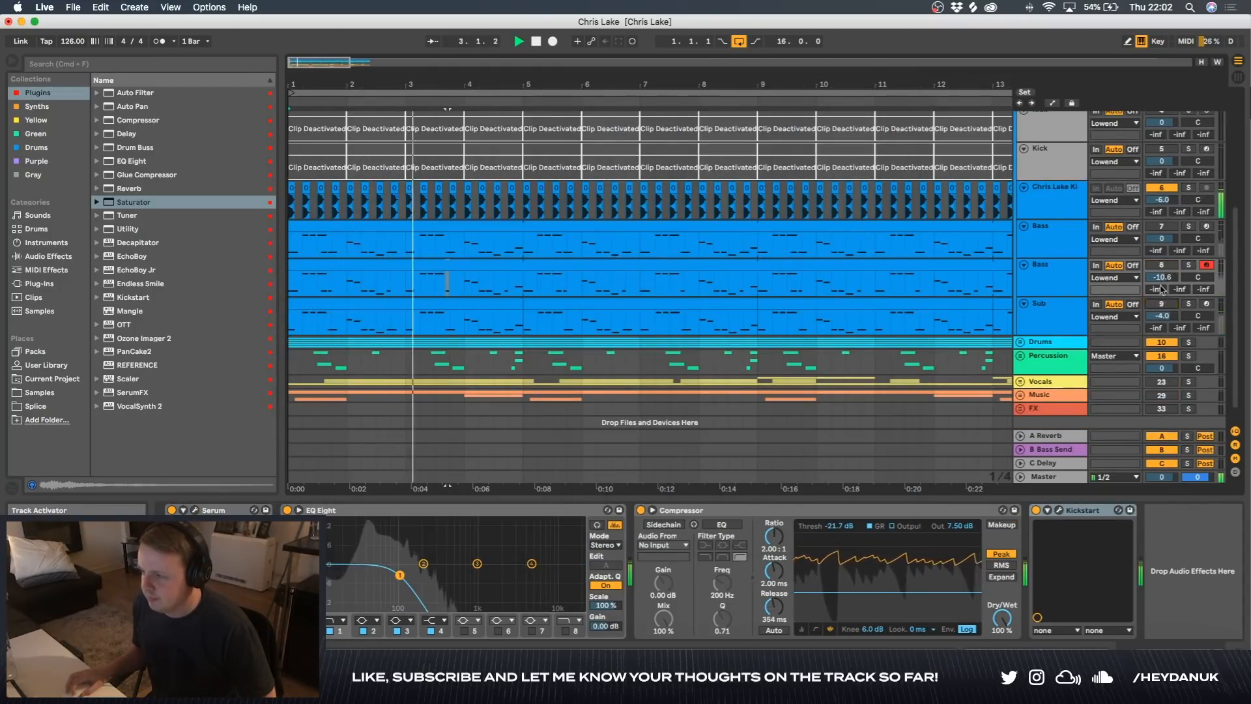
click(1159, 226)
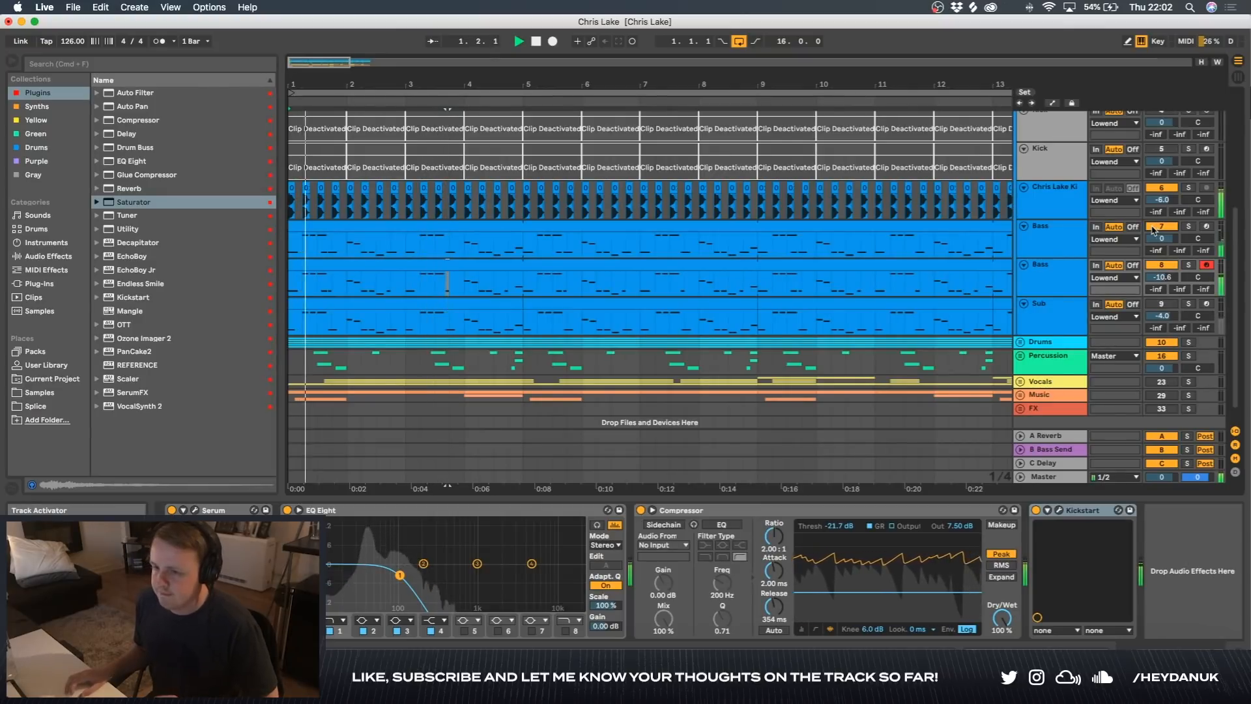
click(1067, 244)
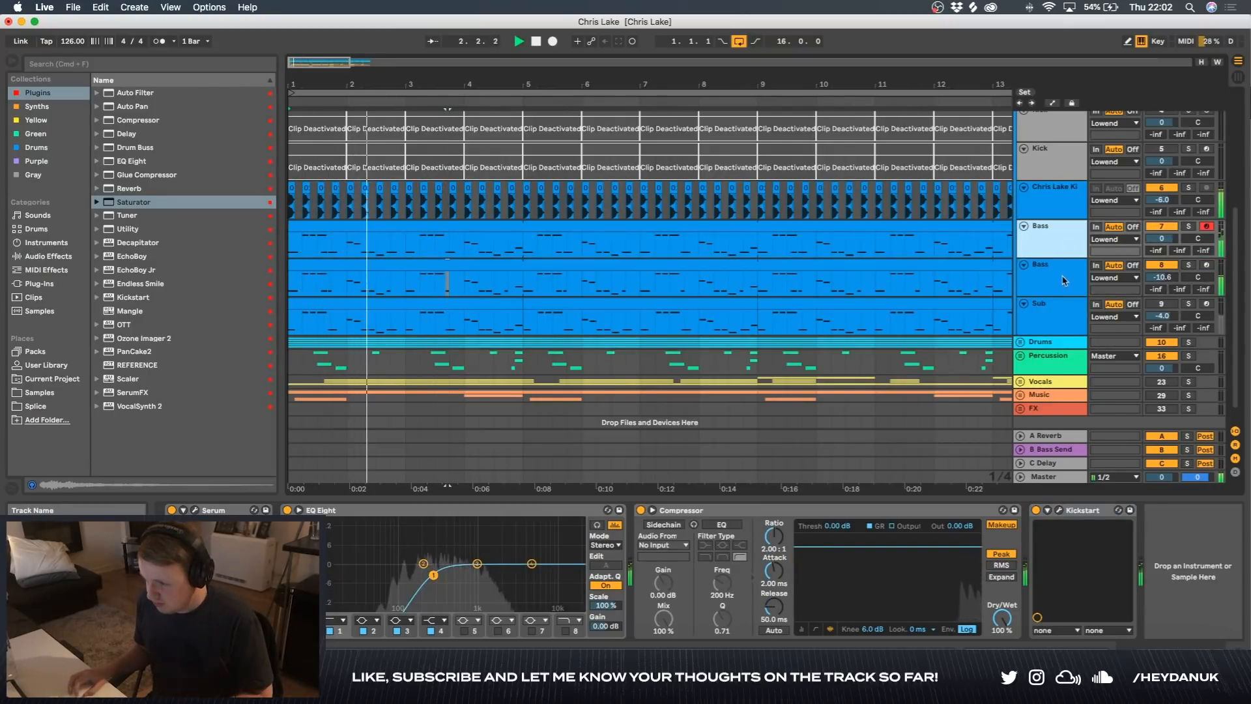
drag(434, 575, 438, 573)
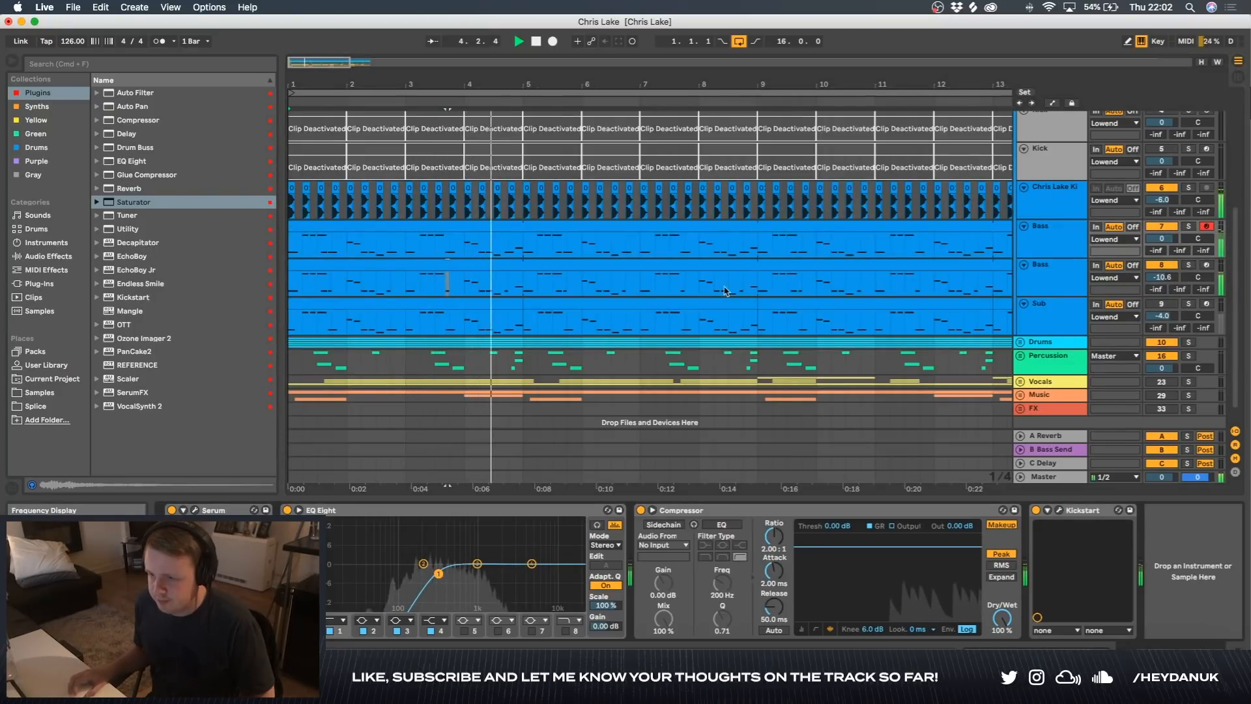
- Compare the mix with the References group, and expand the Lowend group to check its kick, bass and sub tracks
scroll(877, 279, down, 5)
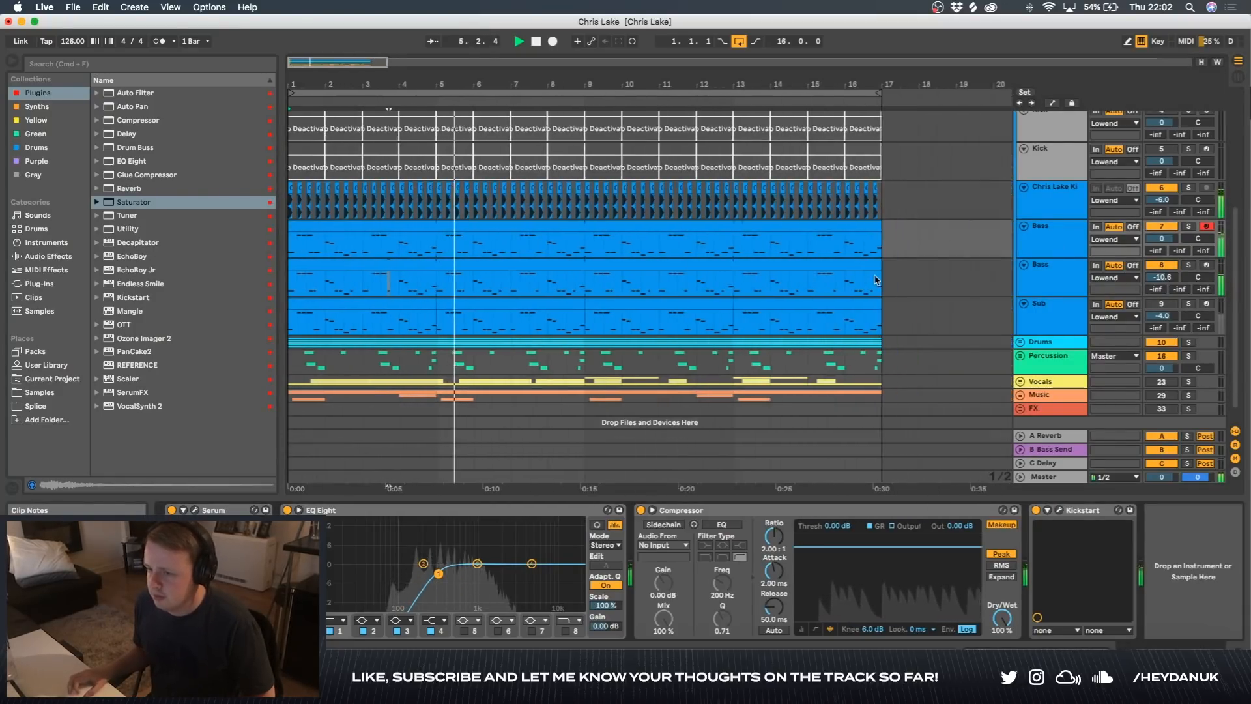
scroll(889, 257, up, 2)
scroll(889, 257, up, 1)
click(1189, 118)
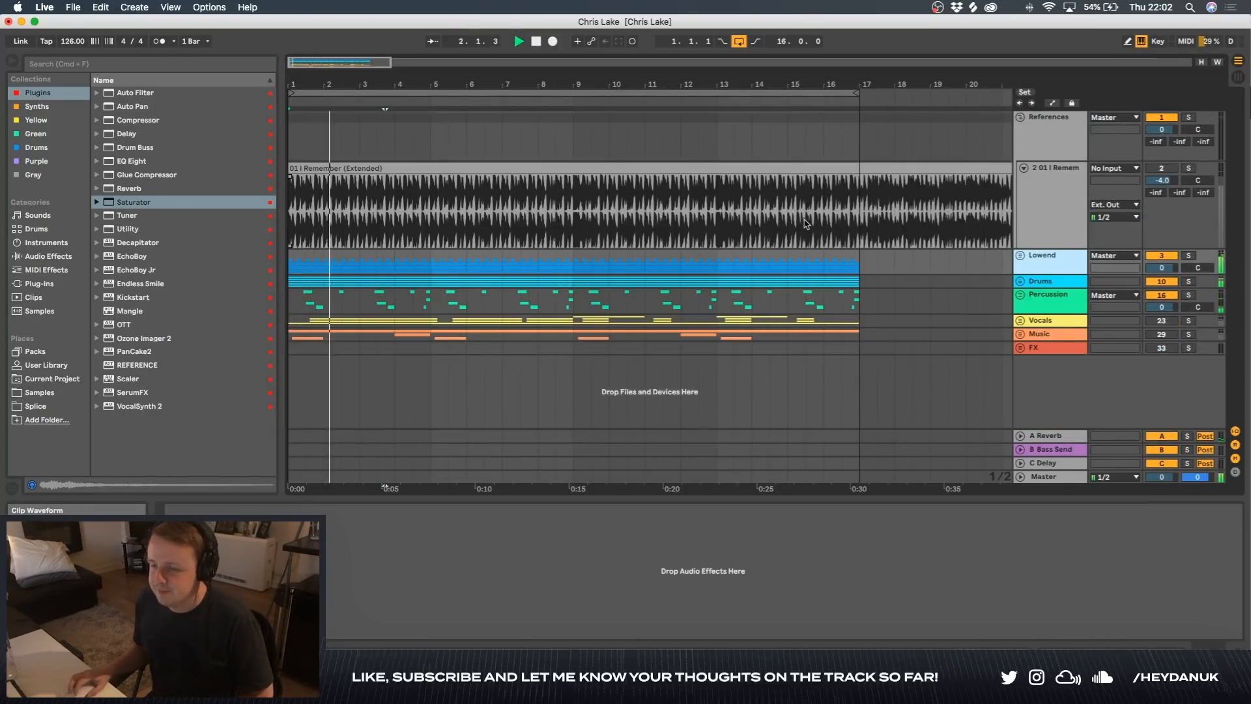
click(1020, 256)
scroll(1020, 260, down, 6)
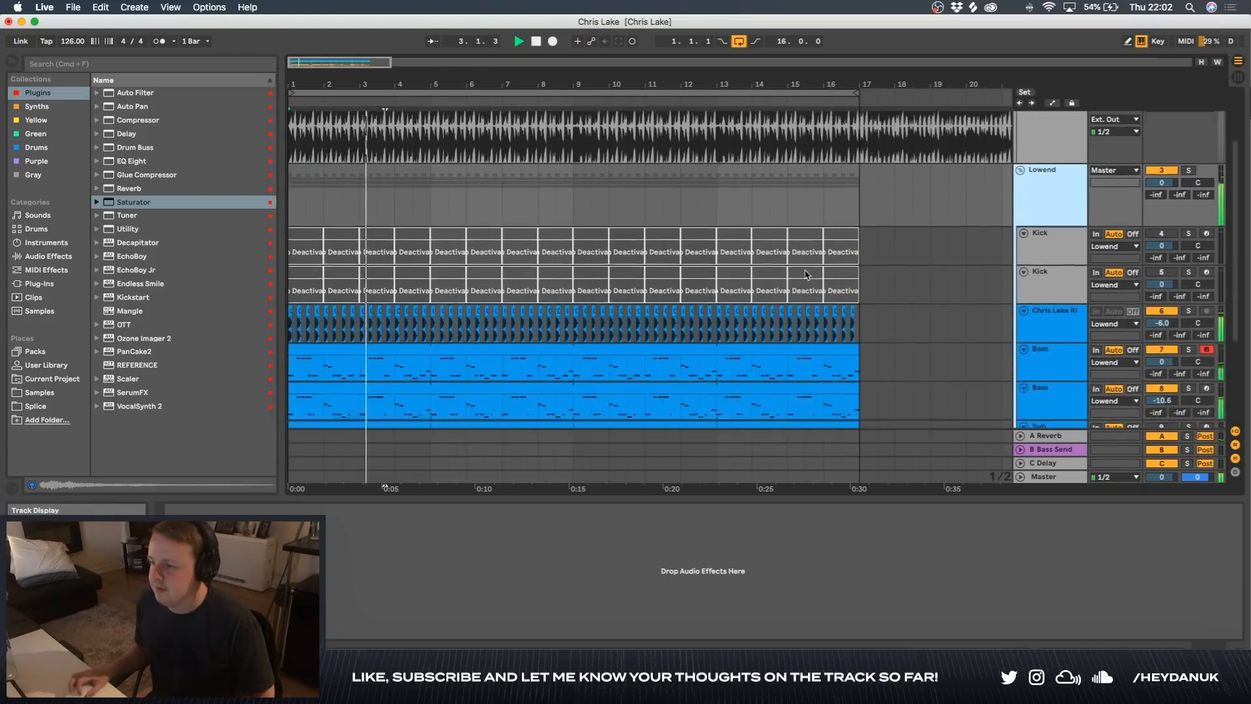
- Solo the lowest Sub track, play it back and open its Serum patch BA - Clean Sub
key(space)
click(1069, 315)
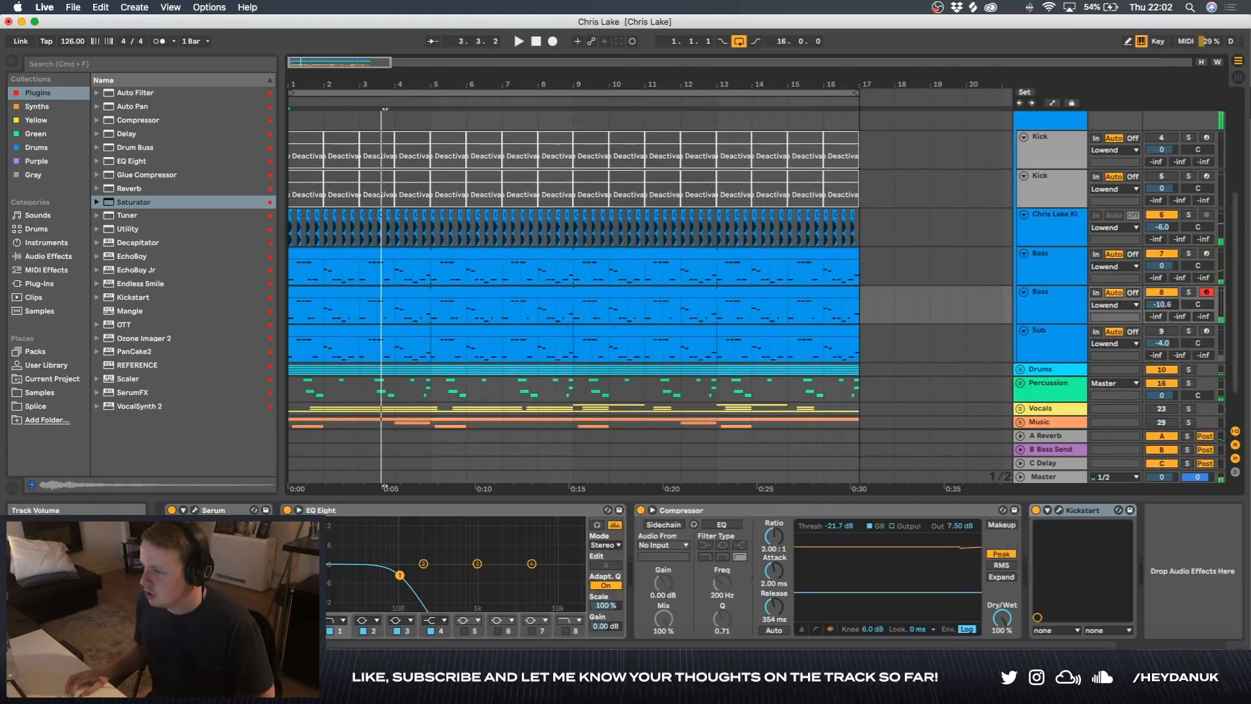
click(1062, 357)
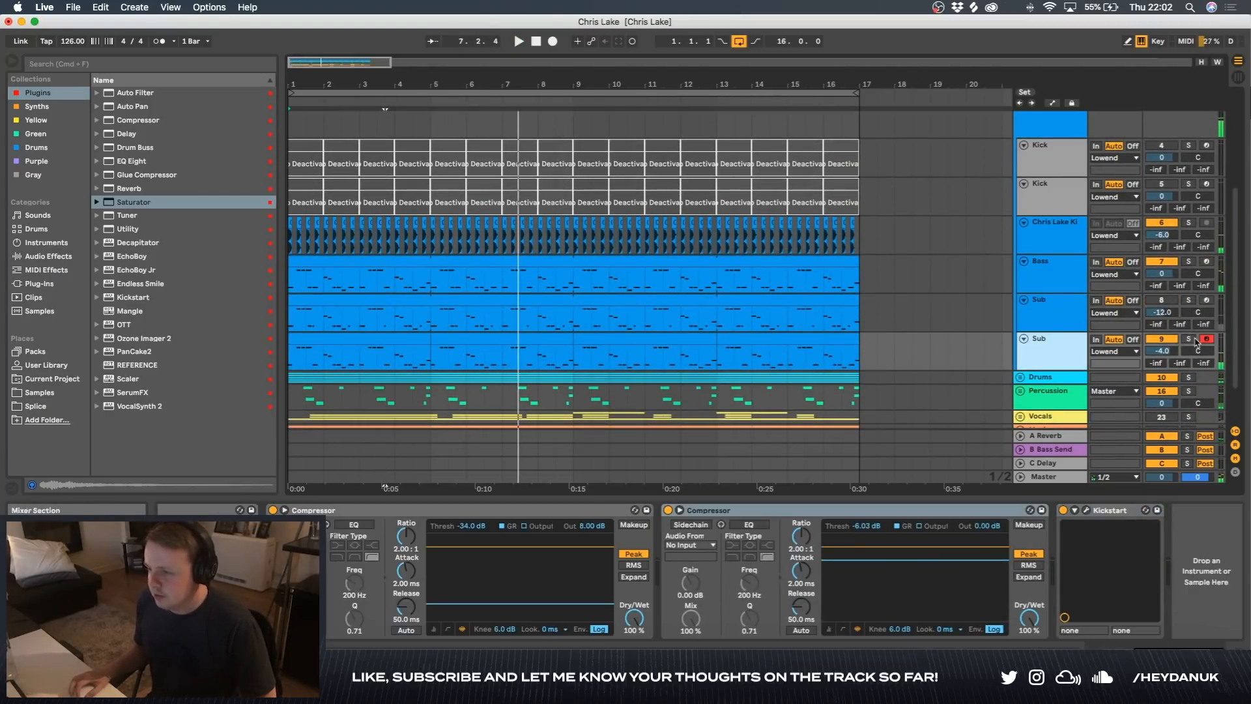
click(1189, 340)
key(space)
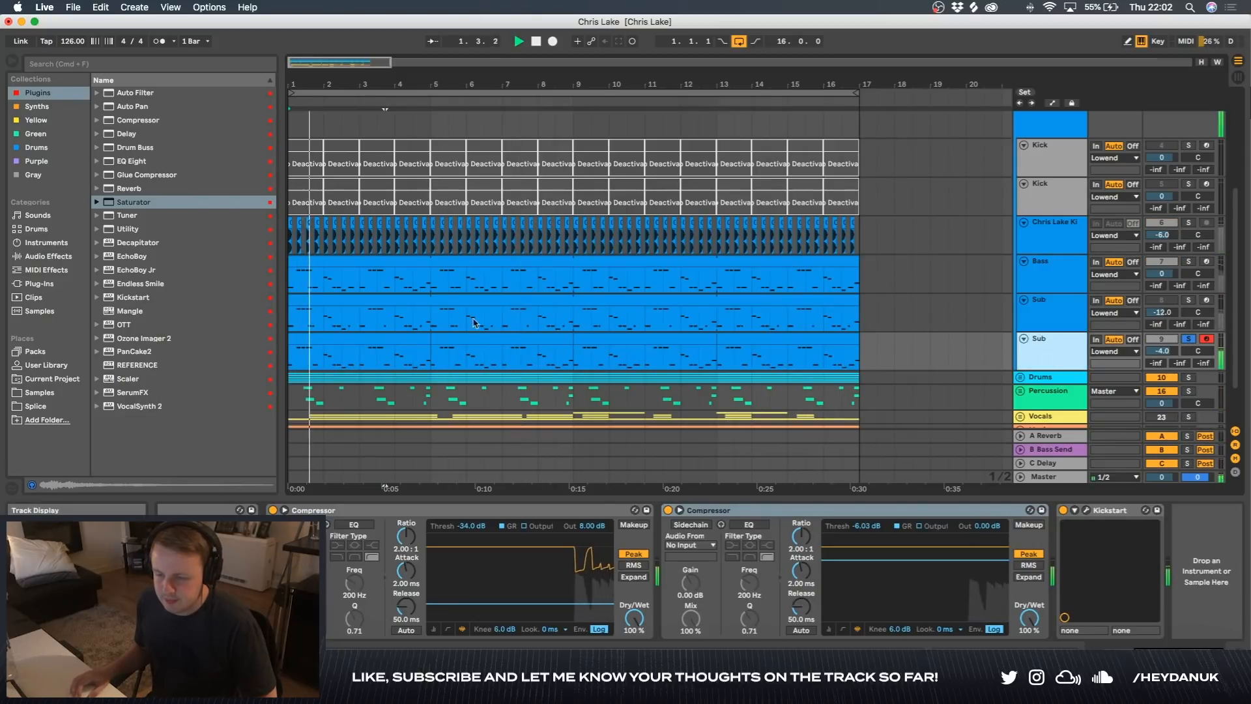
click(355, 338)
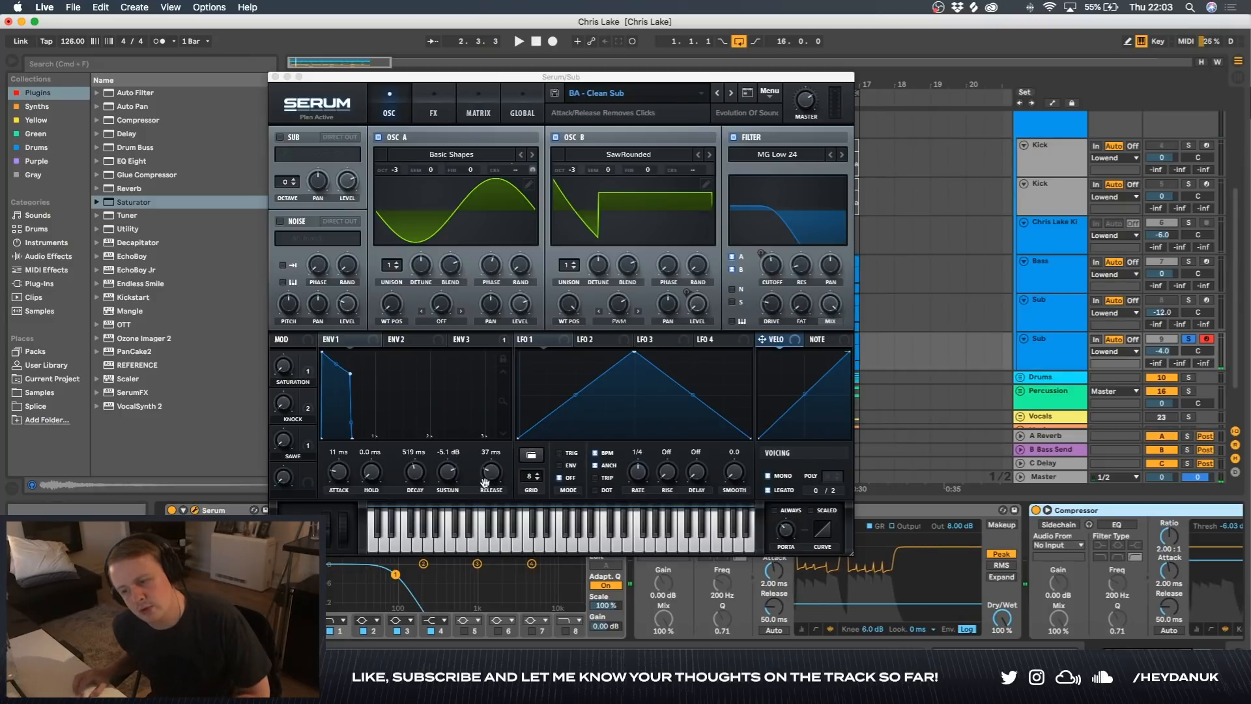
- Set the Clean Sub's Envelope 1 to 494 ms decay, -31.1 dB sustain and 240 ms release, and unsolo the track
key(space)
drag(491, 472, 493, 454)
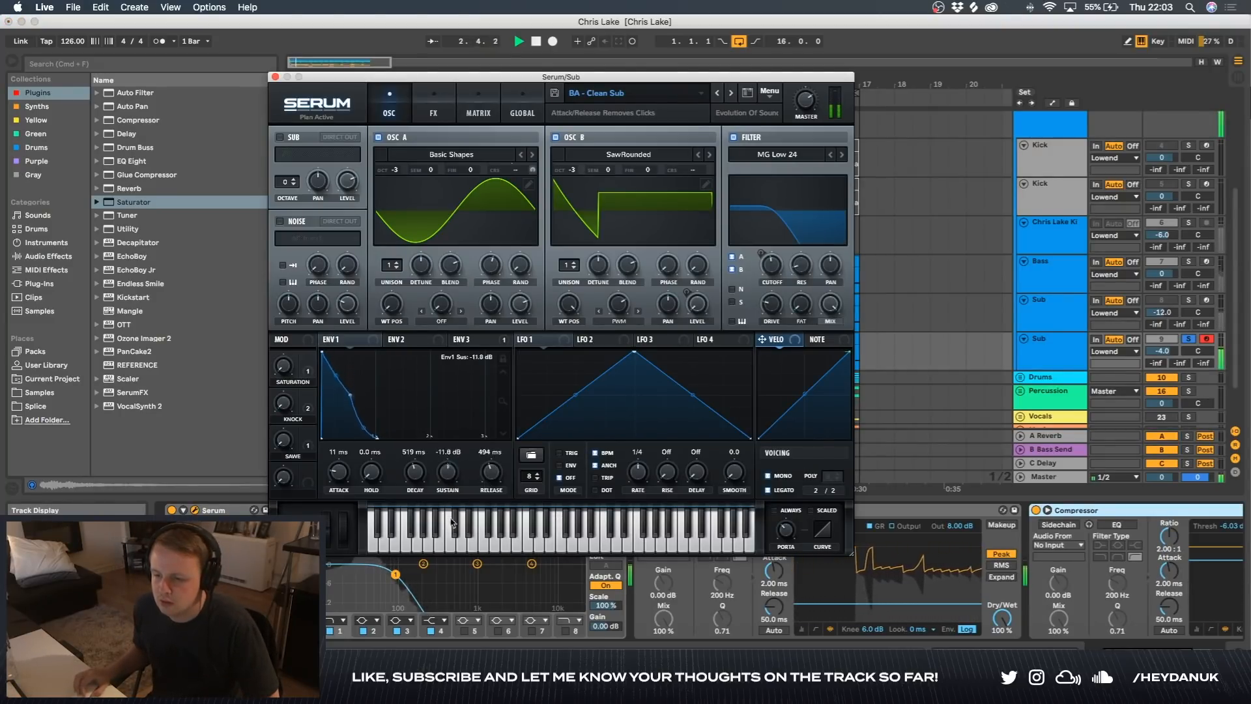
drag(453, 522, 454, 566)
drag(408, 482, 415, 480)
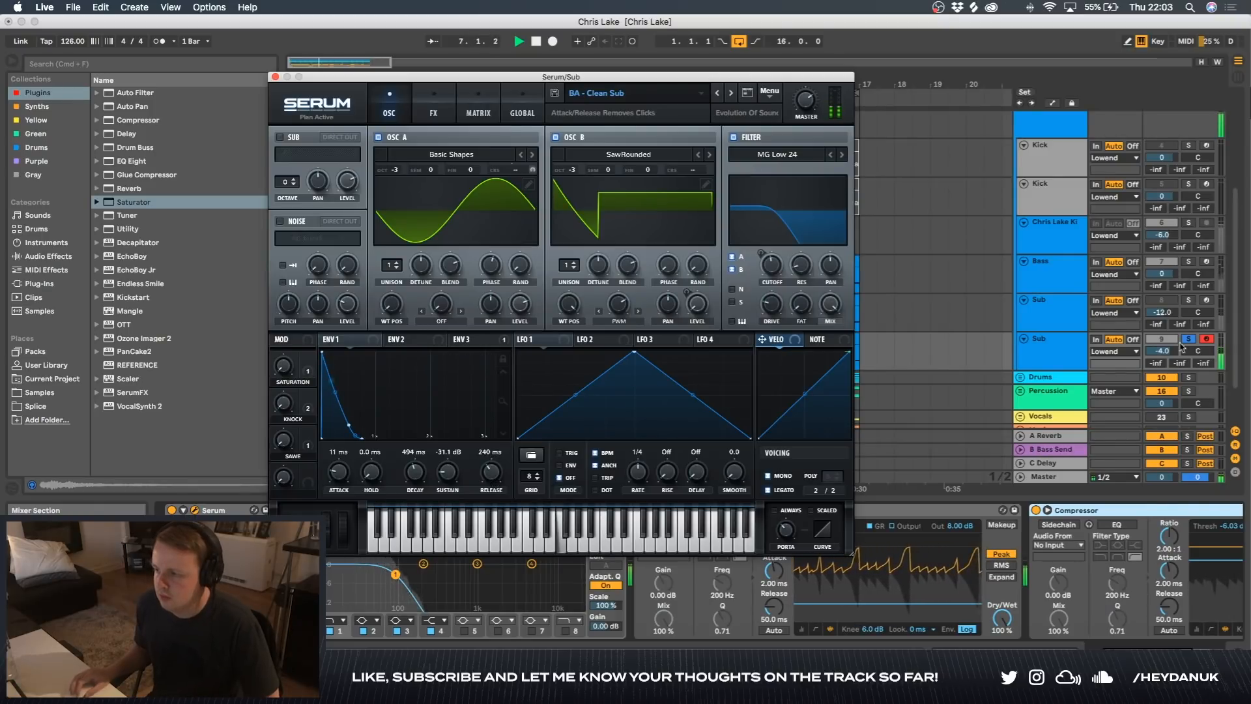
click(1188, 340)
- With the Lowend group soloed, lower the frequency of the highest EQ Eight band on the Bass track and close the Serum window
scroll(1093, 310, up, 3)
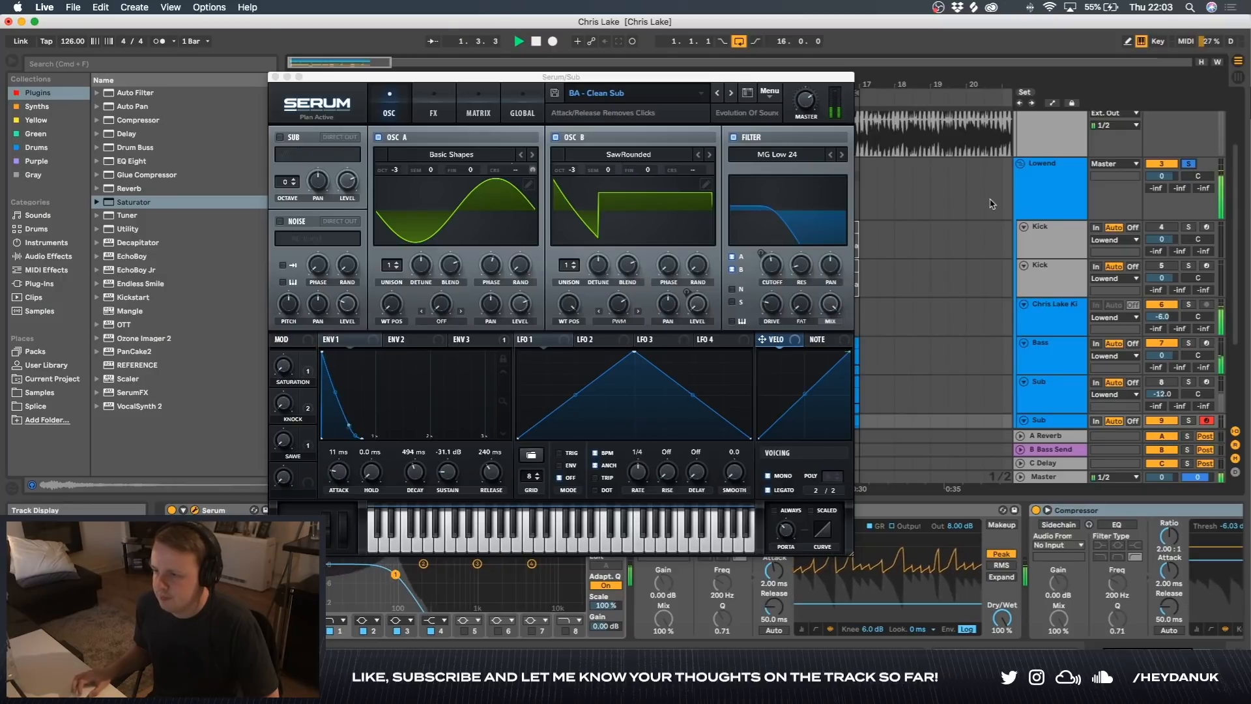
click(1050, 349)
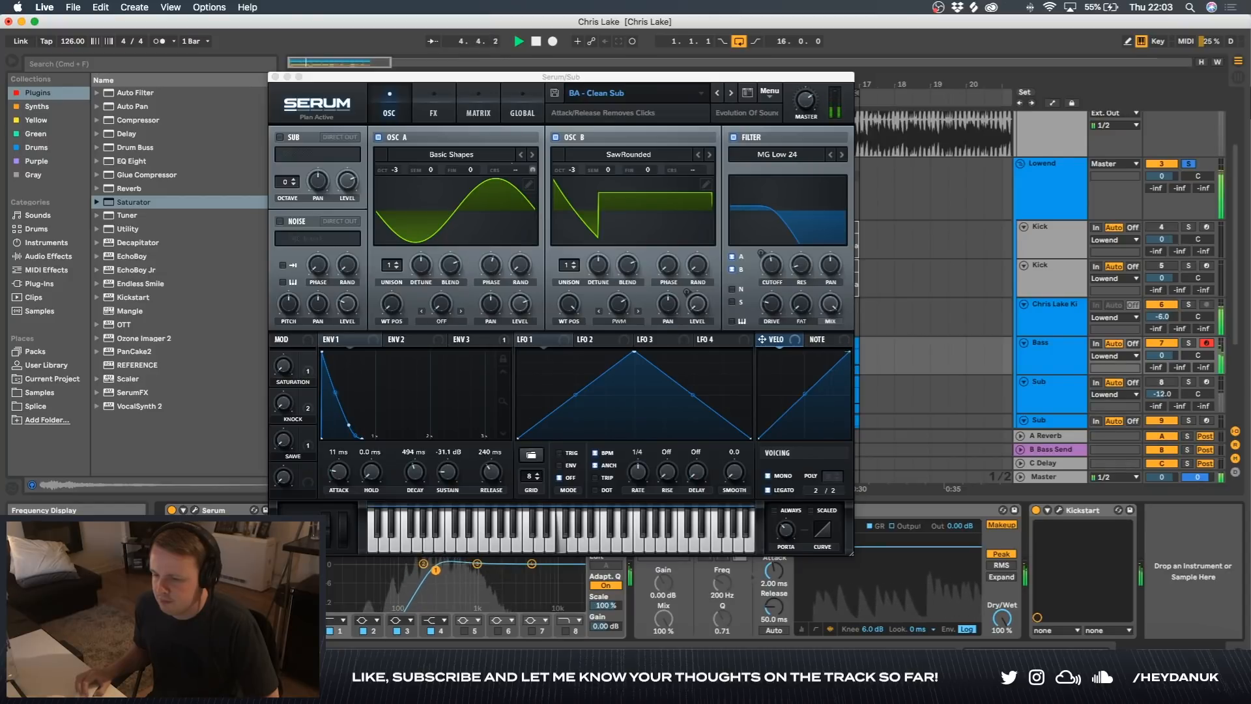
mouse_move(532, 564)
mouse_down()
mouse_move(489, 592)
mouse_move(454, 584)
mouse_move(512, 563)
mouse_up()
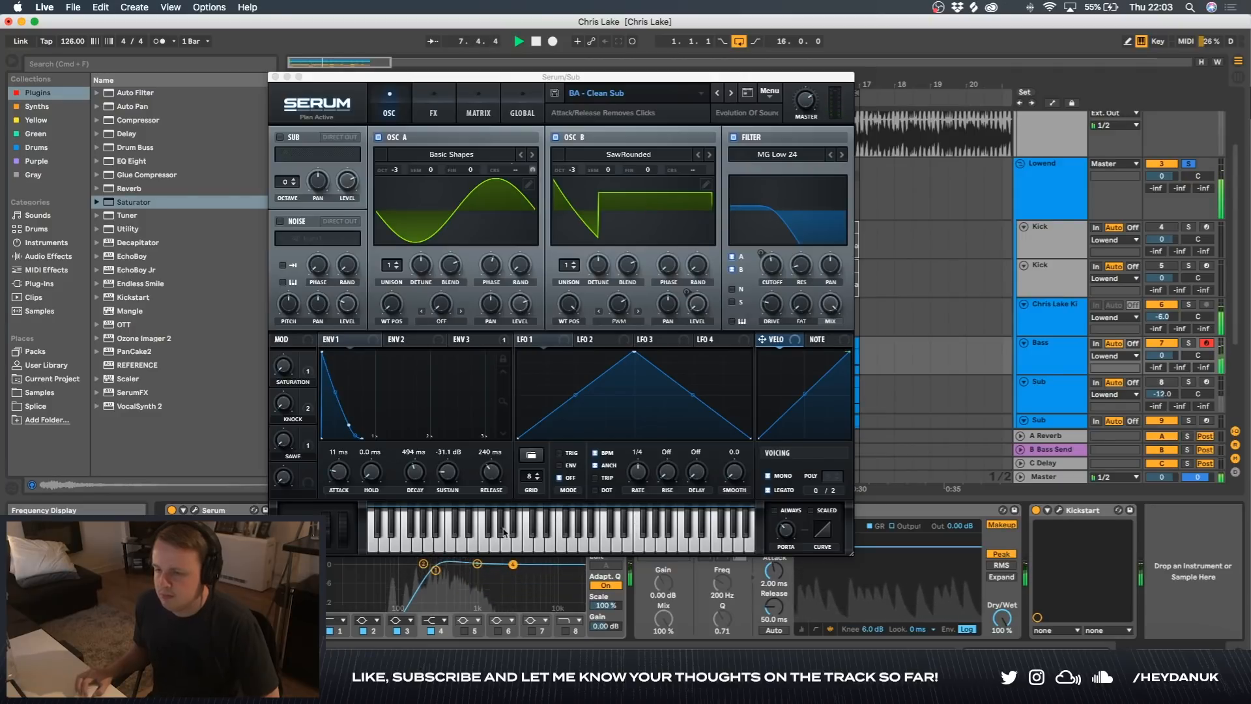
click(276, 77)
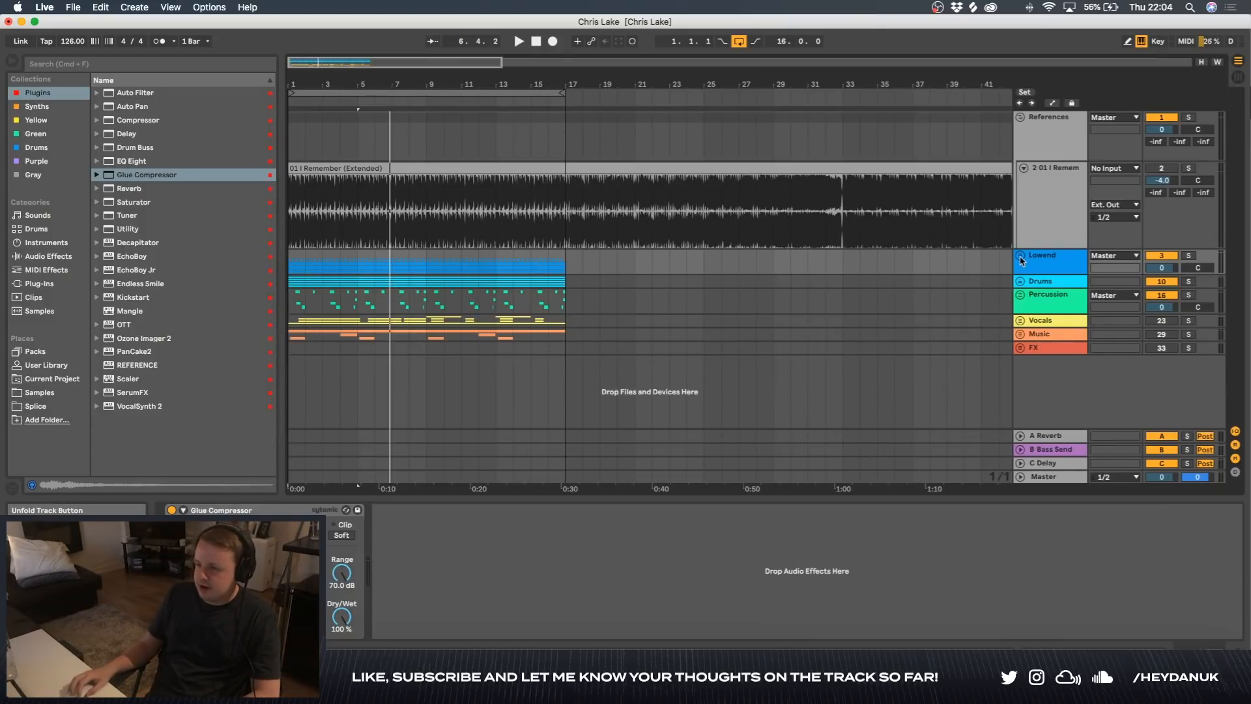
- Fold the AQU vocal phrase track and the Vocals track inside the Vocals group, collapse the group and play the arrangement
click(1020, 257)
click(1021, 256)
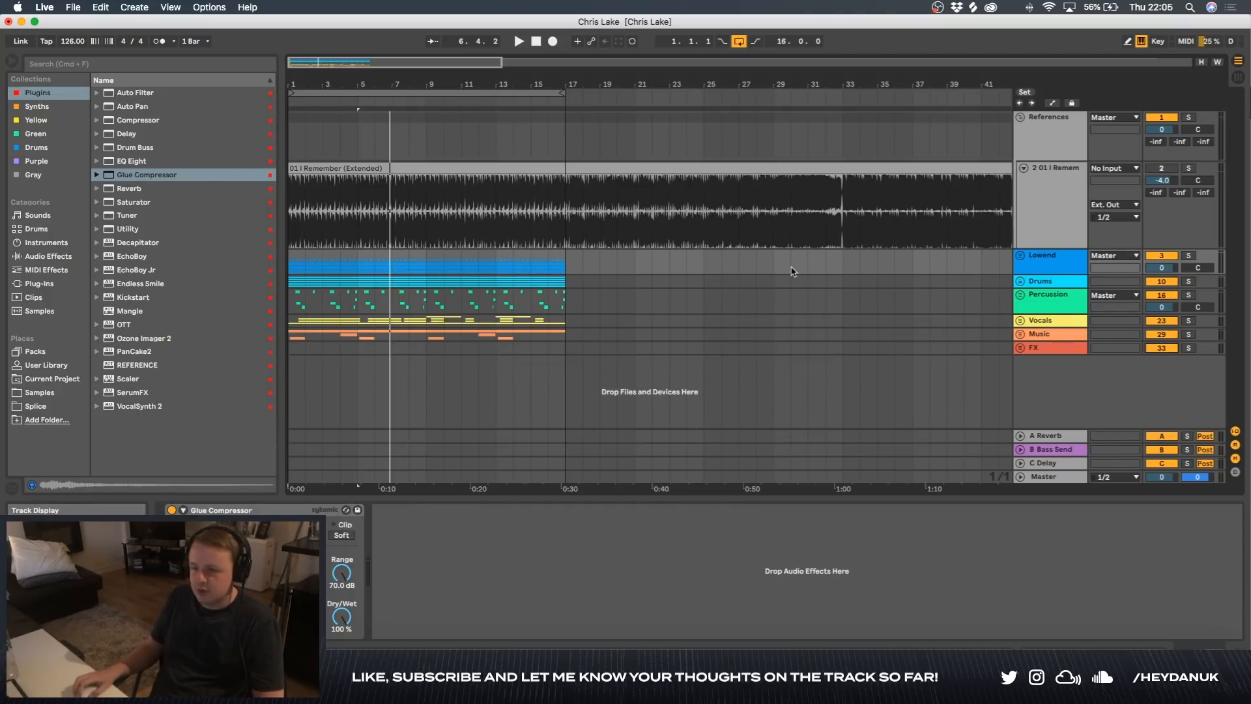
click(1020, 320)
scroll(805, 337, down, 3)
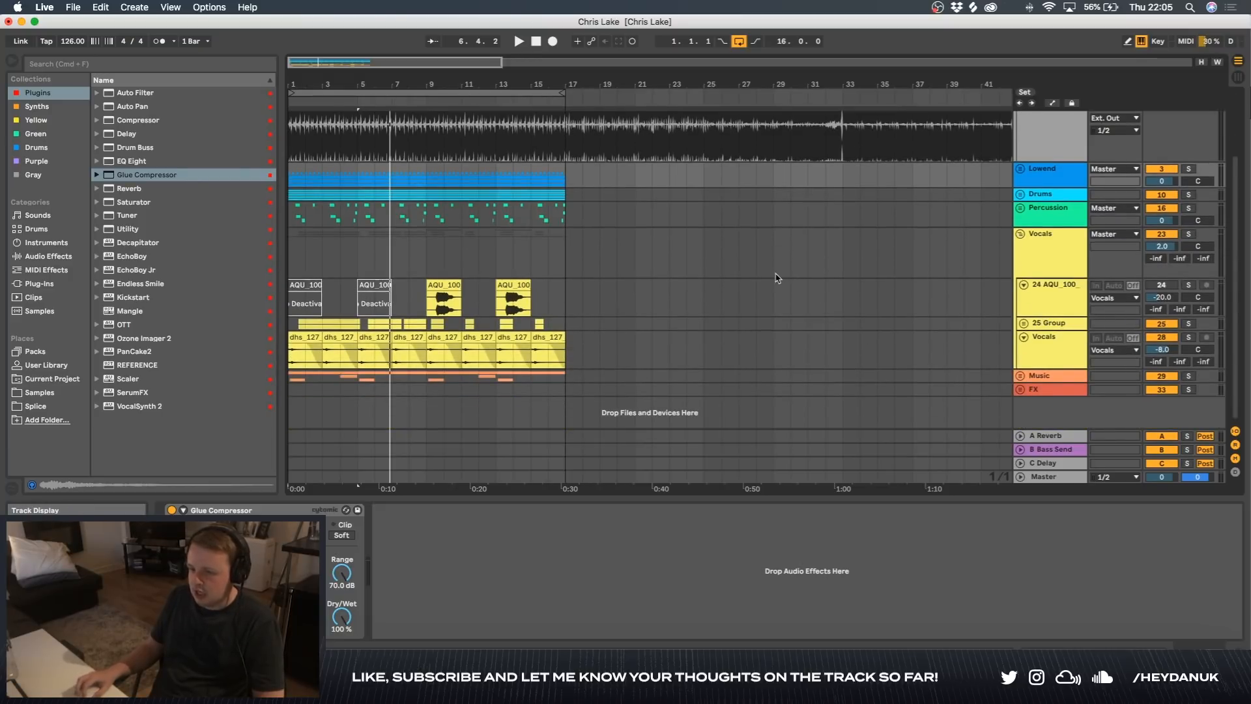
click(1024, 338)
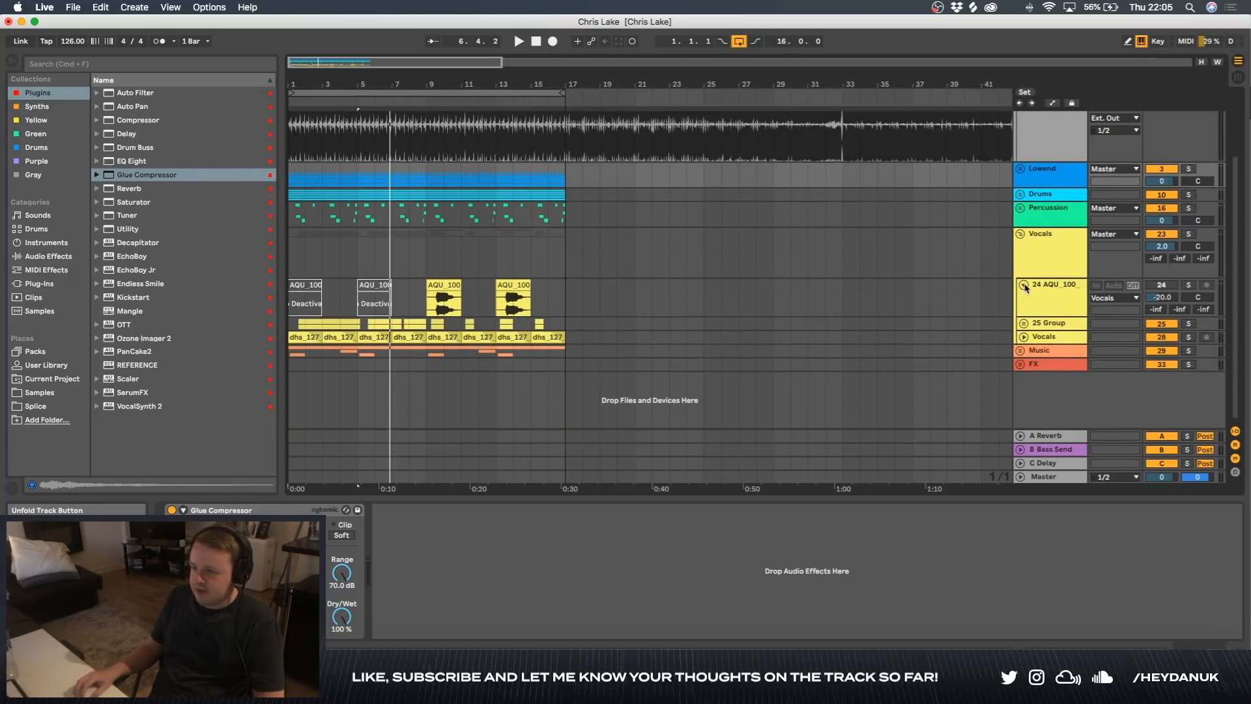
click(1024, 285)
click(1020, 233)
key(space)
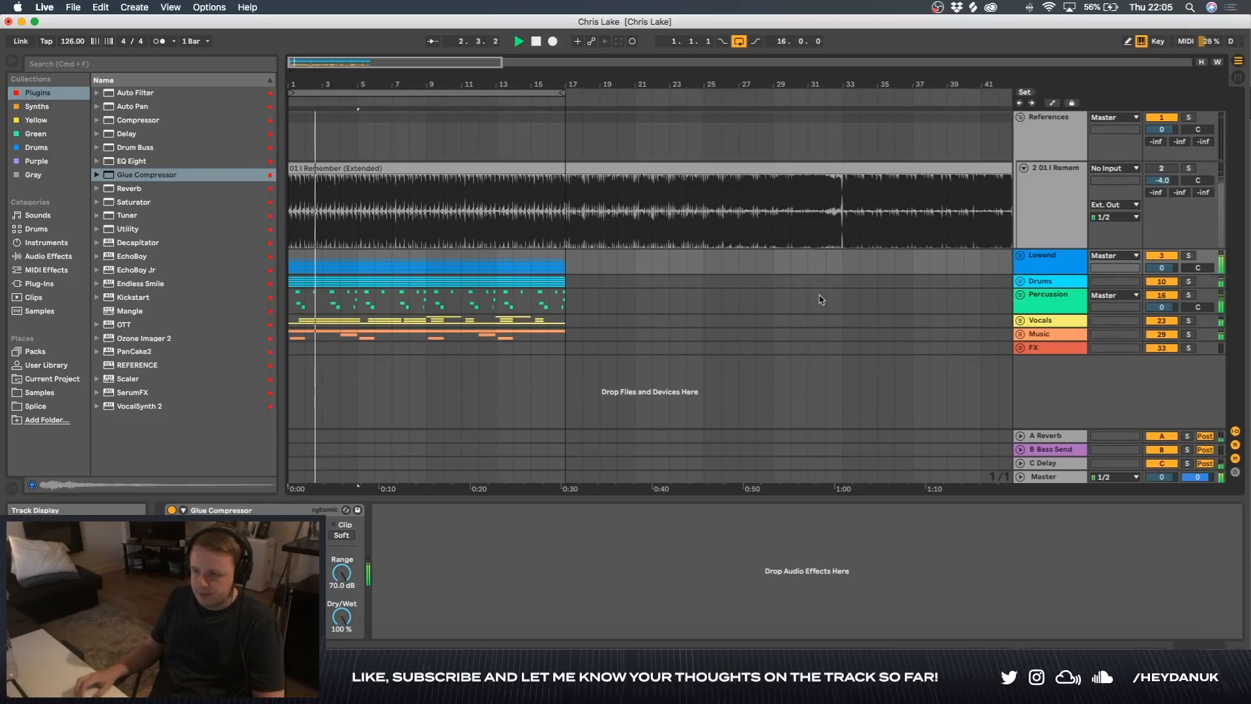
- Expand the Vocals and Music groups to examine the vocal clips alongside the Serum and audio parts
click(1020, 321)
scroll(891, 290, down, 2)
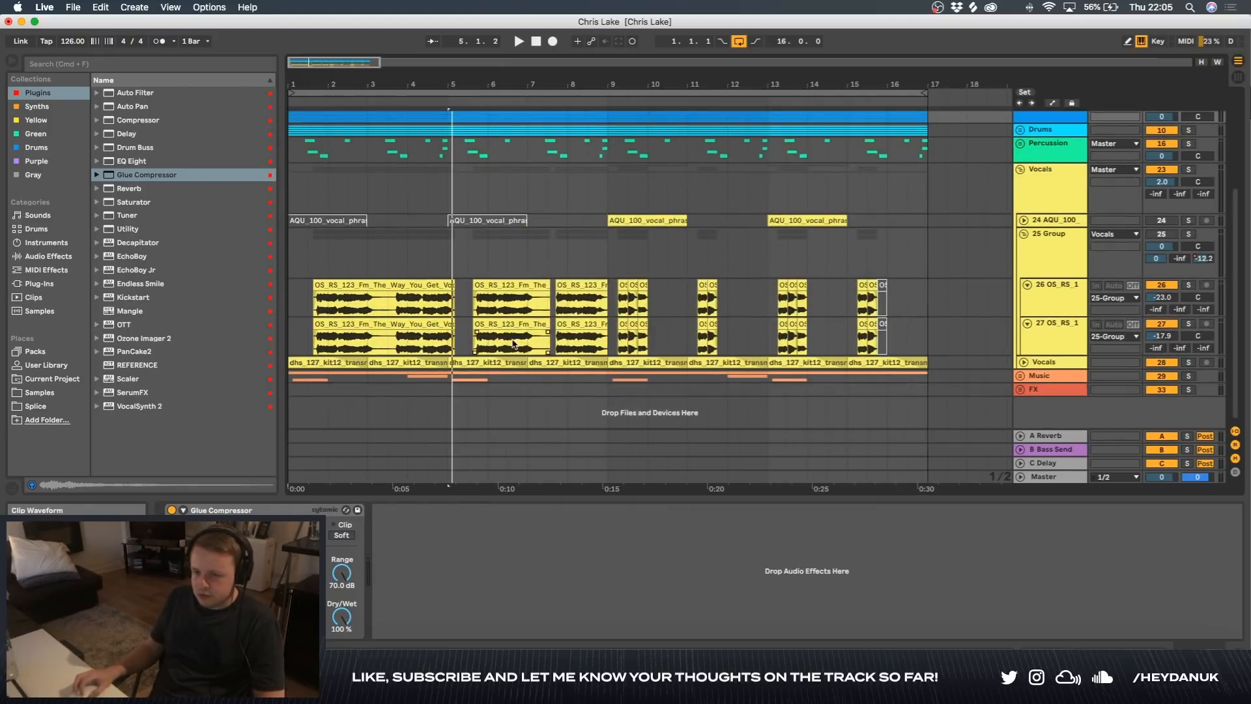
click(1020, 376)
scroll(428, 330, down, 7)
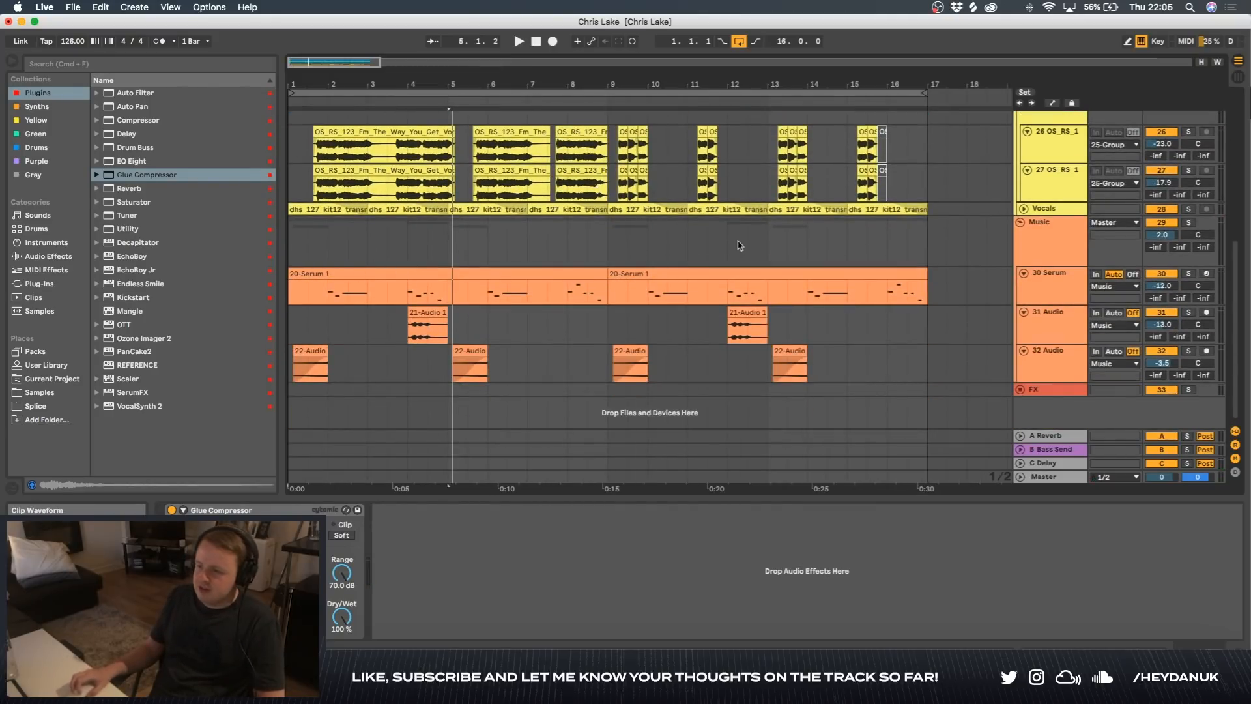
scroll(886, 249, up, 2)
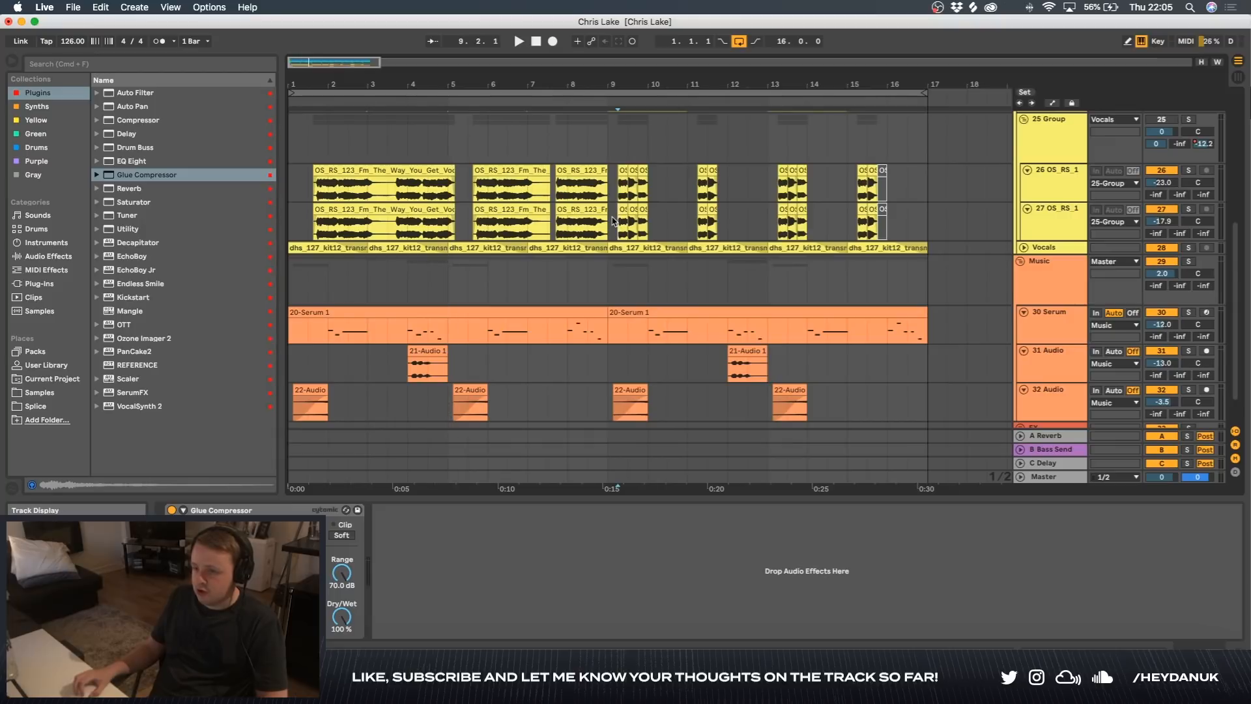
- Compare the chopped vocal clips after bar 9 with the Serum melody at bar 12, and play the section from bar 9
click(633, 213)
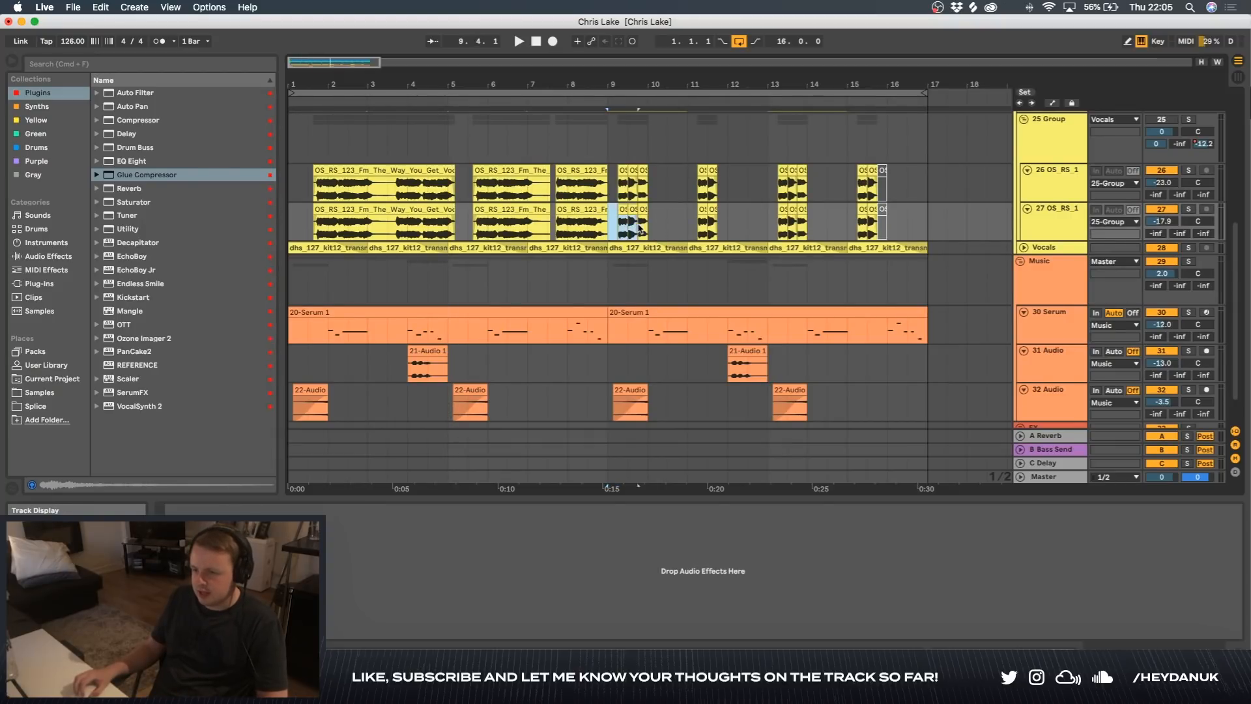
drag(688, 222, 727, 221)
click(726, 338)
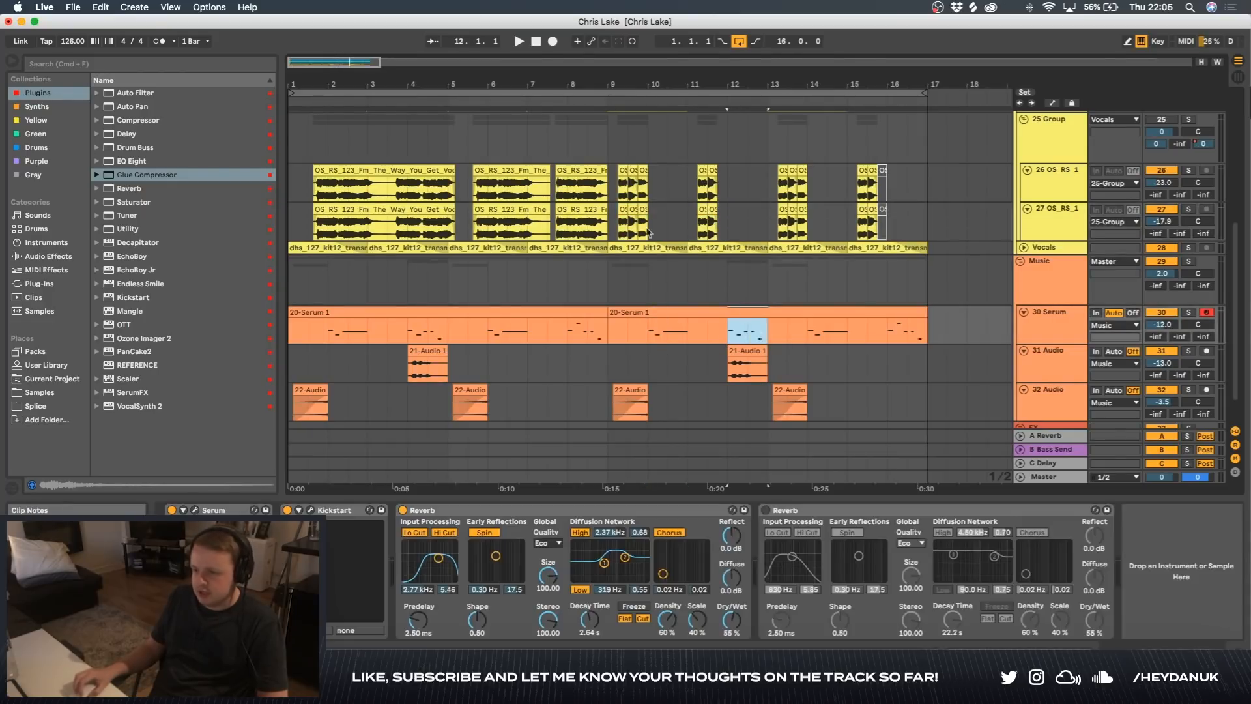
click(731, 287)
key(space)
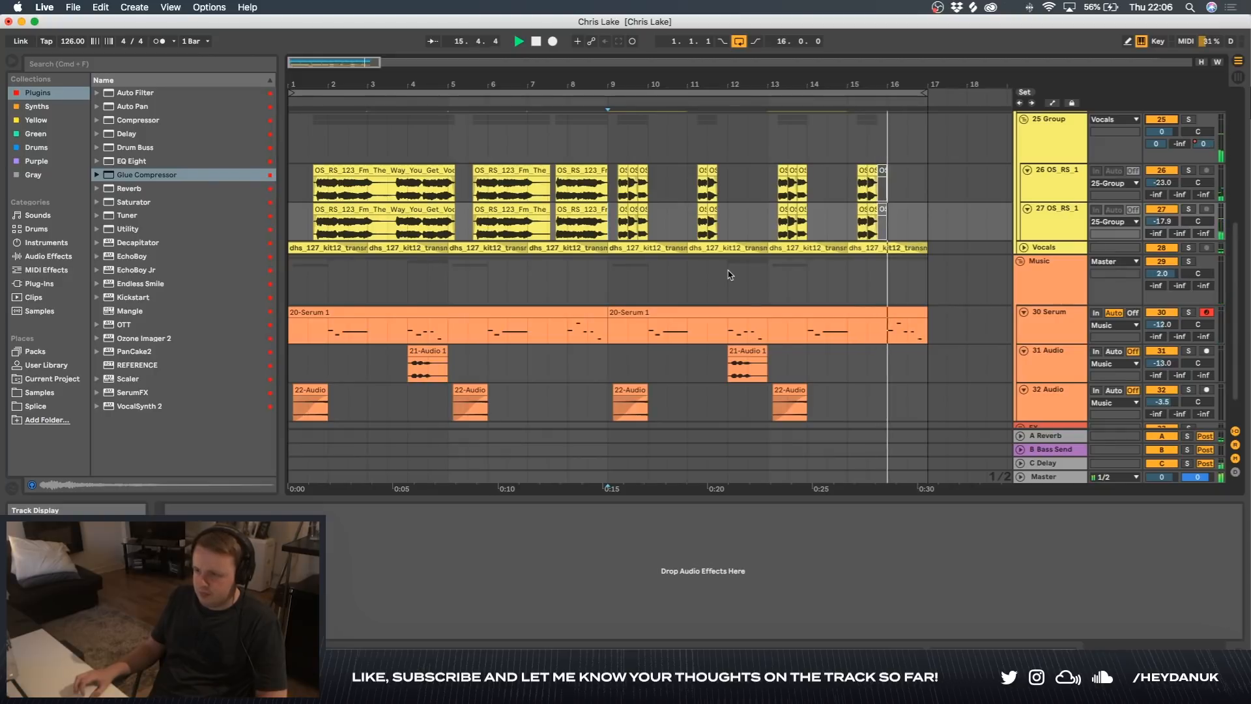
- Stop playback, collapse the References group and deactivate it
key(space)
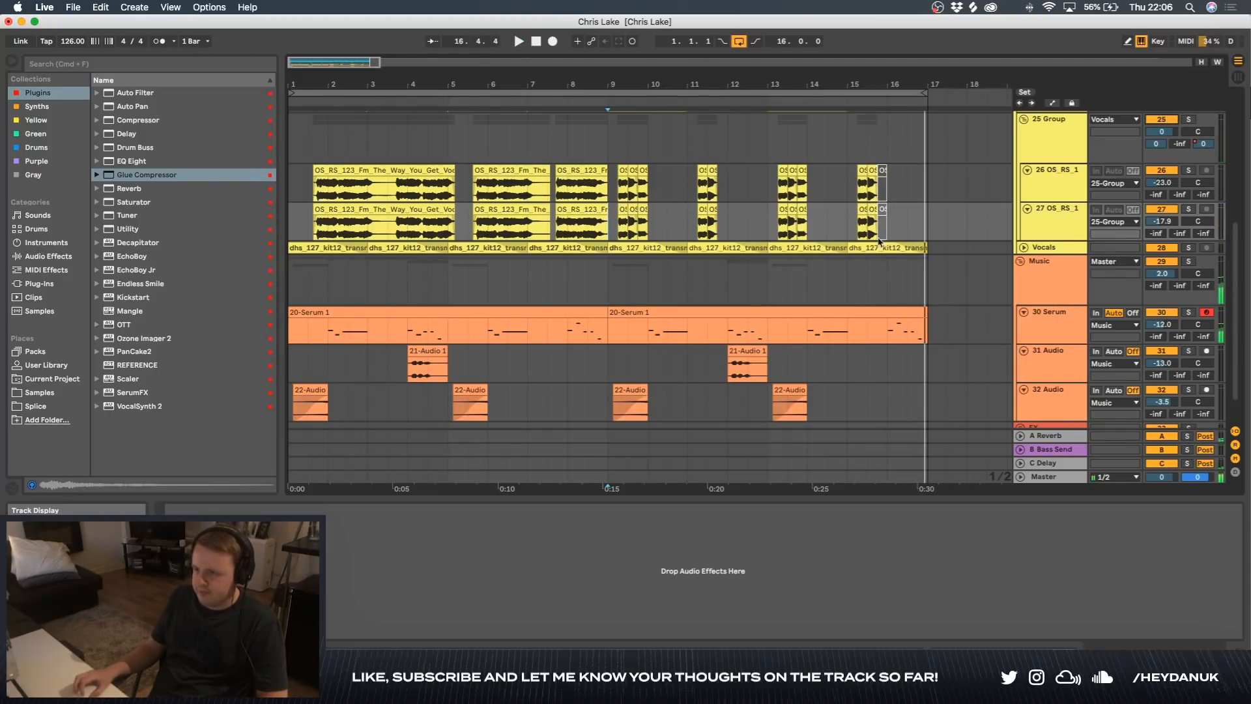
scroll(1134, 193, up, 3)
scroll(1086, 182, down, 3)
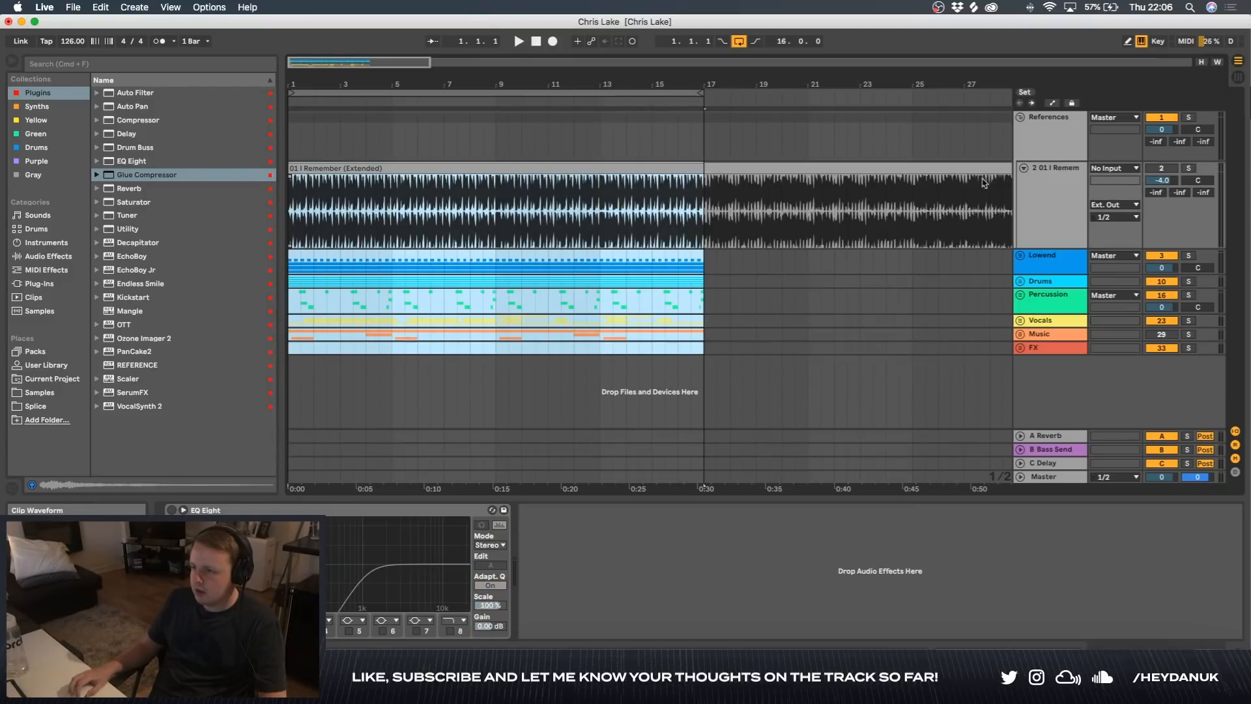
click(1020, 118)
click(743, 209)
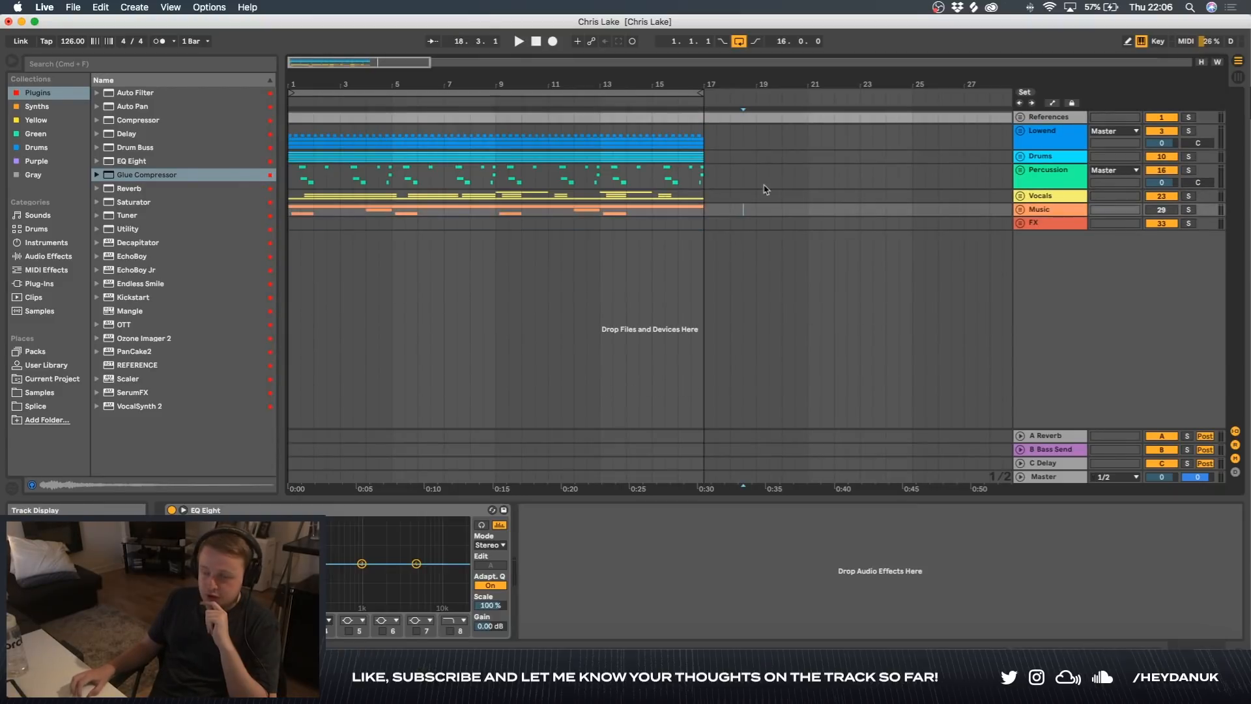
click(1161, 117)
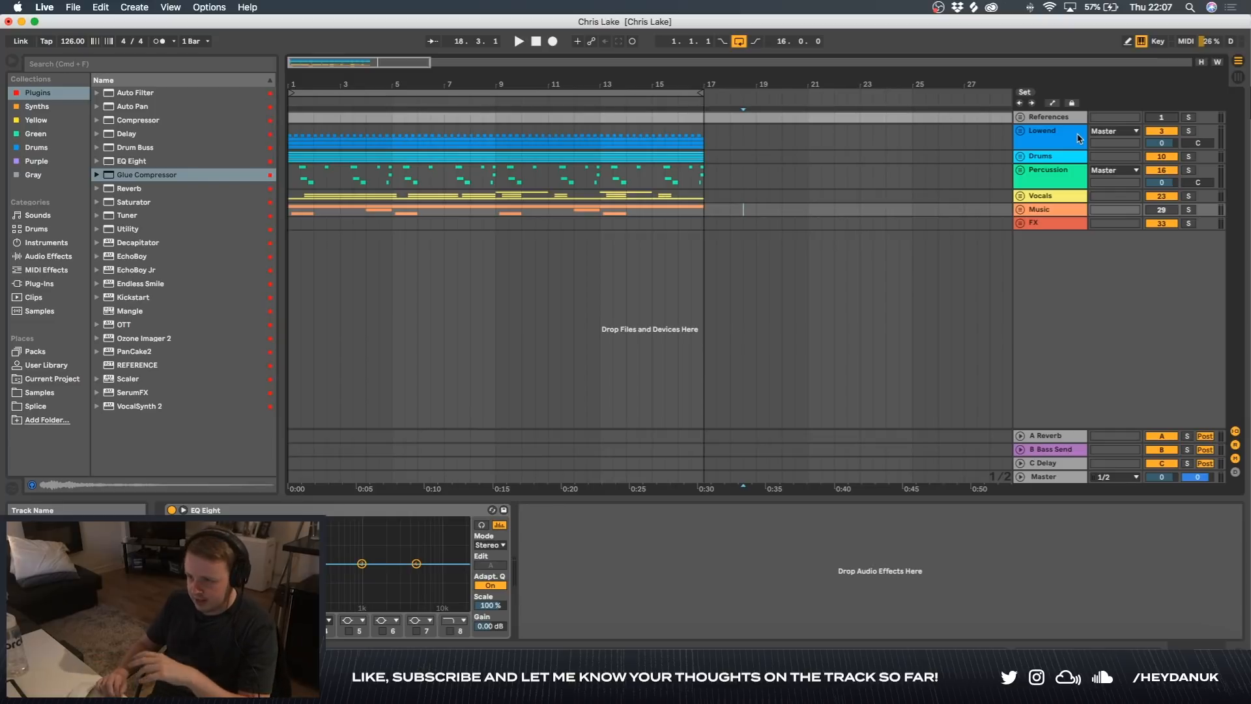
- Examine the full length of the I Remember reference track against the 16-bar loop for section changes
scroll(522, 158, down, 6)
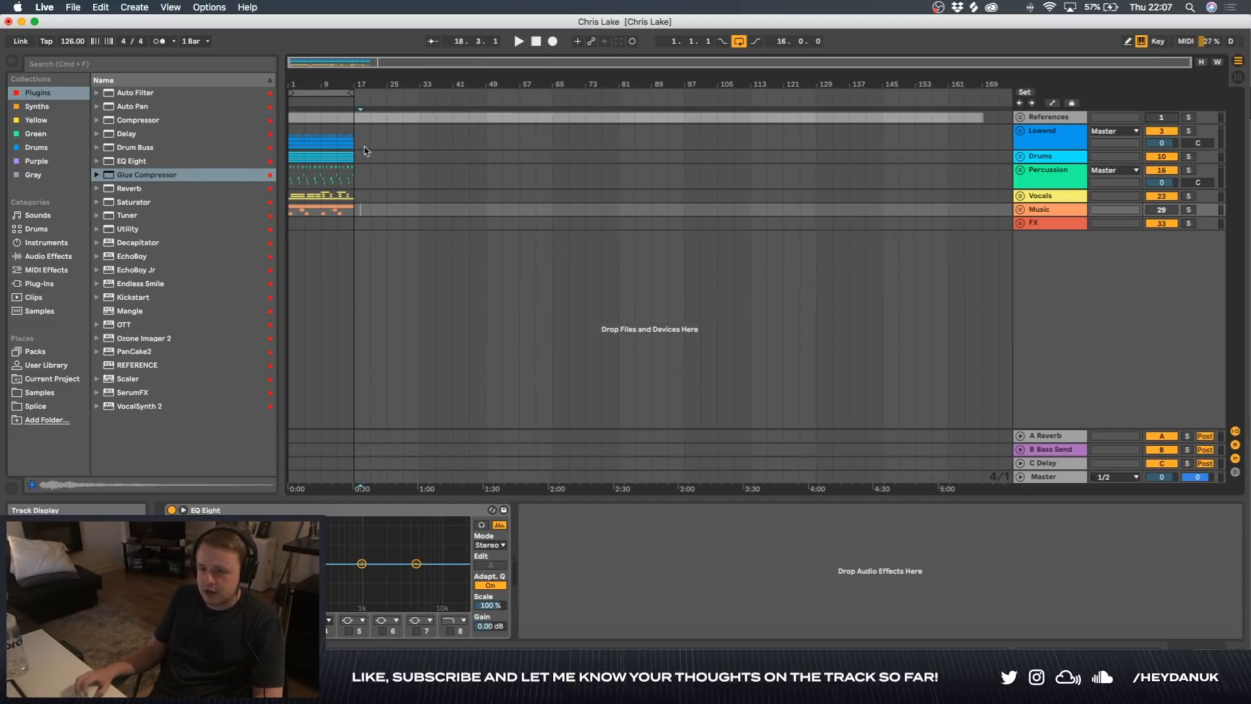
drag(355, 142, 319, 209)
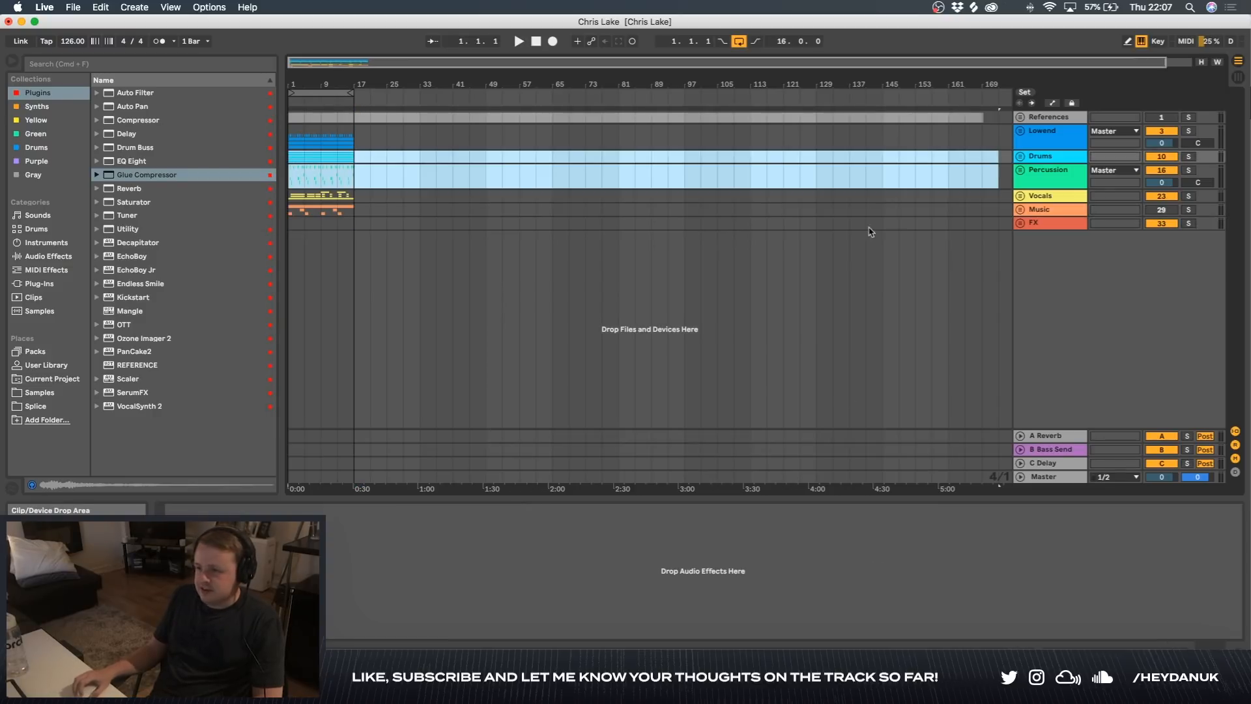
scroll(452, 184, up, 3)
scroll(446, 184, left, 4)
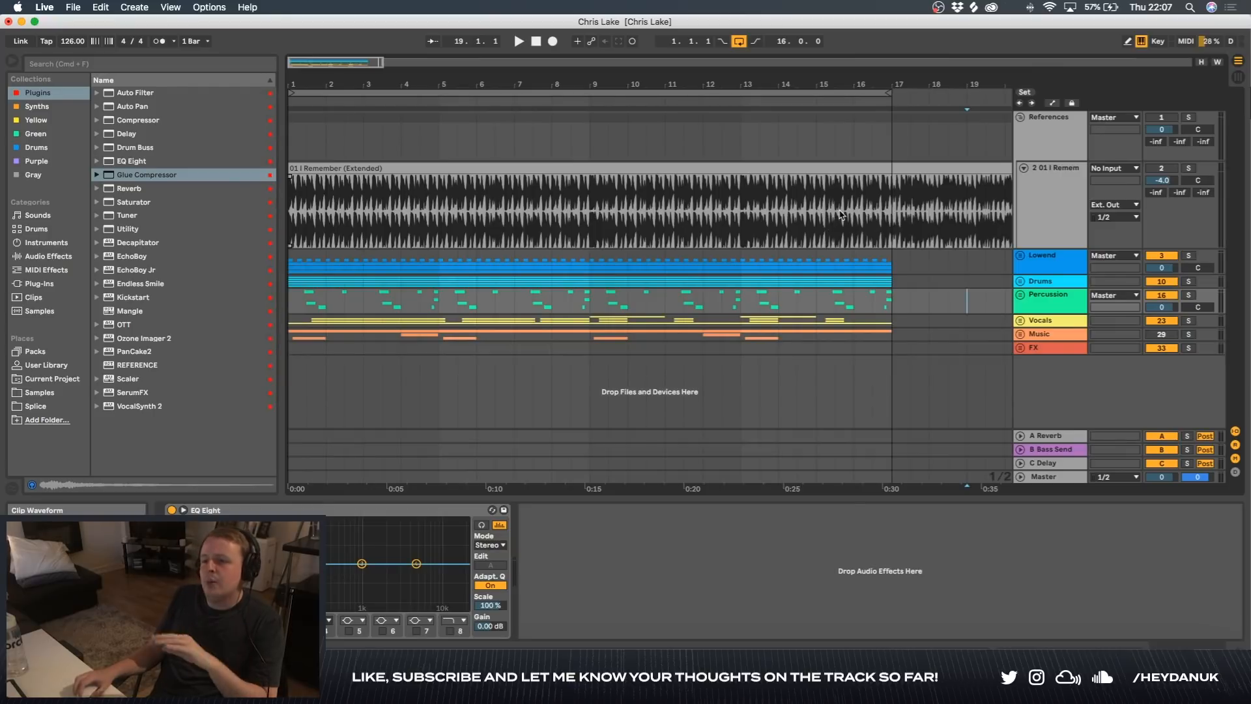
scroll(754, 139, right, 10)
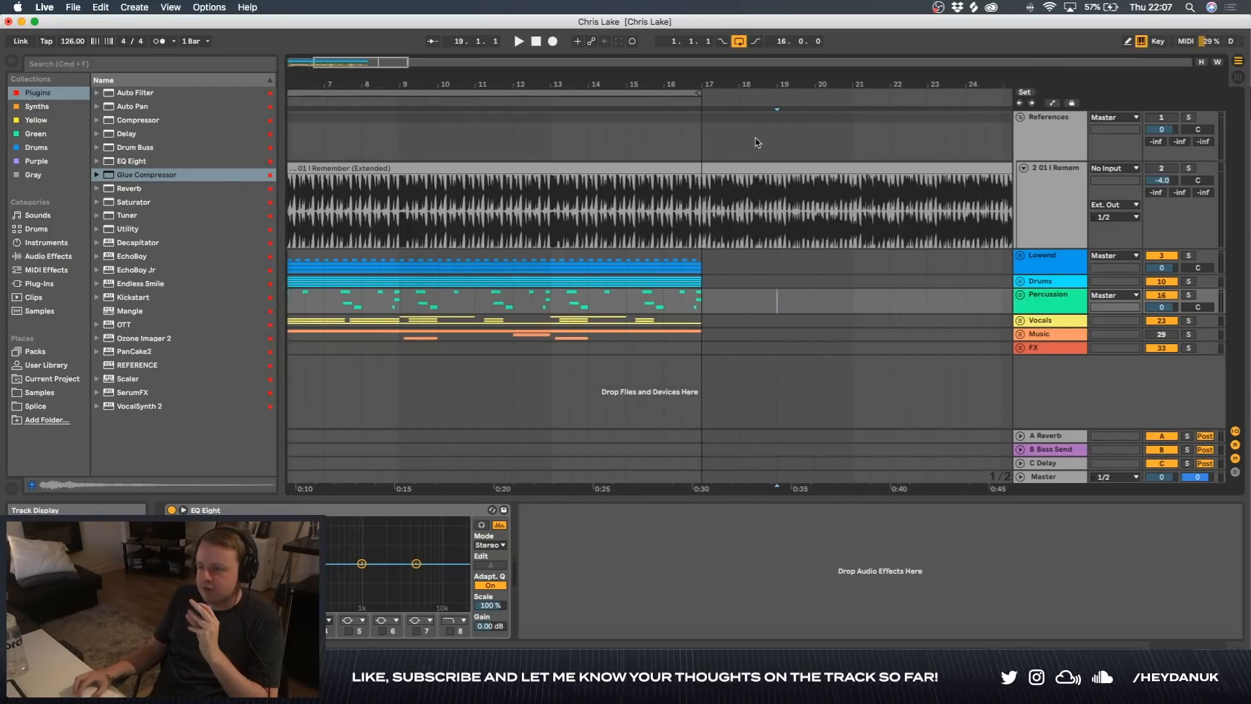
scroll(753, 142, left, 10)
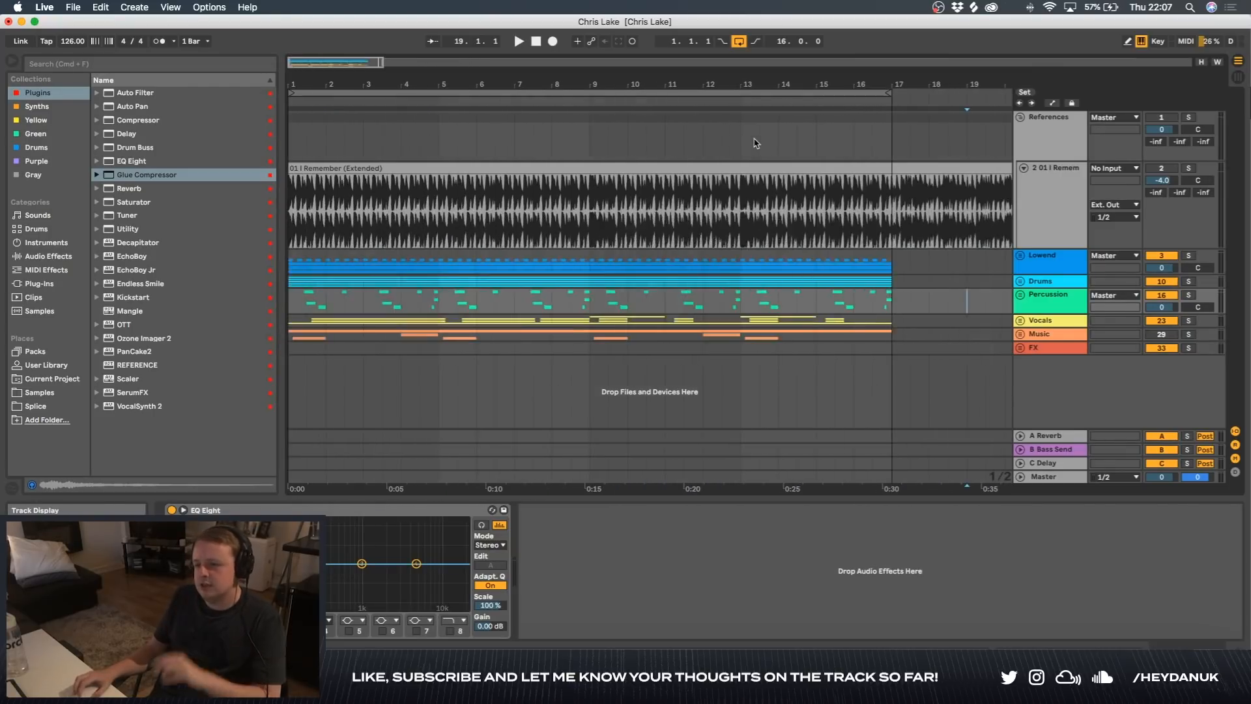
scroll(719, 145, down, 8)
scroll(485, 190, up, 5)
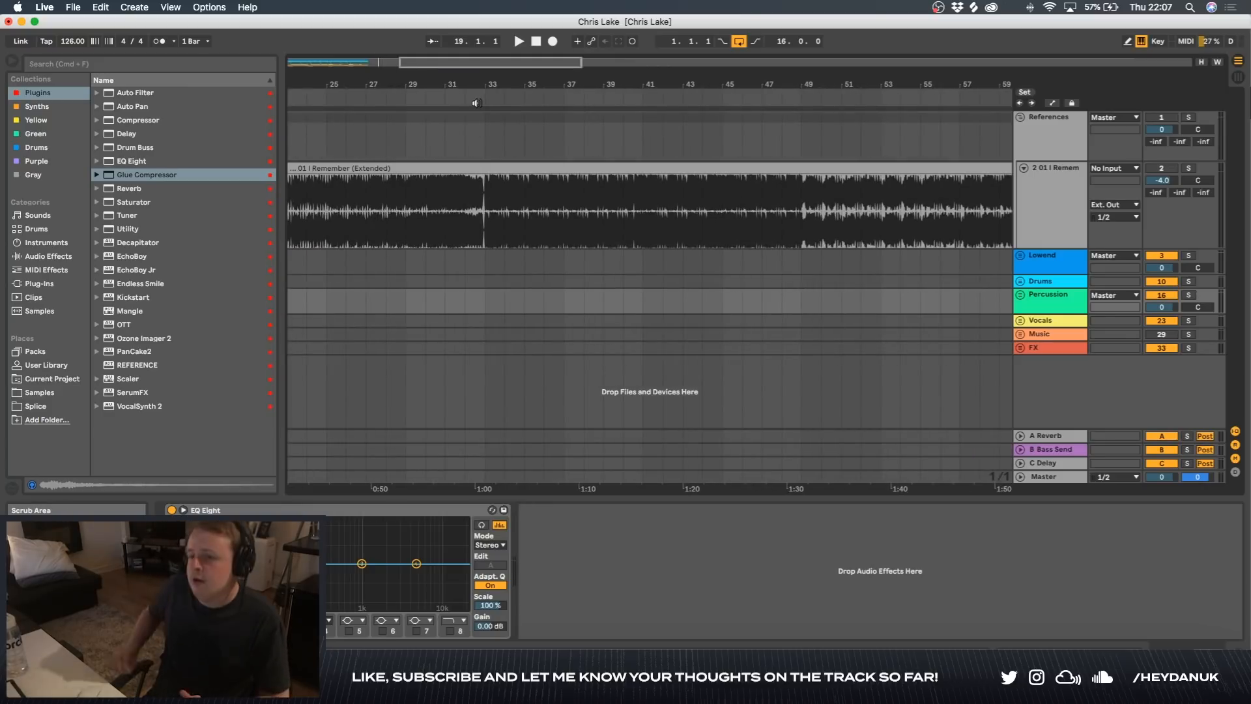
scroll(605, 120, left, 12)
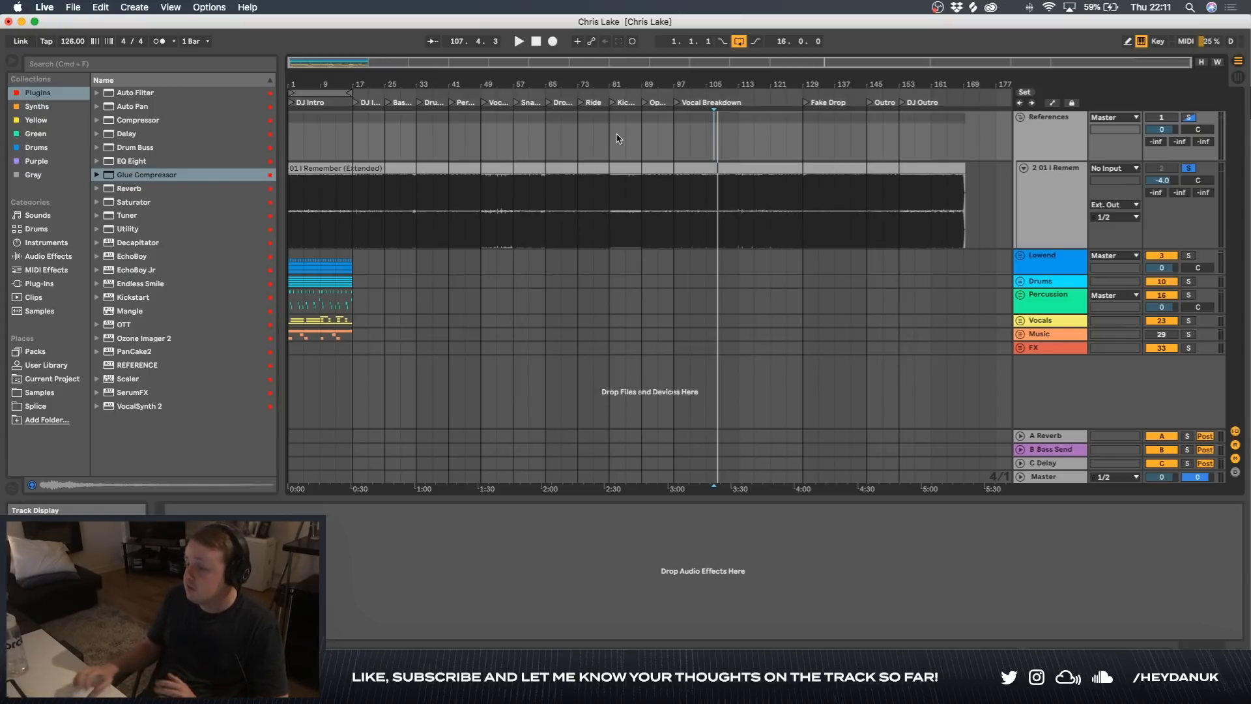
- Review the reference's DJ Intro and highlight its DJ Intro + Vocal section from bar 17 to bar 25
scroll(339, 129, up, 10)
scroll(346, 125, left, 5)
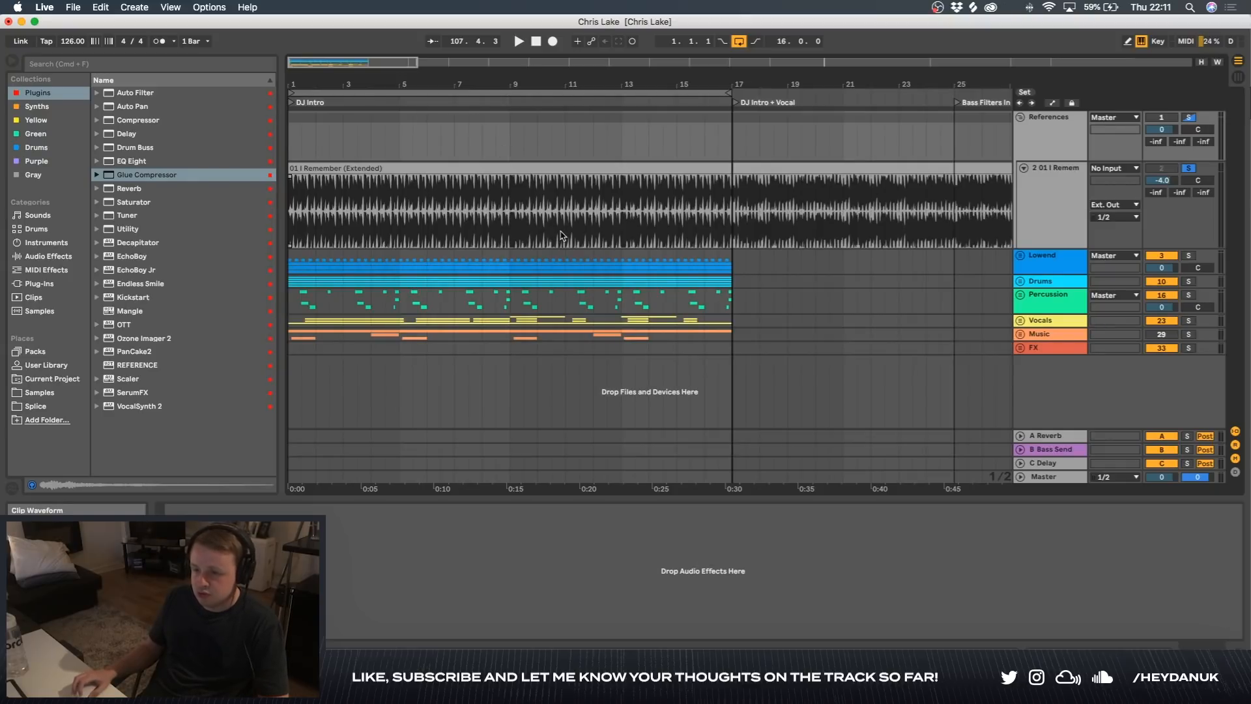
scroll(531, 142, right, 4)
scroll(531, 142, up, 3)
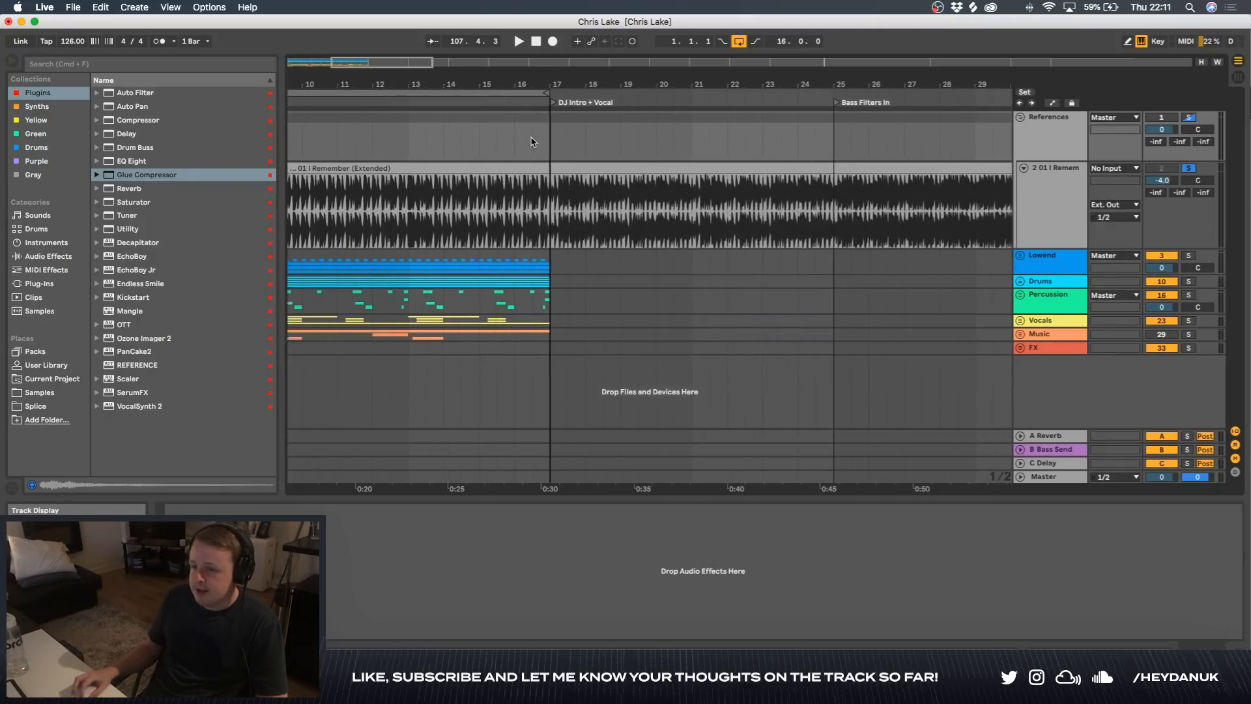
scroll(531, 142, left, 4)
scroll(531, 142, right, 5)
drag(439, 141, 719, 145)
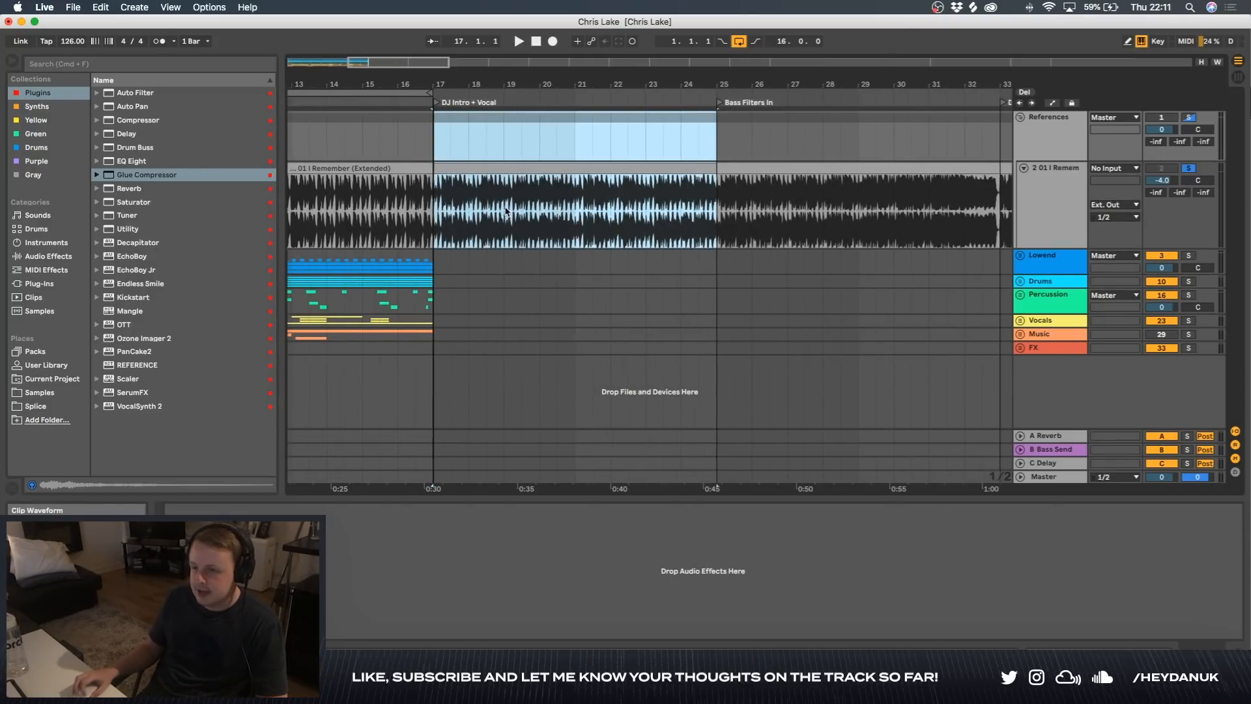
- Highlight the reference's Bass Filters In section from bar 25 and its Drums + Bass section from bar 33 to bar 41
scroll(503, 211, right, 3)
click(790, 194)
drag(790, 194, 823, 195)
scroll(568, 202, right, 3)
scroll(475, 197, right, 3)
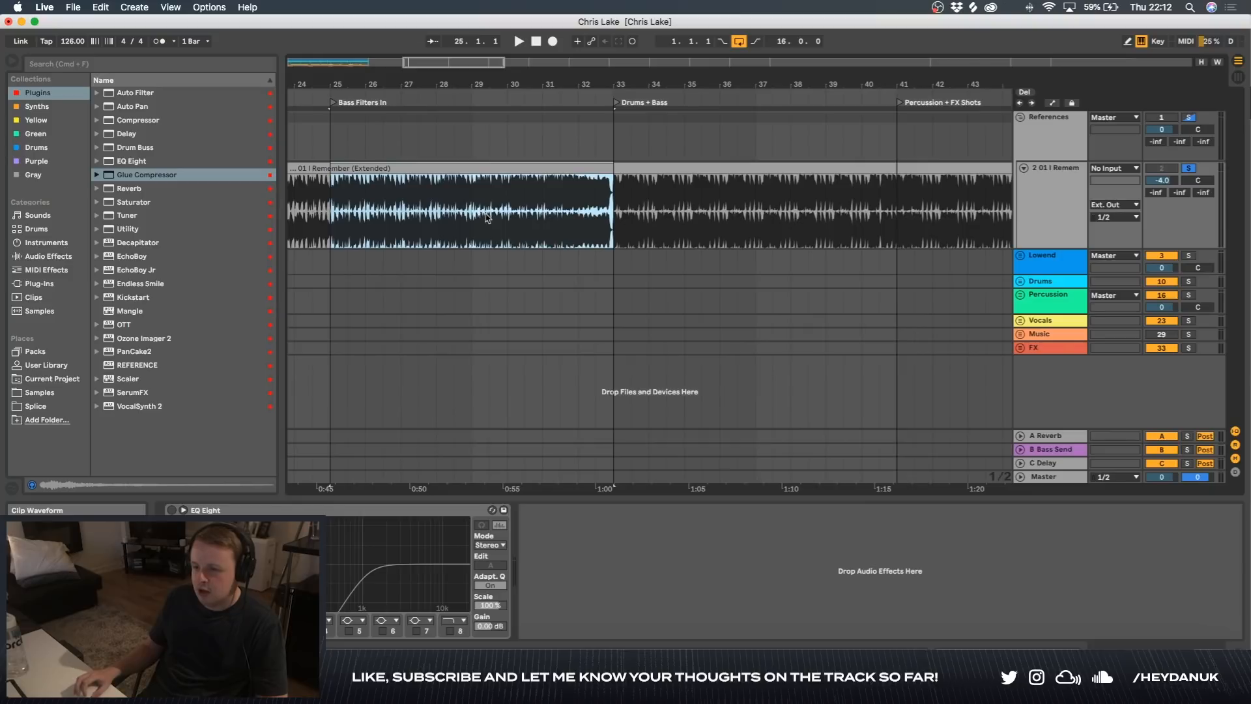
scroll(598, 217, right, 3)
drag(510, 202, 795, 198)
scroll(602, 187, down, 3)
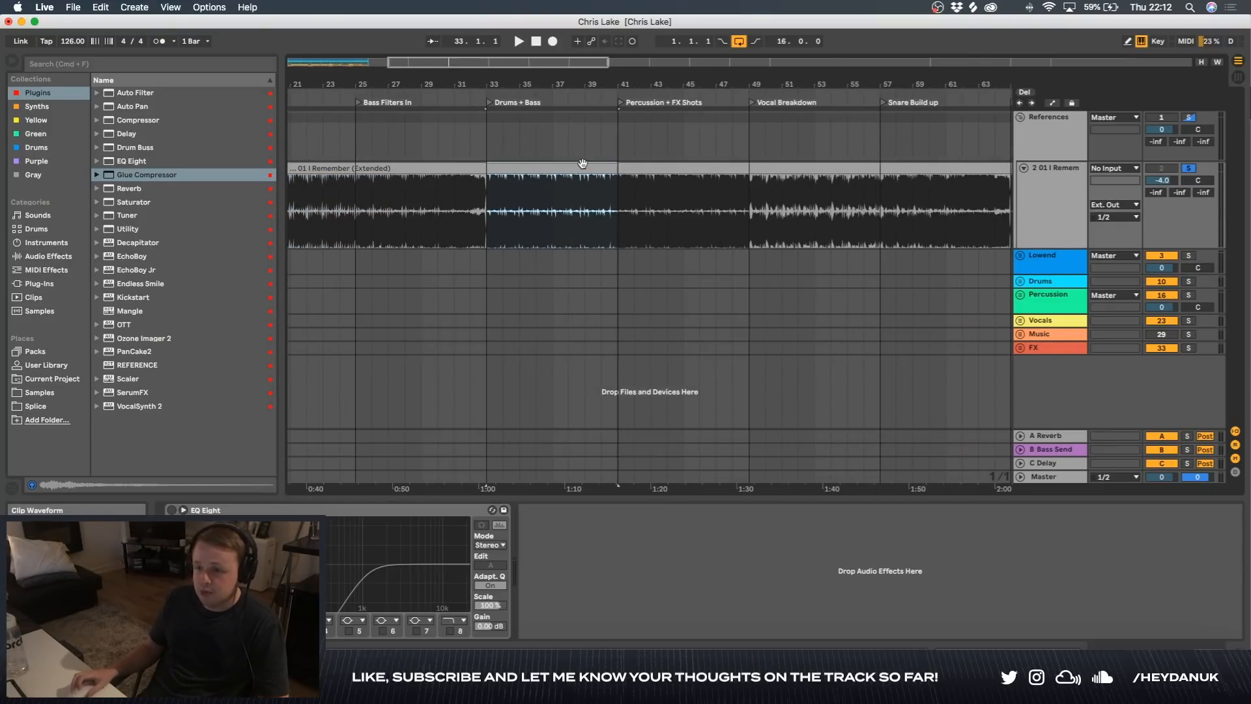
- Highlight the reference's Percussion + FX Shots section from bar 41, and look over its Vocal Breakdown and Snare Build up through bar 65
scroll(579, 173, up, 3)
drag(525, 196, 885, 197)
scroll(735, 198, down, 3)
scroll(727, 190, right, 4)
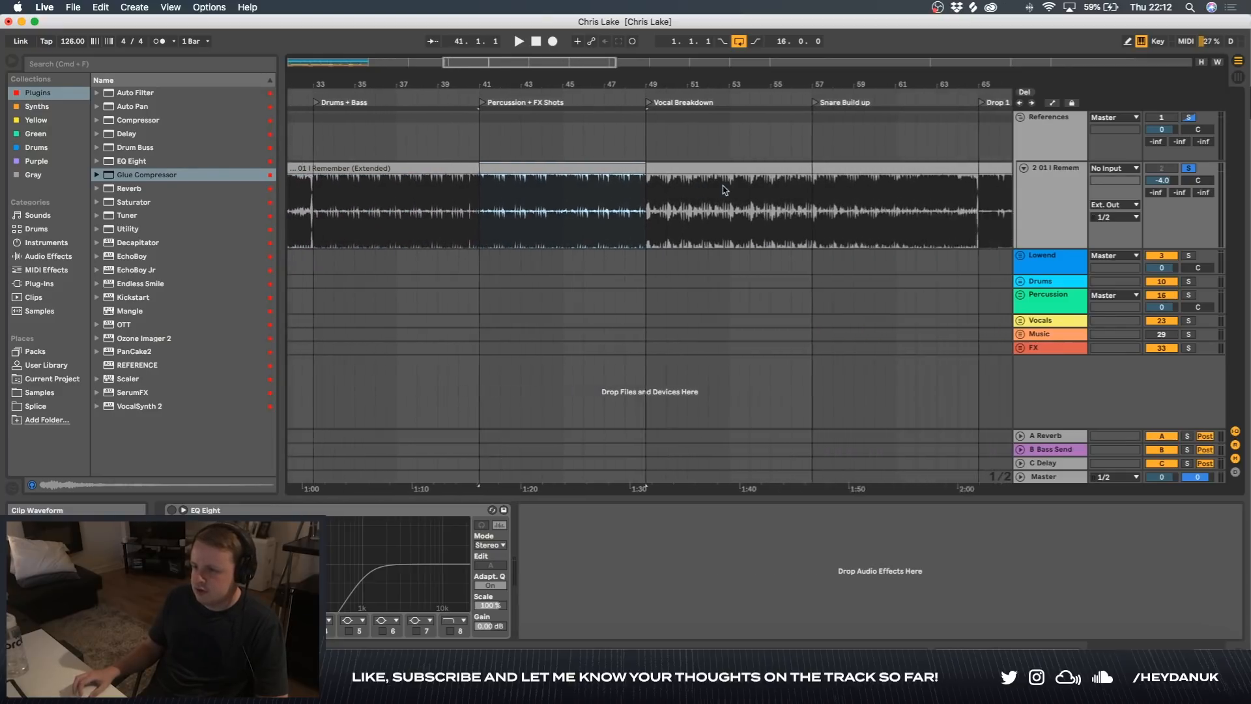
drag(548, 191, 811, 203)
scroll(694, 196, right, 3)
scroll(768, 201, right, 6)
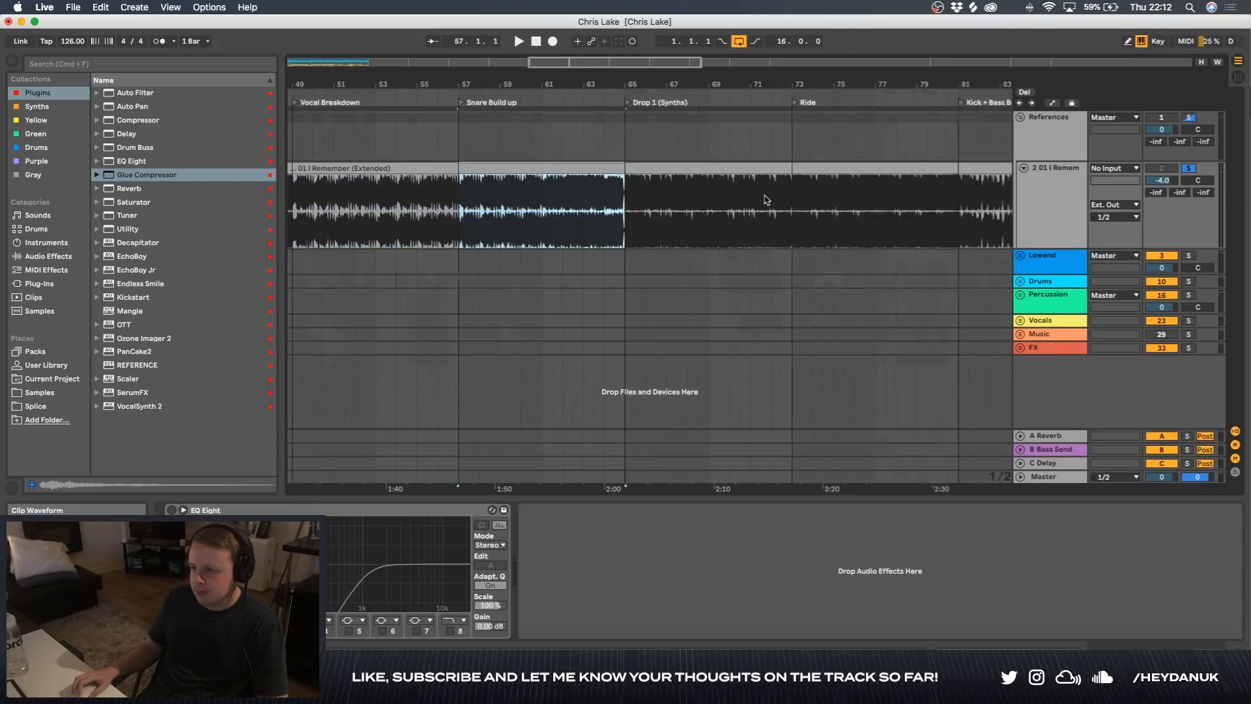
- Review the reference's Drop 1 and Ride sections from bar 65, and highlight the Kick + Bass Bridge from bar 81 to bar 89
drag(446, 196, 781, 196)
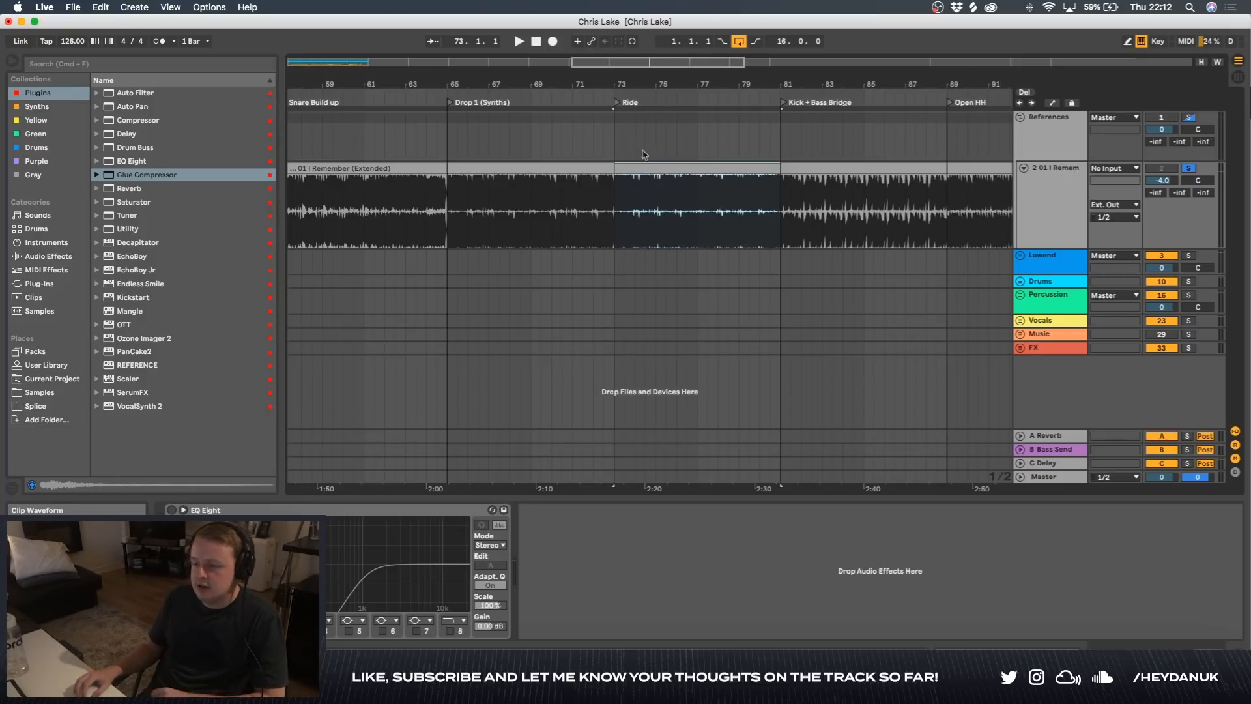
scroll(687, 194, right, 2)
drag(681, 198, 860, 197)
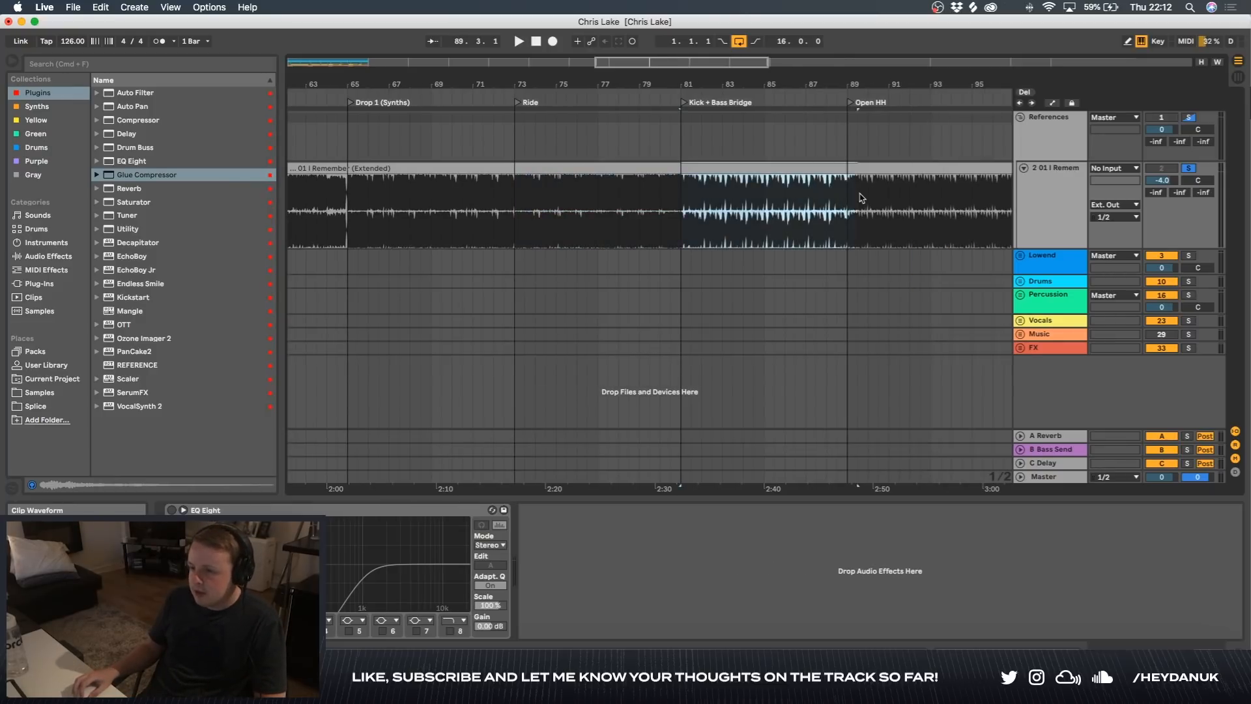
scroll(819, 199, right, 7)
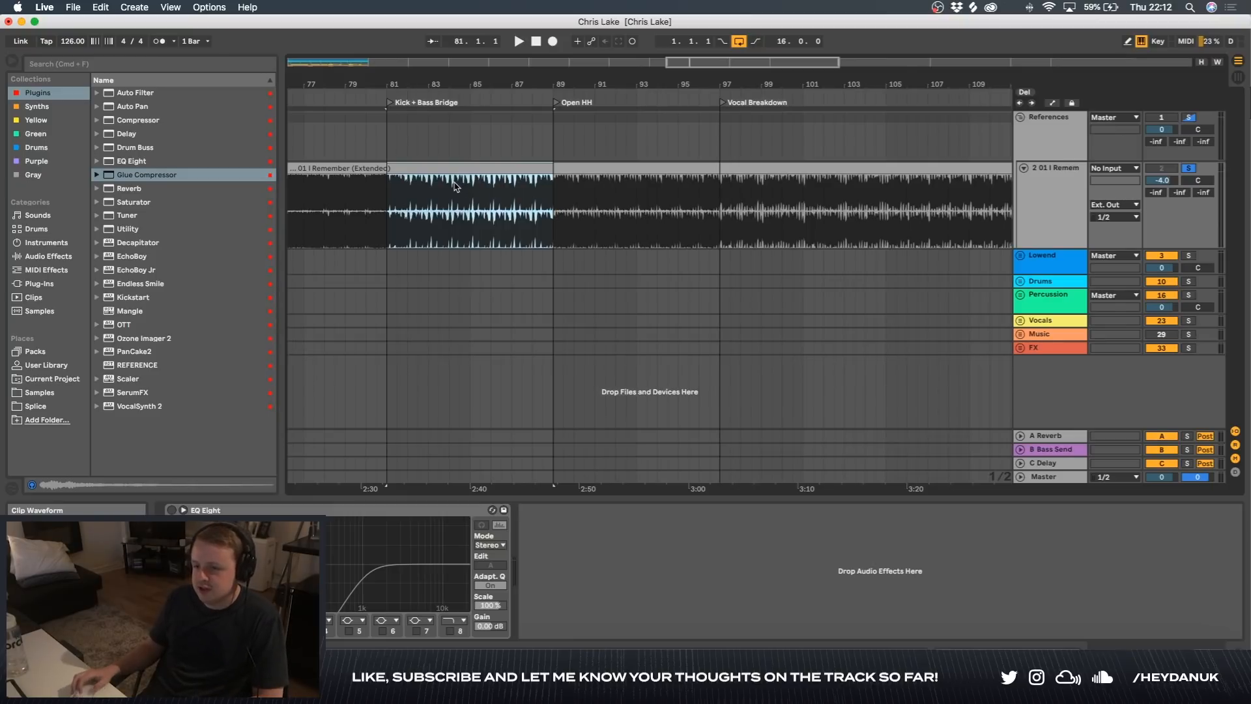
- Highlight the reference's Open HH section from bar 89 and its long Vocal Breakdown from bar 97 to bar 129
drag(546, 193, 711, 195)
click(710, 196)
scroll(622, 202, right, 8)
scroll(509, 202, down, 3)
drag(429, 196, 842, 206)
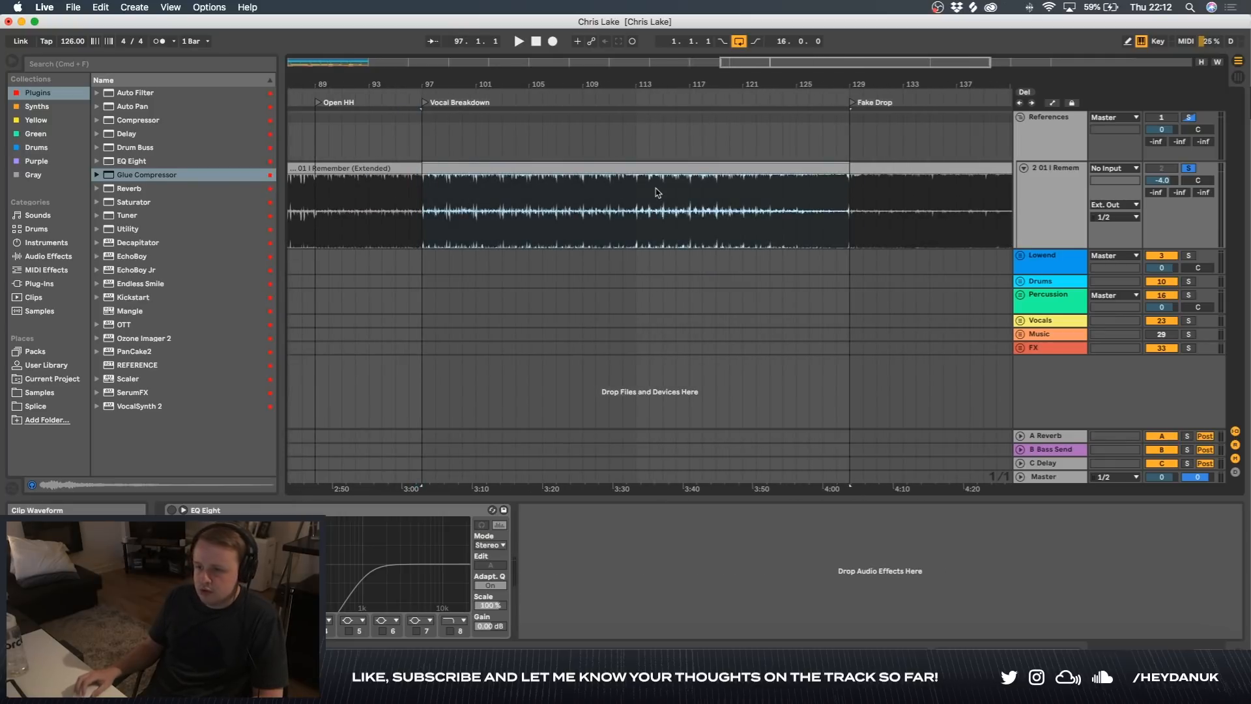
- Highlight the reference's final eight breakdown bars from bar 121 and the first bar of the Fake Drop at bar 129
scroll(634, 197, right, 5)
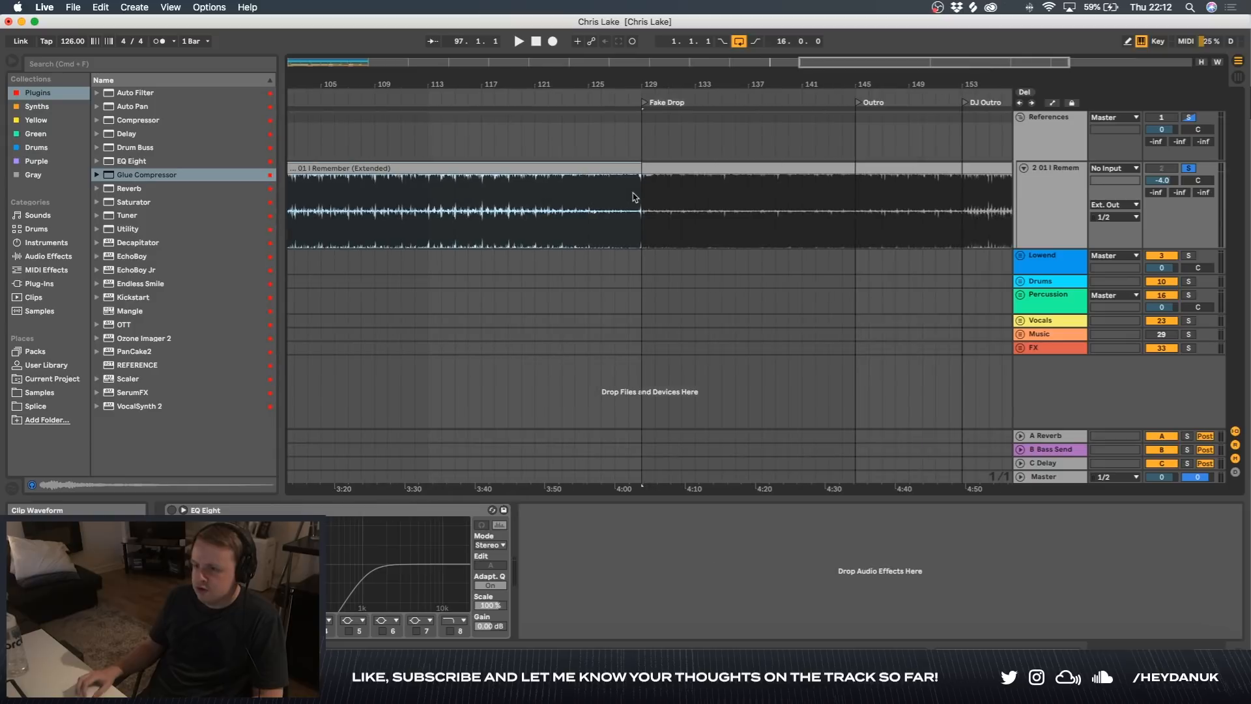
drag(534, 198, 637, 203)
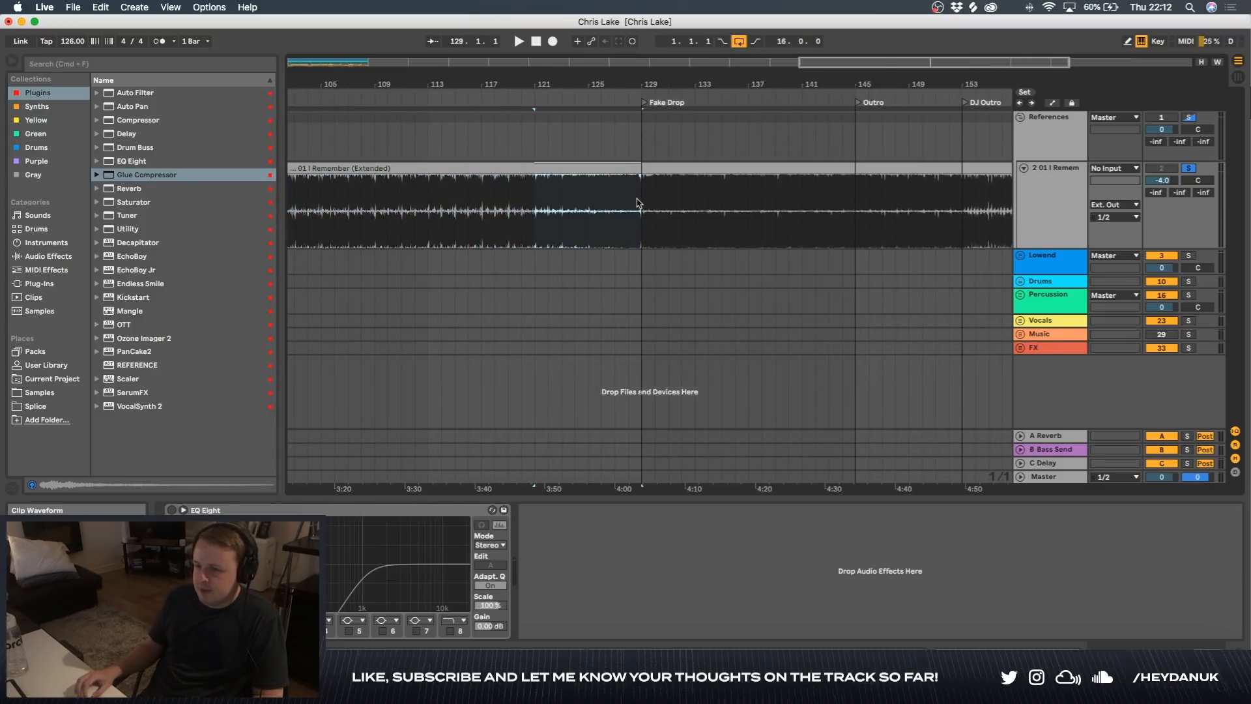
scroll(534, 158, left, 2)
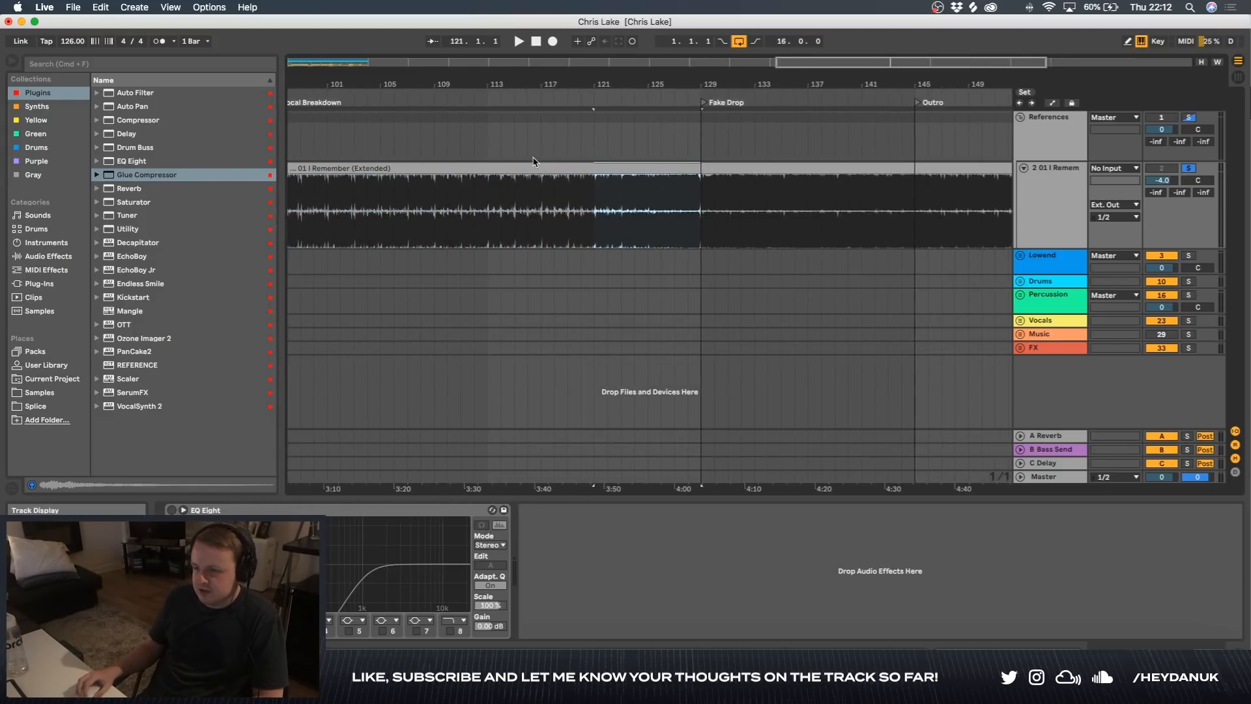
scroll(533, 158, right, 5)
click(519, 204)
scroll(515, 209, up, 3)
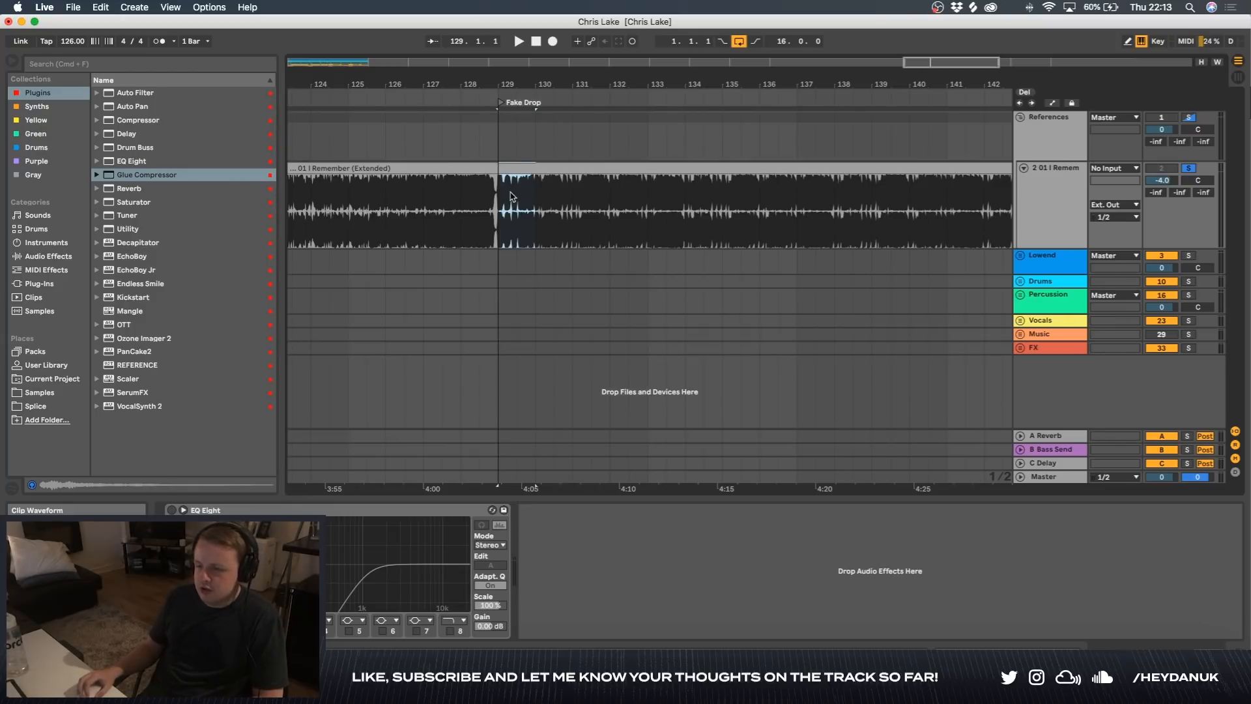
- Highlight the rest of the reference's Fake Drop from bar 130 and the Outro from bar 145 to bar 153
key(minus)
key(minus)
drag(529, 184, 870, 183)
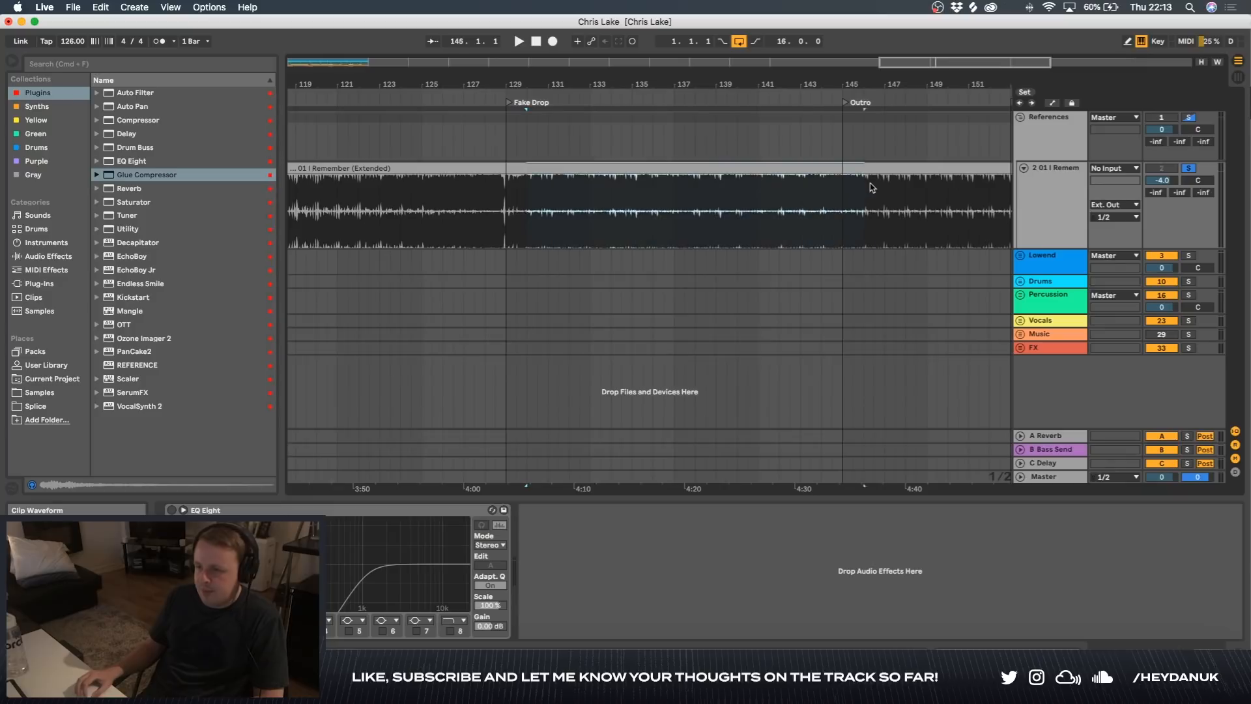
scroll(759, 199, right, 10)
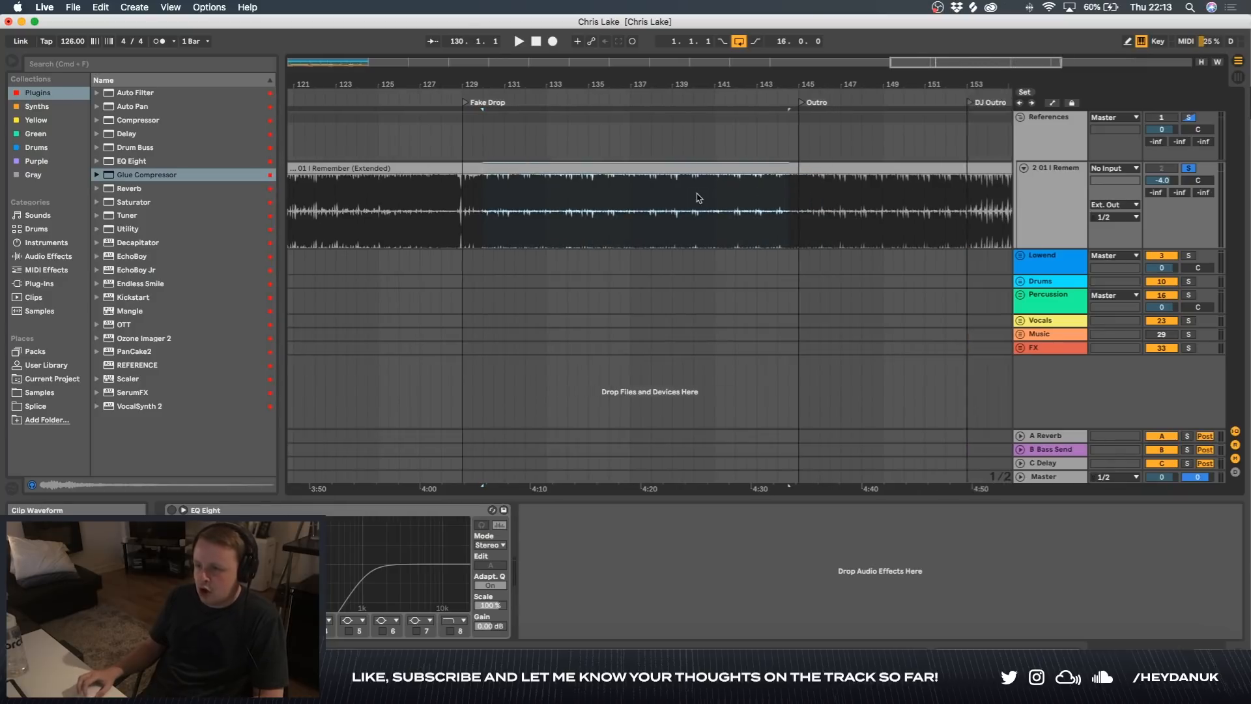
drag(604, 200, 755, 199)
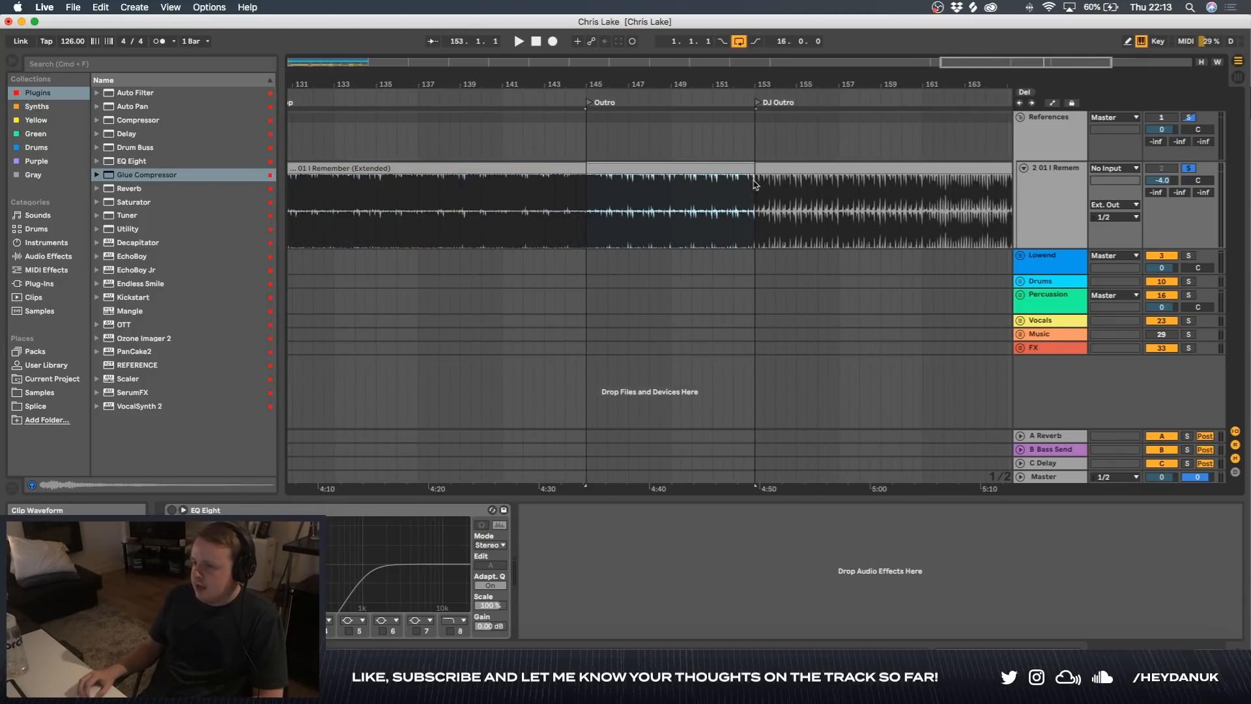
- Examine the reference's DJ Outro from bar 153, highlighting its parts through to the end of the track
scroll(723, 189, right, 7)
drag(605, 189, 935, 195)
key(minus)
scroll(560, 197, left, 3)
click(573, 199)
drag(555, 203, 970, 220)
scroll(393, 203, left, 3)
drag(405, 193, 957, 218)
drag(715, 198, 828, 204)
- Compare the 16-bar loop with the sectioned reference, mark all groups from bar 1 to the Vocal Breakdown at bar 49, and expand the Vocals group
scroll(789, 242, down, 5)
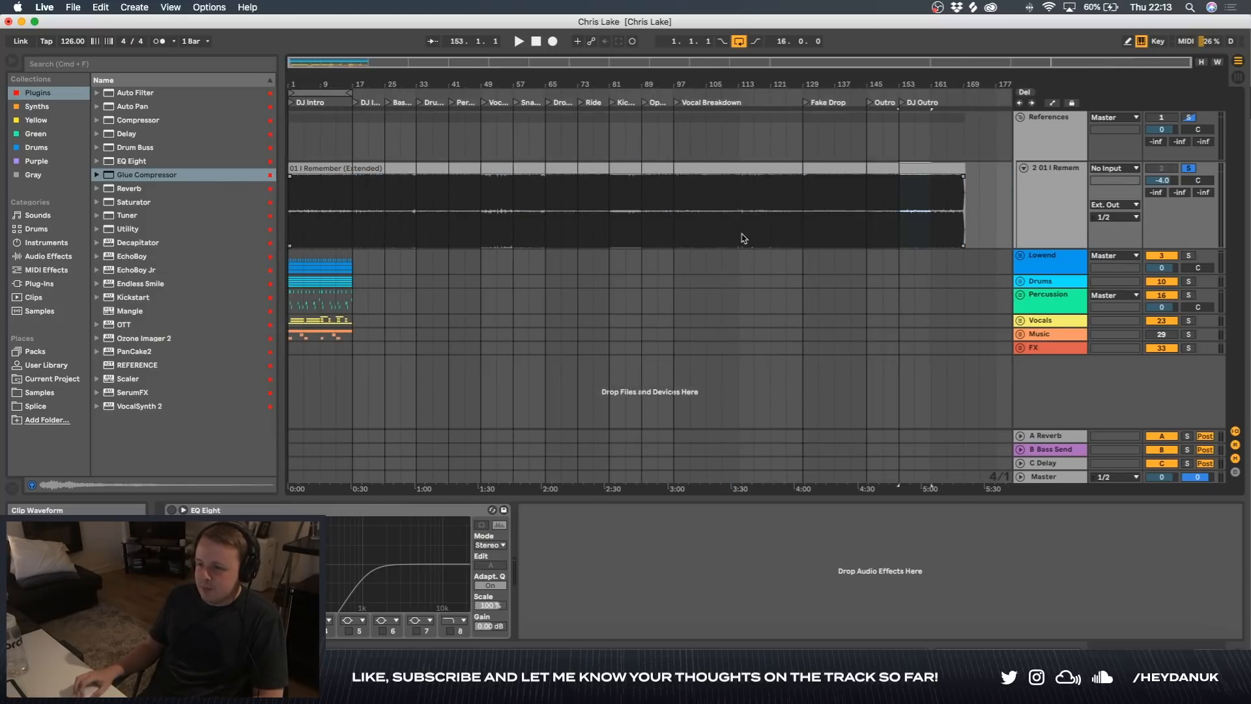
scroll(430, 182, up, 3)
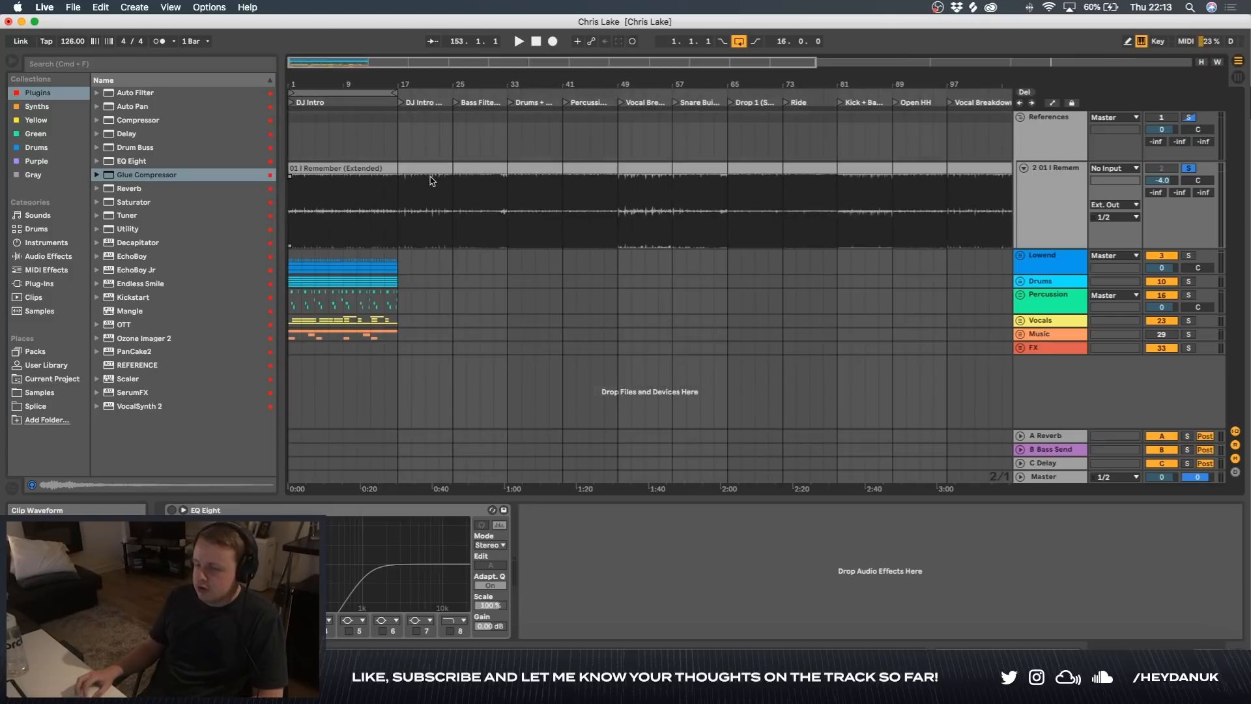
scroll(341, 194, up, 4)
scroll(409, 195, down, 6)
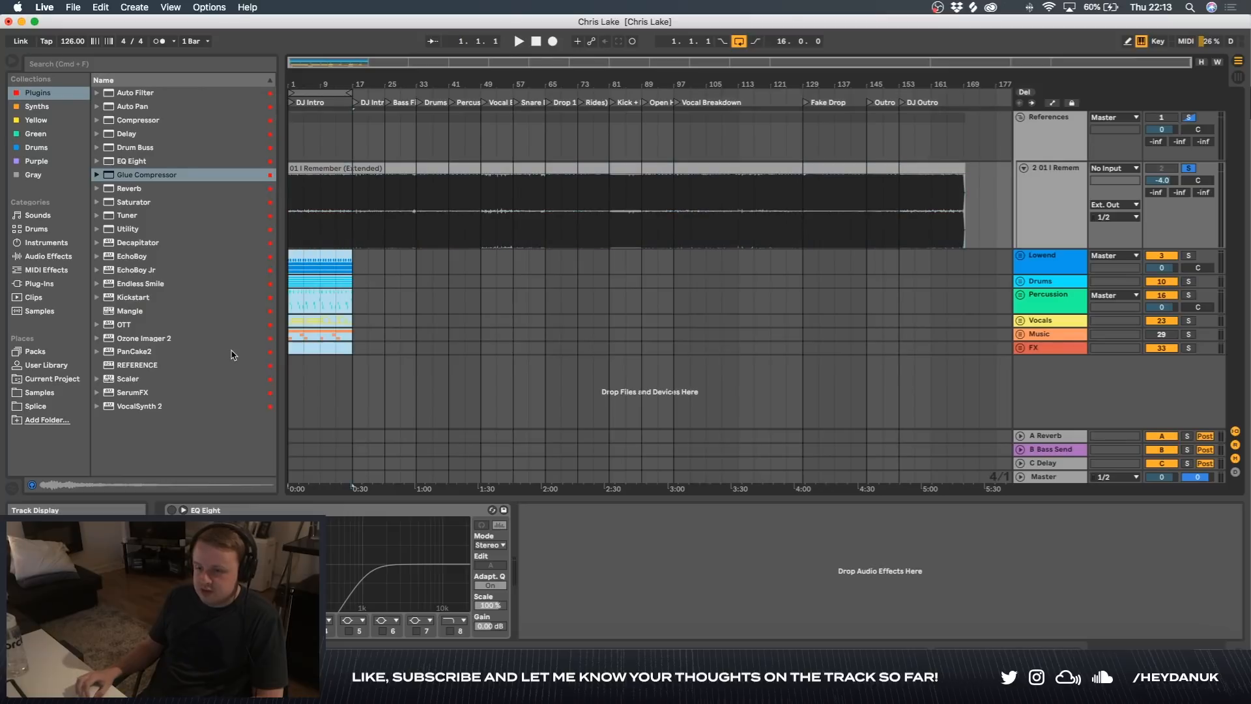
click(352, 347)
scroll(355, 337, up, 4)
scroll(355, 337, left, 3)
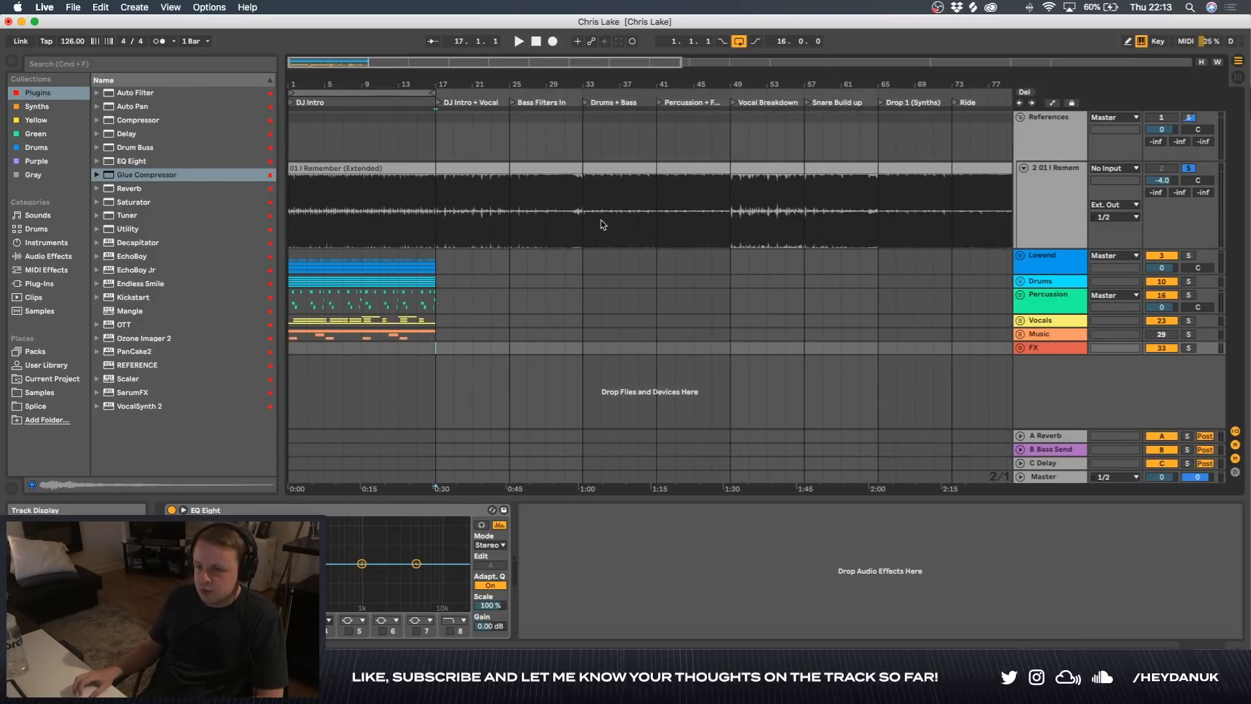
drag(721, 347, 182, 242)
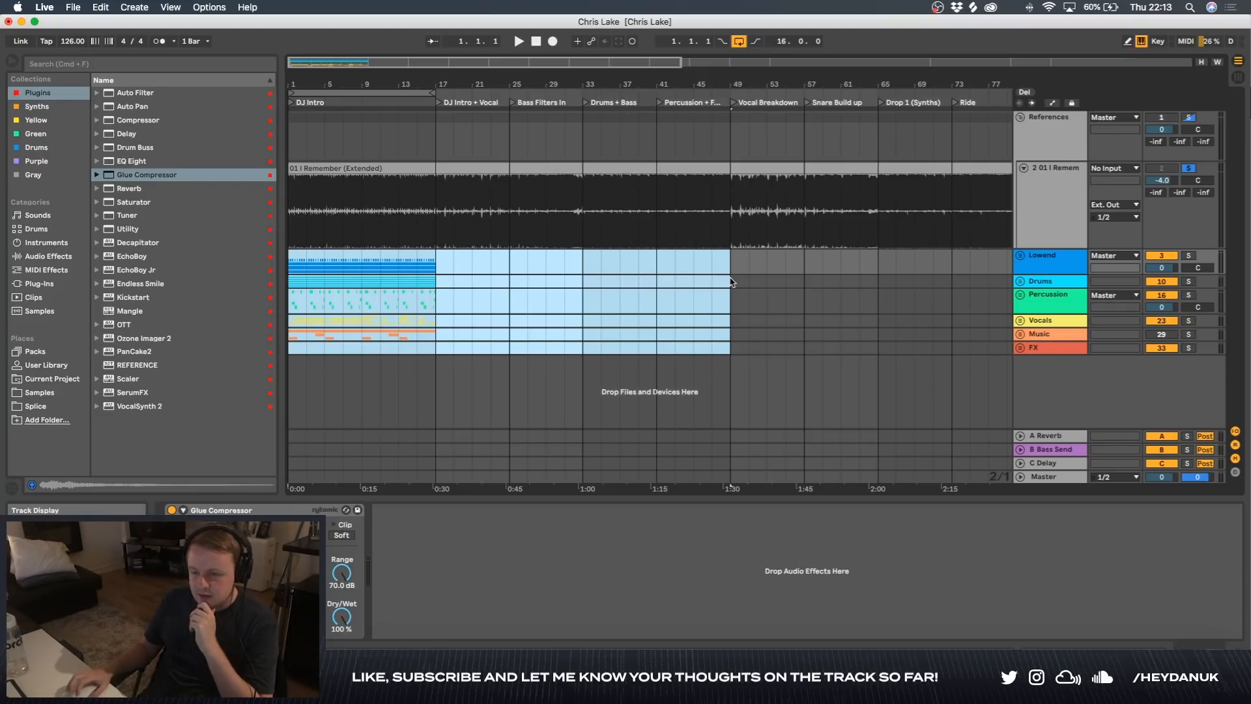
click(693, 300)
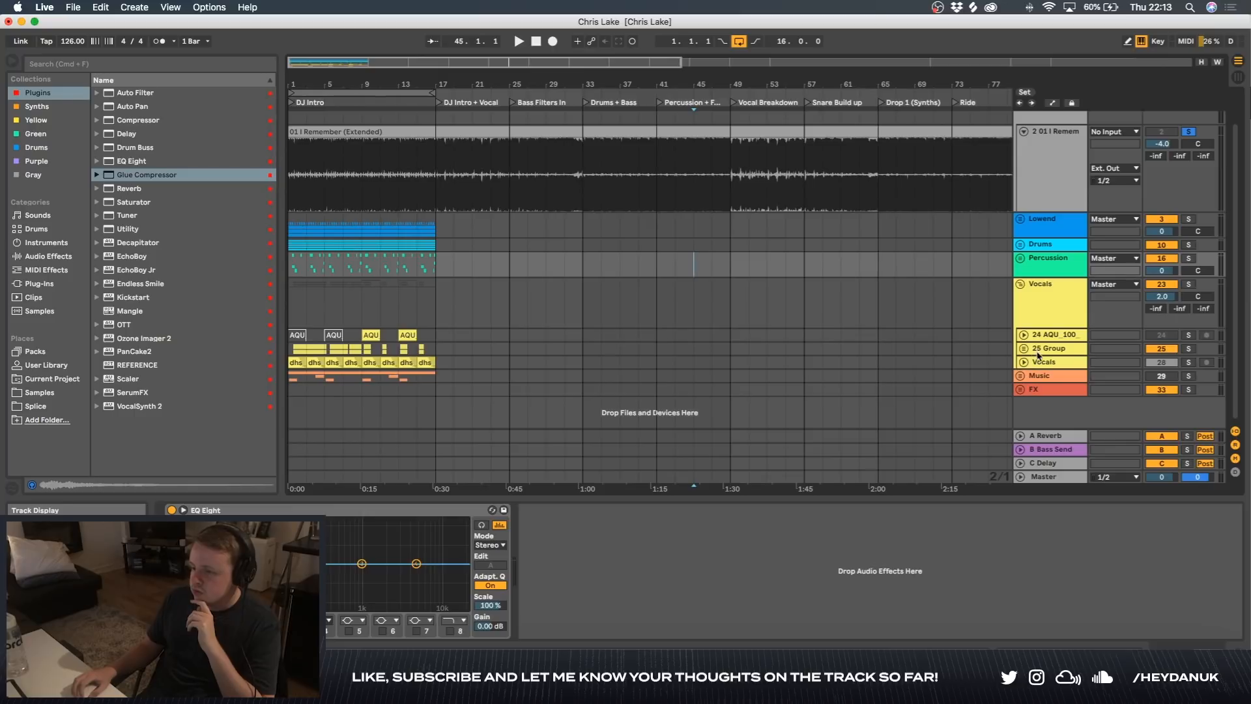
- Collapse the Vocals group and compare the 16-bar loop with the reference's sections from DJ Intro to the Ride section
click(1021, 284)
click(1036, 297)
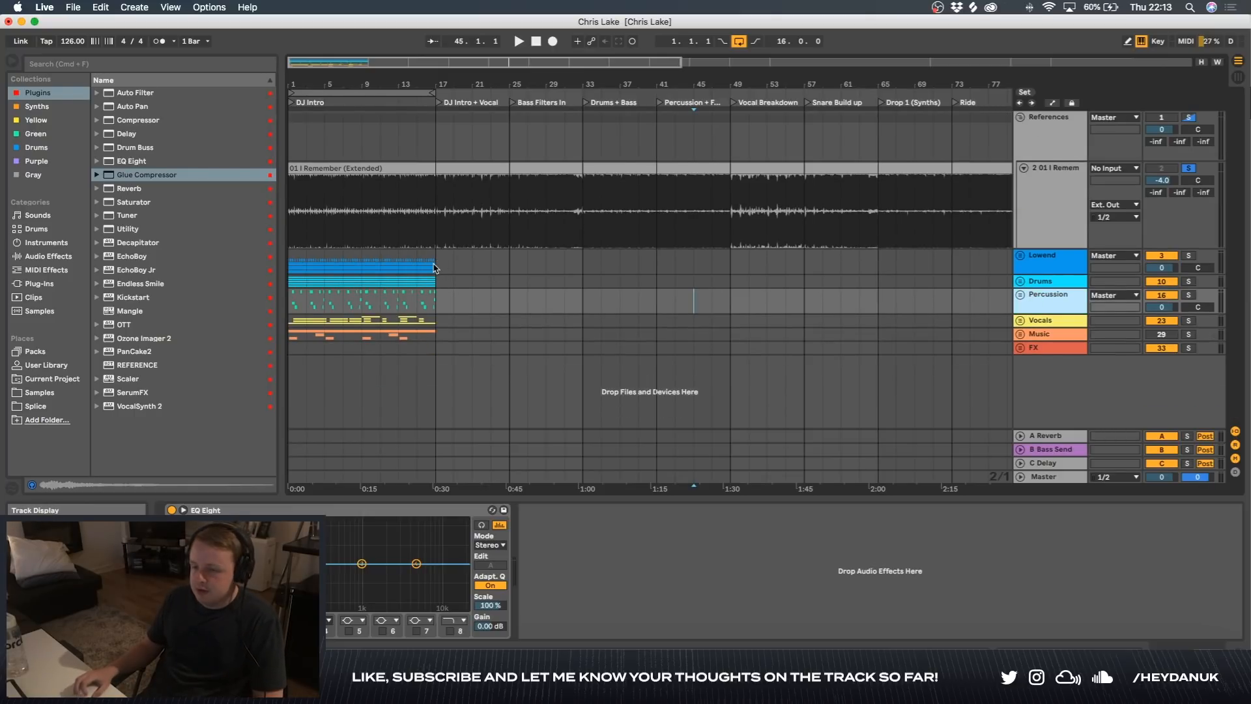
scroll(435, 268, up, 4)
scroll(435, 267, left, 3)
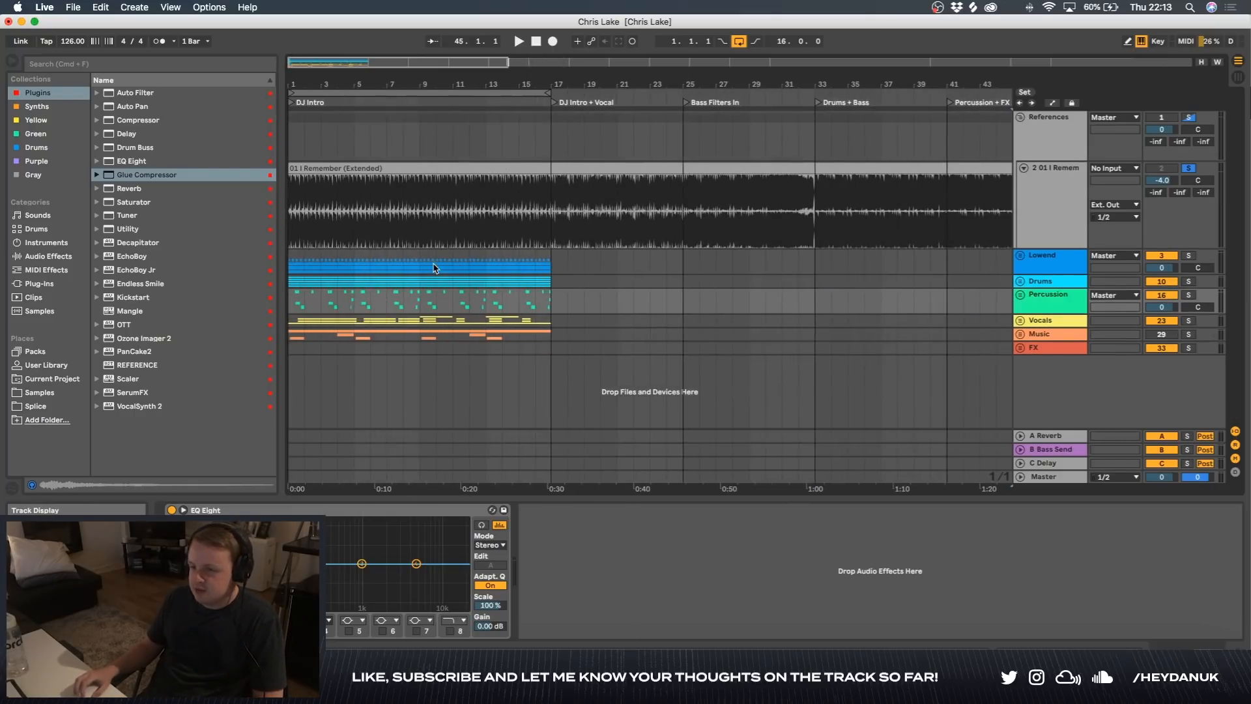
click(550, 263)
click(628, 267)
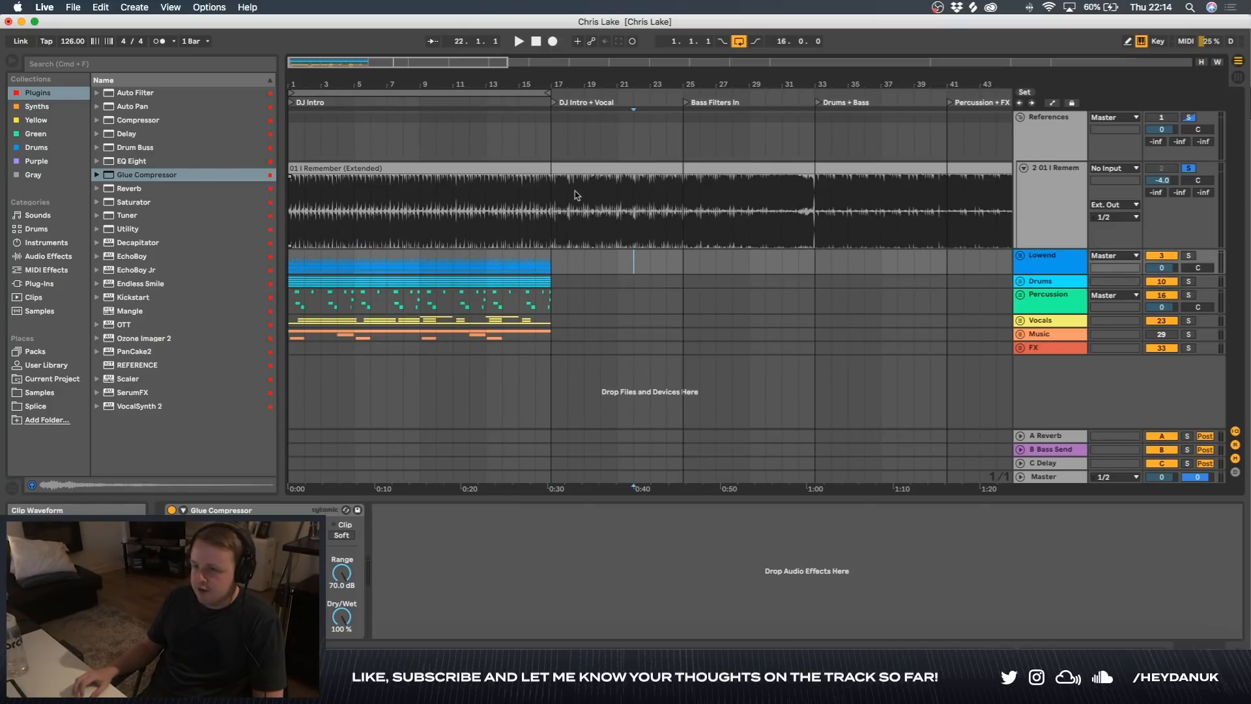
scroll(633, 153, down, 3)
scroll(725, 148, up, 5)
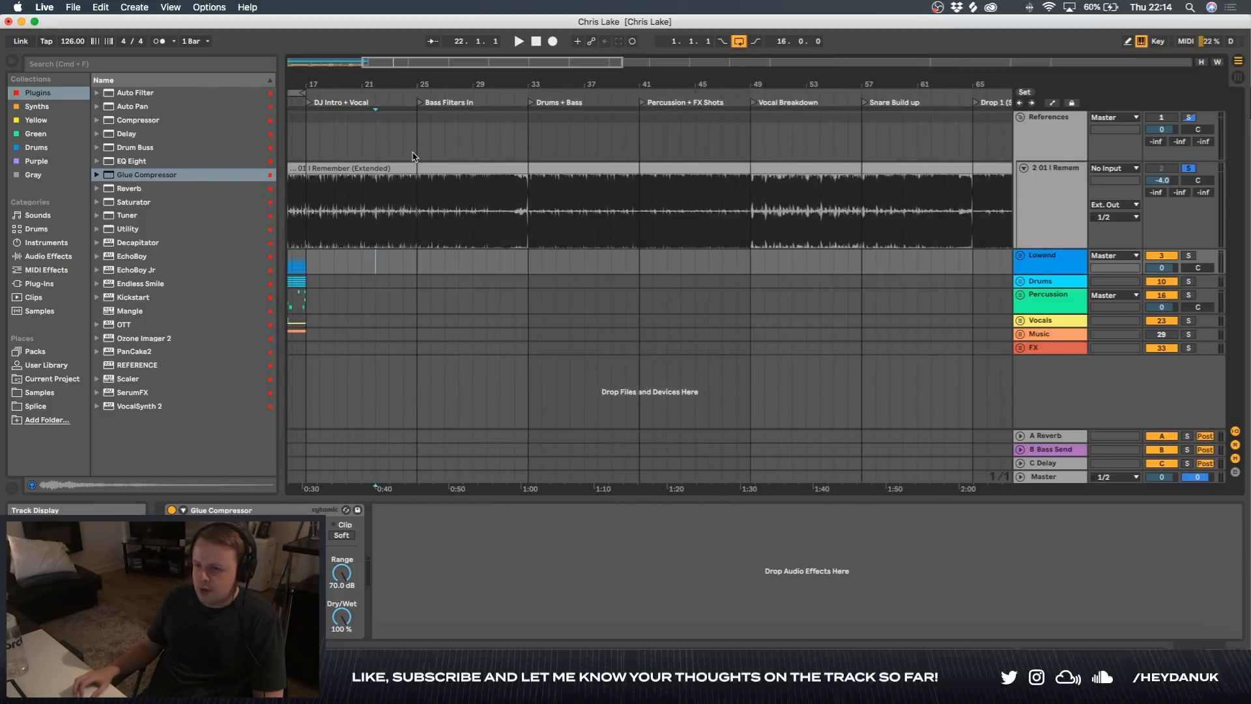
scroll(408, 151, up, 4)
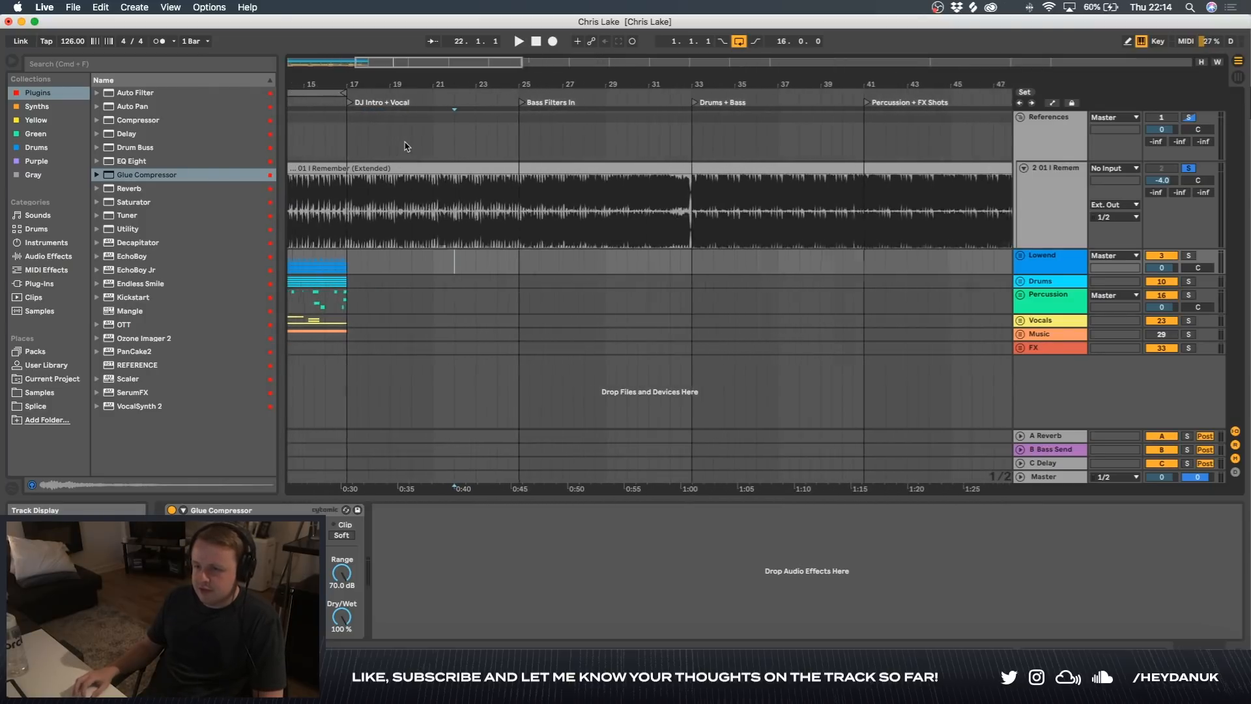
scroll(613, 154, down, 5)
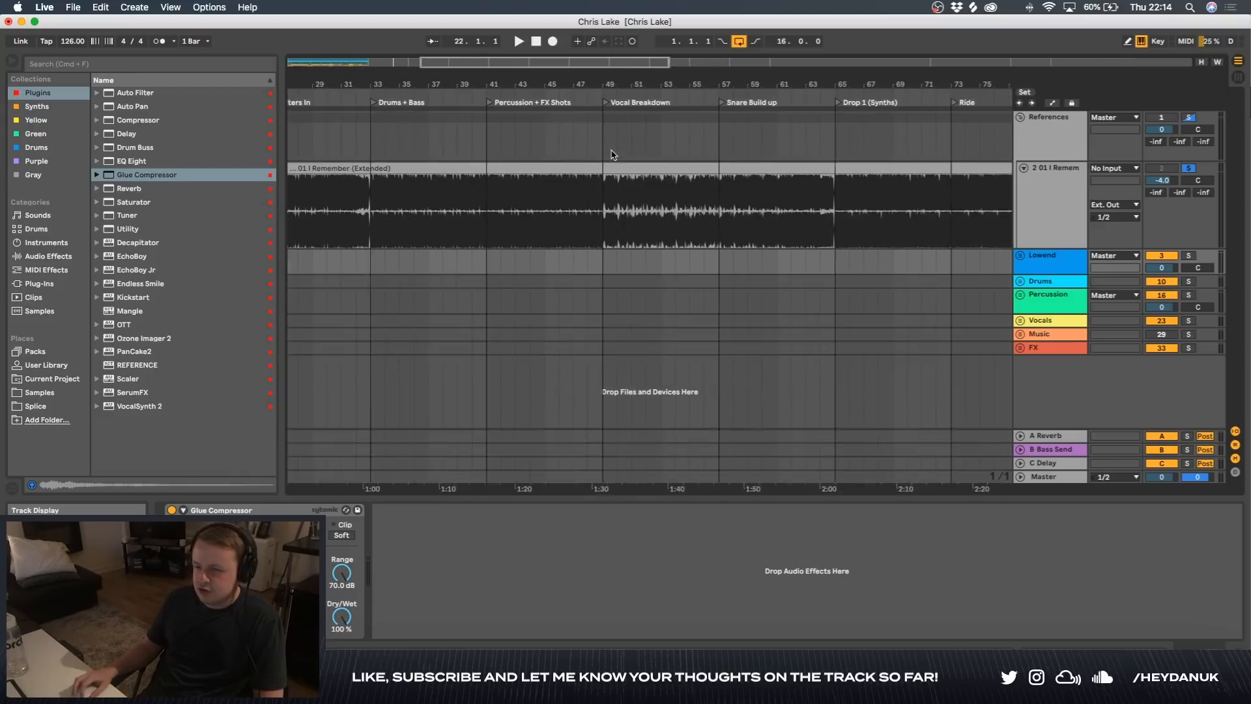
scroll(613, 154, down, 3)
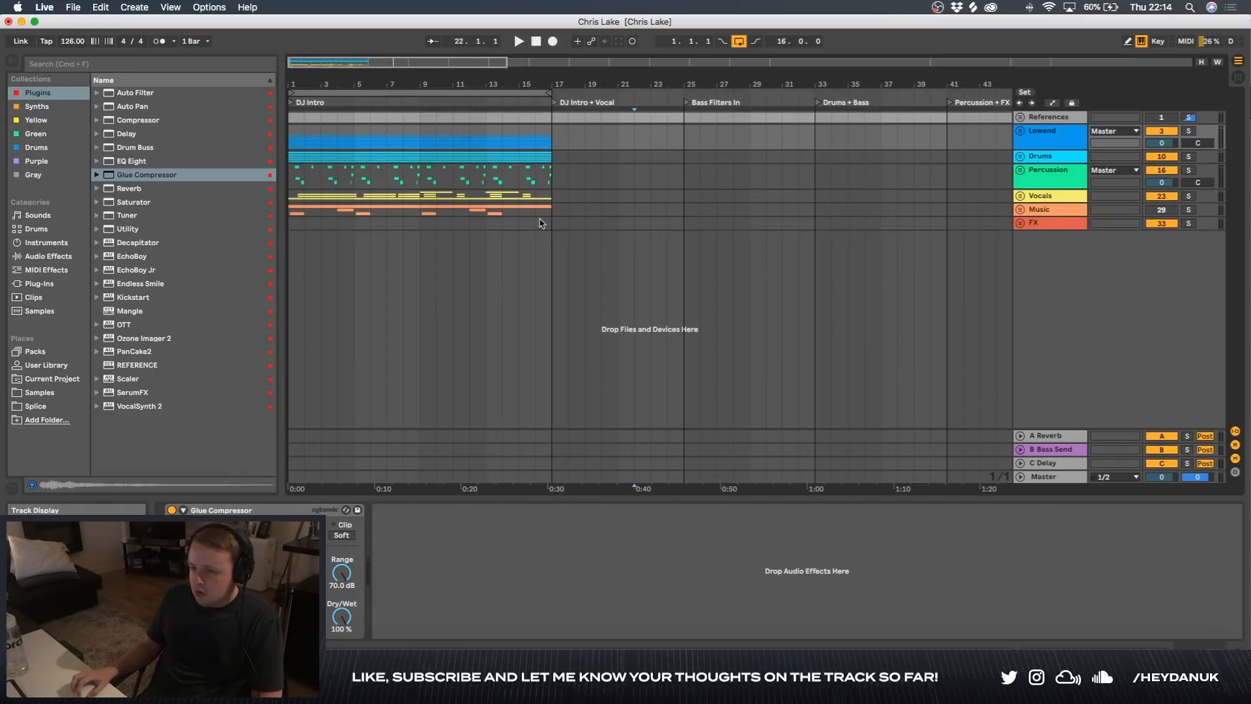
- Duplicate the 16-bar loop of all groups from Lowend to FX repeatedly along the timeline from bar 17
drag(552, 222, 232, 135)
key(super+d)
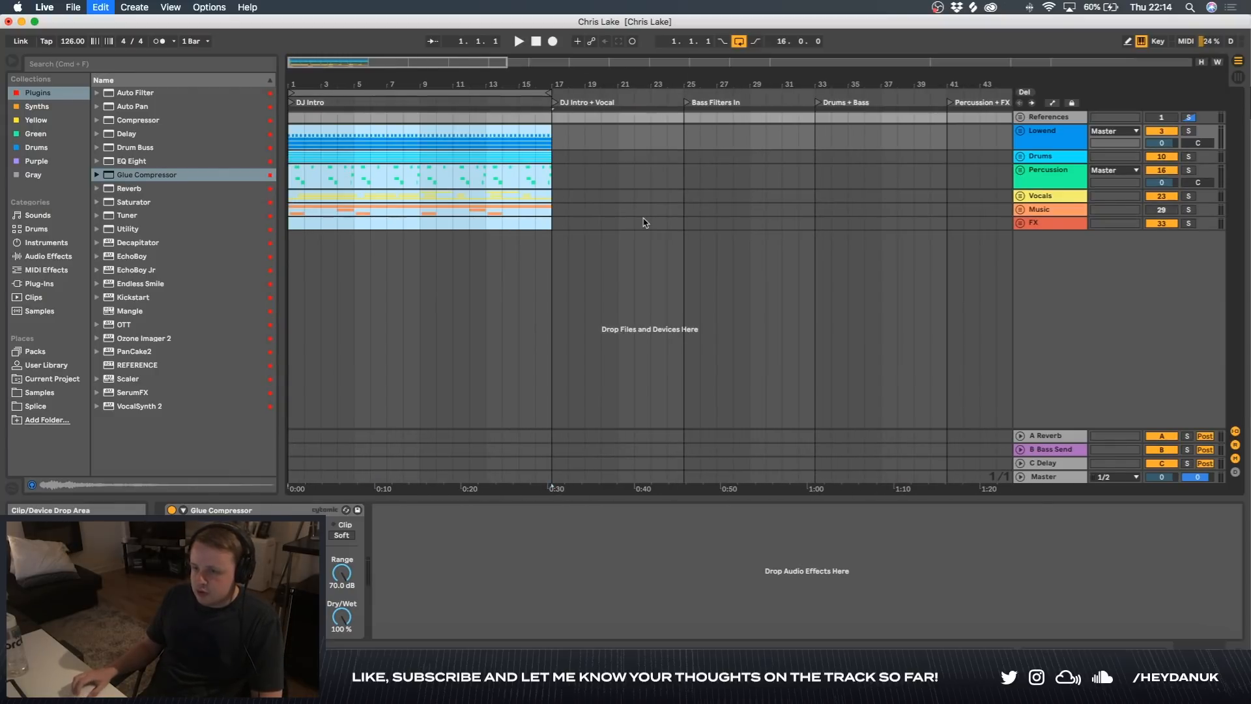
key(super+d)
key(super+d)
key(super+d)
scroll(610, 223, down, 6)
key(super+d)
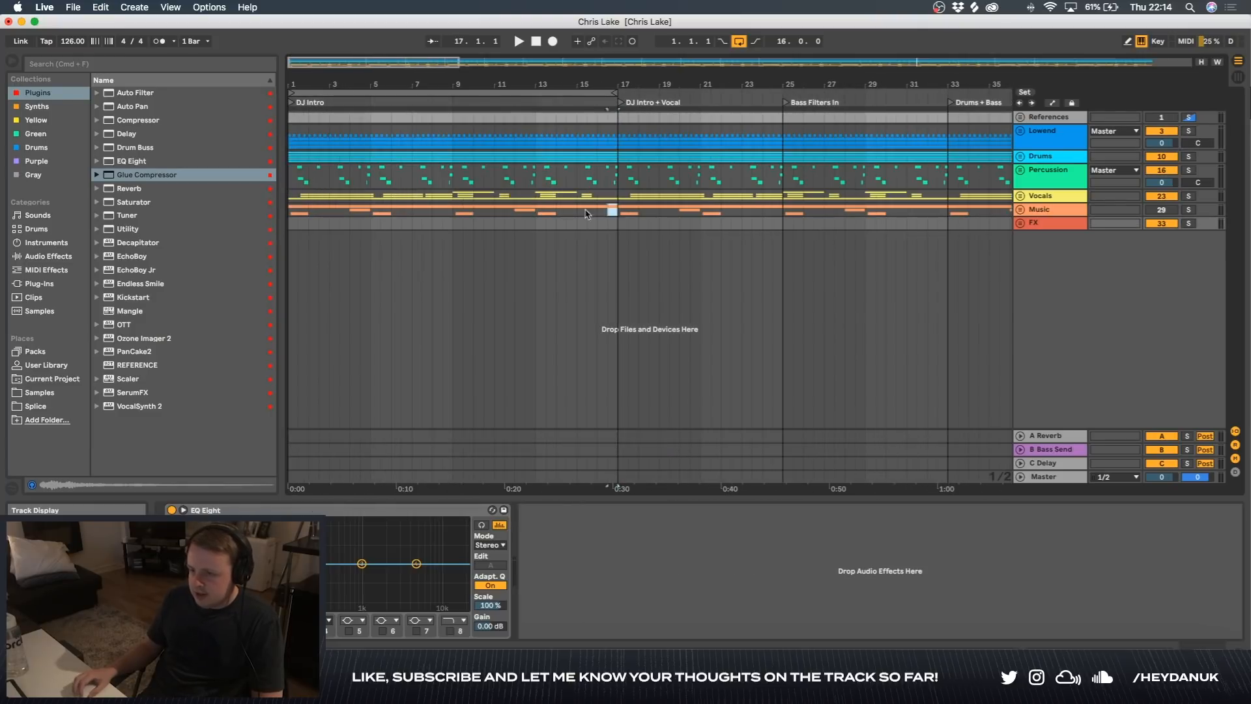
- Delete the Vocals and Music clips from the DJ Intro, bars 1 to 17
drag(612, 210, 225, 196)
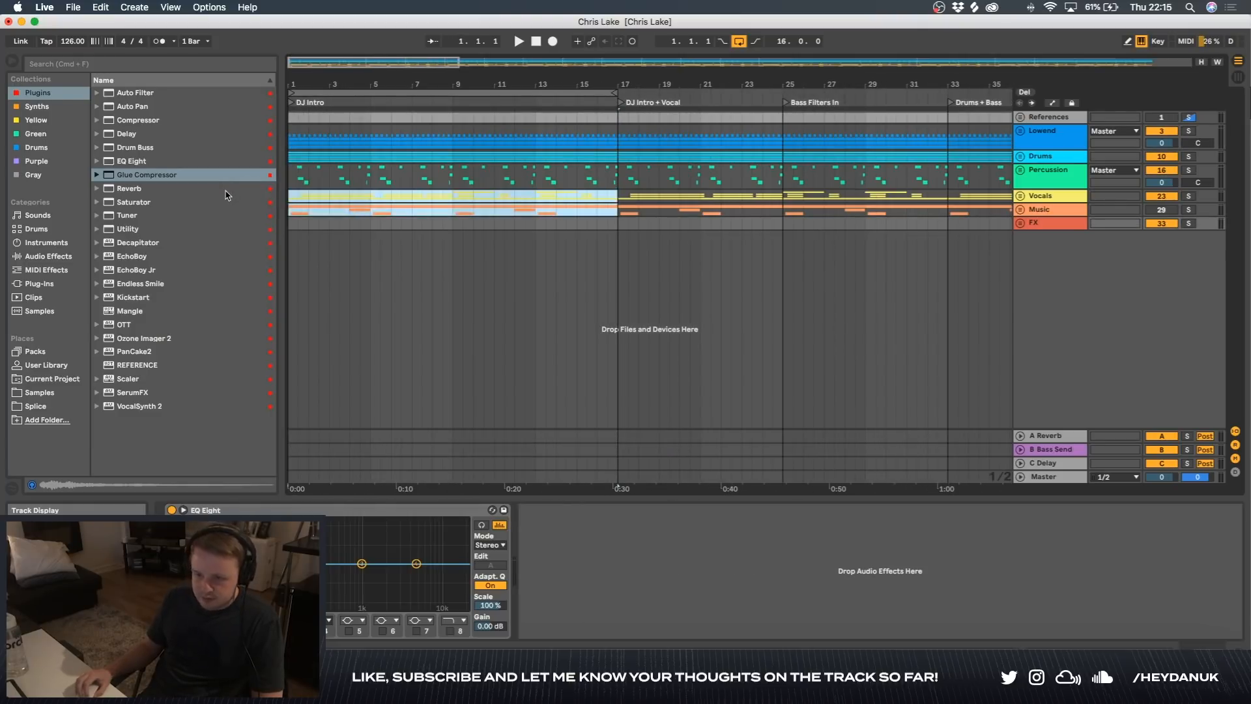
key(Delete)
click(670, 157)
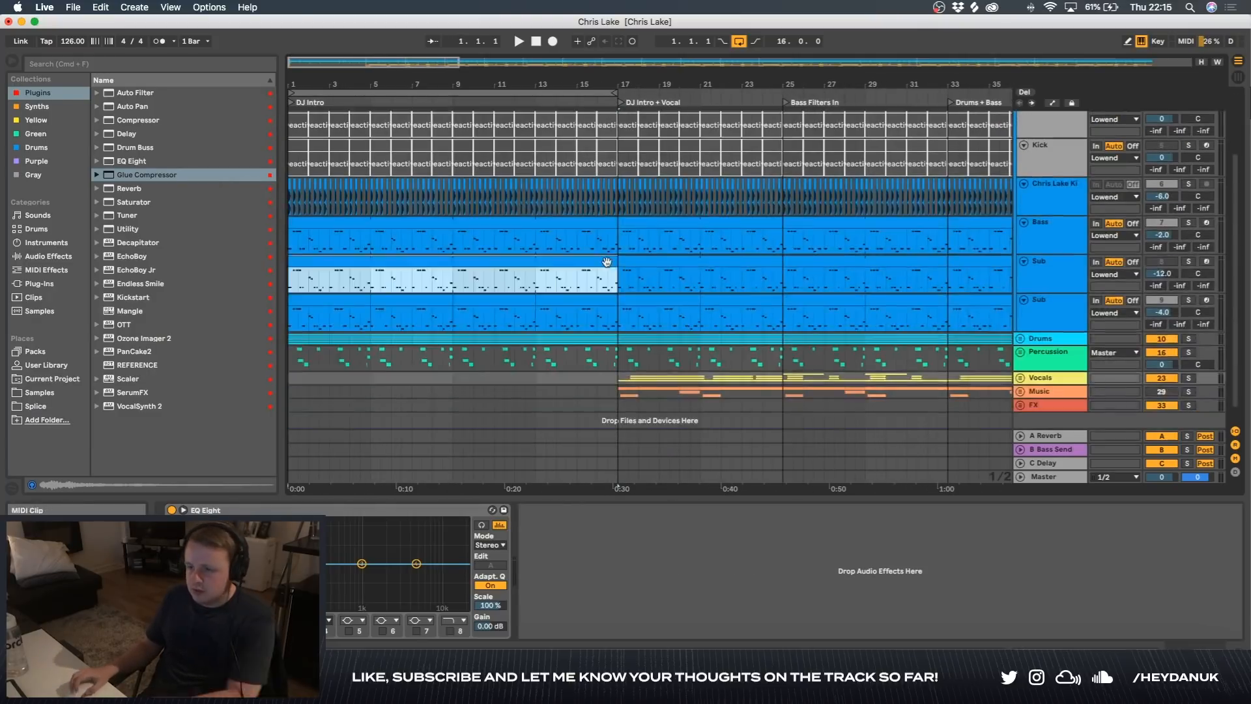
- Clear the Shaker and Ride clips from the DJ Intro, bars 1 to 17, and expand the Percussion group
click(1040, 425)
key(space)
key(space)
click(972, 302)
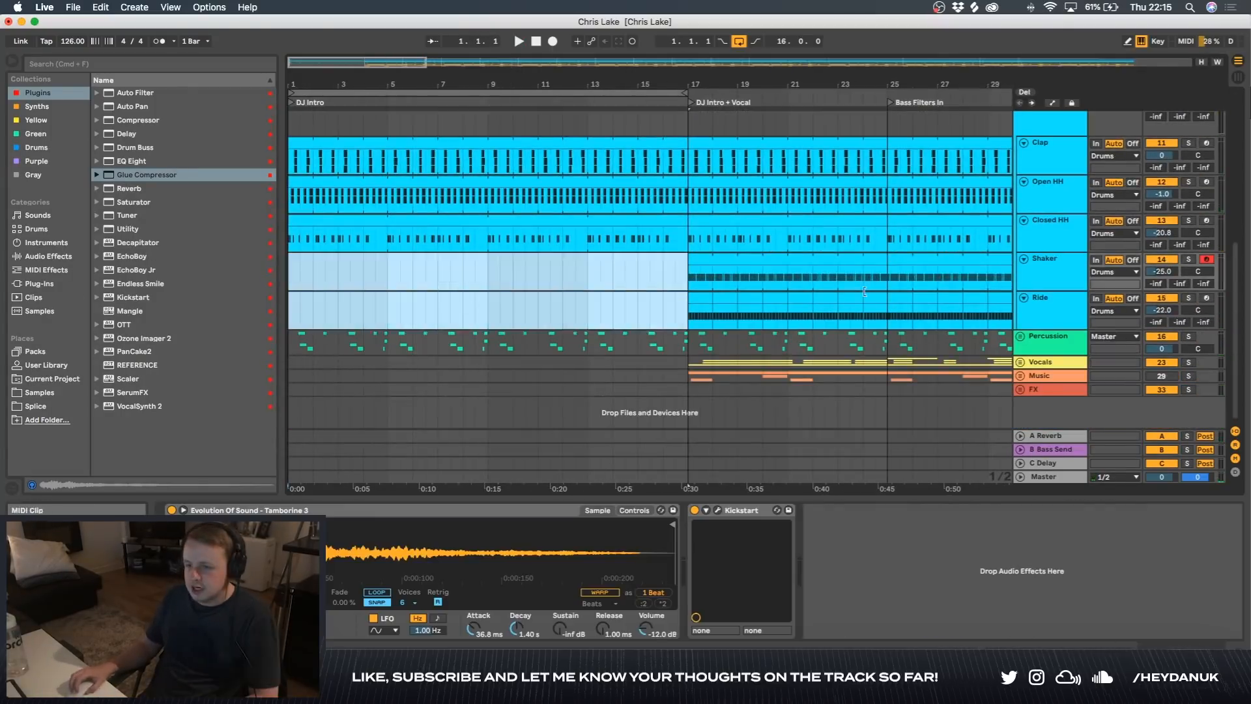
click(1021, 336)
click(884, 278)
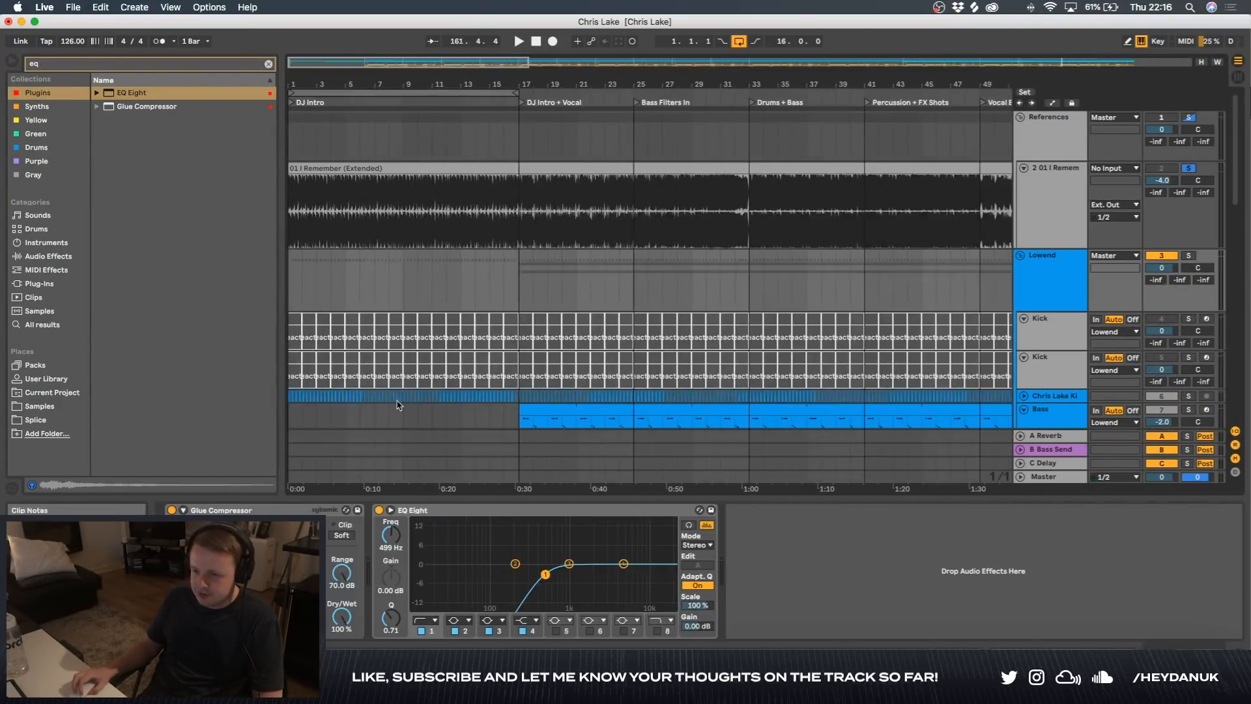
- Play back the arrangement from the DJ Intro + Vocal section and inspect the Percussion and Vocals groups
key(space)
scroll(586, 293, down, 10)
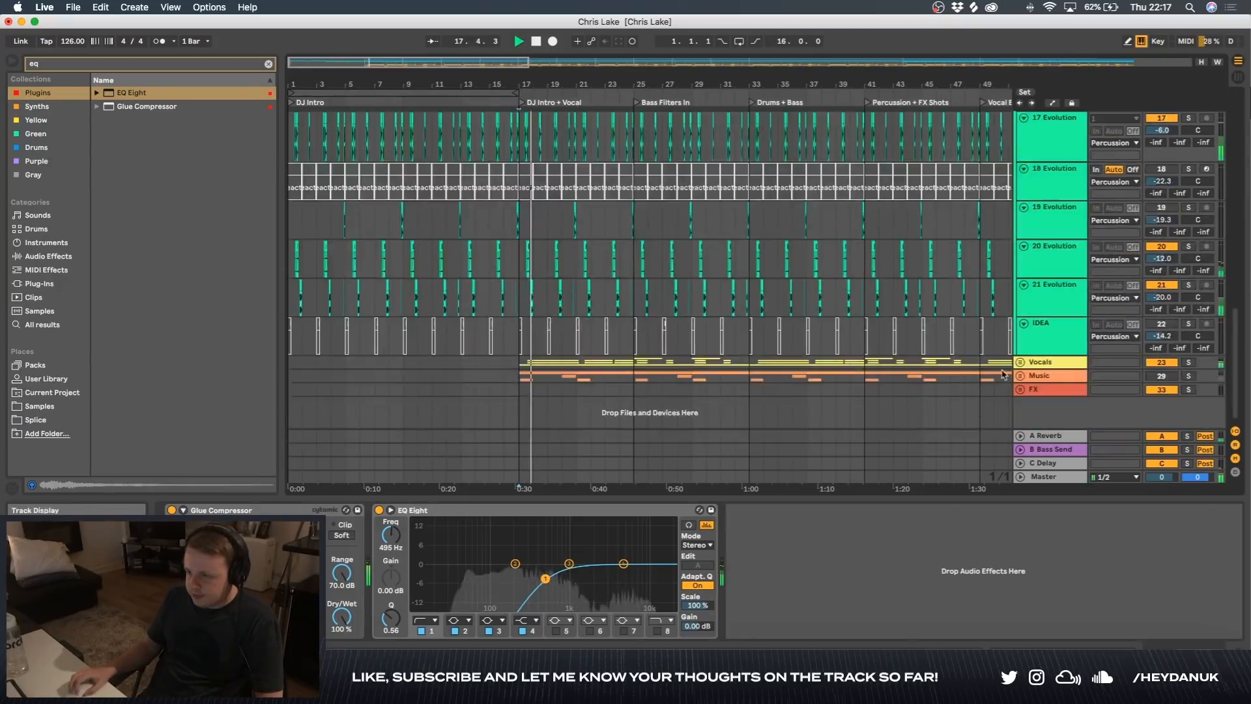
click(623, 362)
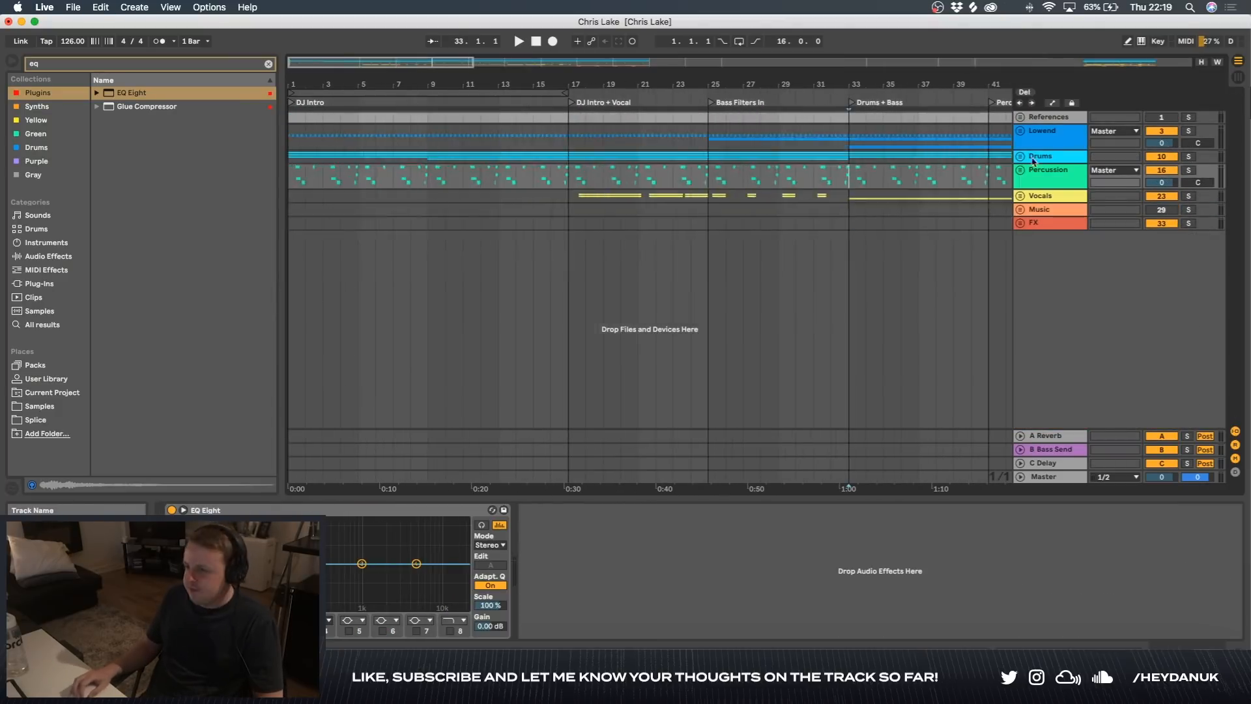
click(1021, 170)
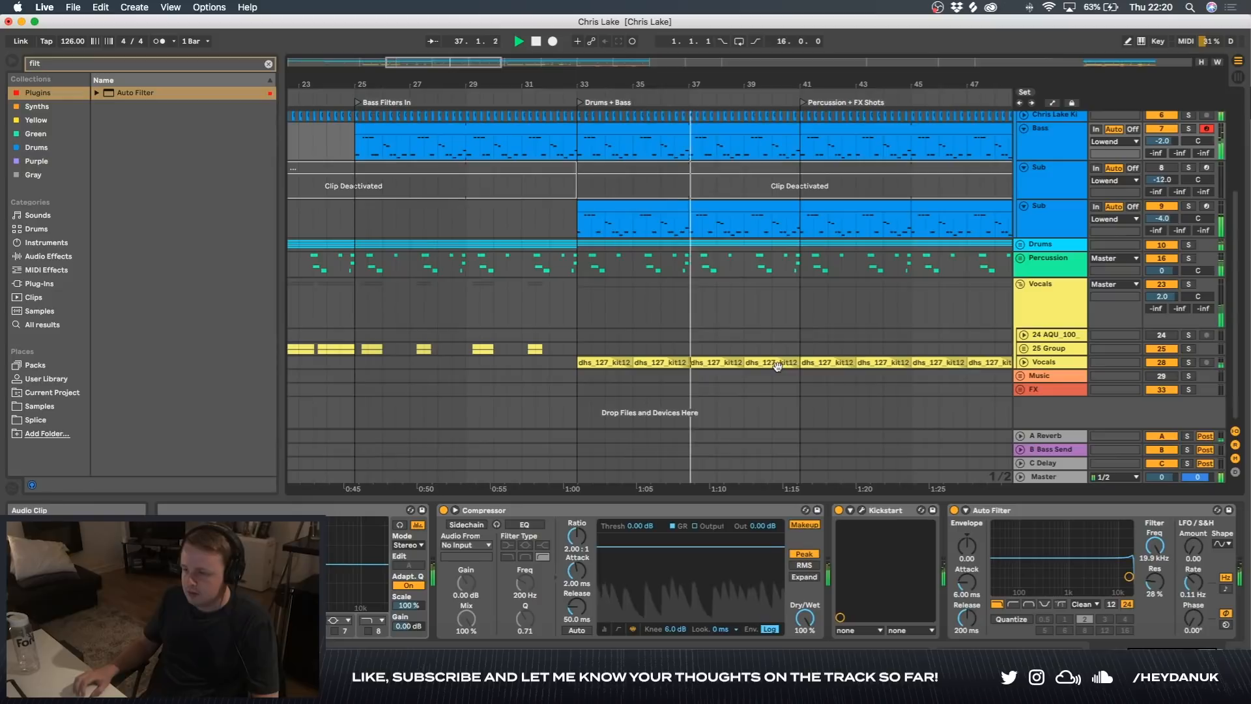
- Delete every second dhs_127 vocal clip between bars 33 and 49, starting with the one at bar 35
click(683, 364)
key(Delete)
click(660, 363)
key(Delete)
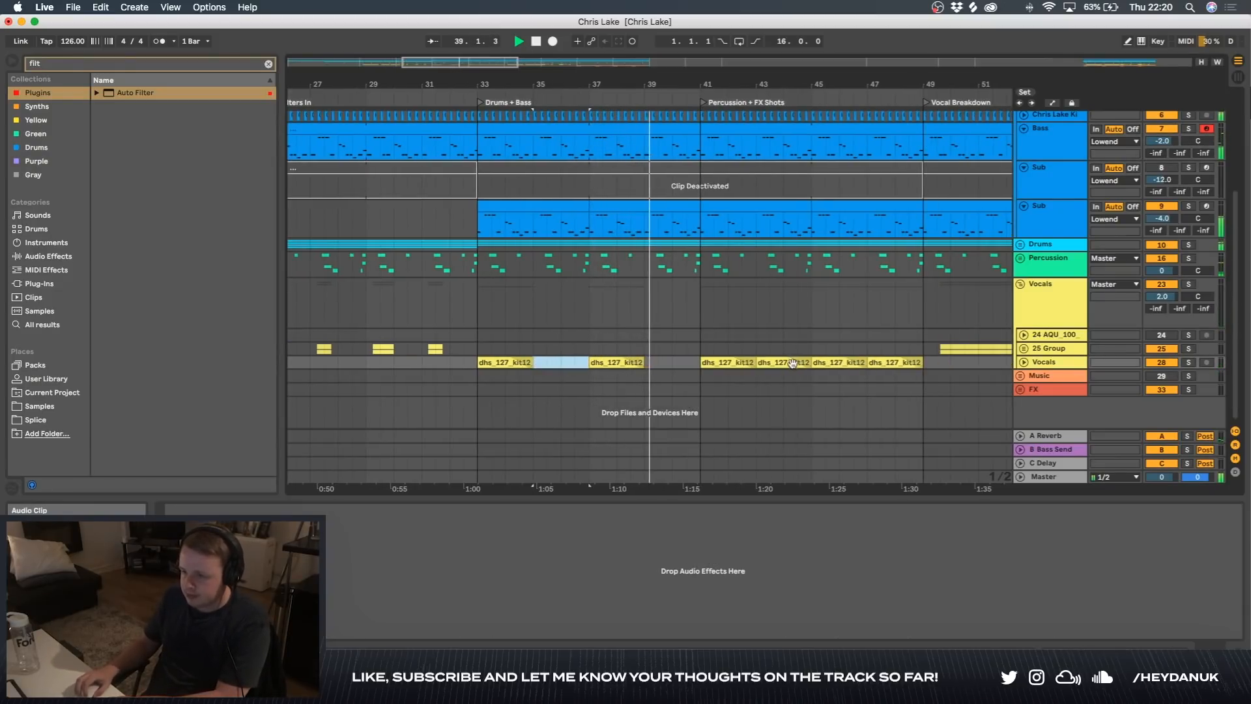
scroll(882, 363, up, 5)
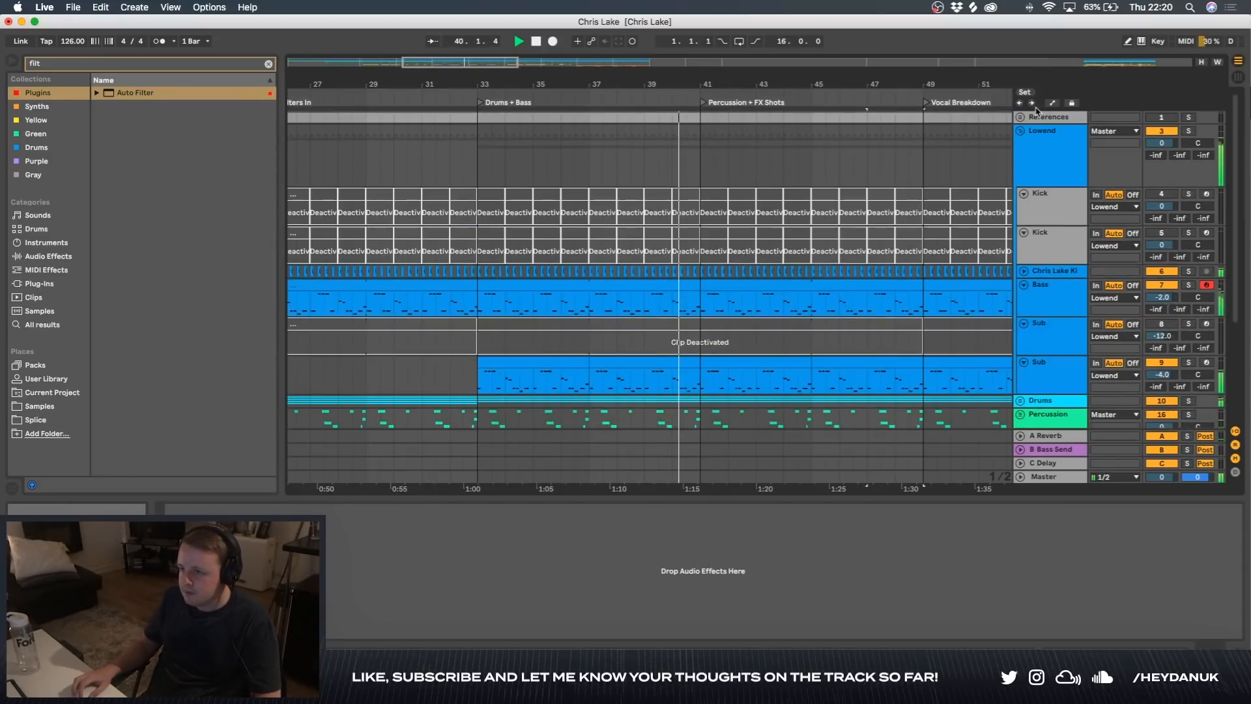
- Collapse the Lowend group and check the Drums group's clips around Percussion + FX Shots and the Vocal Breakdown
click(1020, 132)
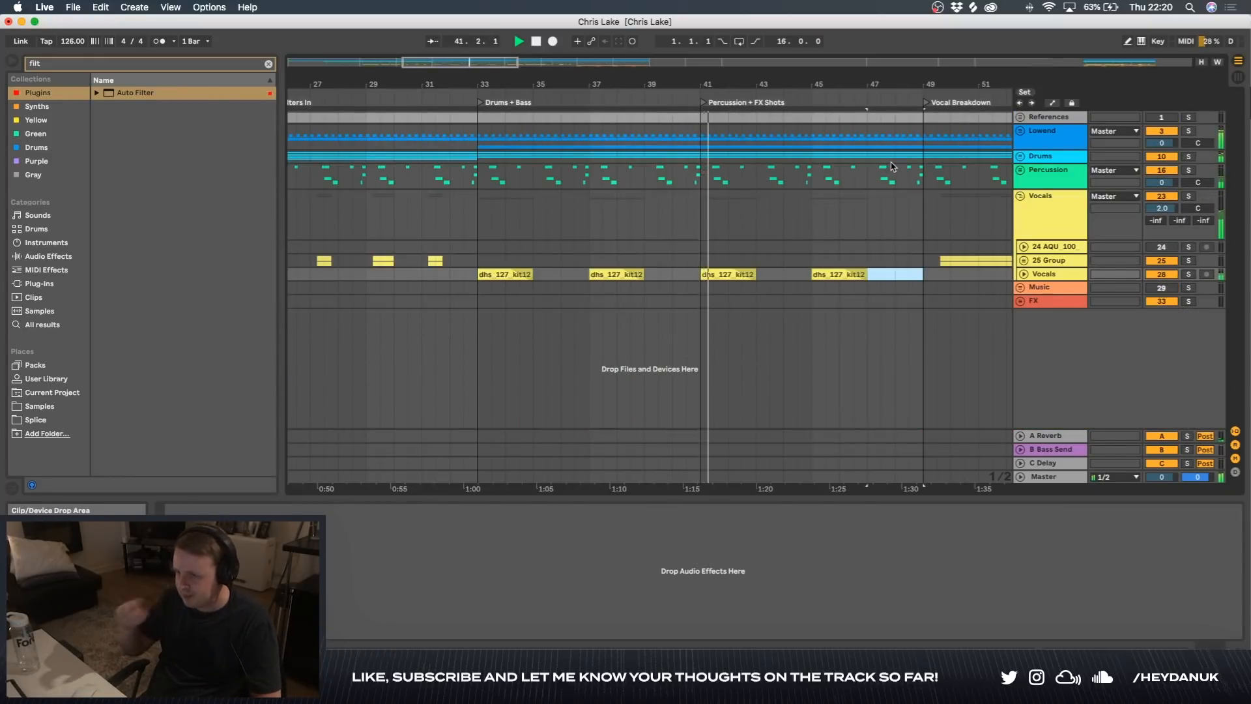
click(1020, 156)
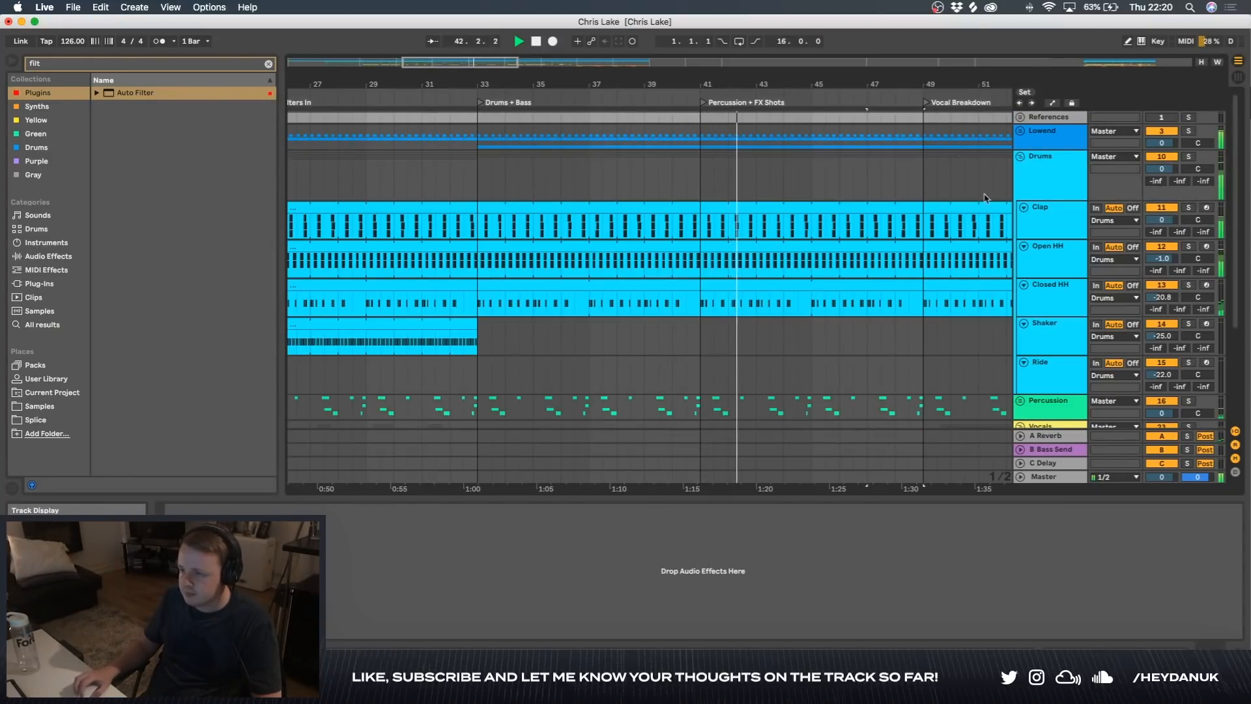
click(1020, 156)
scroll(774, 163, down, 5)
scroll(775, 162, right, 2)
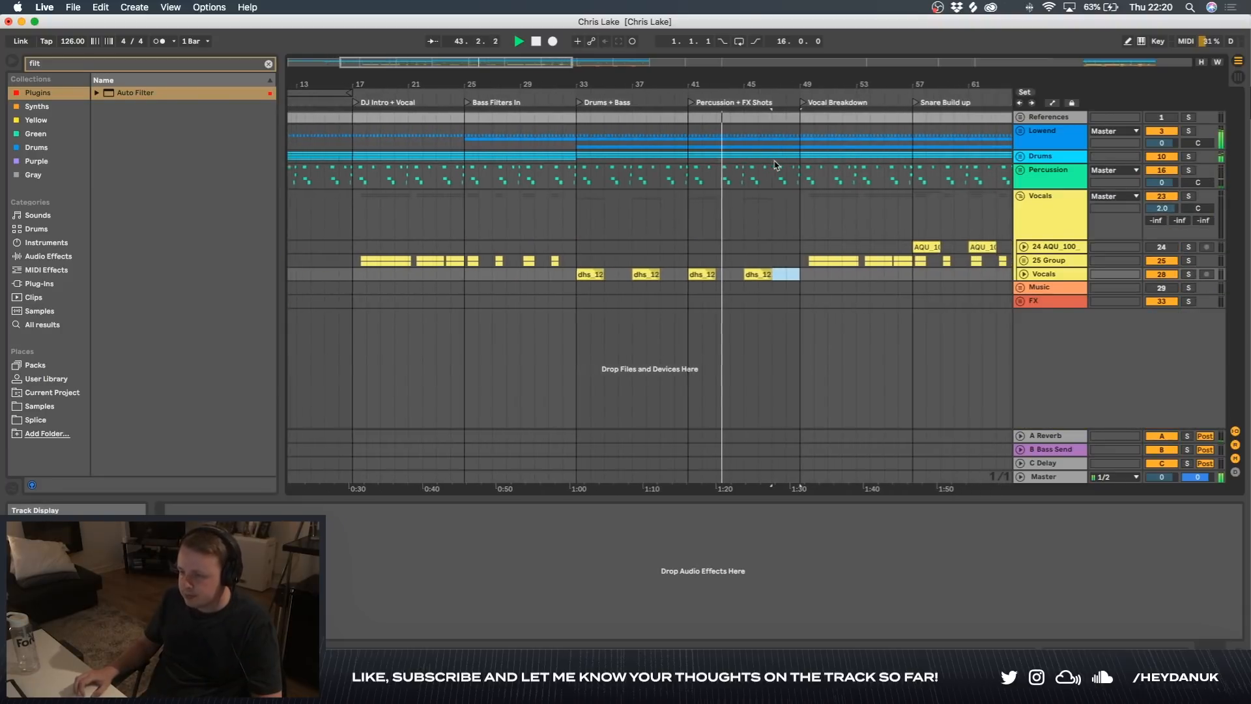
click(790, 301)
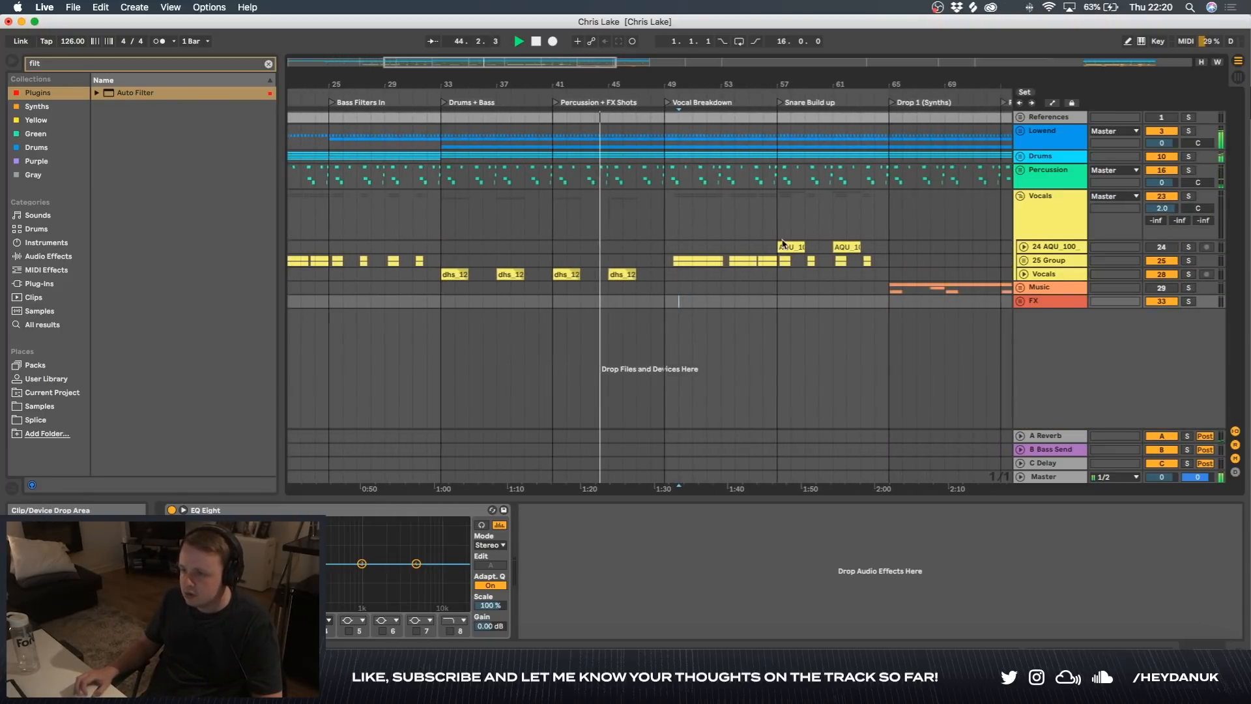
- Automate the Lowend group's EQ Eight to switch on again from the Vocal Breakdown at bar 49
click(1050, 140)
key(a)
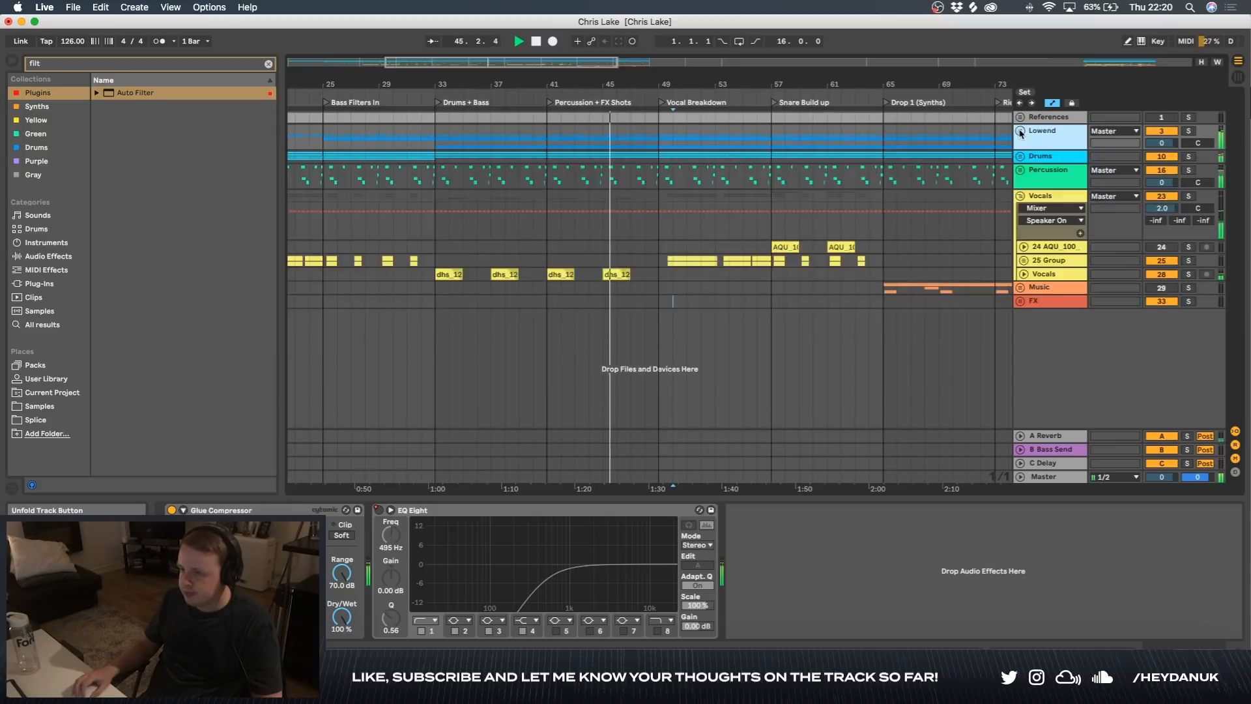
key(Right)
scroll(671, 177, up, 3)
click(667, 176)
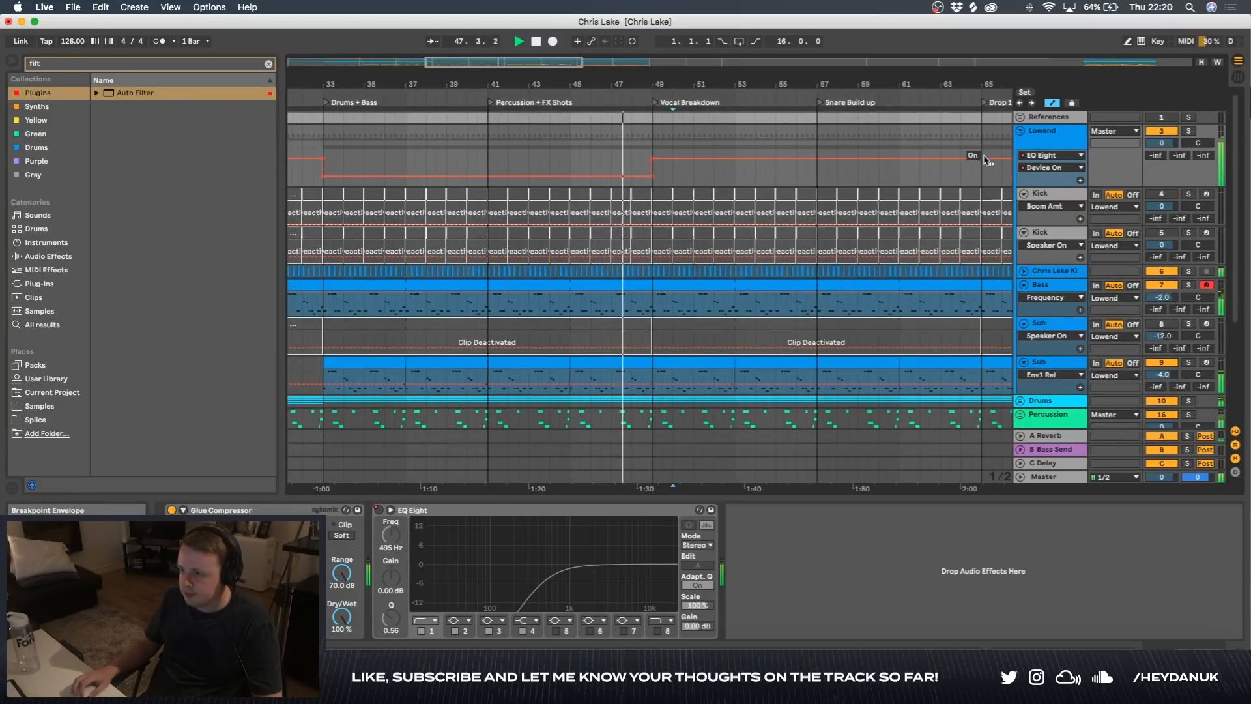
key(a)
- Fine-tune the volume of the 30 Serum track in the Music group, then fold the group again
scroll(804, 168, down, 5)
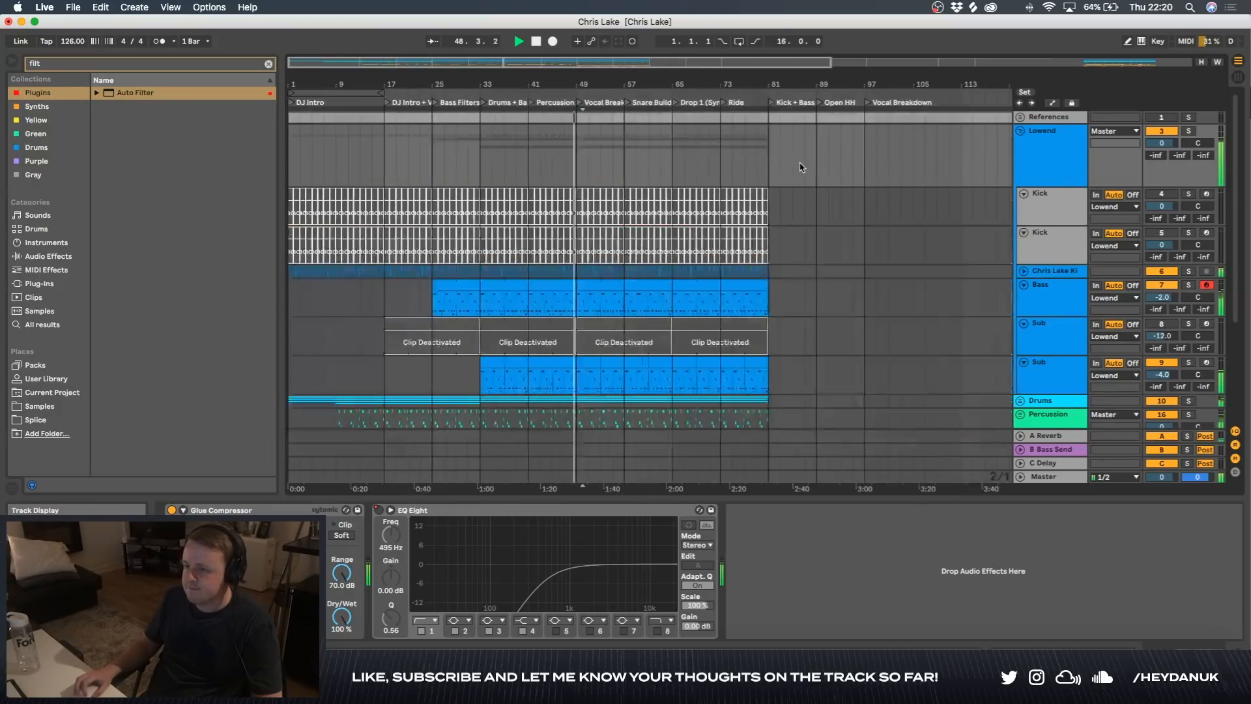
scroll(657, 269, down, 4)
scroll(657, 269, up, 10)
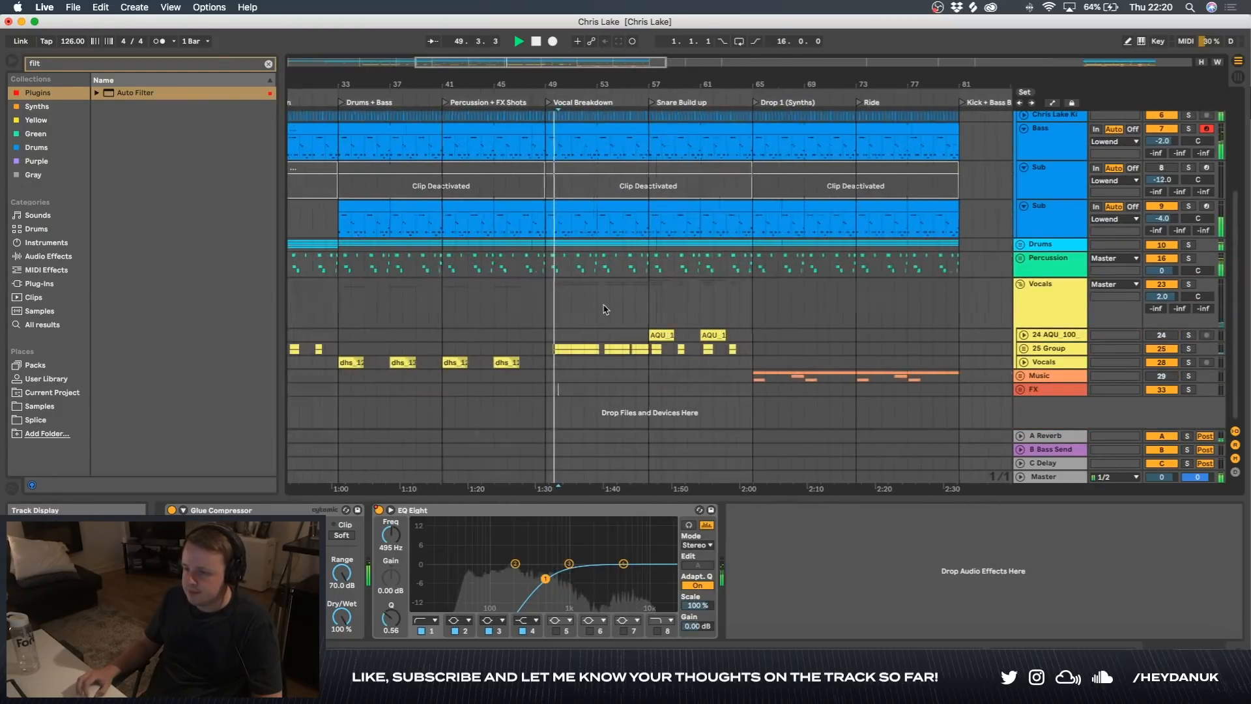
scroll(638, 309, down, 6)
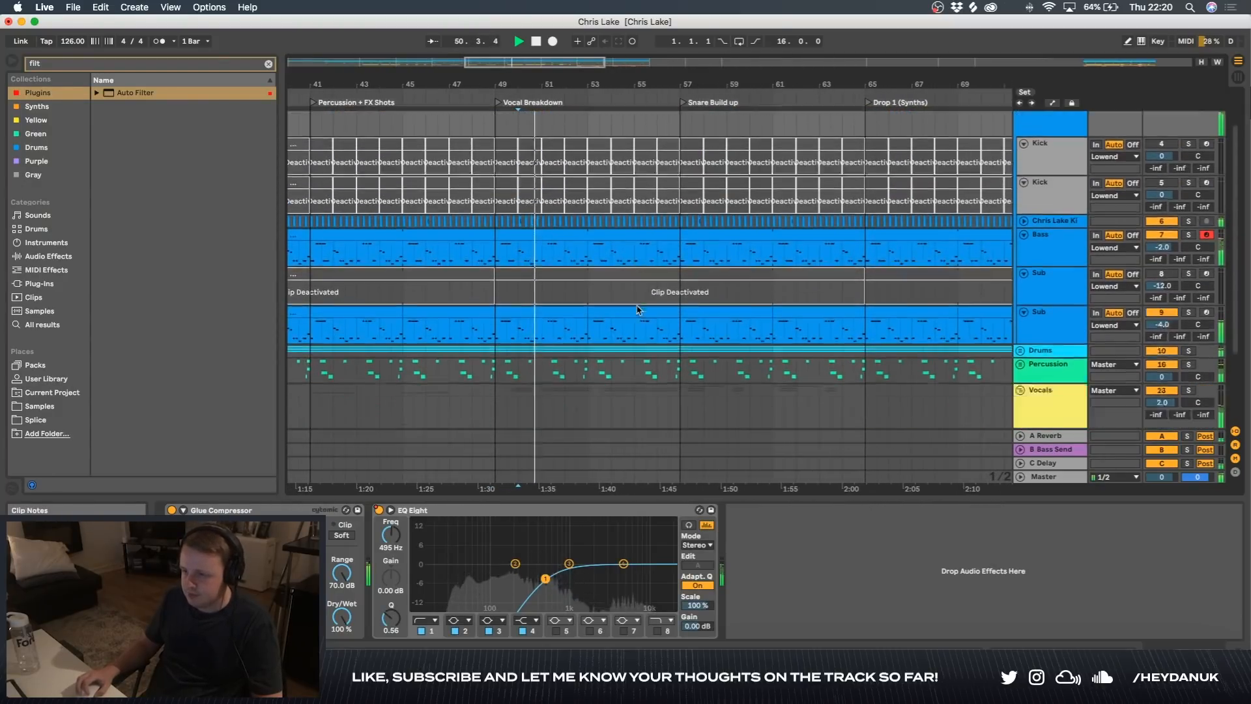
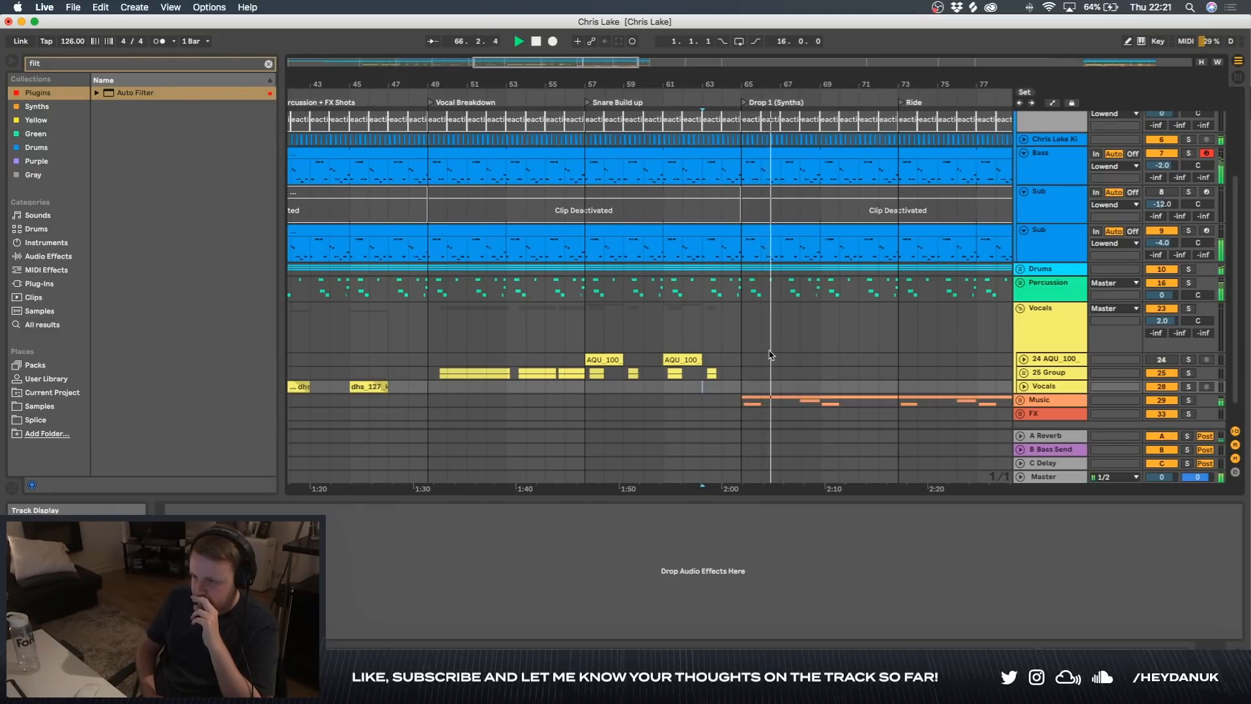
click(1020, 400)
scroll(929, 334, down, 5)
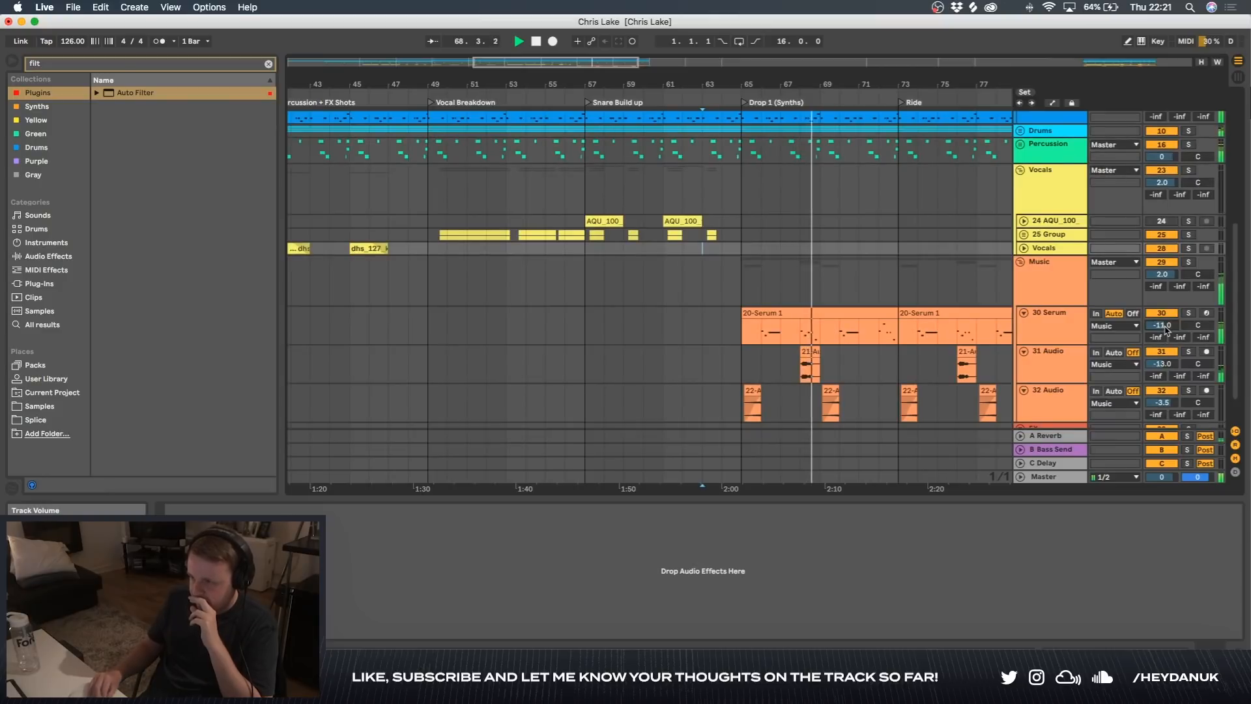
drag(1165, 329, 1165, 326)
click(1021, 262)
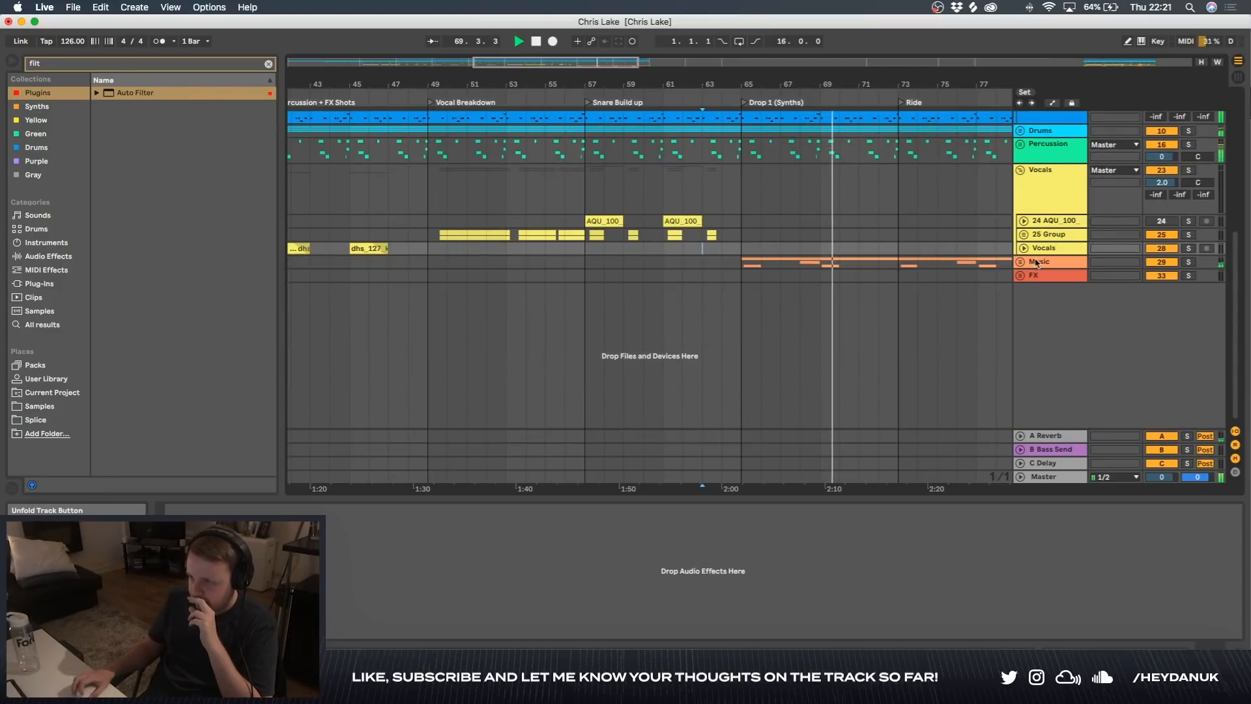
- Collapse the Vocals and Lowend groups and inspect the arrangement from Drop 1 to the Kick + Bass Bridge at bar 81
click(1020, 170)
scroll(948, 189, up, 6)
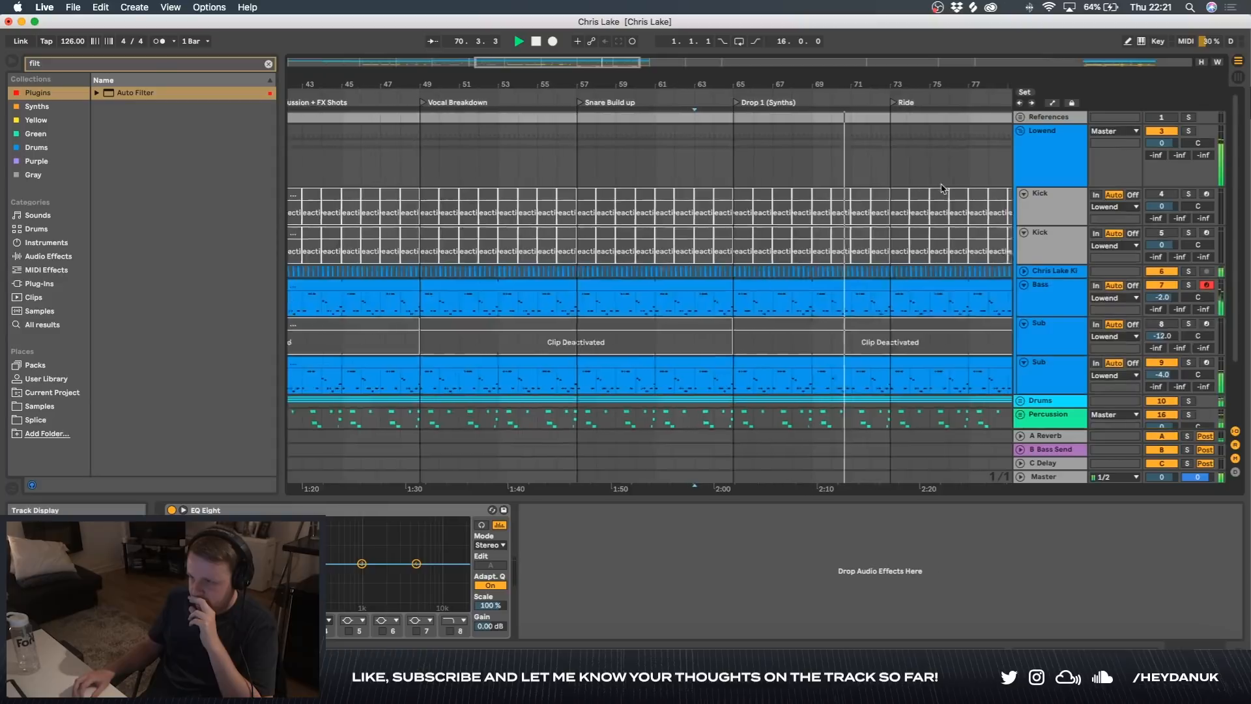
scroll(804, 162, down, 5)
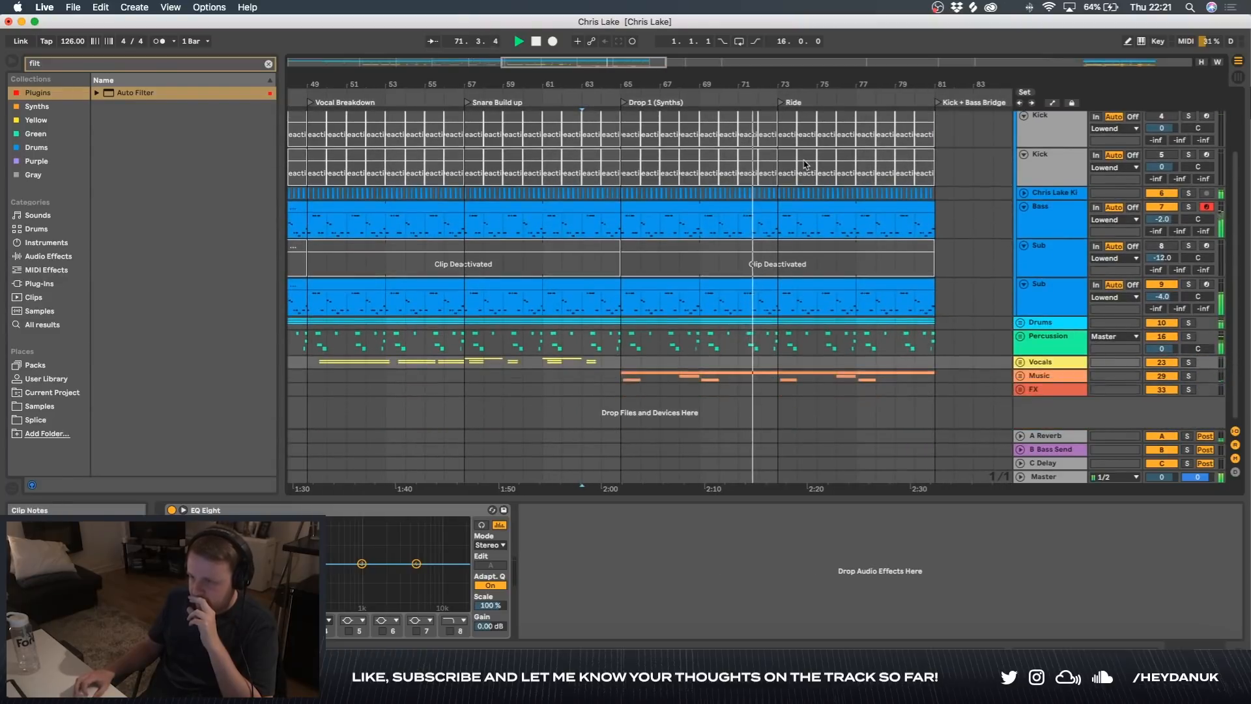
scroll(873, 239, up, 1)
scroll(949, 229, up, 2)
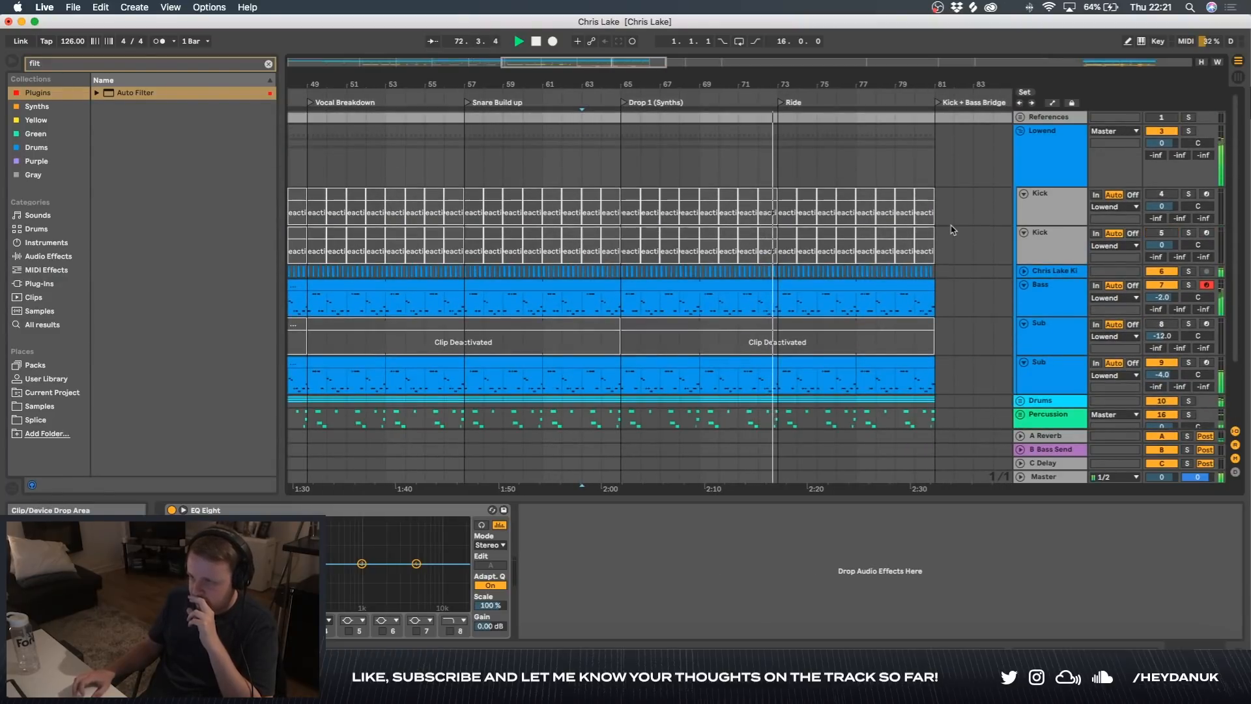
click(1021, 131)
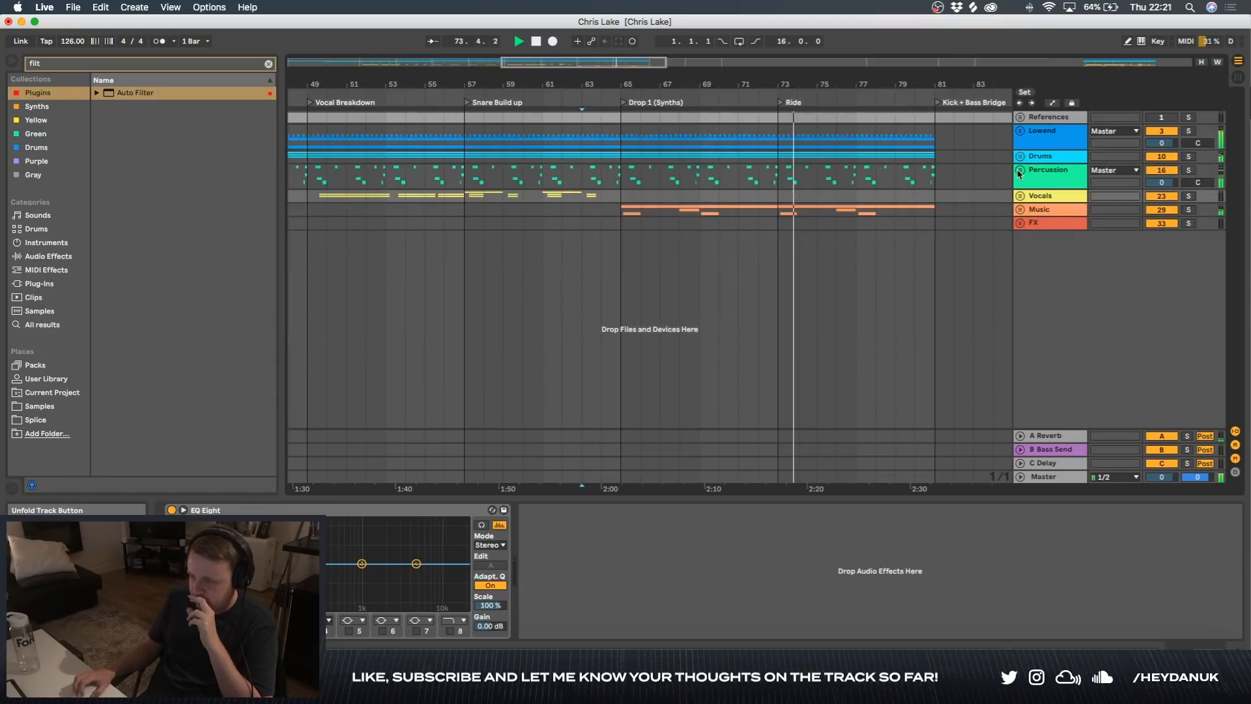
scroll(953, 168, right, 5)
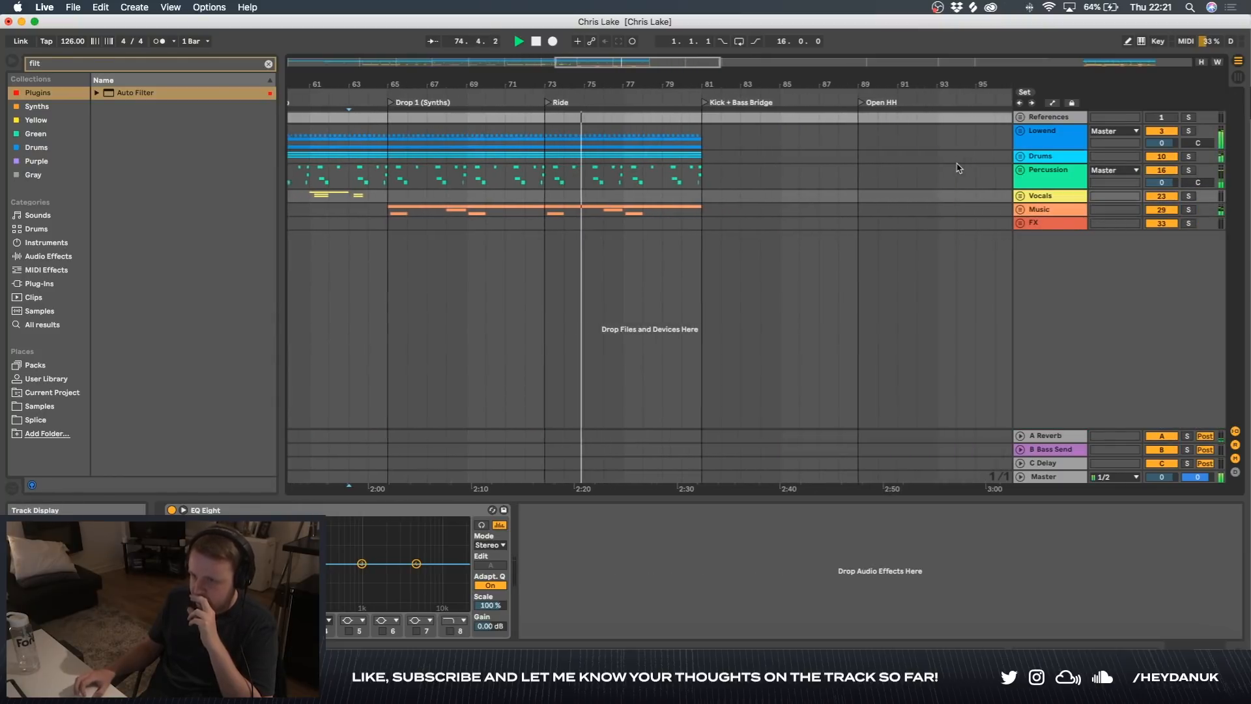
- Unfold the Lowend group and duplicate the Ride section's Chris Lake kick, Bass and active Sub clips across the Kick + Bass Bridge
scroll(958, 167, right, 1)
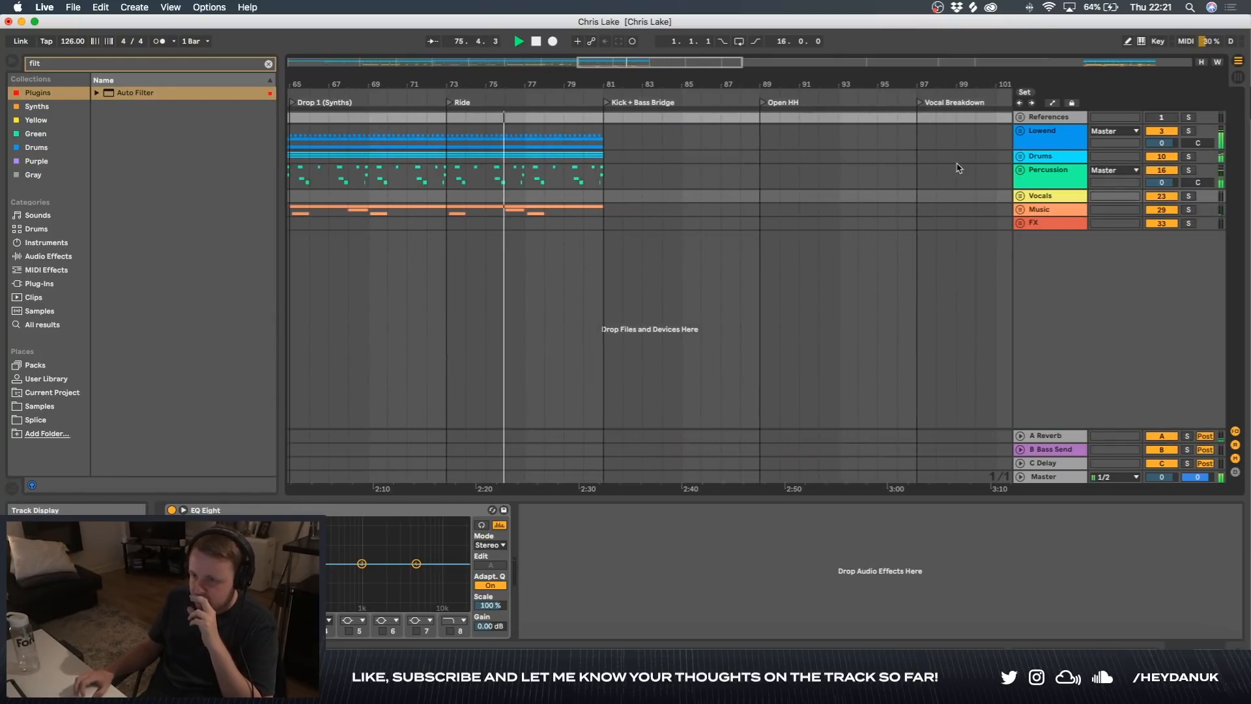
scroll(712, 149, left, 2)
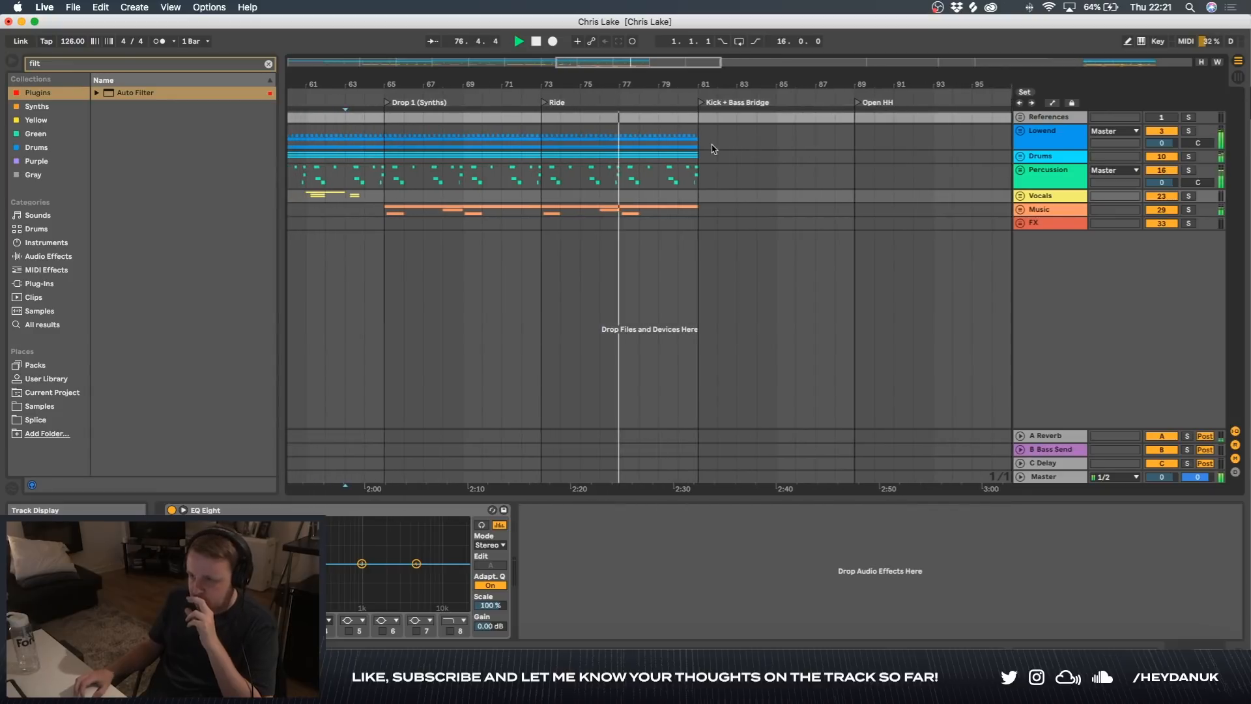
click(1020, 130)
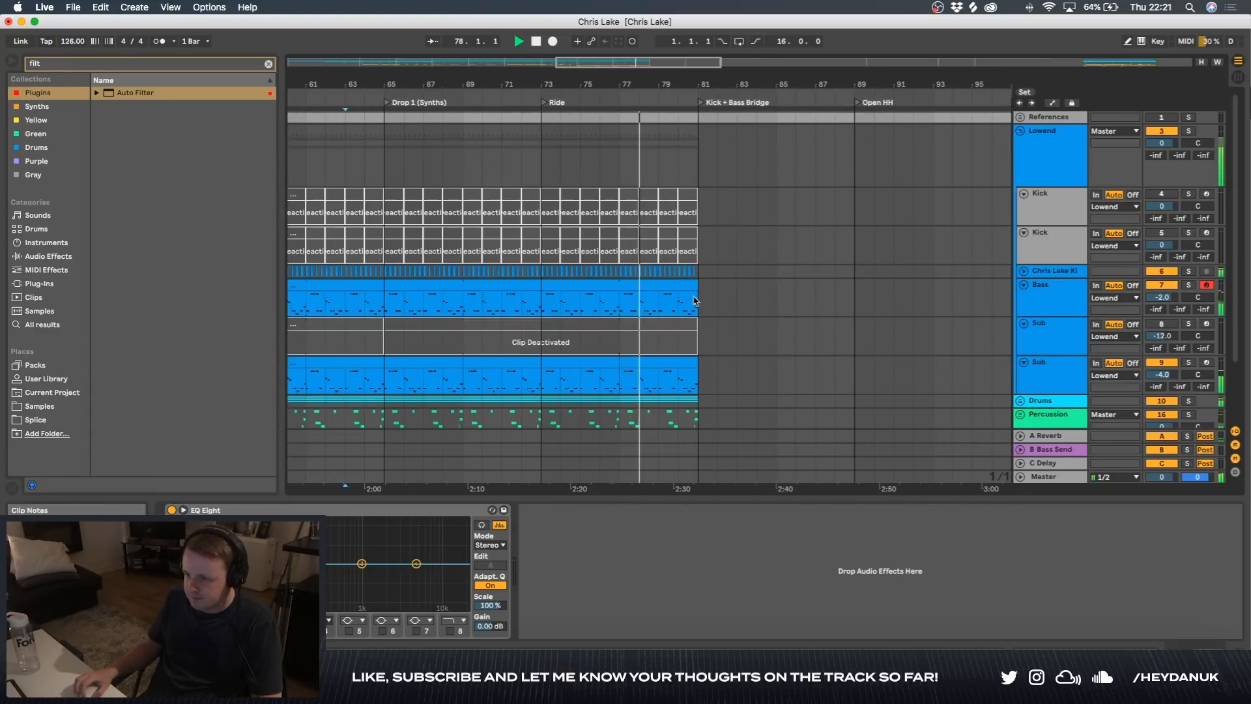
drag(594, 288, 542, 273)
key(super+d)
drag(698, 363, 620, 362)
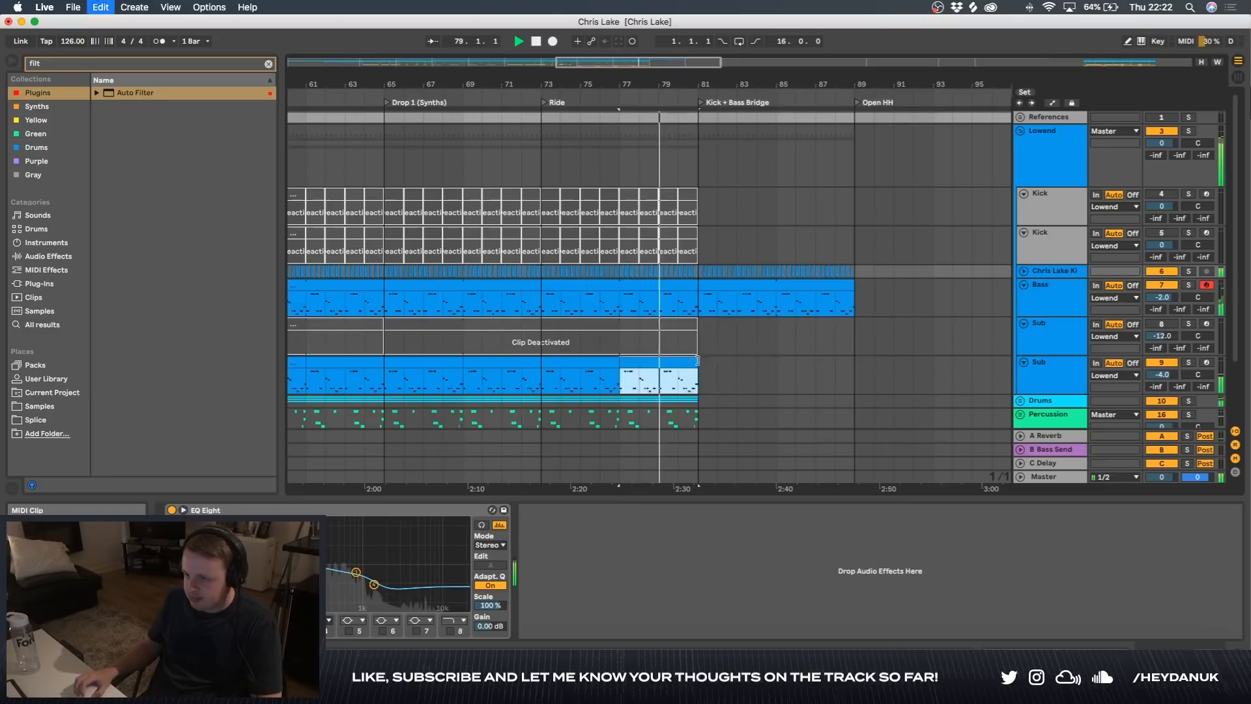
key(super+d)
key(super+d)
- Review the extended Lowend clips through the Kick + Bass Bridge up to Open HH and stop playback
click(856, 352)
scroll(846, 346, down, 3)
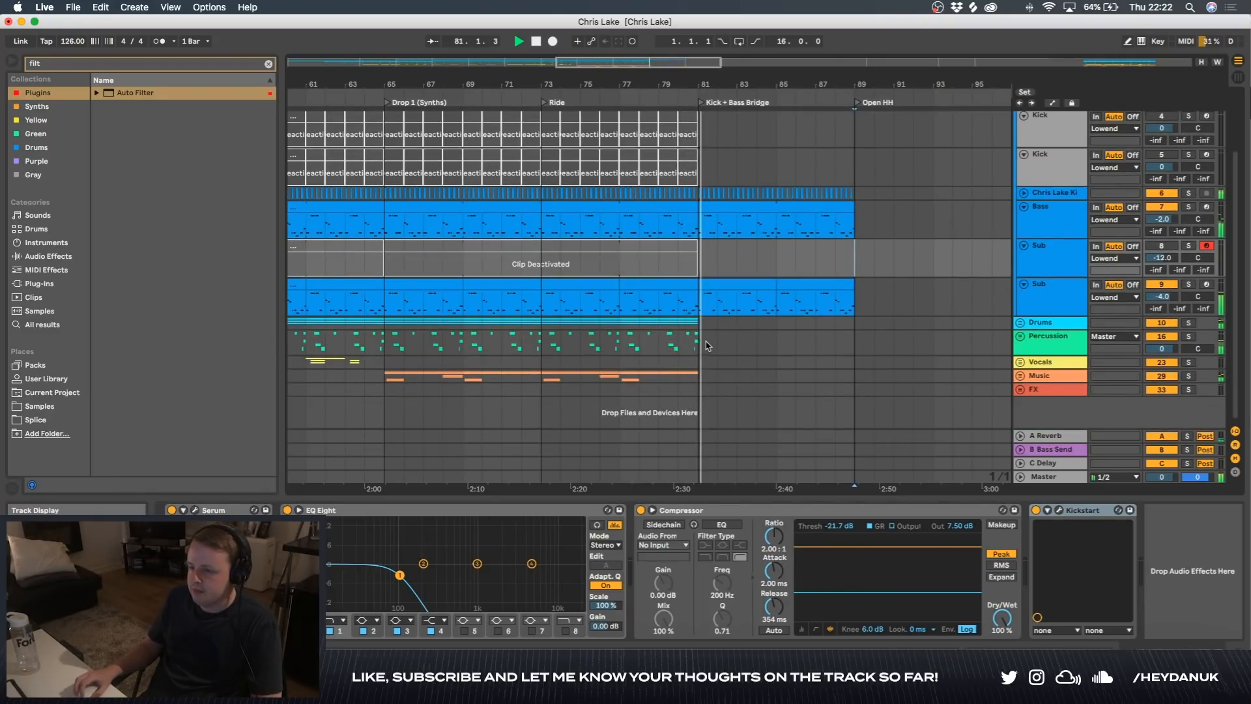
scroll(707, 345, up, 3)
scroll(756, 352, down, 4)
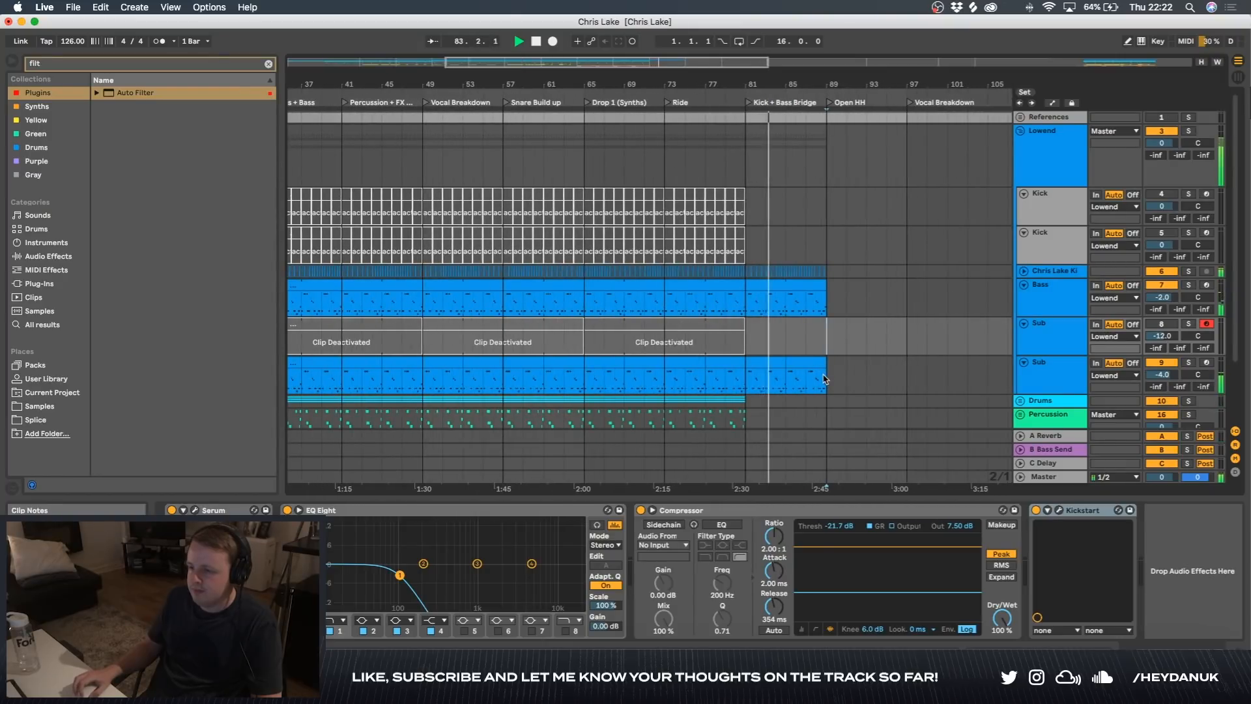
scroll(822, 331, up, 5)
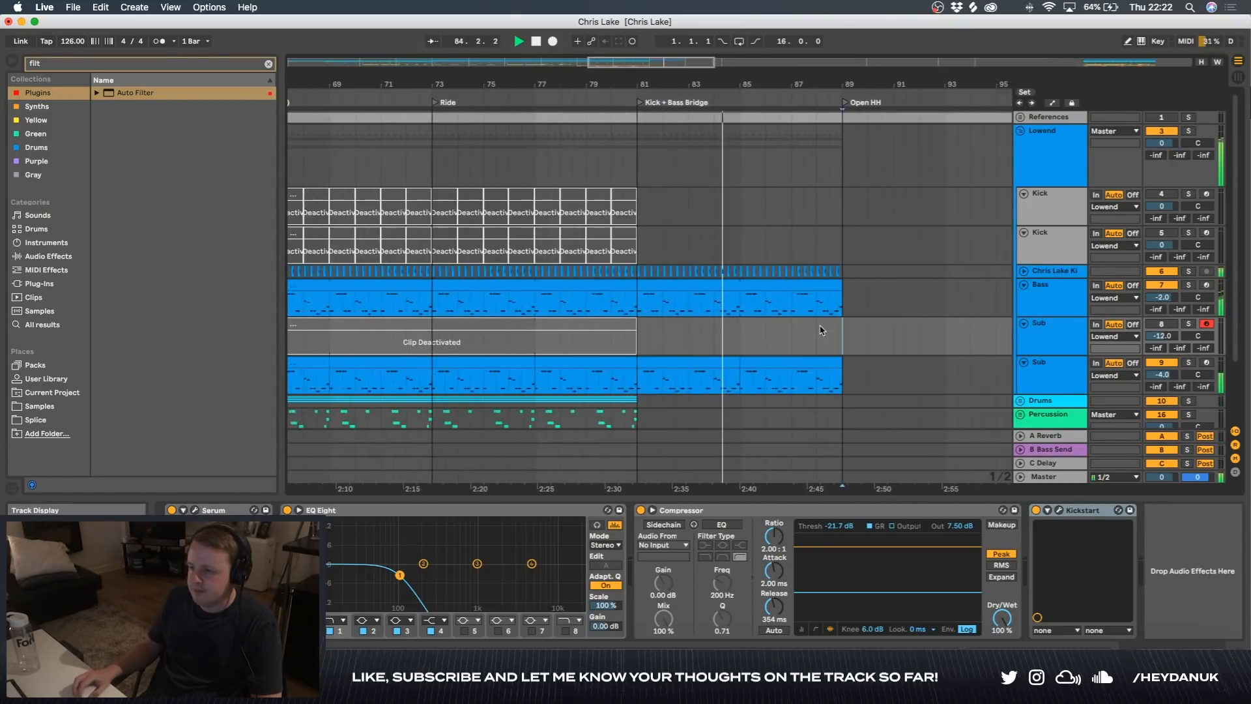
key(space)
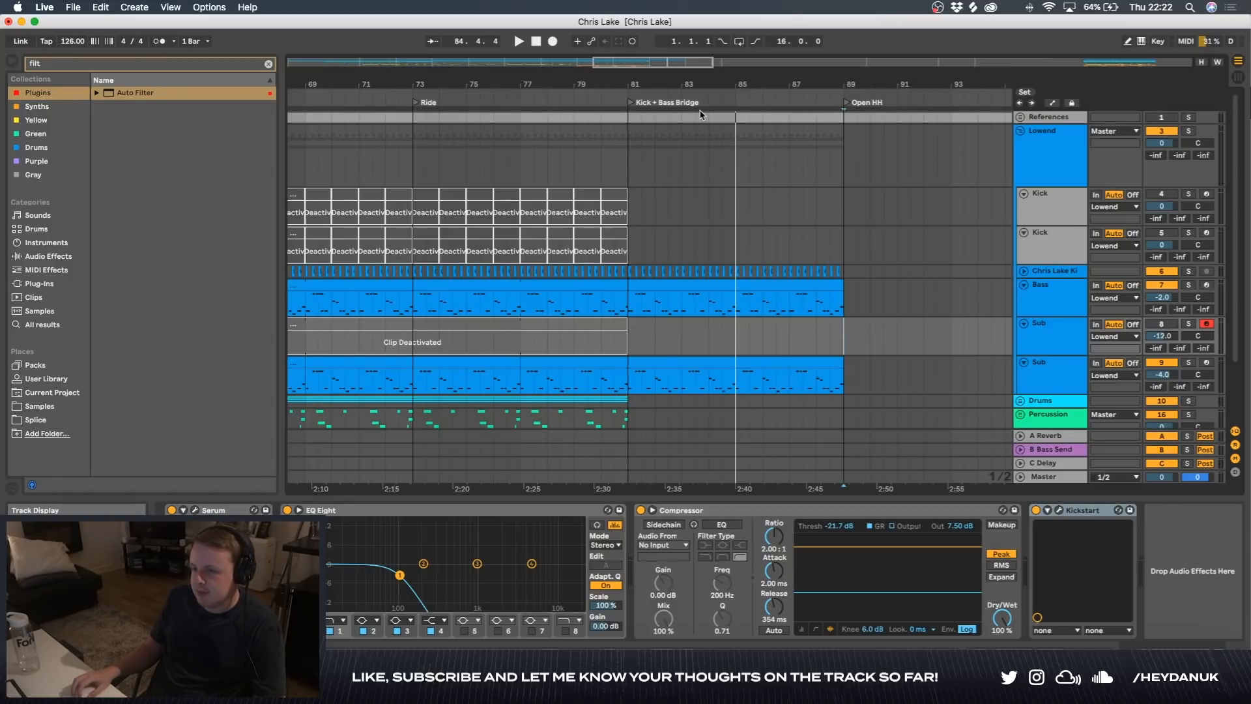
- Unfold the Chris Lake kick track in the Lowend group and remove the two deactivated Kick tracks above it
click(1024, 271)
scroll(654, 301, up, 8)
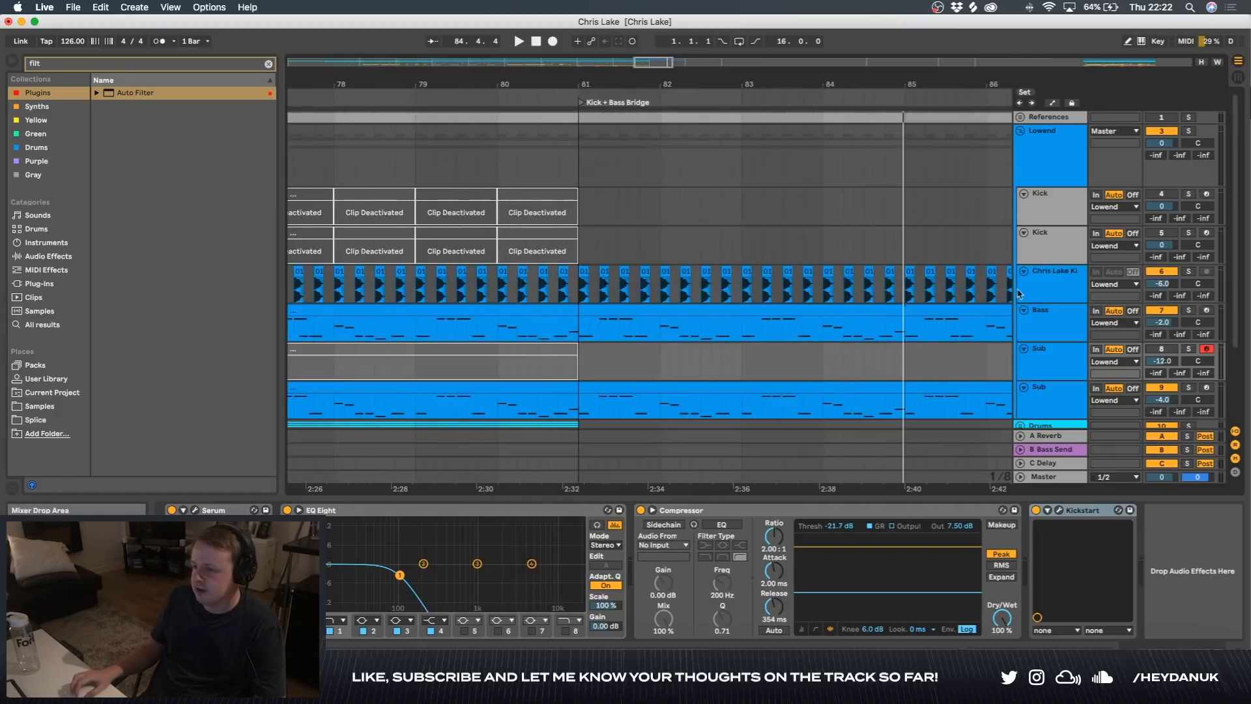
click(1012, 292)
scroll(596, 286, up, 10)
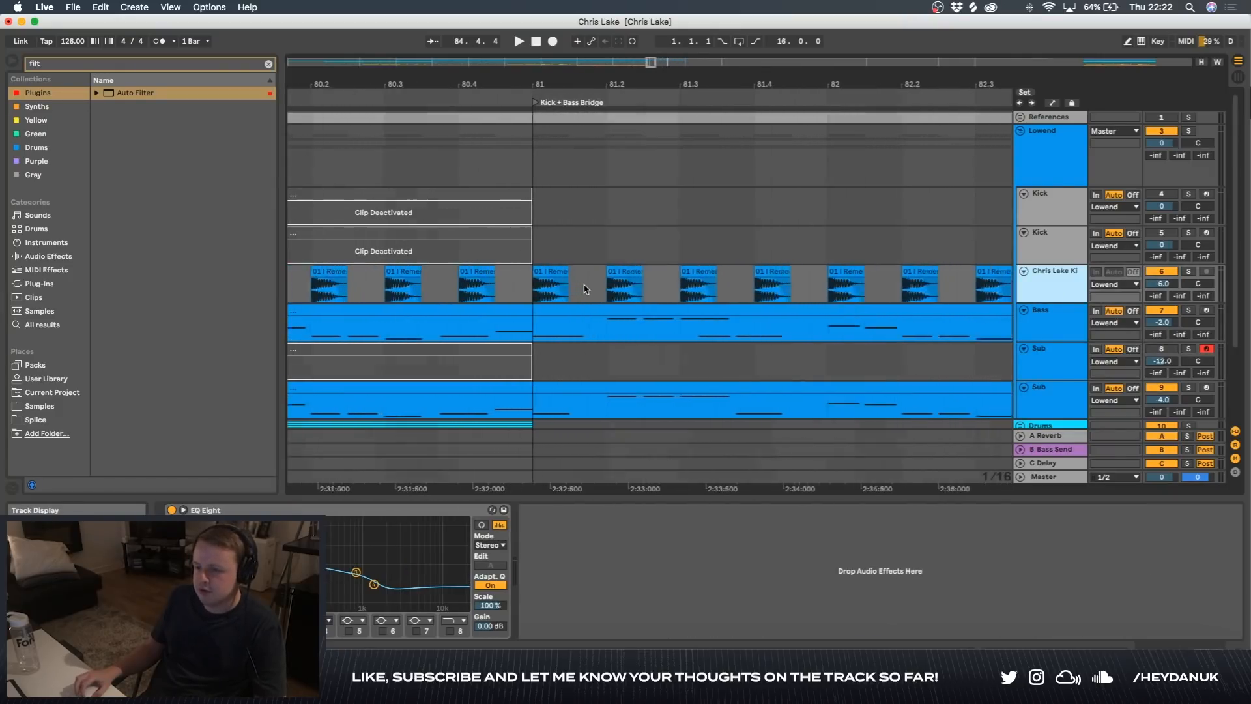
click(512, 290)
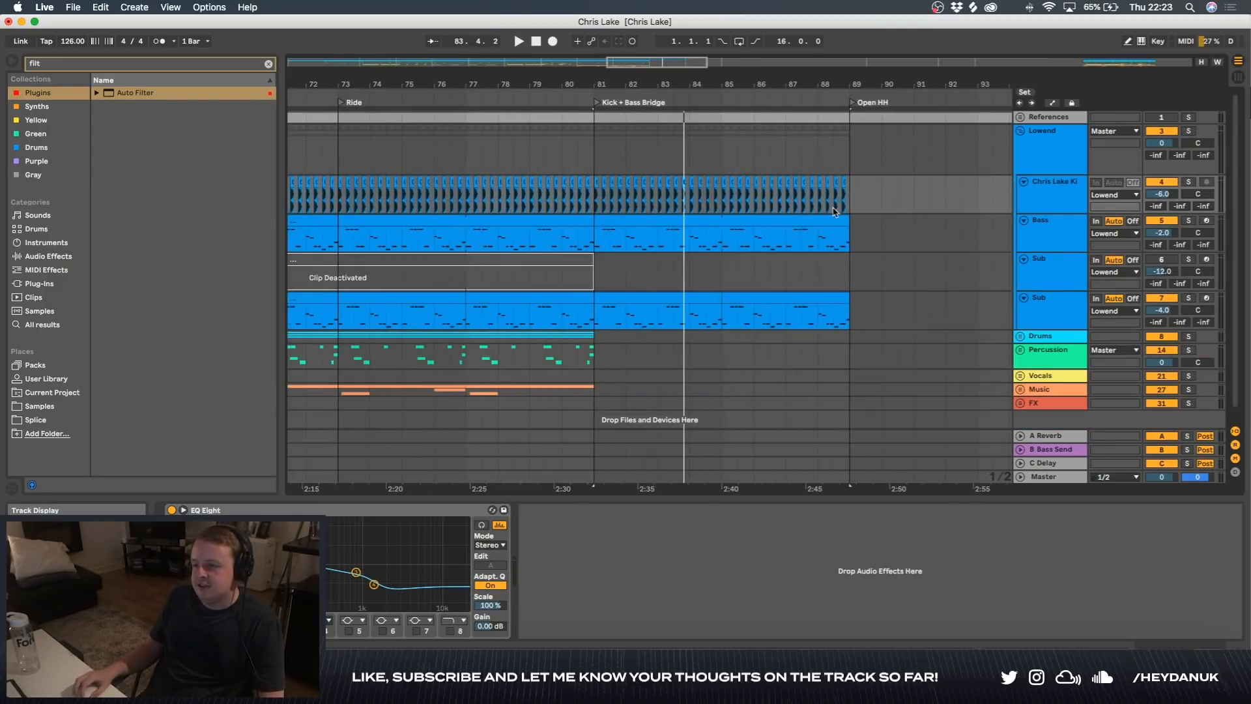
- Delete the Lowend clips across the Kick + Bass Bridge from bar 81 to 89 and fold the group
drag(849, 199, 595, 316)
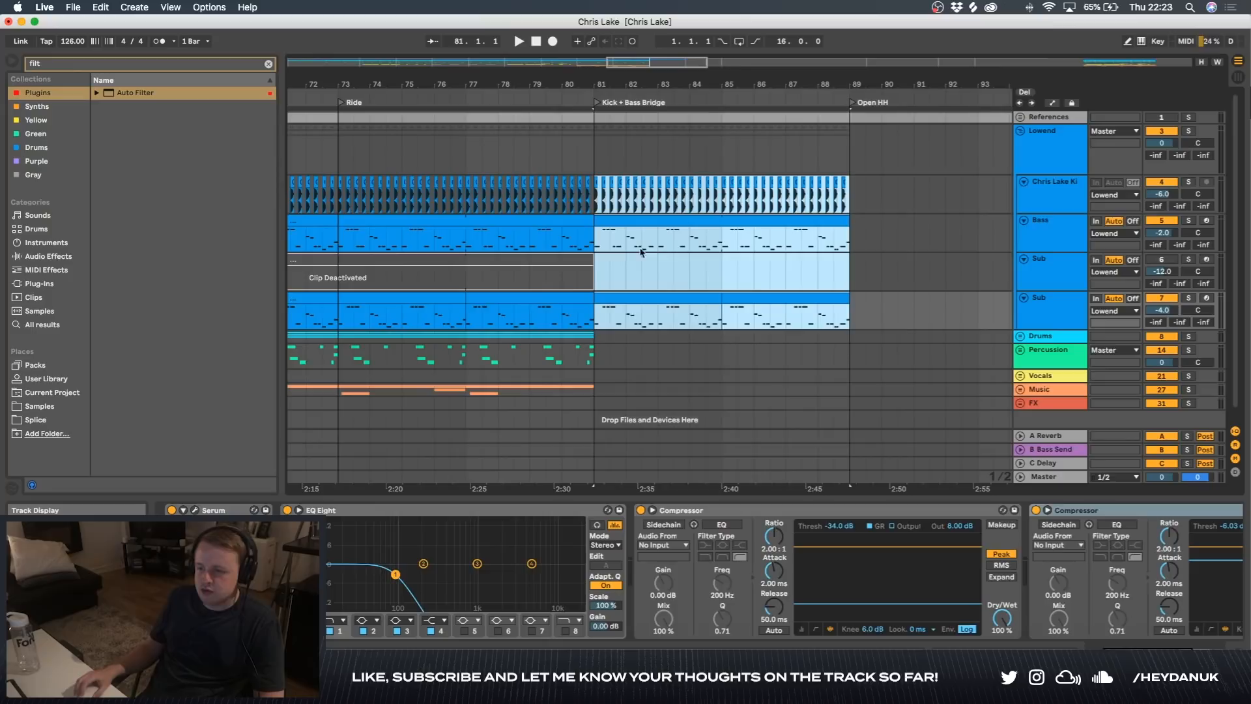
key(Delete)
scroll(611, 227, down, 4)
click(608, 228)
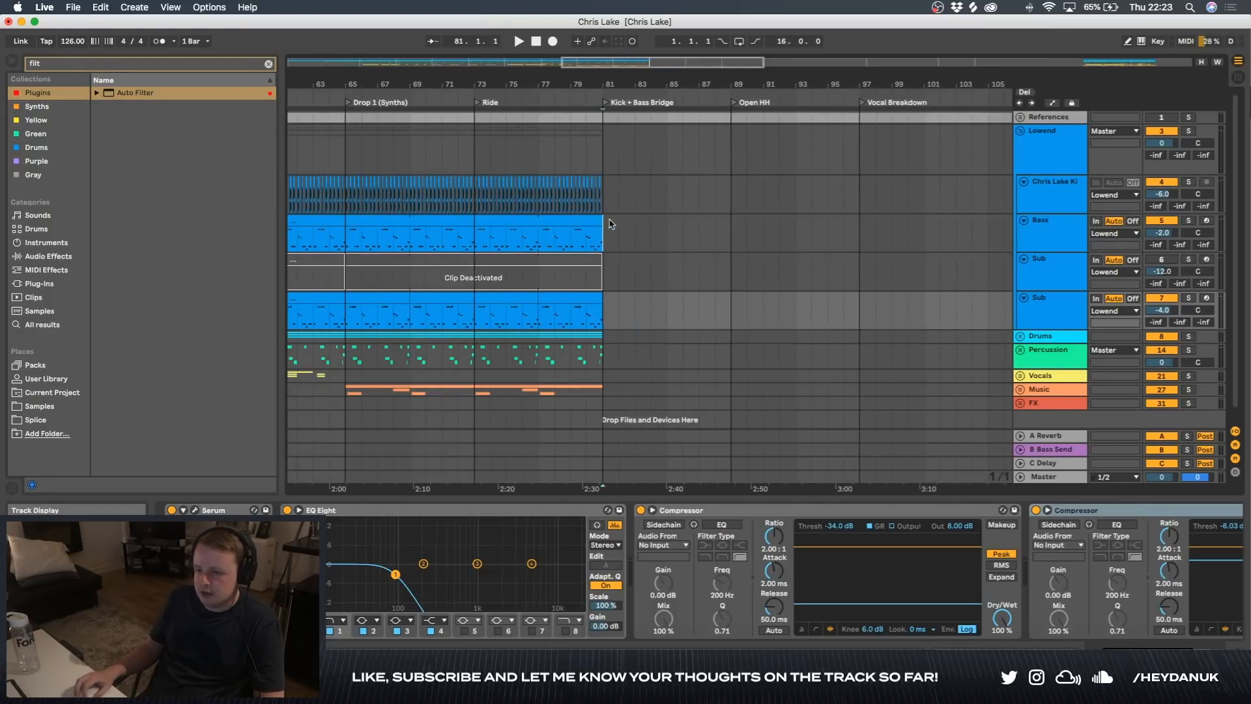
scroll(606, 231, up, 5)
scroll(602, 226, down, 10)
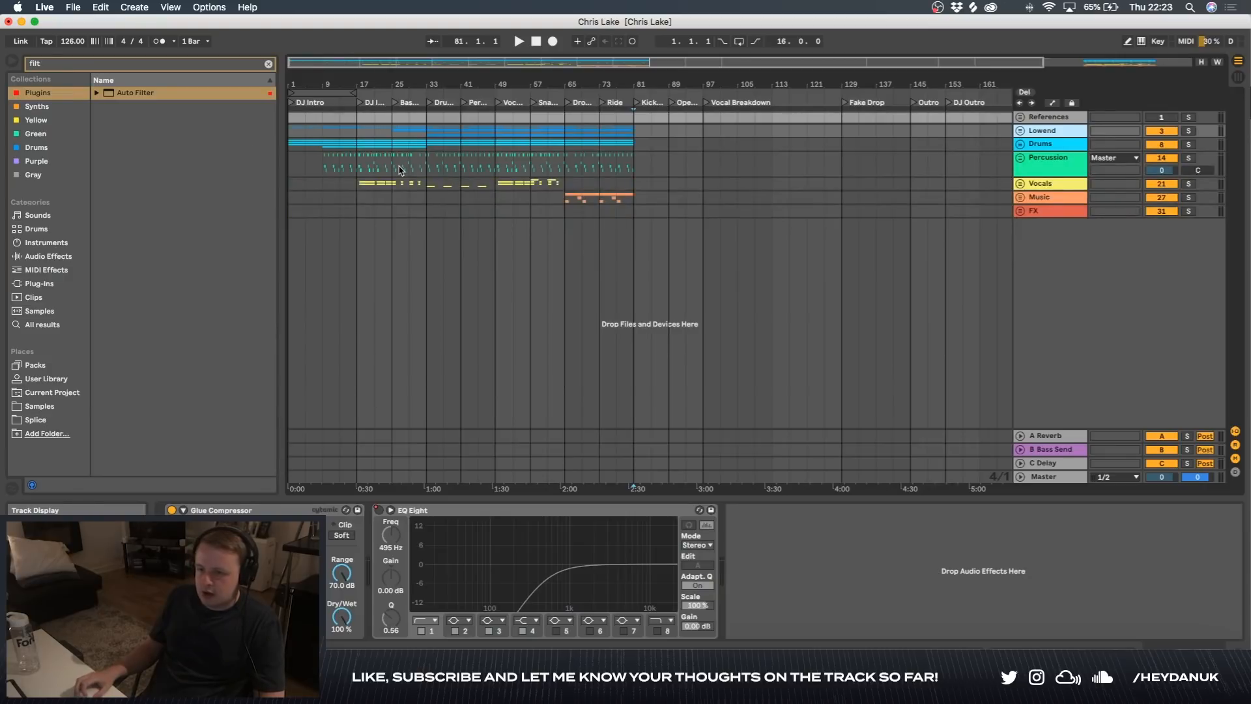
- Unfold the Drums group and audition the arrangement from DJ Intro + Vocal and from Bass Filters In, with the Master devices shown
scroll(400, 170, up, 6)
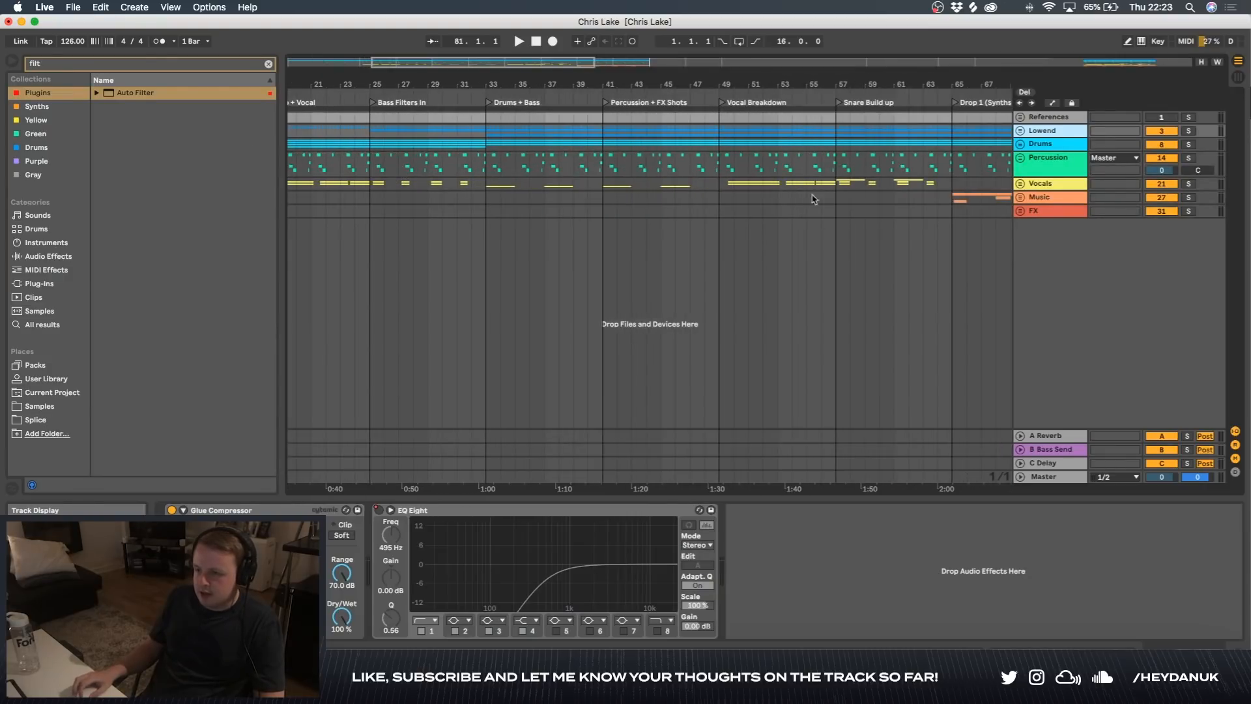
scroll(622, 179, left, 10)
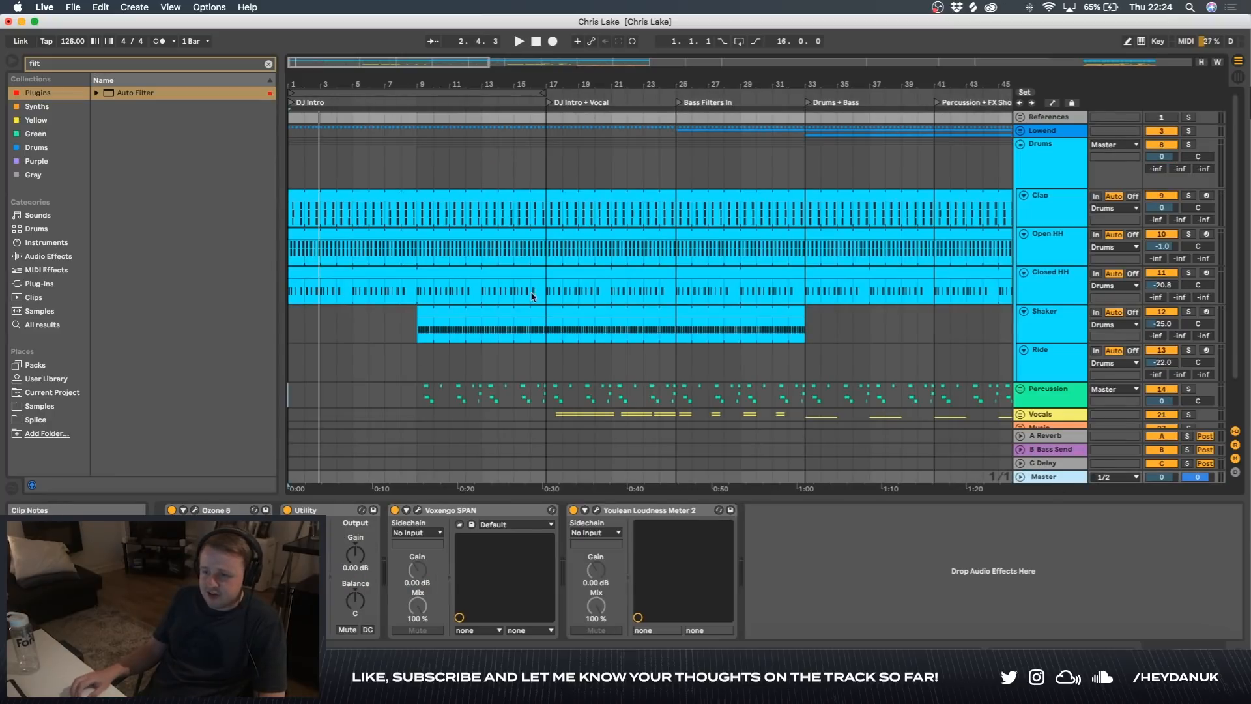
click(545, 282)
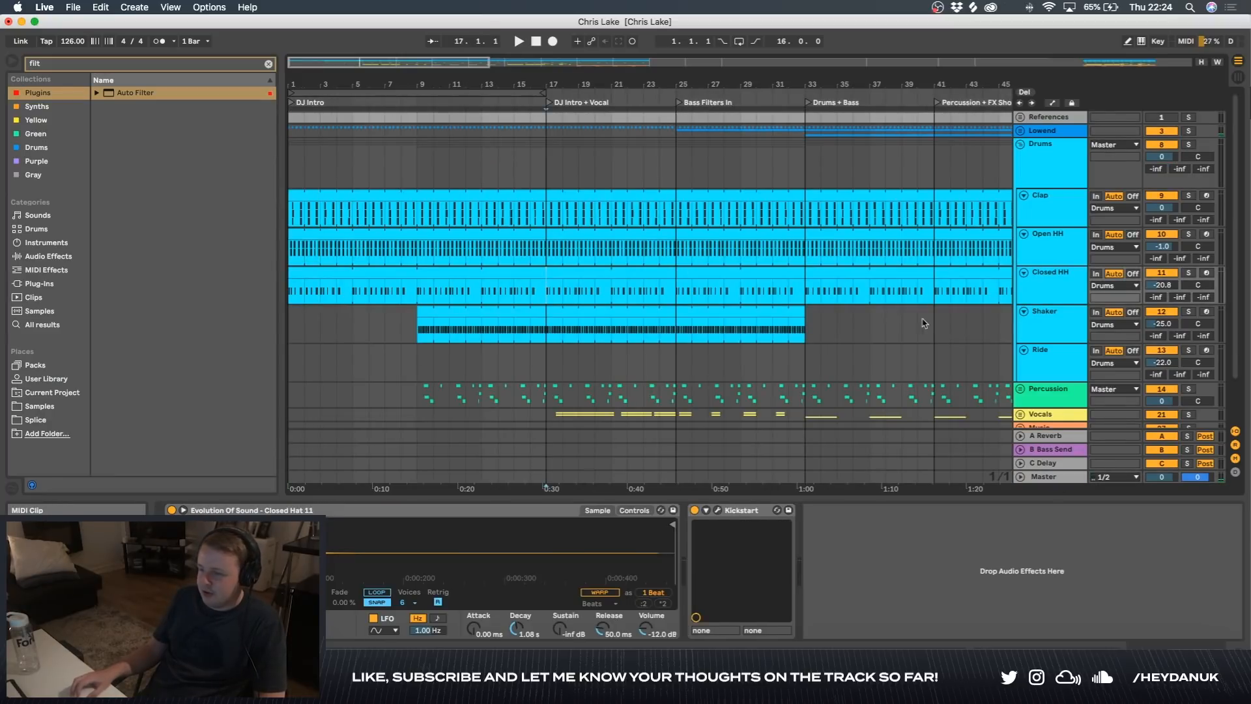
click(1062, 480)
key(space)
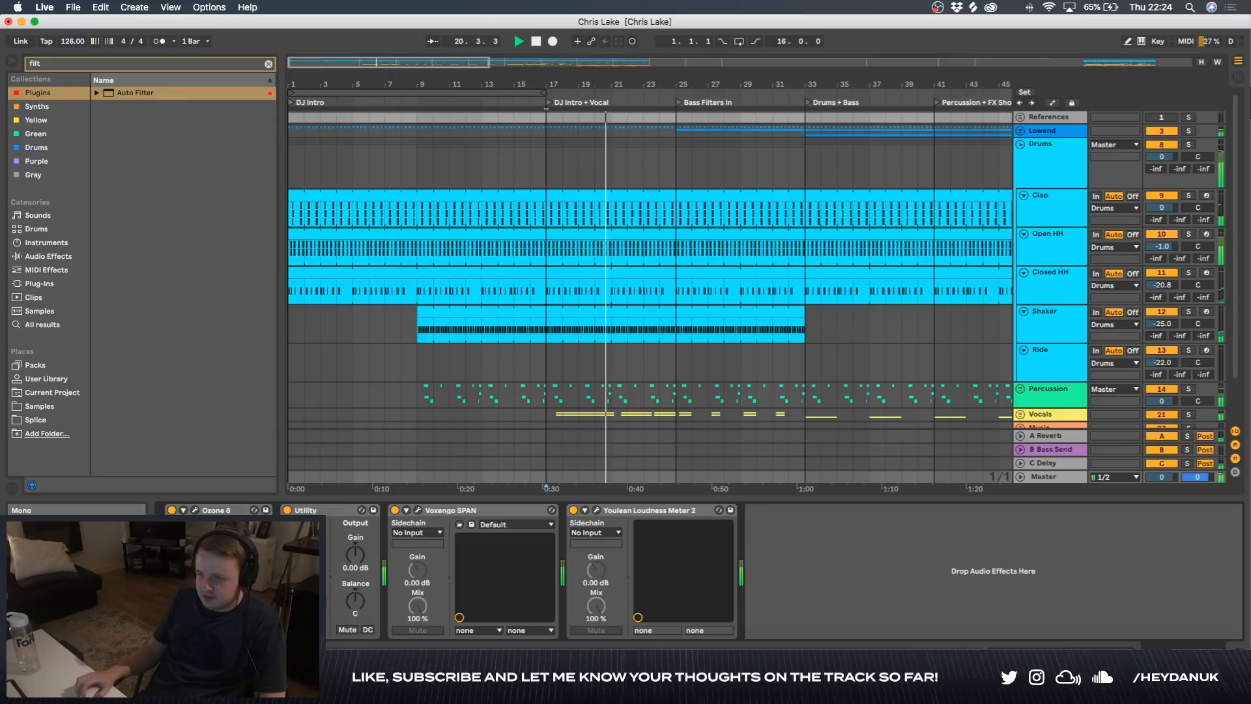
click(676, 325)
key(space)
key(space)
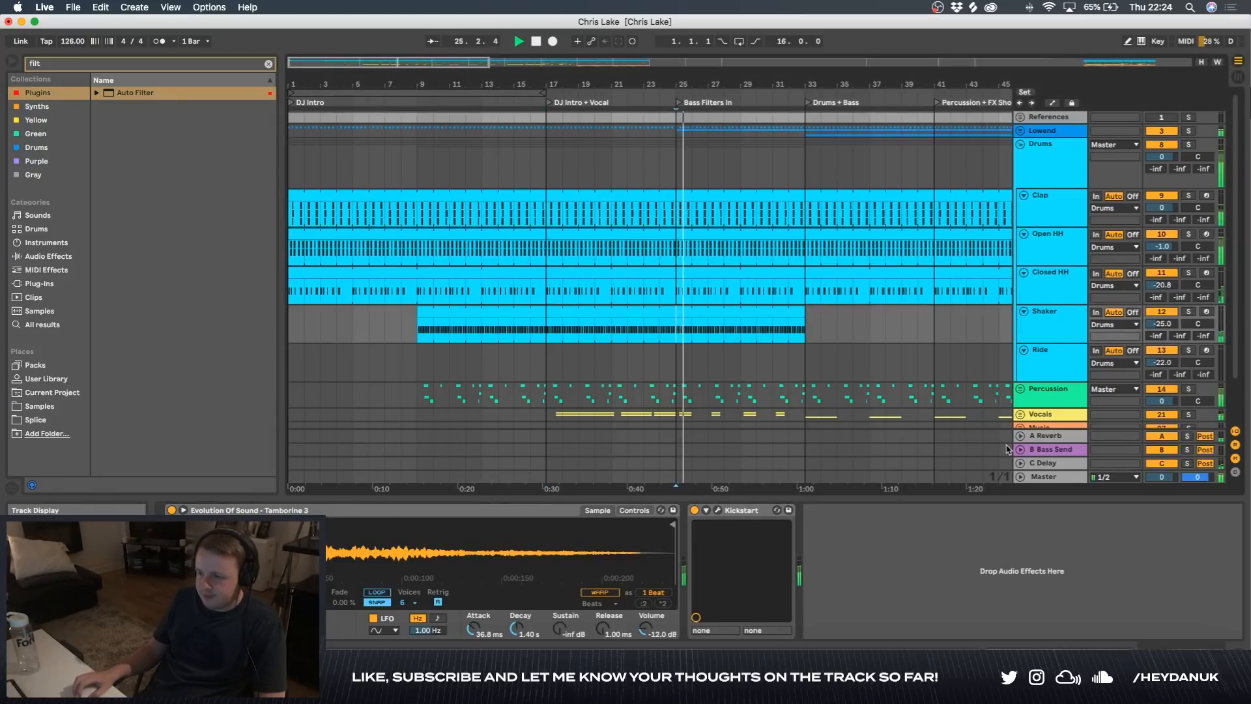
click(1056, 476)
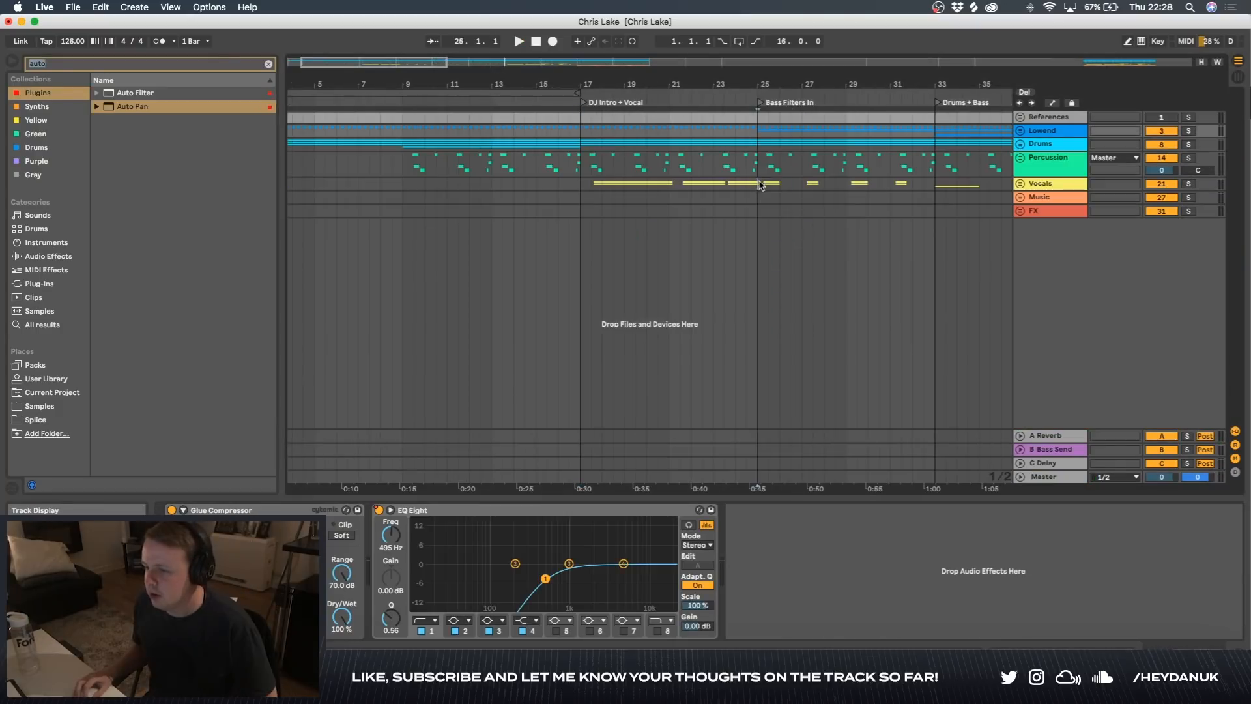
- Unfold the Vocals group and select the vocal phrases on tracks 24 and 25 in DJ Intro + Vocal
drag(758, 183, 930, 190)
click(1020, 185)
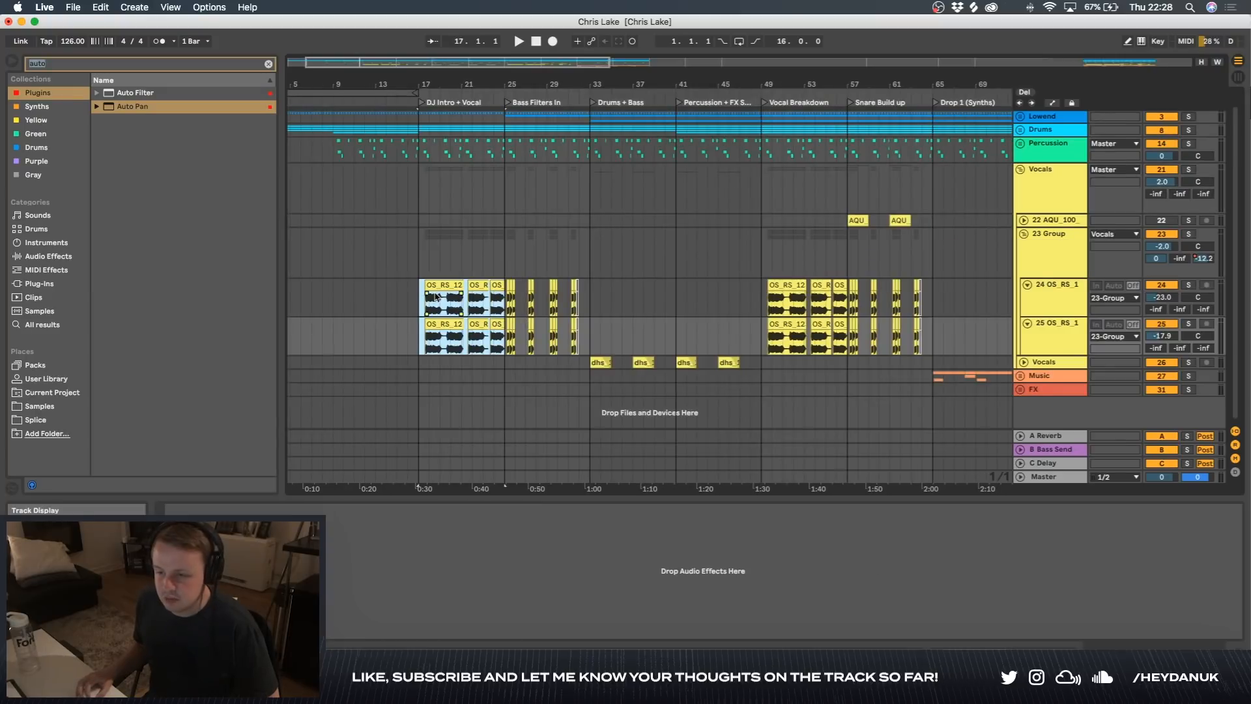
click(448, 296)
- Try the longer The_Way_You_Get_Vocal_2 clip at the start of track 24, trimming its end before deleting it
scroll(372, 308, left, 2)
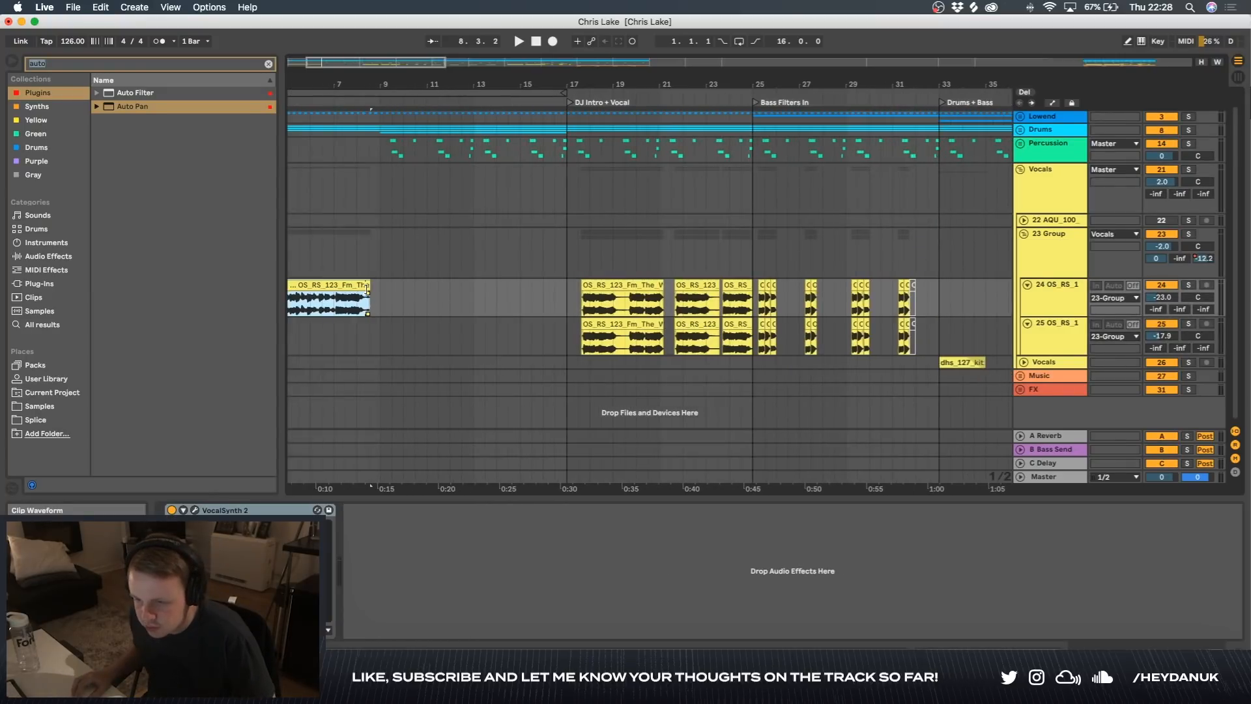
mouse_move(370, 304)
mouse_down()
mouse_move(403, 305)
mouse_move(366, 307)
mouse_up()
scroll(462, 315, left, 3)
drag(472, 314, 367, 308)
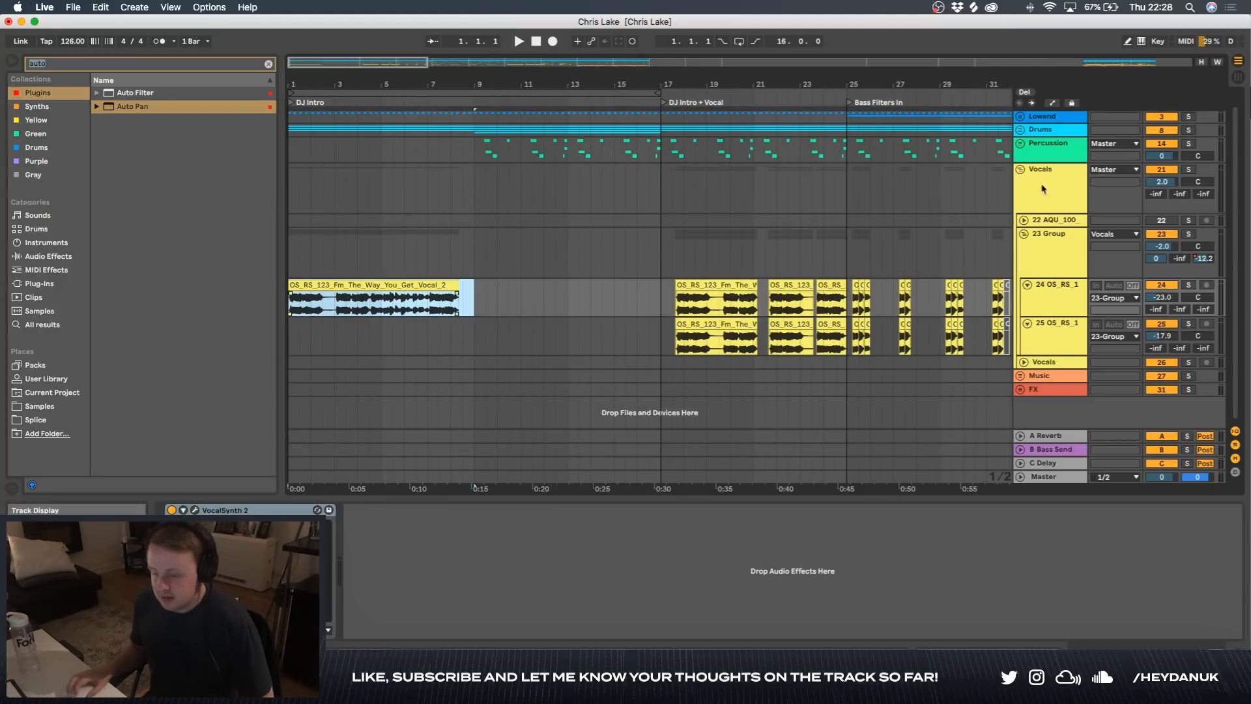
key(Delete)
key(minus)
- Replace the long vocal phrases on tracks 24 and 25 in DJ Intro + Vocal with the chops from Bass Filters In
click(555, 318)
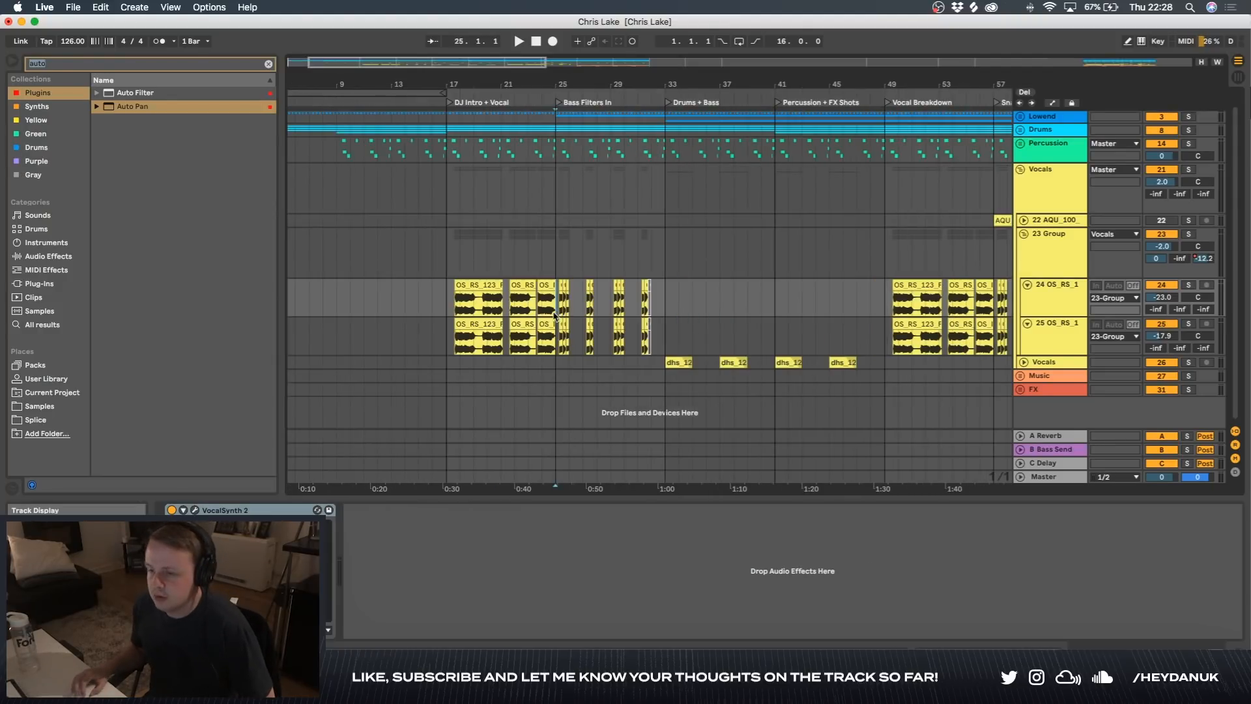
click(449, 350)
drag(666, 303, 448, 302)
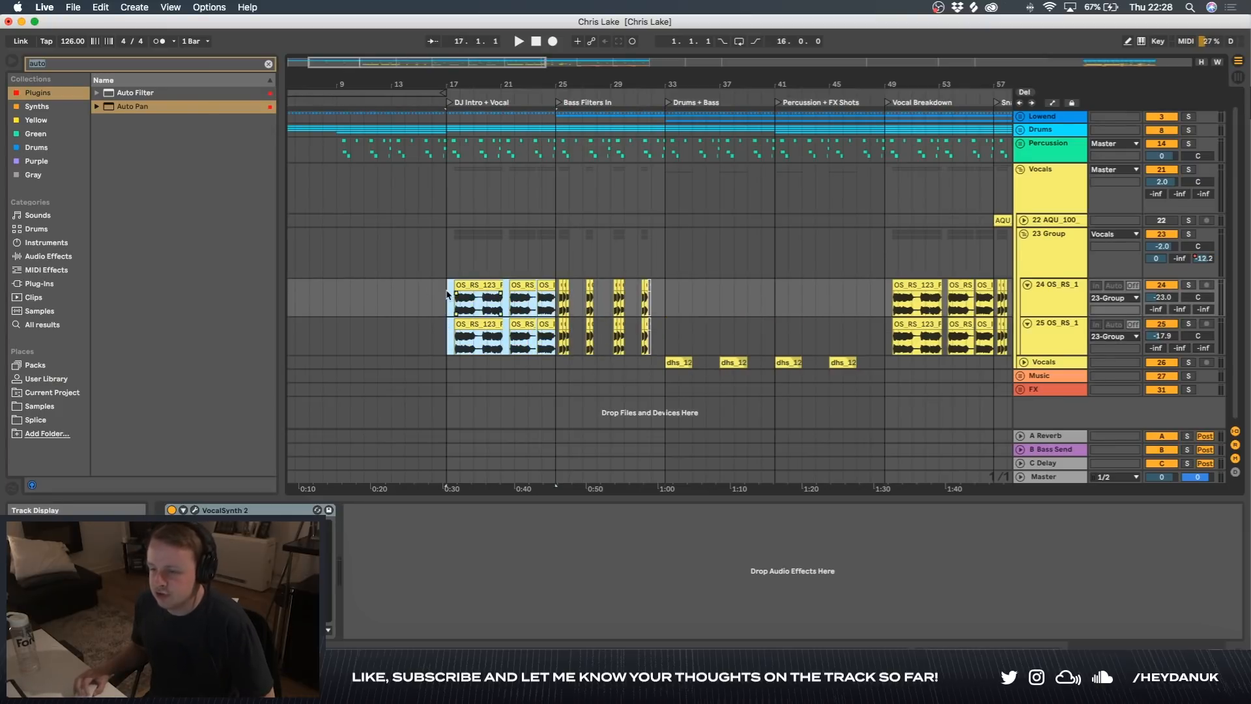
scroll(565, 301, right, 5)
scroll(842, 304, right, 10)
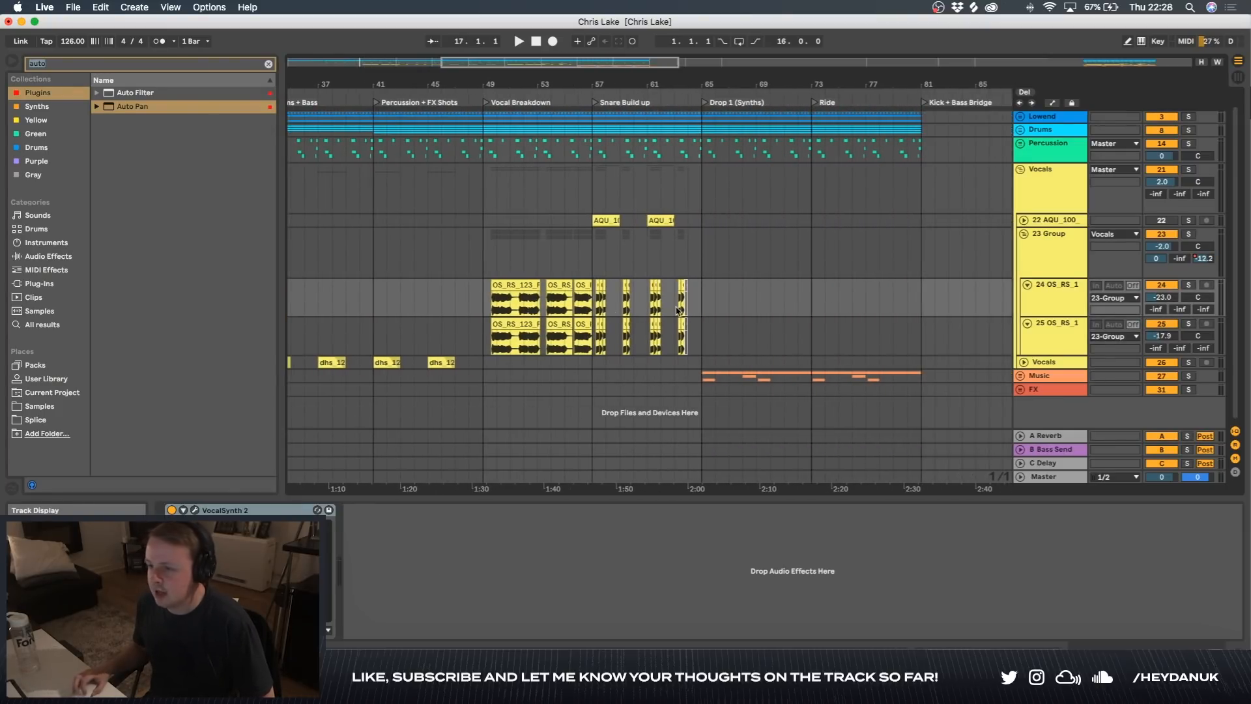
scroll(527, 314, right, 5)
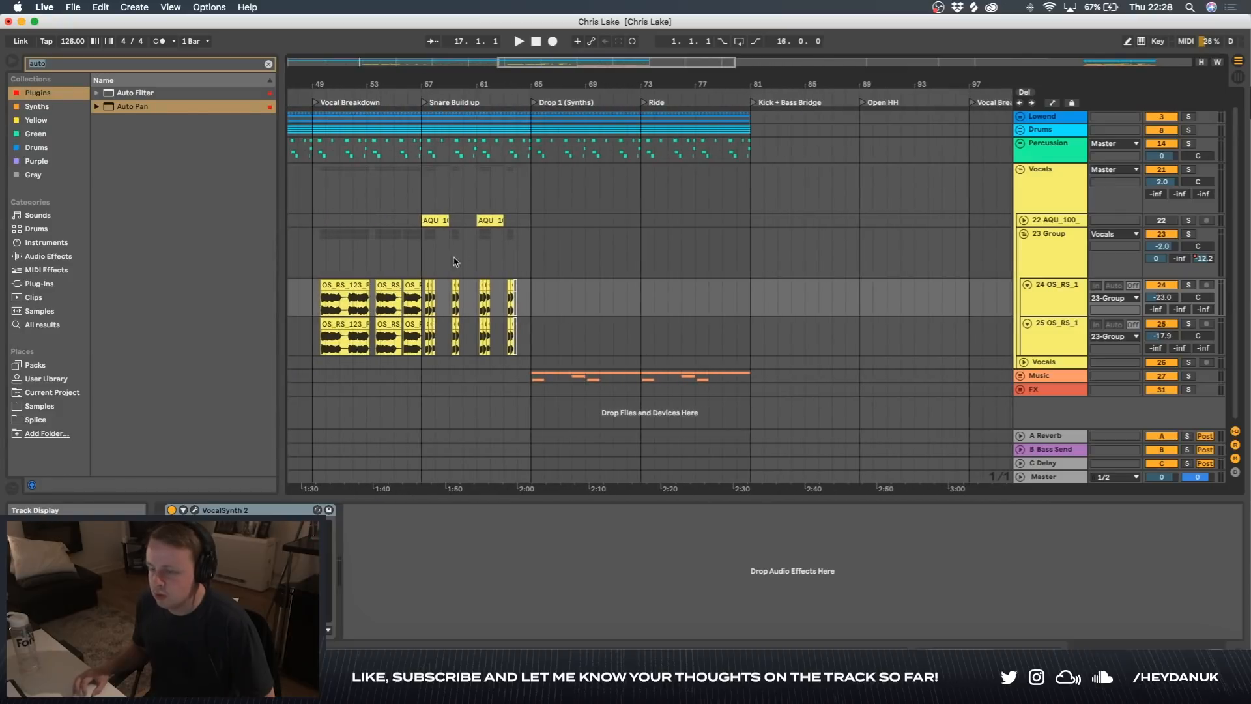
scroll(874, 203, left, 15)
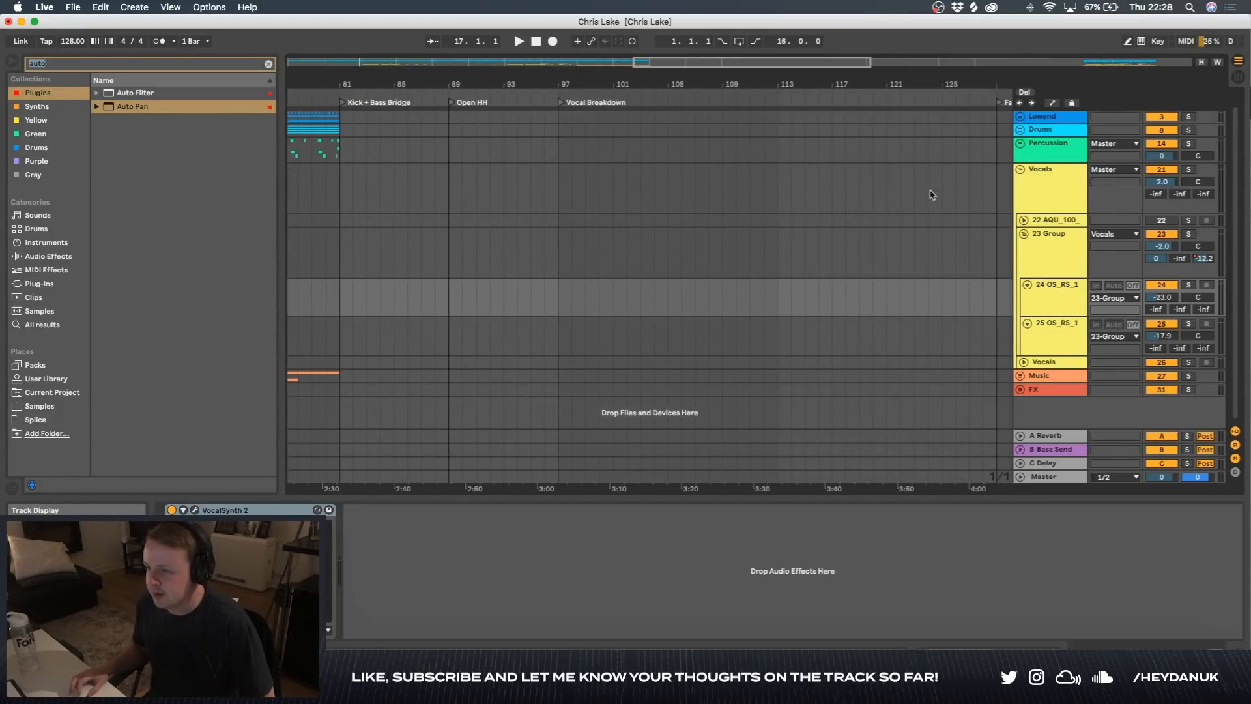
key(super+z)
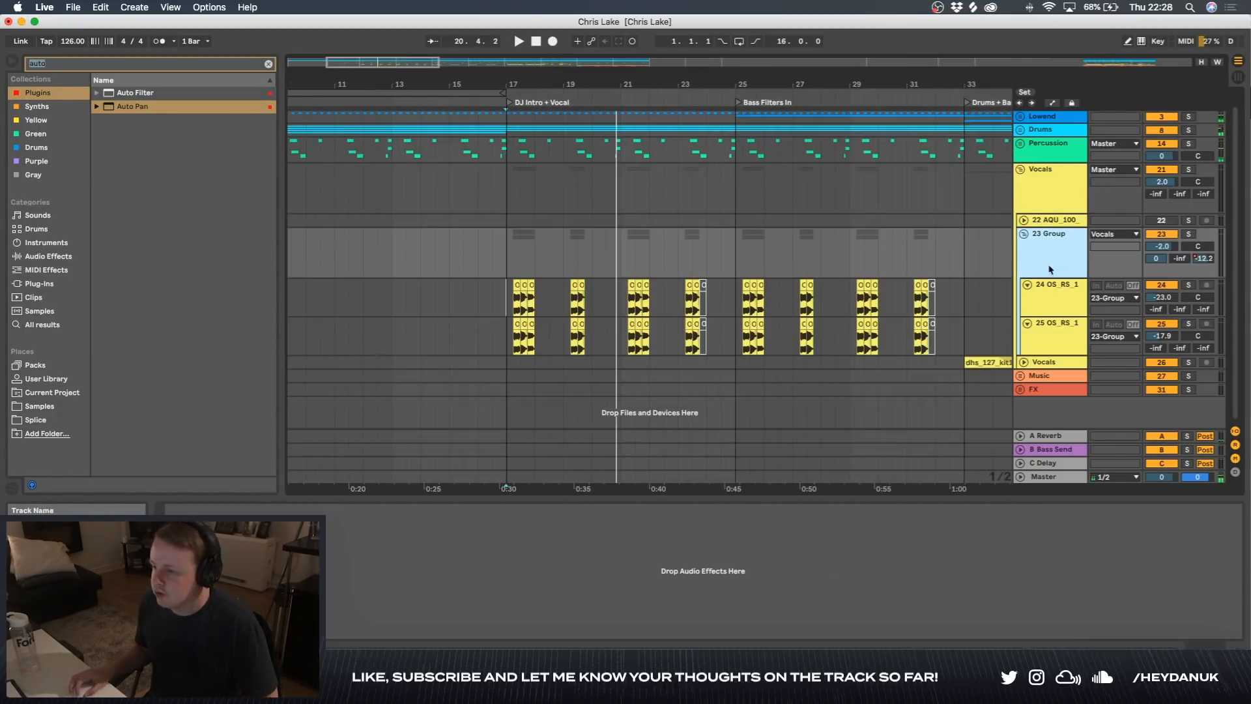
- Add an Auto Filter to the 23 Group and sweep its cutoff from 472 Hz up to 19.9 kHz during playback
drag(140, 95, 248, 521)
mouse_move(367, 554)
mouse_down()
mouse_move(367, 589)
mouse_move(373, 541)
mouse_up()
key(space)
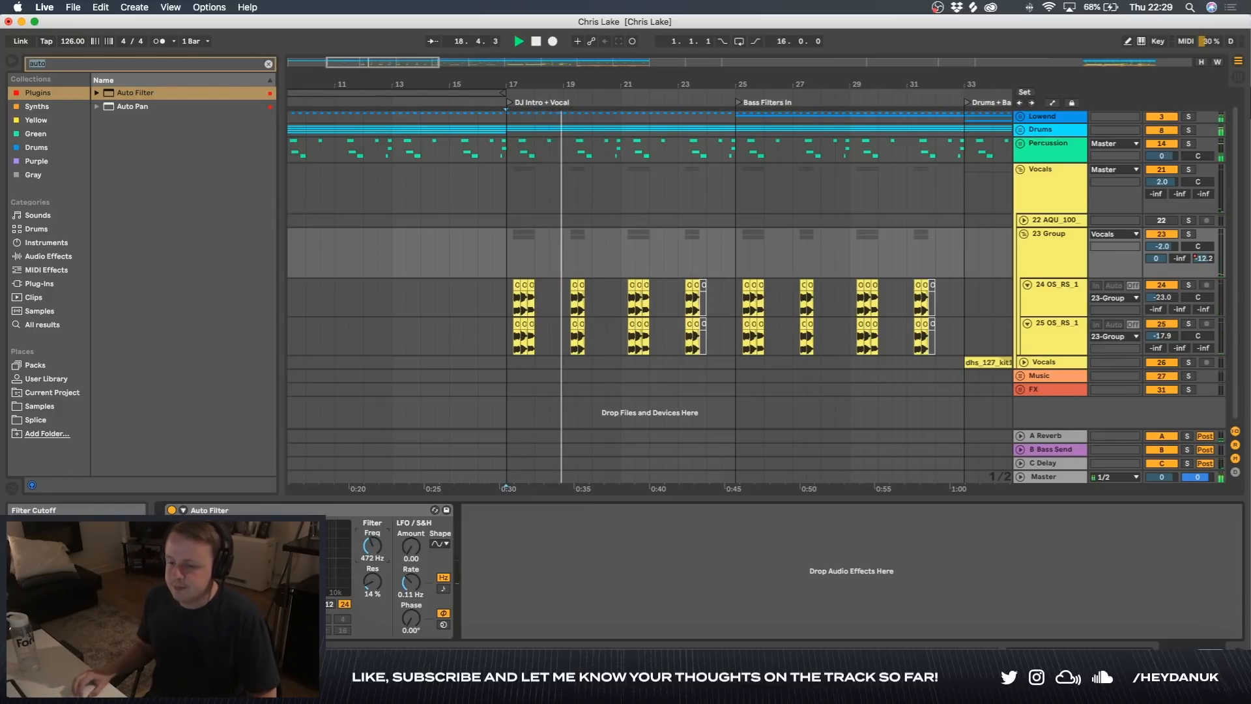
drag(373, 546, 373, 509)
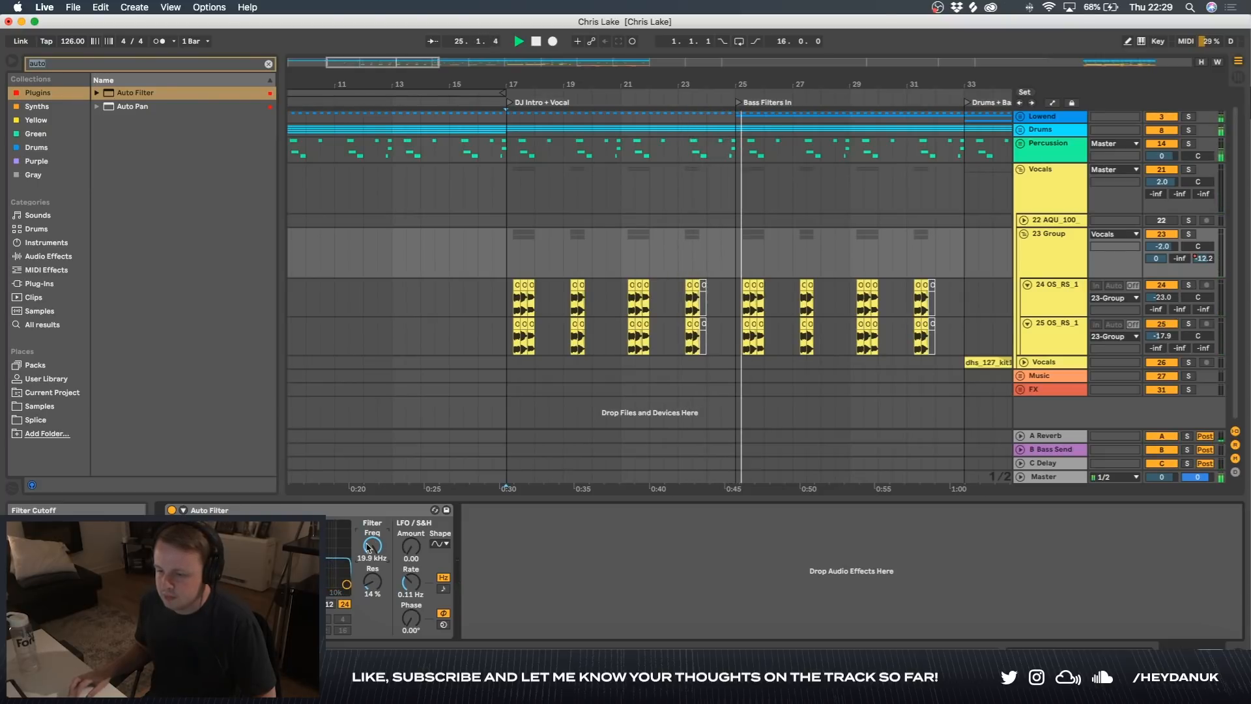
scroll(546, 383, down, 5)
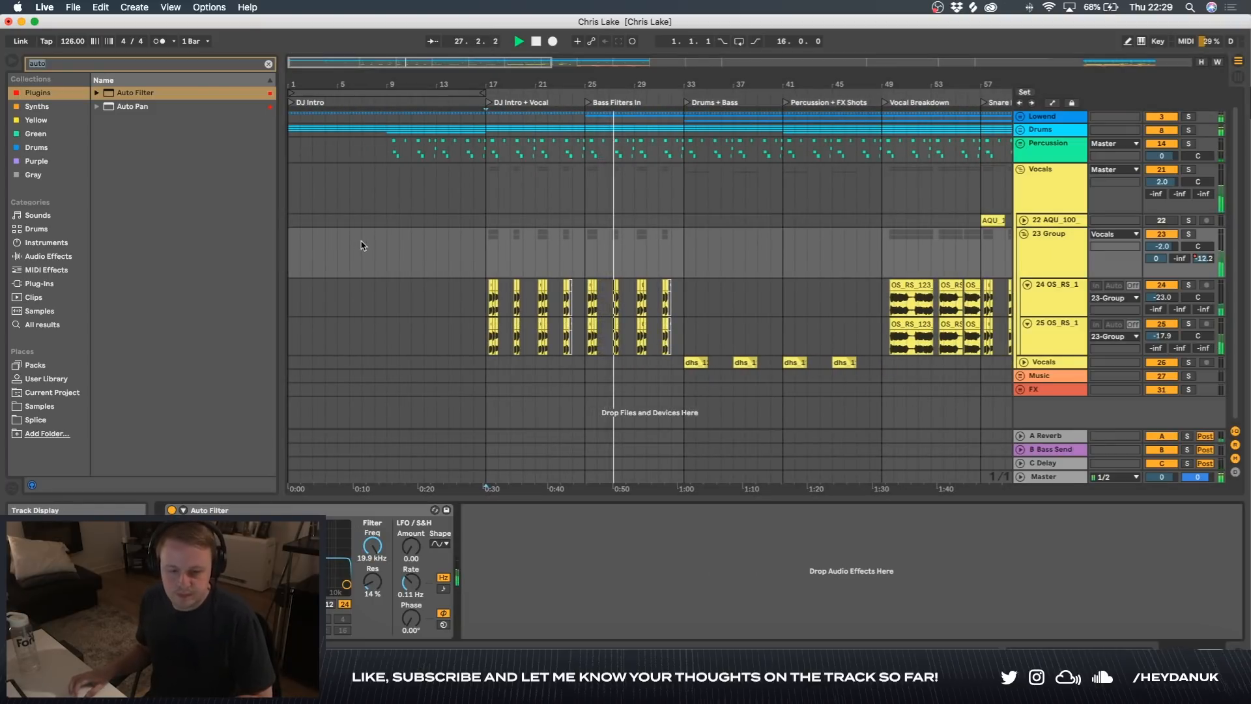
- Load Endless Smile on the 23 Group, try its intensity during playback and close the plugin window
text(endl)
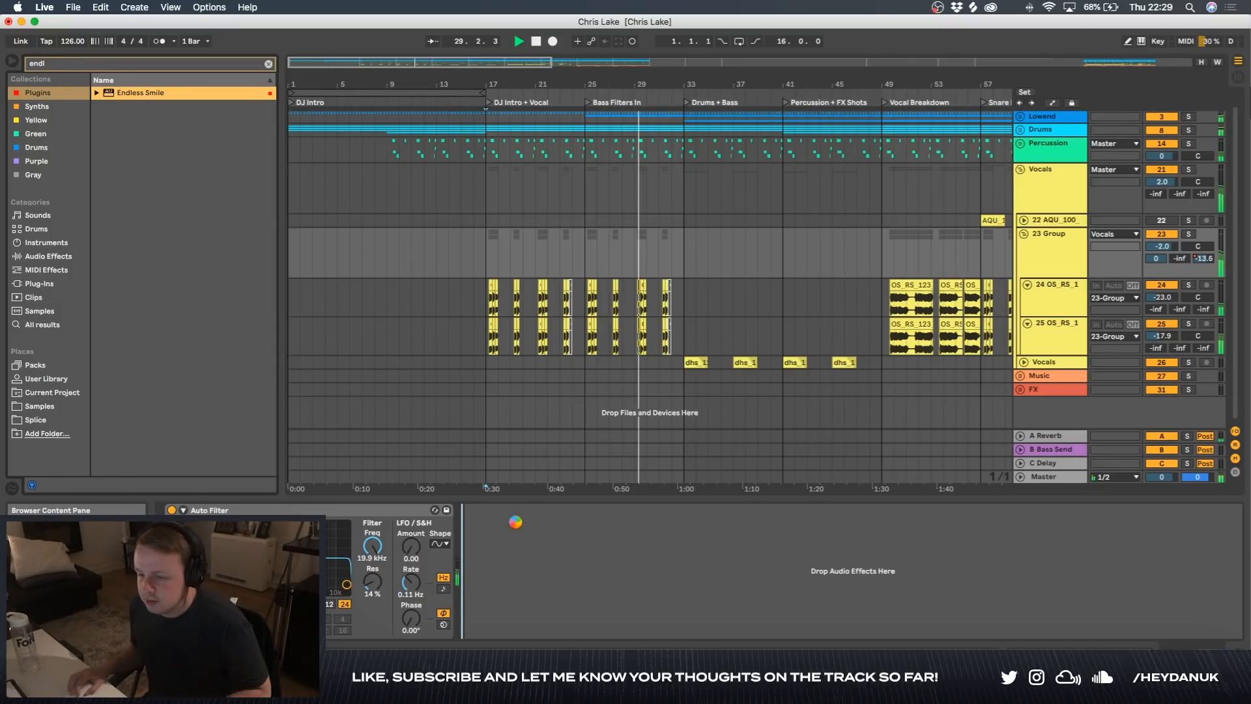
drag(756, 333, 770, 242)
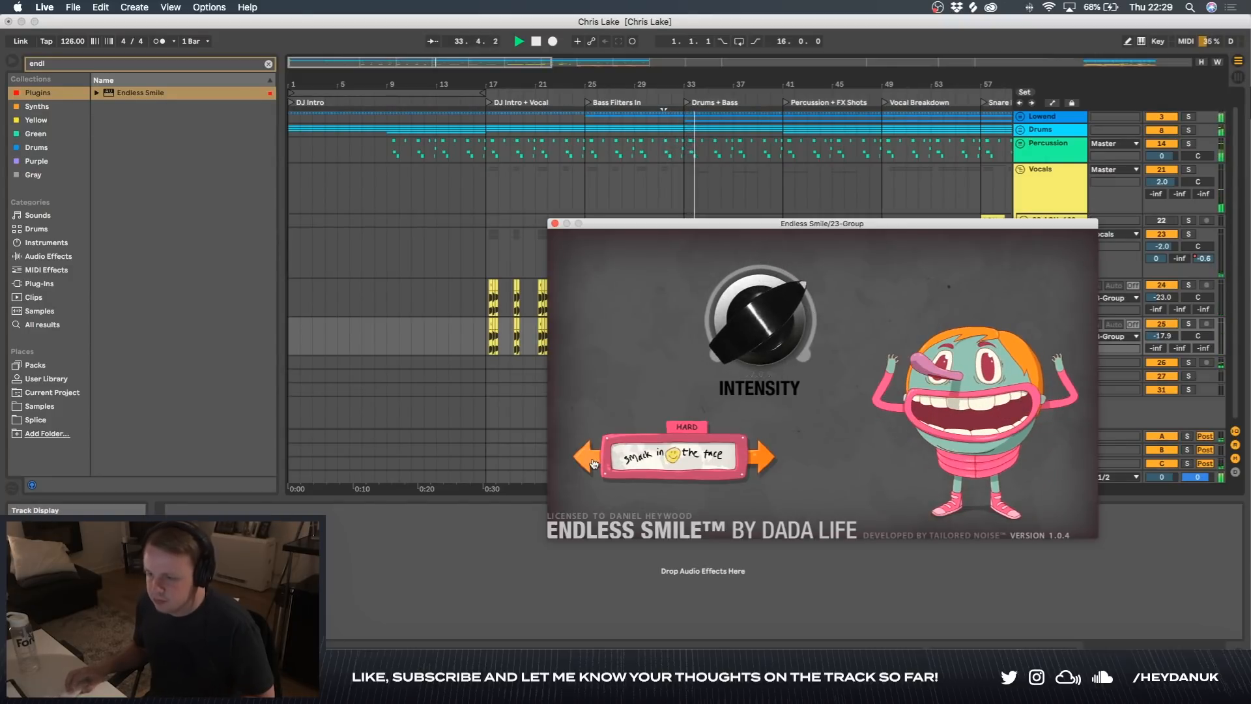
click(1078, 159)
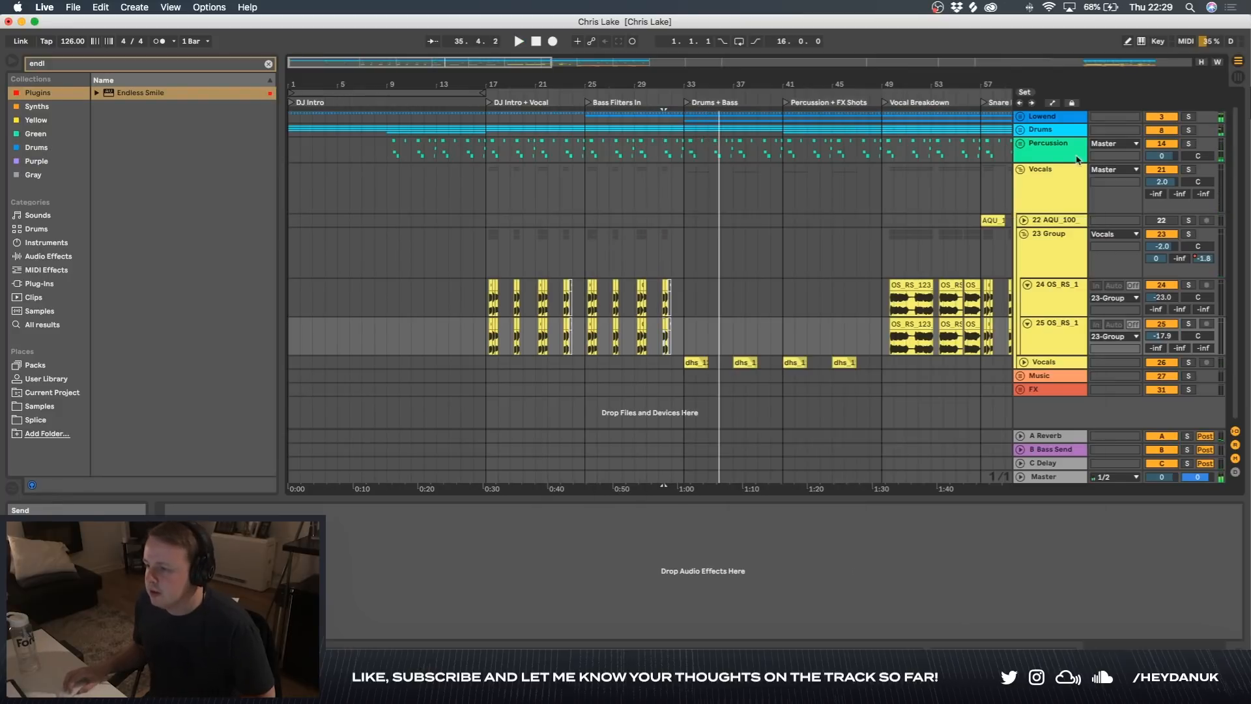
- Examine the Percussion tracks across DJ Intro + Vocal and Bass Filters In, and collapse the I Remember reference track
click(1023, 144)
scroll(684, 242, up, 5)
scroll(671, 244, left, 4)
scroll(659, 245, up, 1)
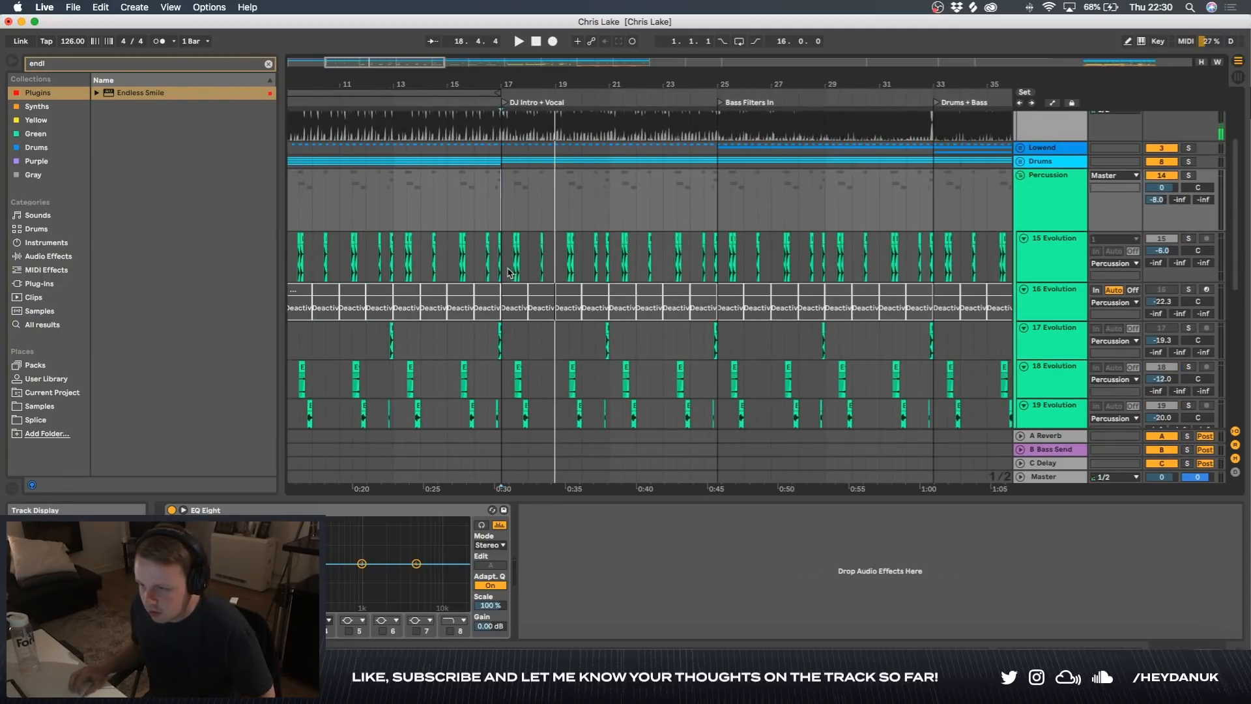
drag(513, 273, 929, 269)
scroll(928, 269, up, 3)
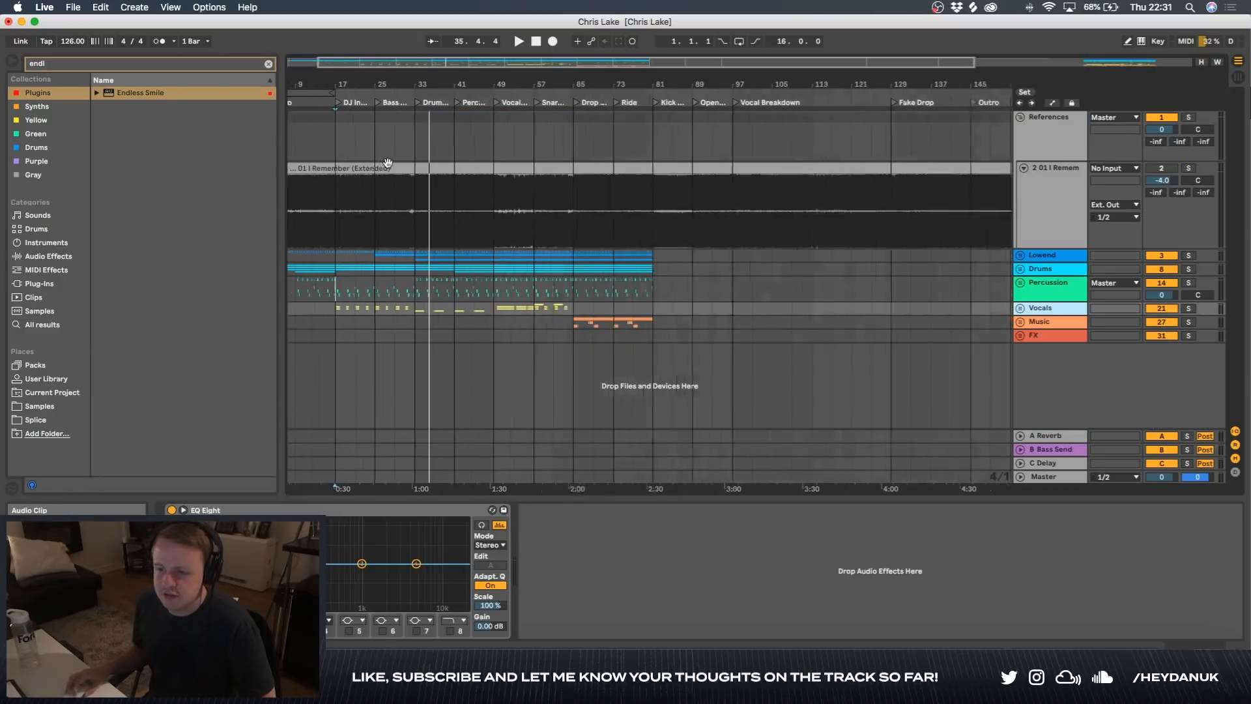
scroll(387, 163, up, 3)
click(1022, 169)
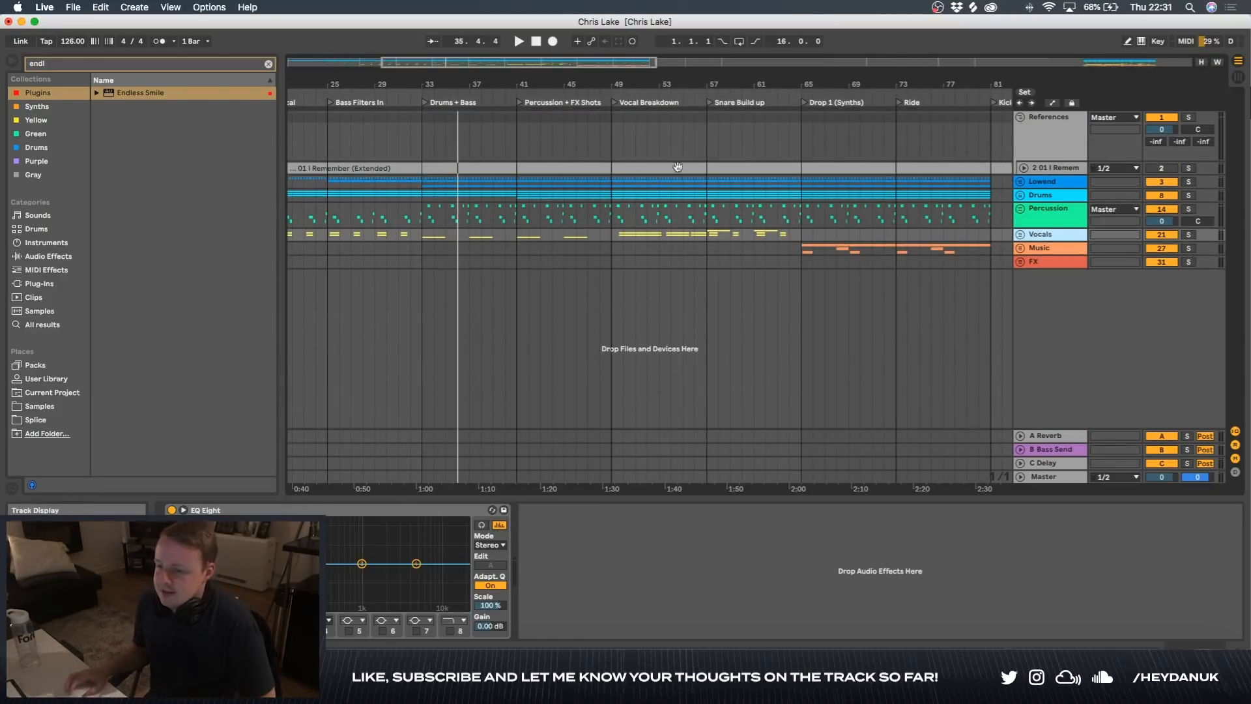
- Examine the original 16-bar loop at bar 177, including its Music and Vocals groups, and compare it with the arranged sections
scroll(743, 157, down, 3)
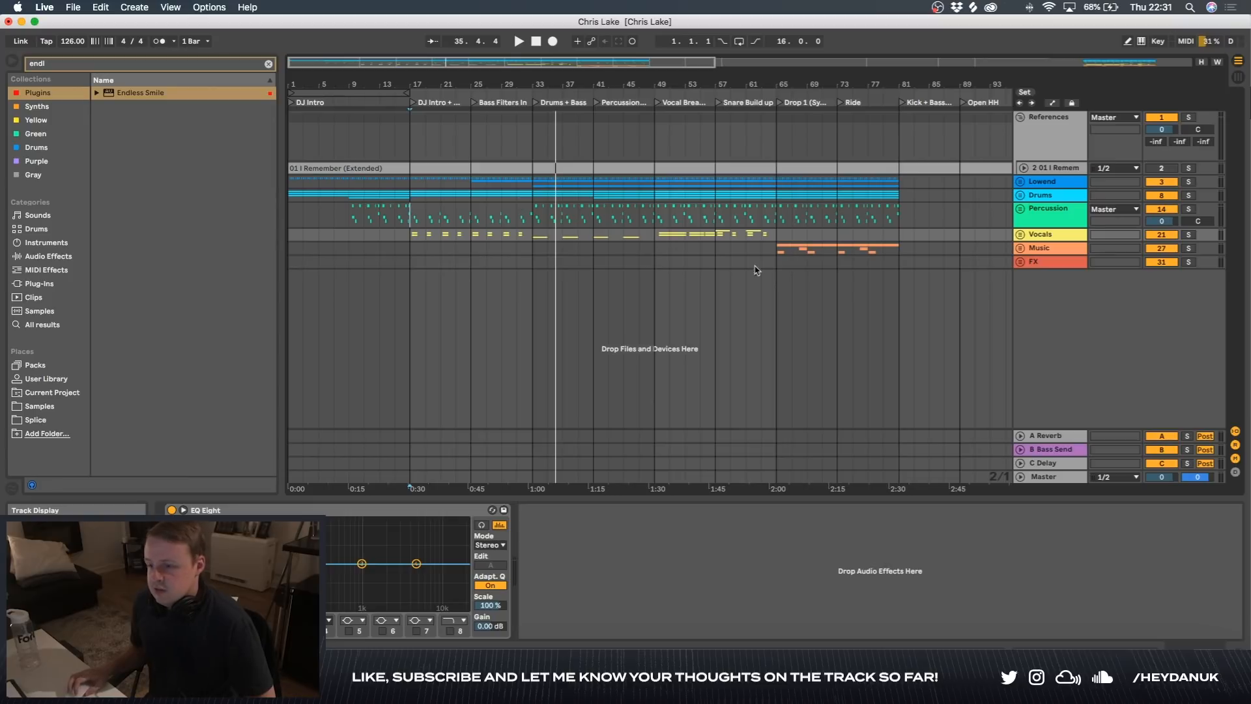
scroll(808, 246, right, 10)
drag(828, 163, 951, 251)
click(1020, 248)
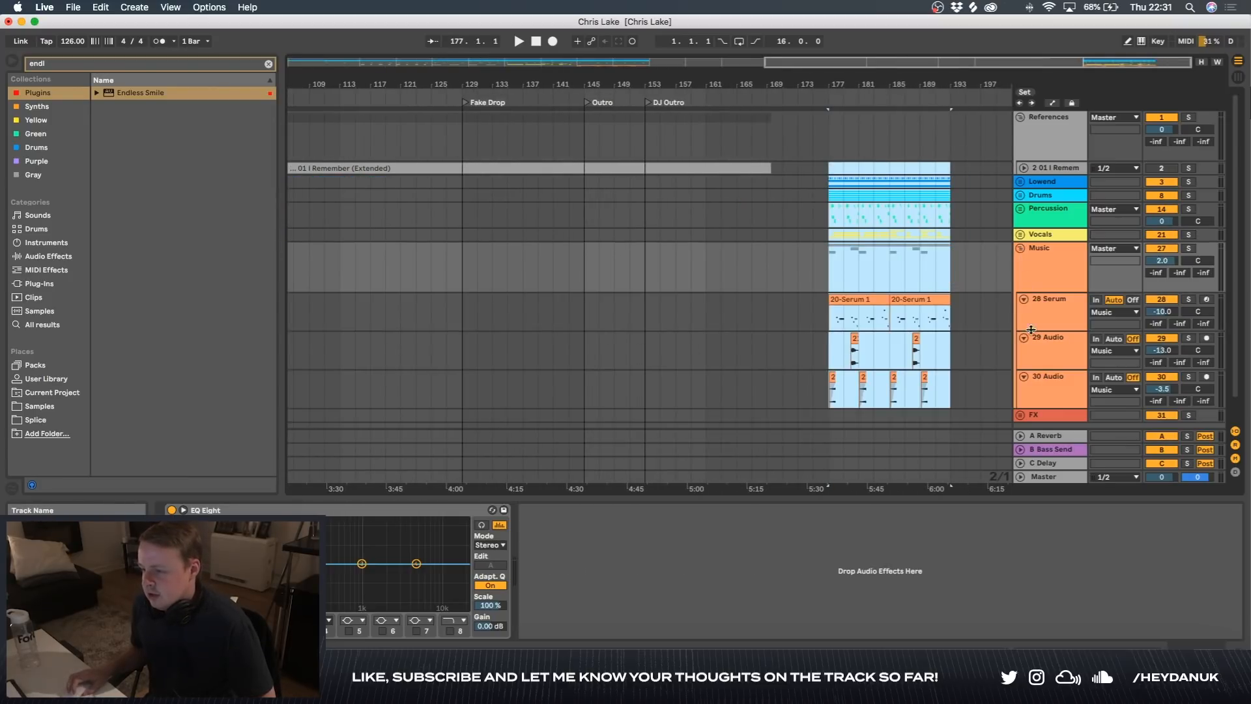
scroll(920, 280, up, 5)
click(1020, 235)
scroll(925, 279, down, 3)
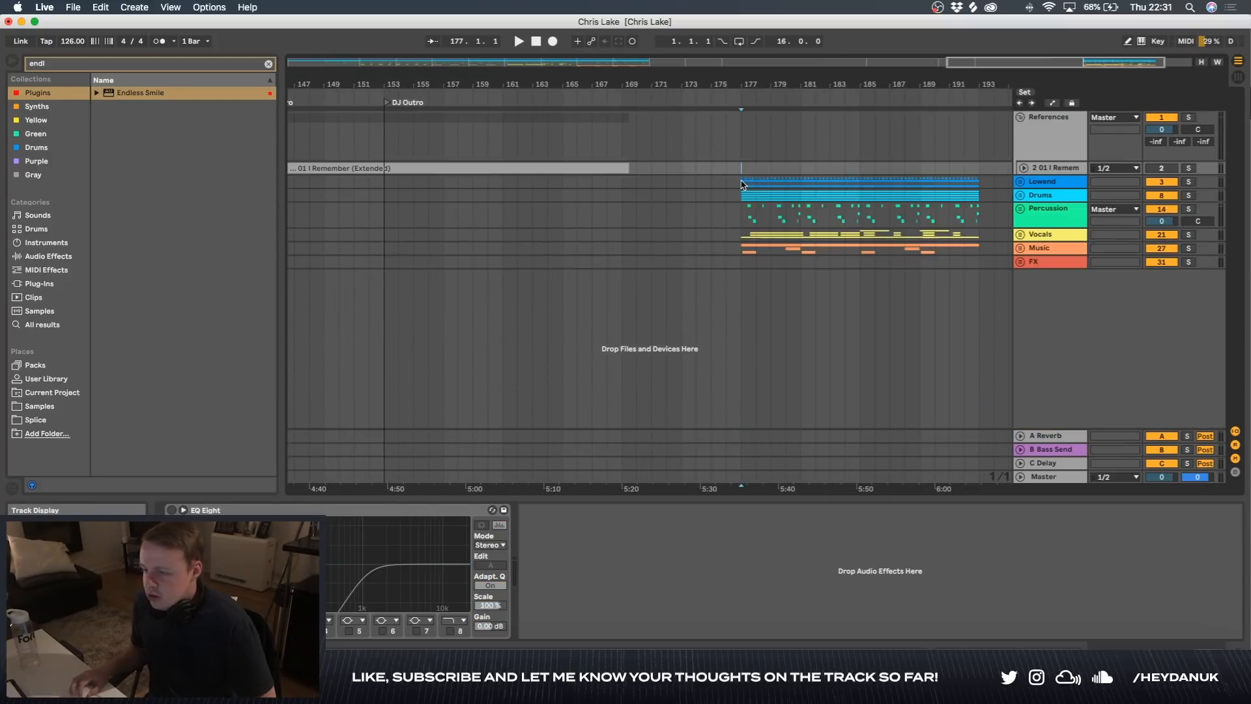
drag(743, 180, 972, 251)
click(960, 247)
scroll(734, 193, left, 15)
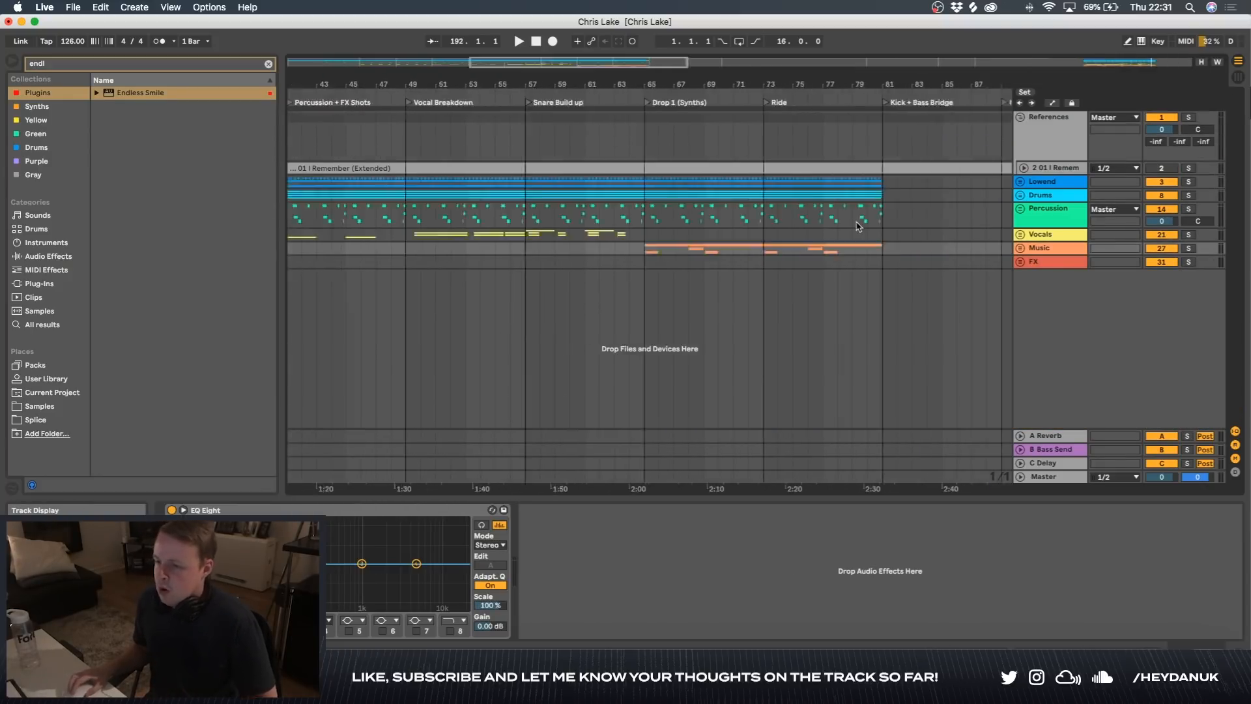
scroll(726, 193, down, 4)
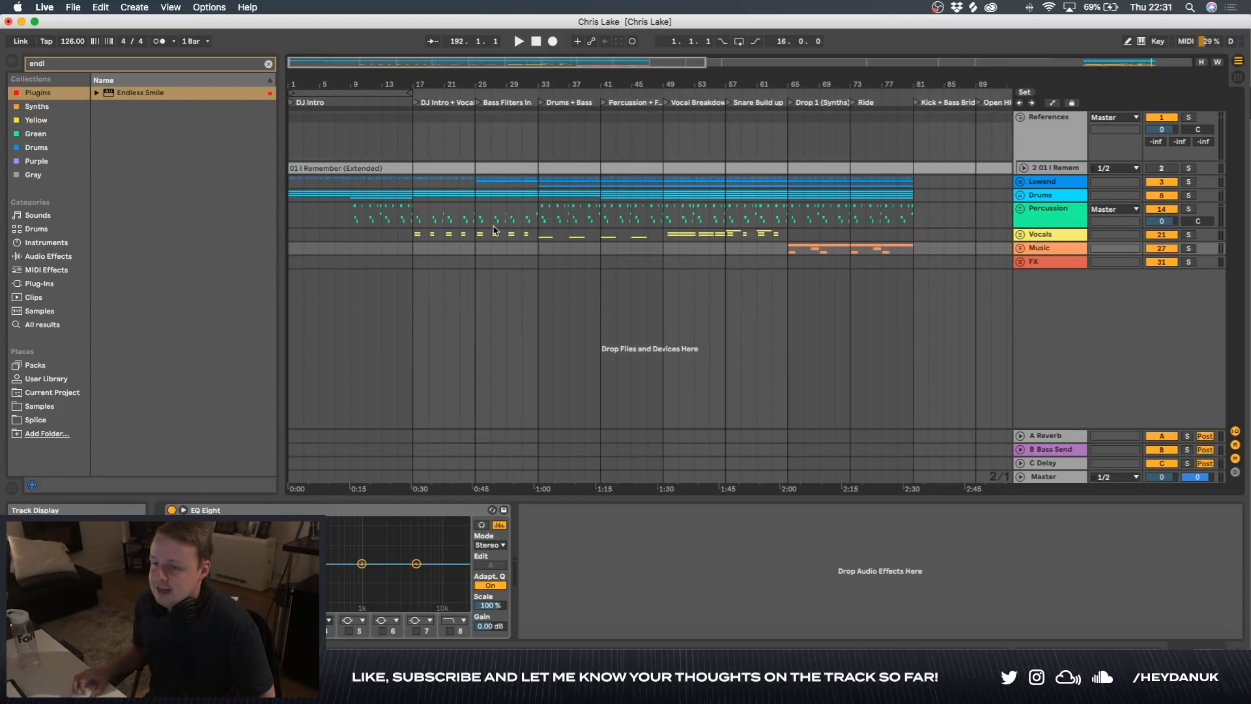
- Expand the Vocals group and its 23 Group, and examine the vocal clips from DJ Intro + Vocal through Snare Build up
scroll(494, 230, up, 6)
click(1020, 235)
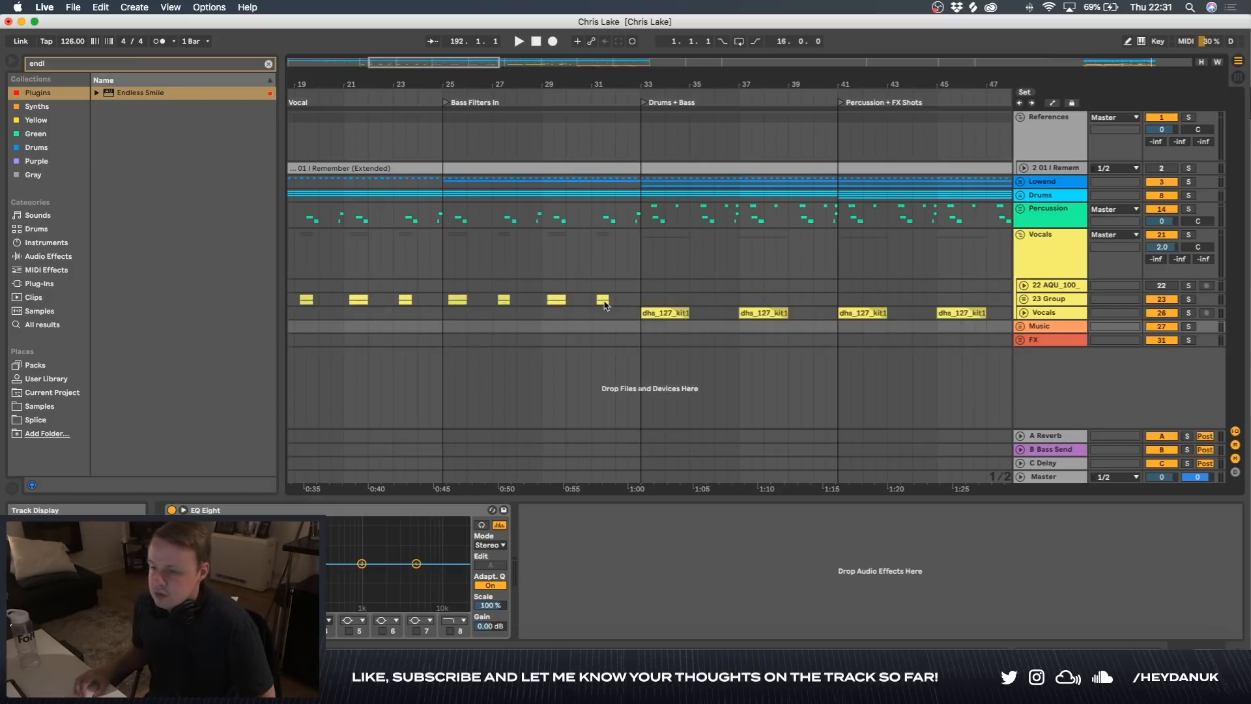
click(1024, 299)
scroll(549, 326, down, 3)
drag(609, 349, 347, 395)
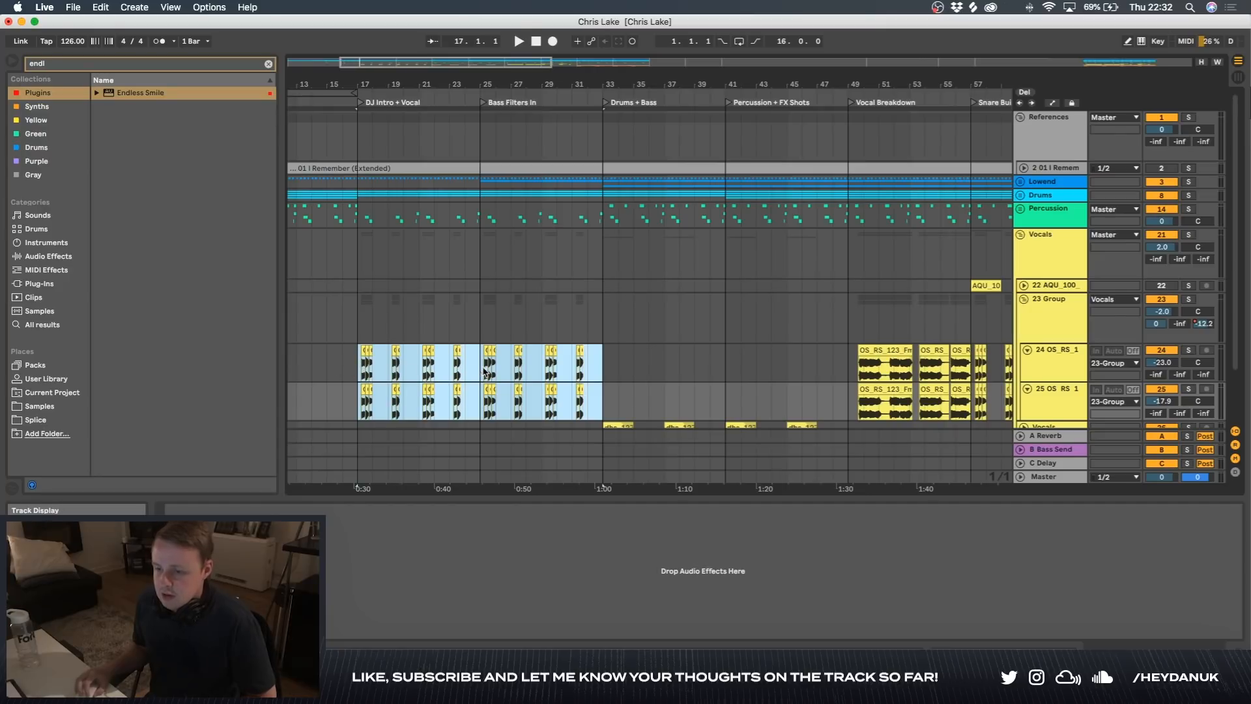
scroll(574, 368, right, 5)
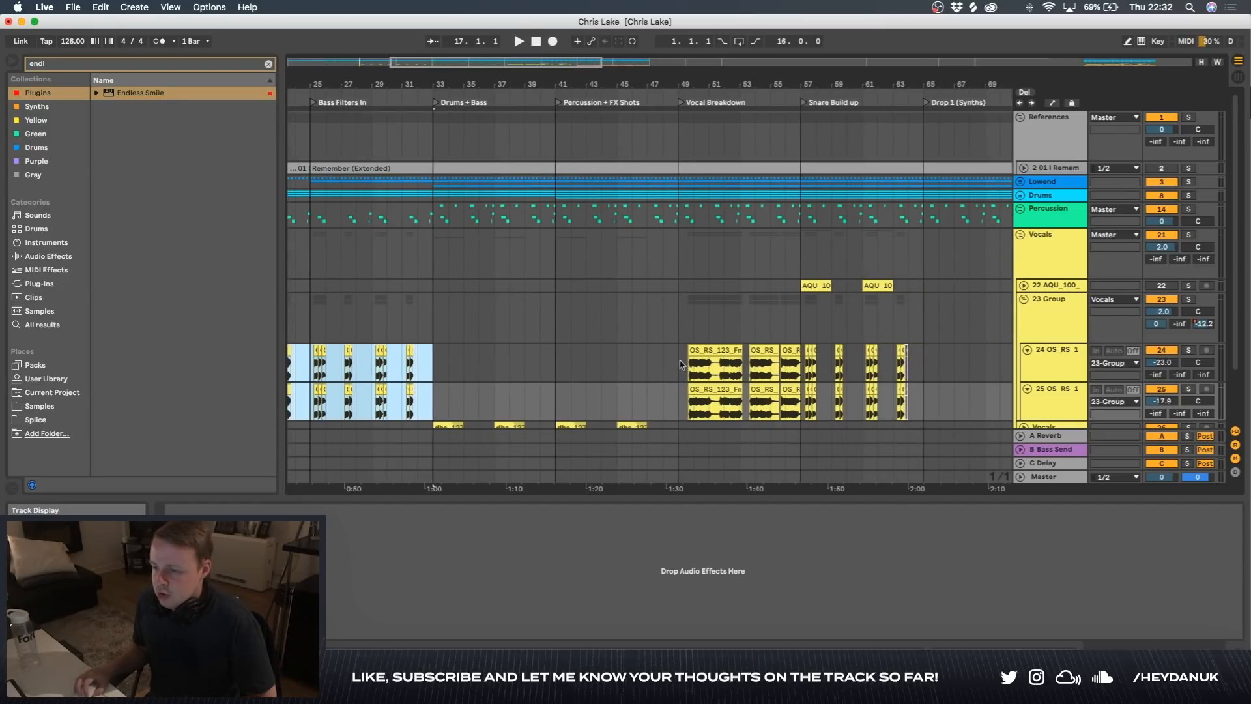
drag(680, 366, 804, 366)
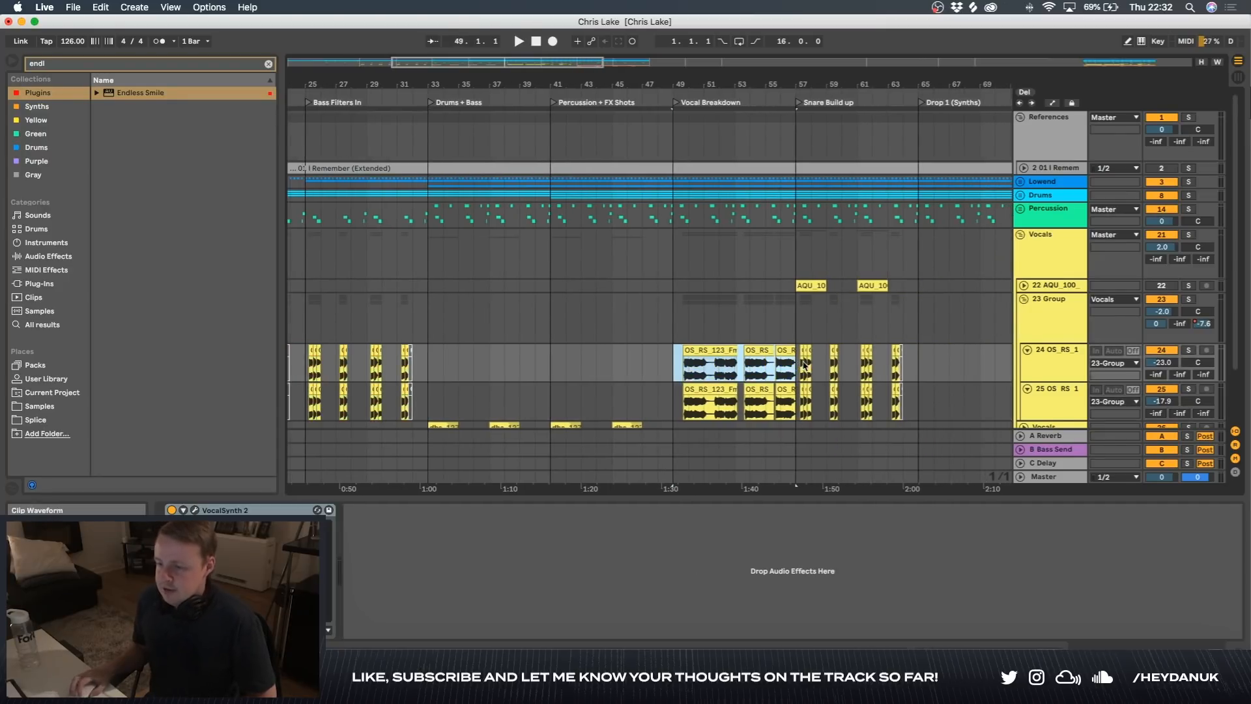
scroll(729, 323, right, 4)
scroll(634, 362, right, 3)
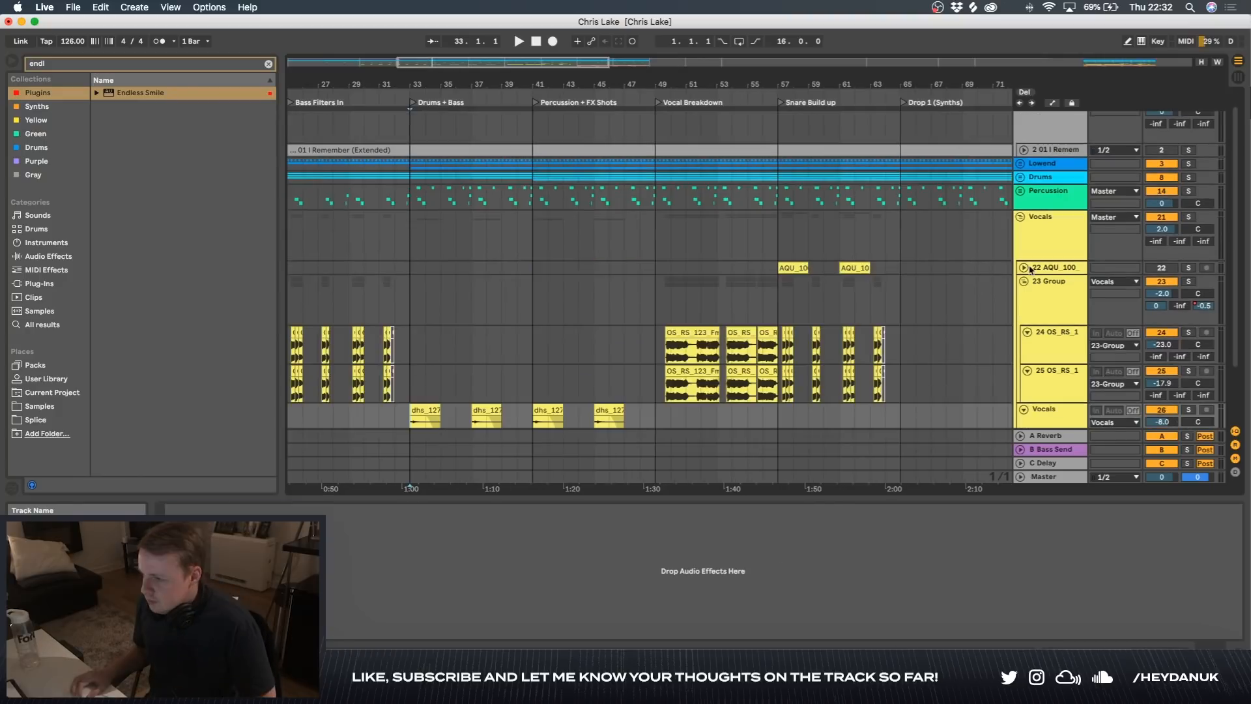
- Listen to the AQU_100 vocal phrase on track 22 in solo at the start of Snare Build up
click(1028, 267)
click(1023, 267)
scroll(814, 303, up, 10)
click(760, 293)
key(space)
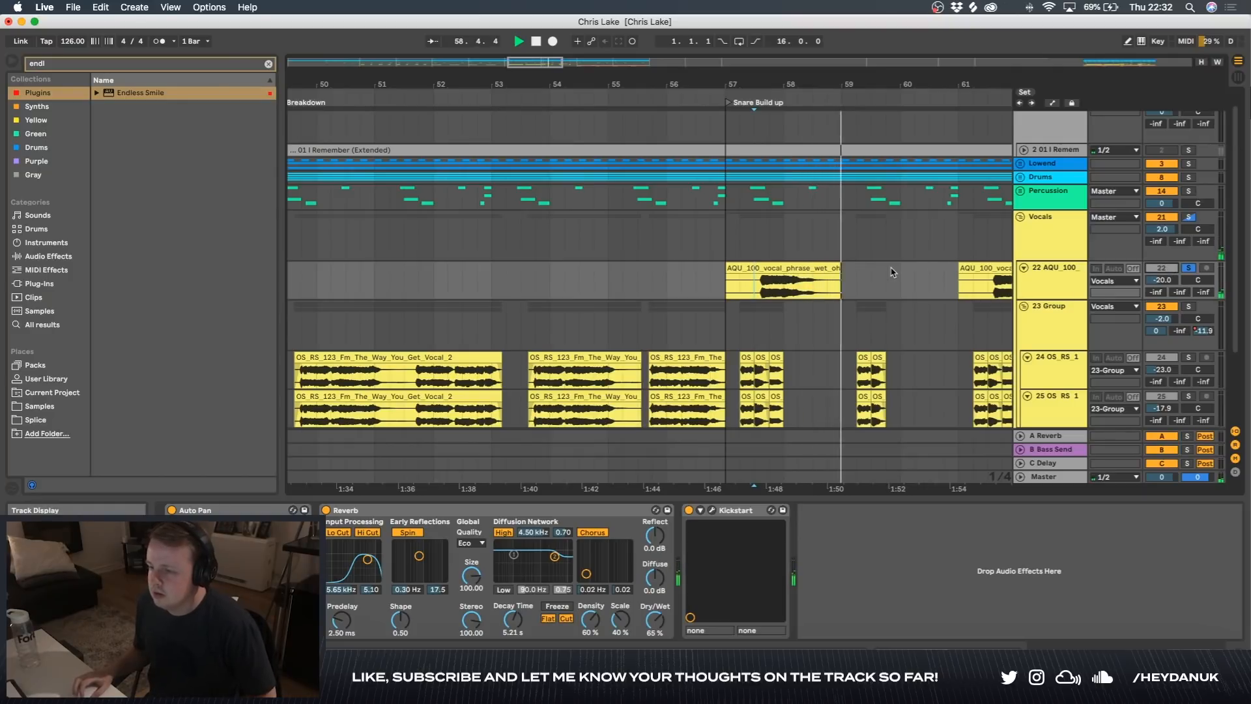
key(space)
- Collapse the individual vocal tracks, expand the Music group and examine its Serum and audio clips in Drop 1 and Ride
scroll(753, 264, down, 10)
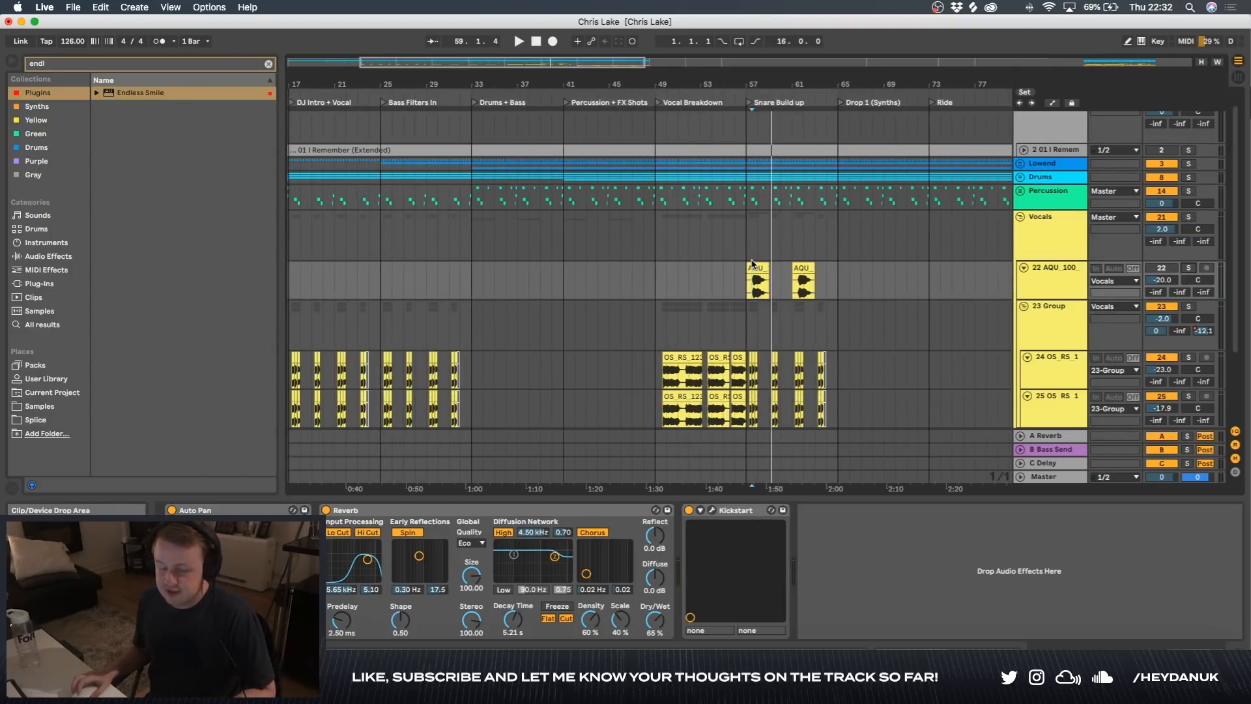
scroll(752, 263, down, 5)
click(1024, 268)
click(1025, 282)
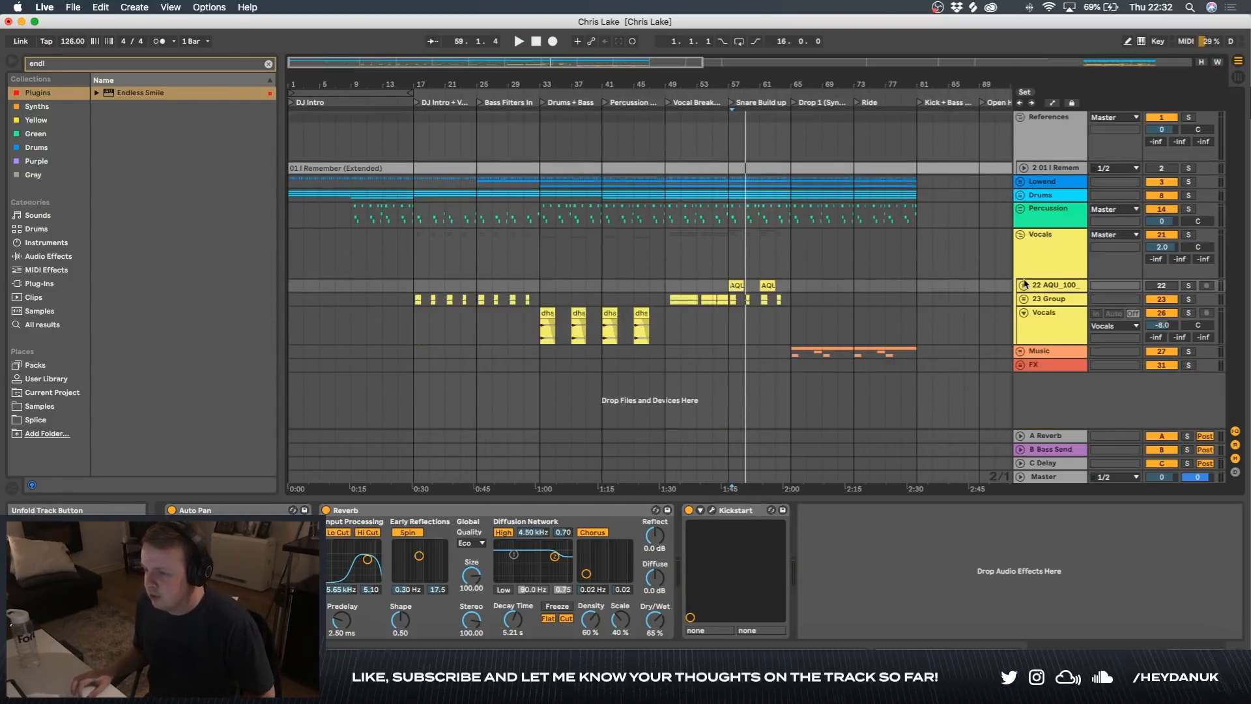
click(1024, 313)
click(1020, 326)
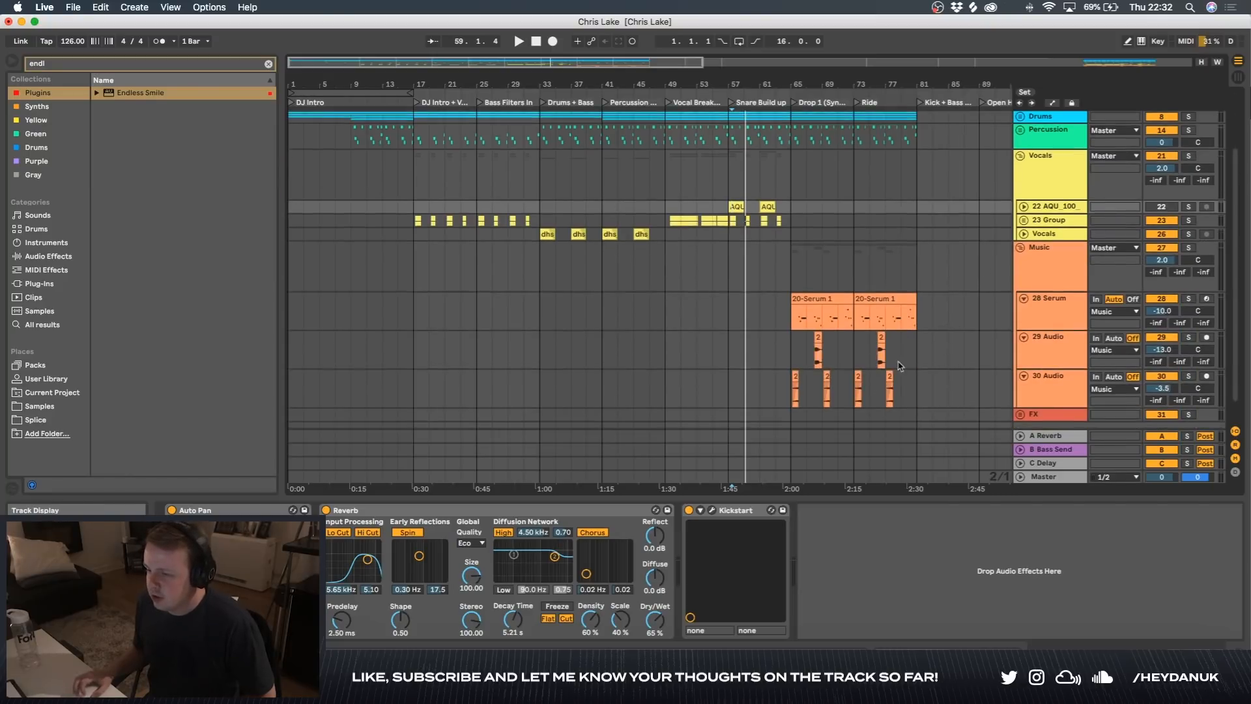
scroll(756, 333, up, 5)
scroll(668, 328, down, 2)
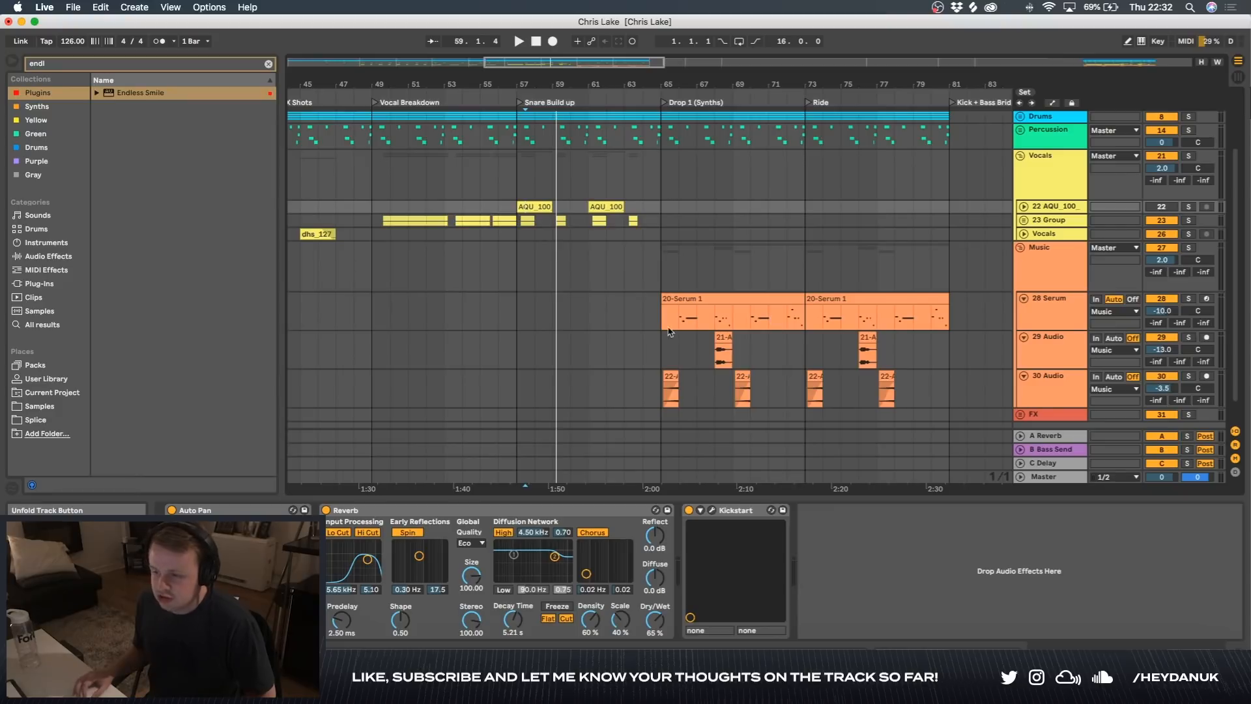
drag(606, 167, 694, 166)
drag(532, 174, 684, 175)
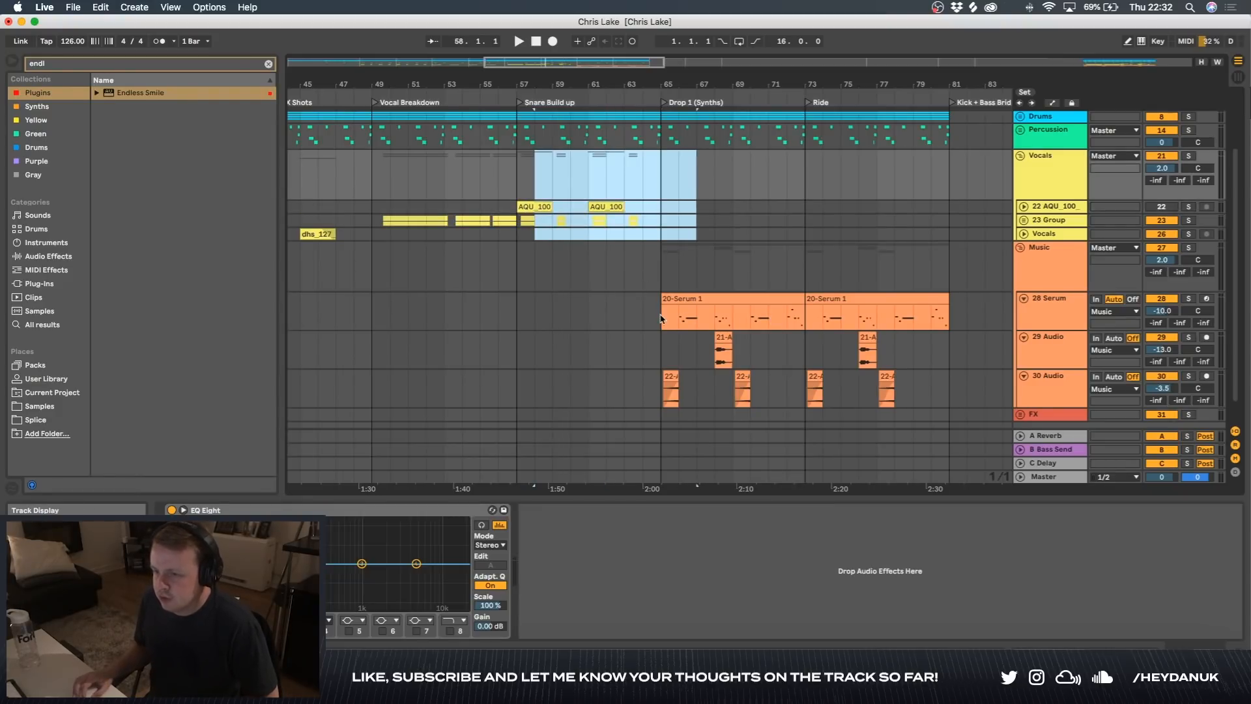
drag(653, 350, 949, 352)
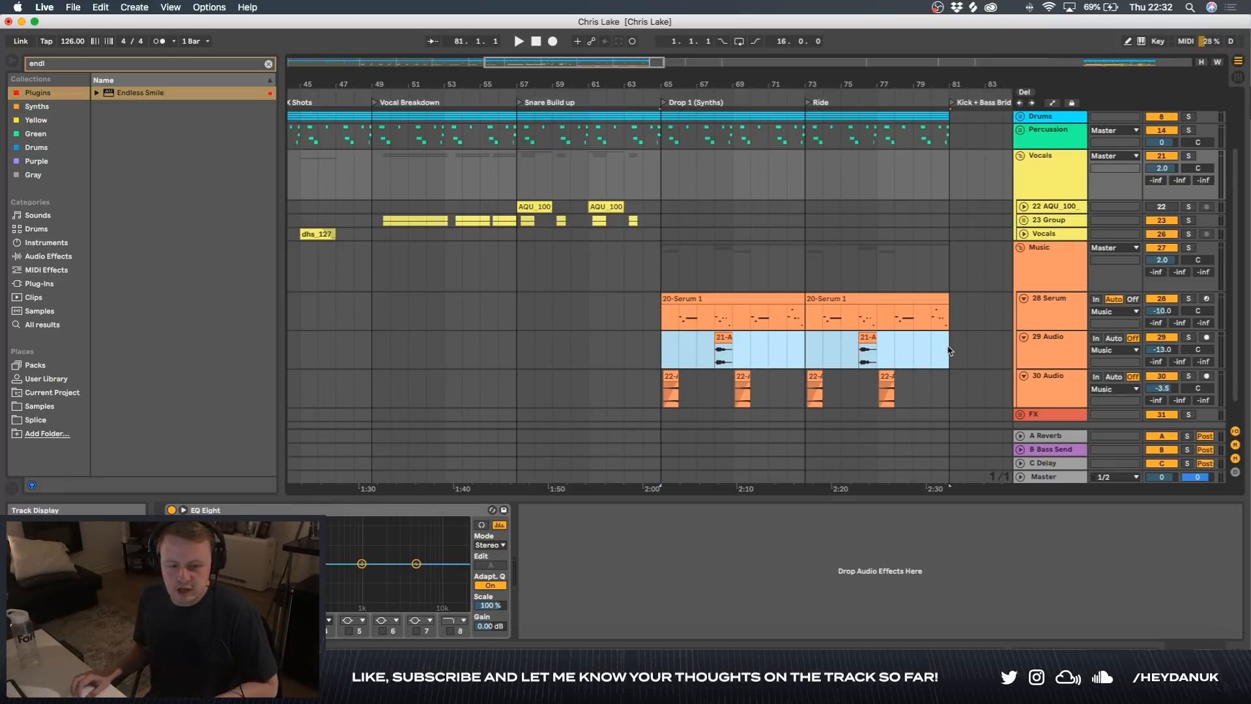
- Try a copy of the first track 30 clip at bar 48 leading into Vocal Breakdown, play it and delete it
click(671, 376)
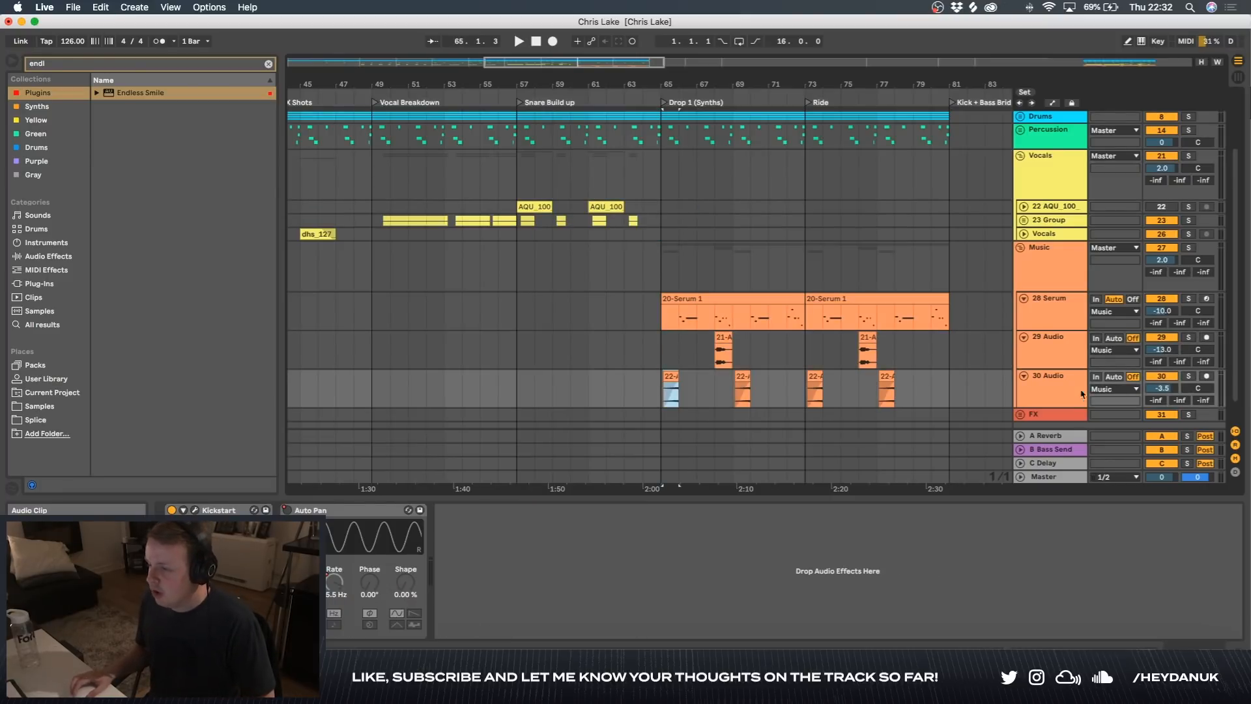
scroll(553, 352, left, 10)
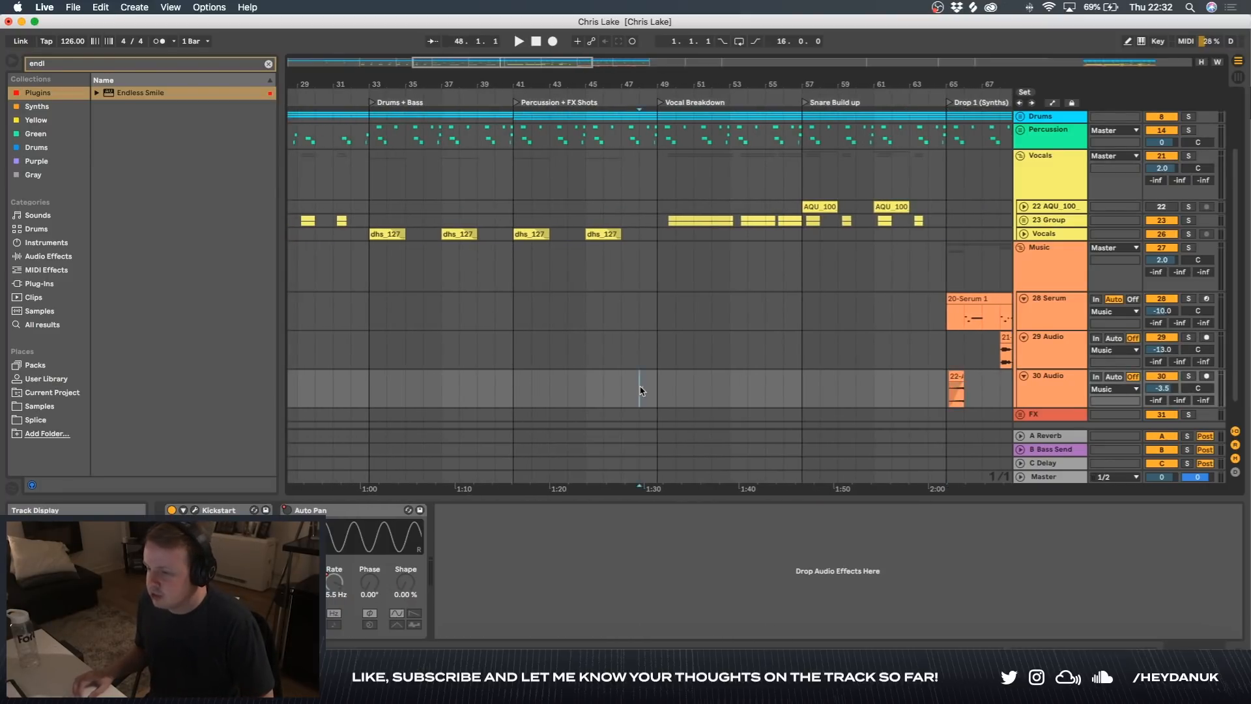
click(1197, 380)
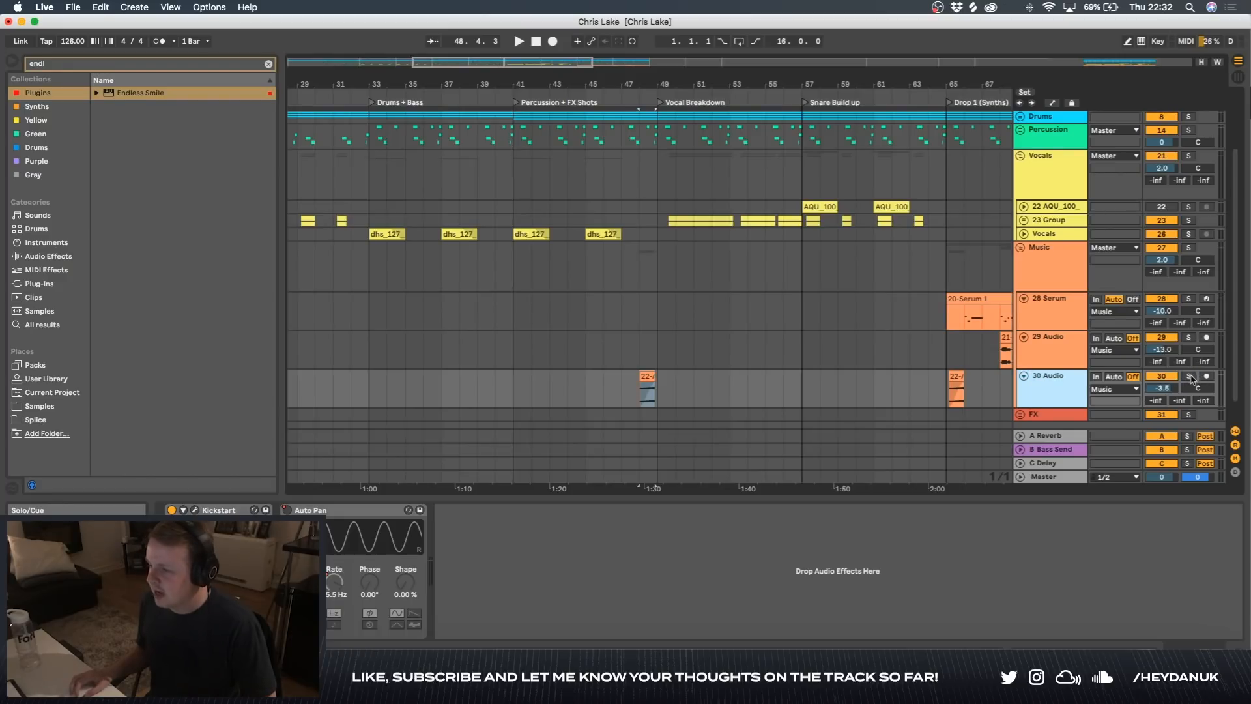
click(641, 346)
key(space)
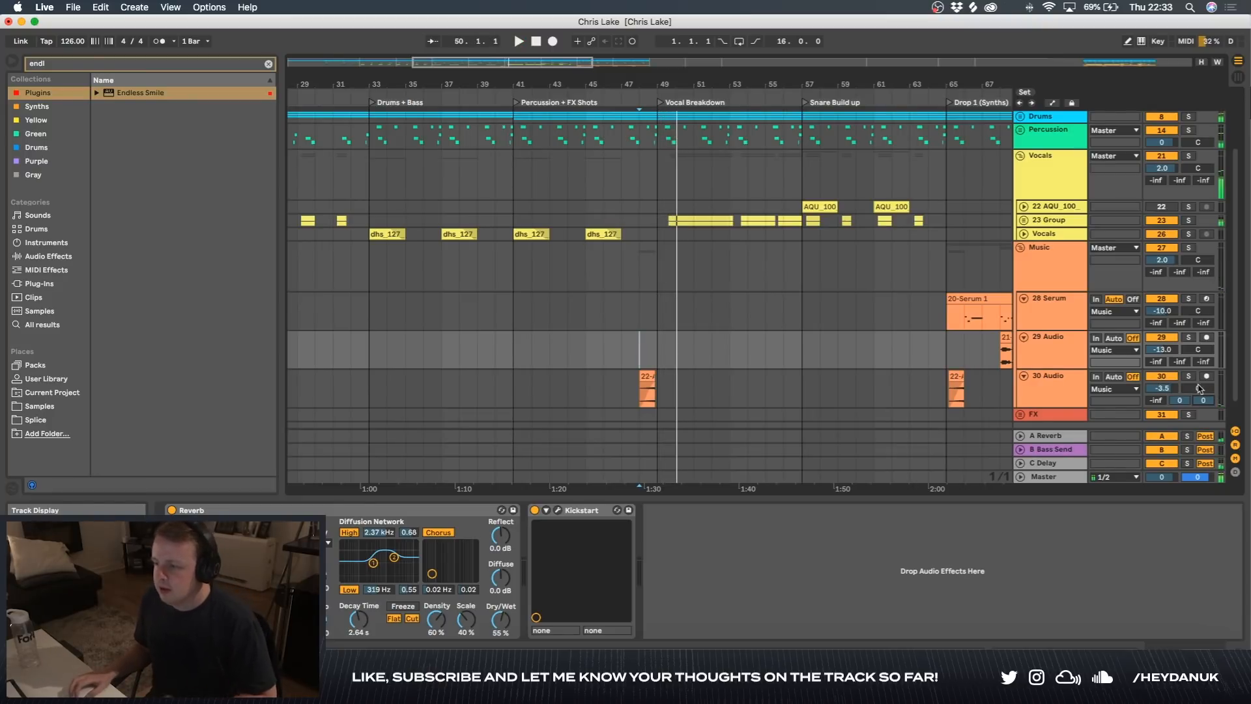
click(649, 376)
scroll(814, 339, down, 5)
scroll(814, 339, right, 4)
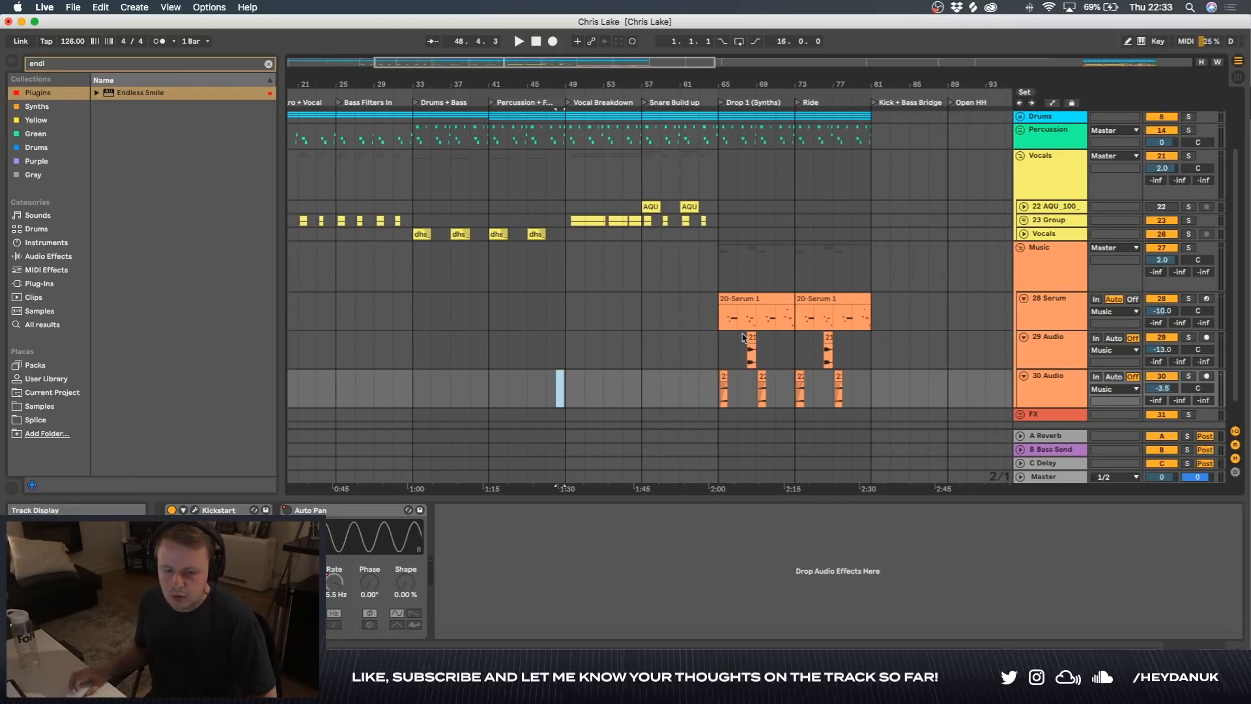
- Collapse the Music group, expand Vocals and track 22, and select the 23 Group around the start of DJ Intro + Vocal
click(1021, 247)
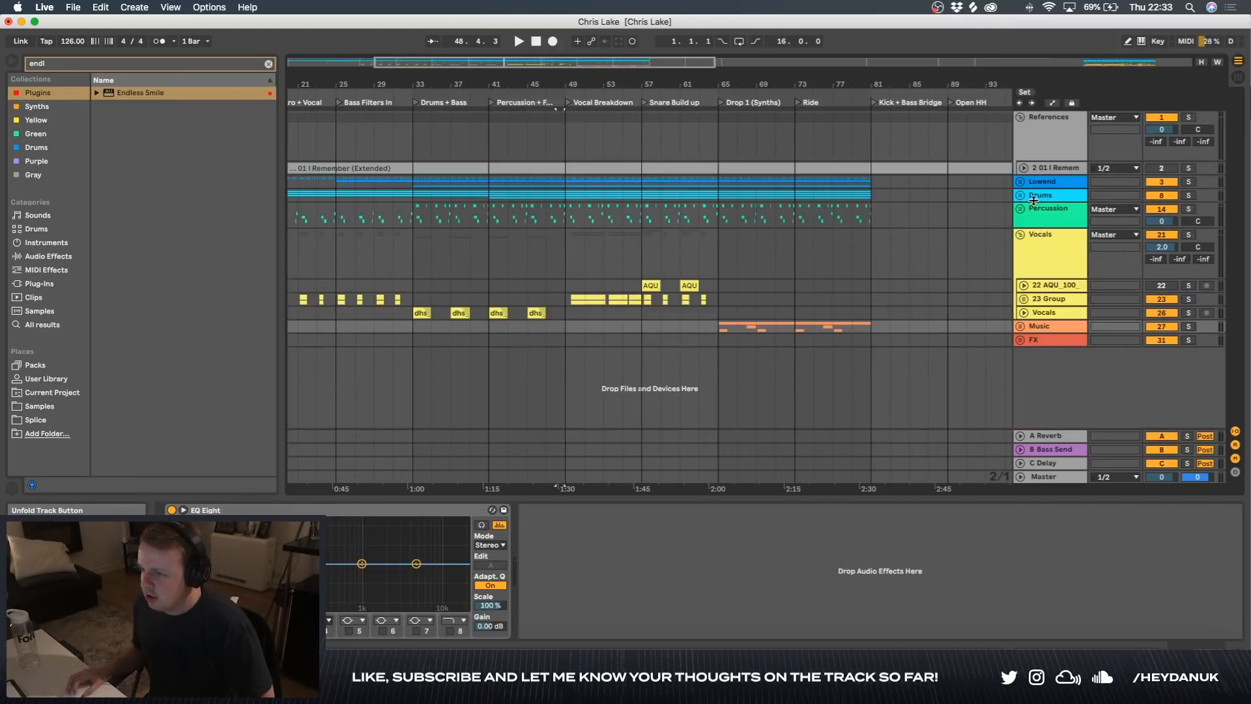
click(1020, 236)
scroll(1042, 238, up, 5)
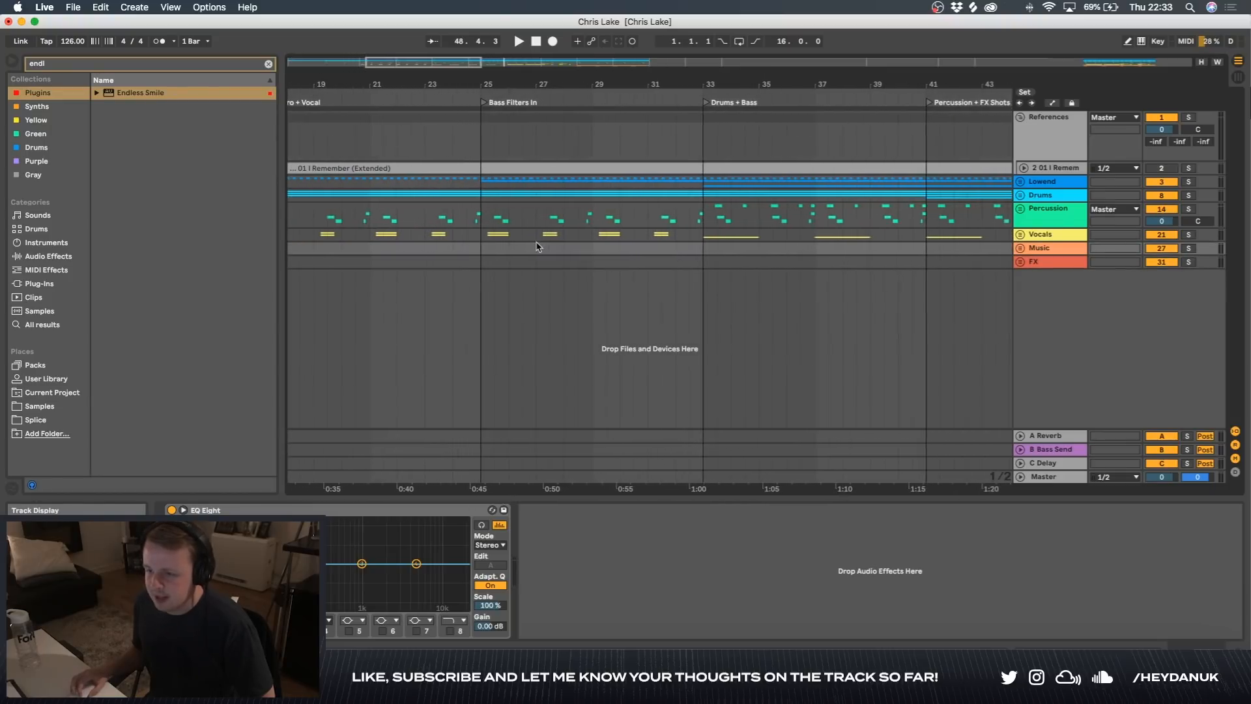
click(1025, 236)
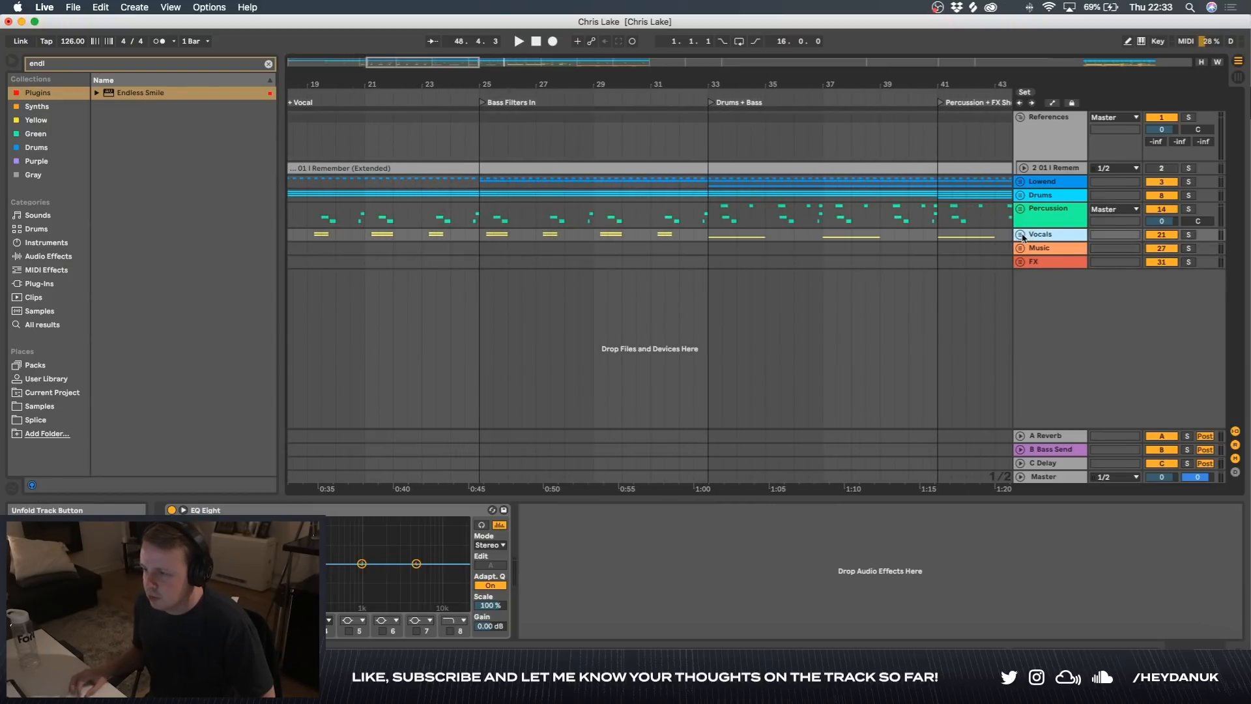
click(1021, 235)
click(1045, 298)
click(1024, 285)
scroll(624, 329, left, 5)
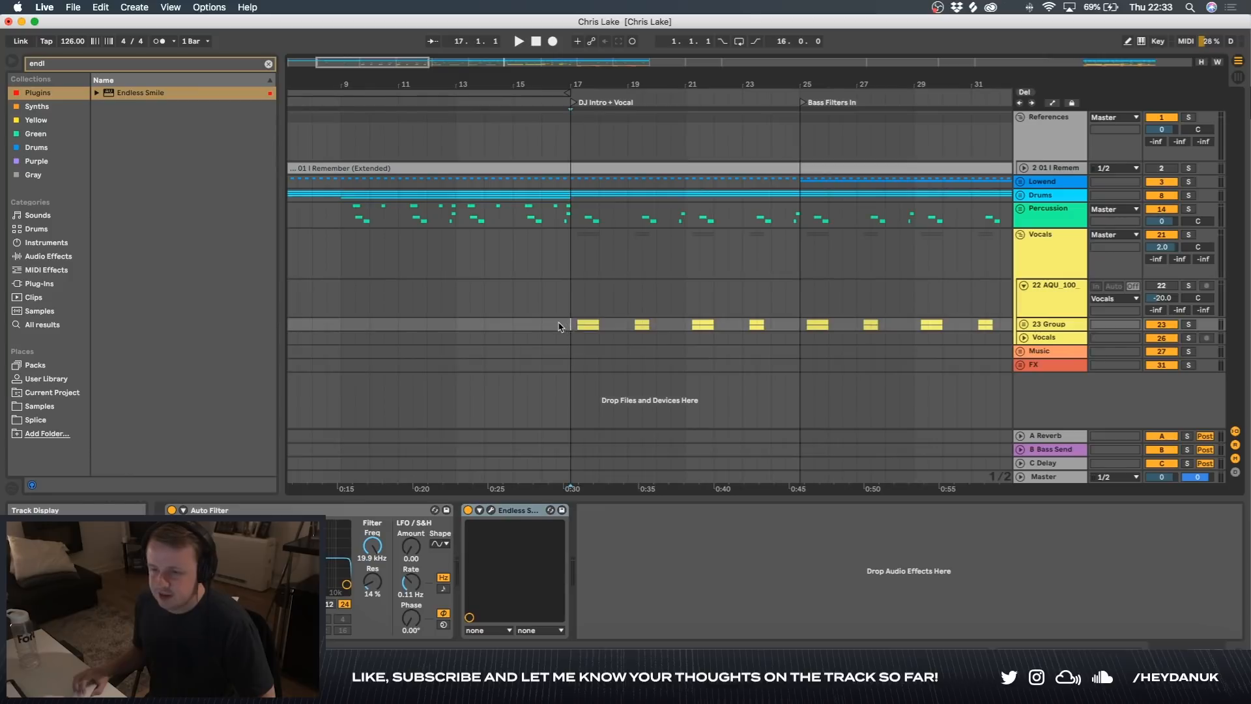
- Clear the browser search, load Fracture on the 23 Group and audition presets such as II_ConfinedTexture, TH_FlatJump, TH_MicroHouseScam and AR_CylonLaser
click(65, 63)
key(super+a)
key(BackSpace)
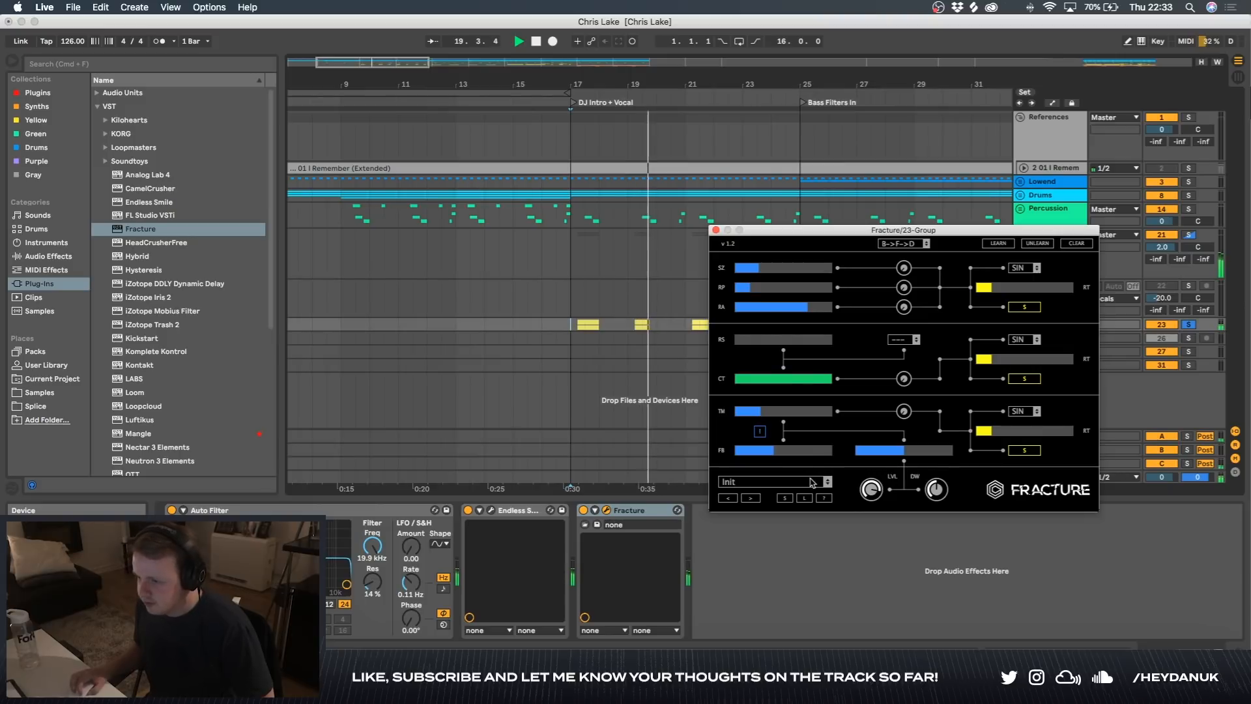
key(space)
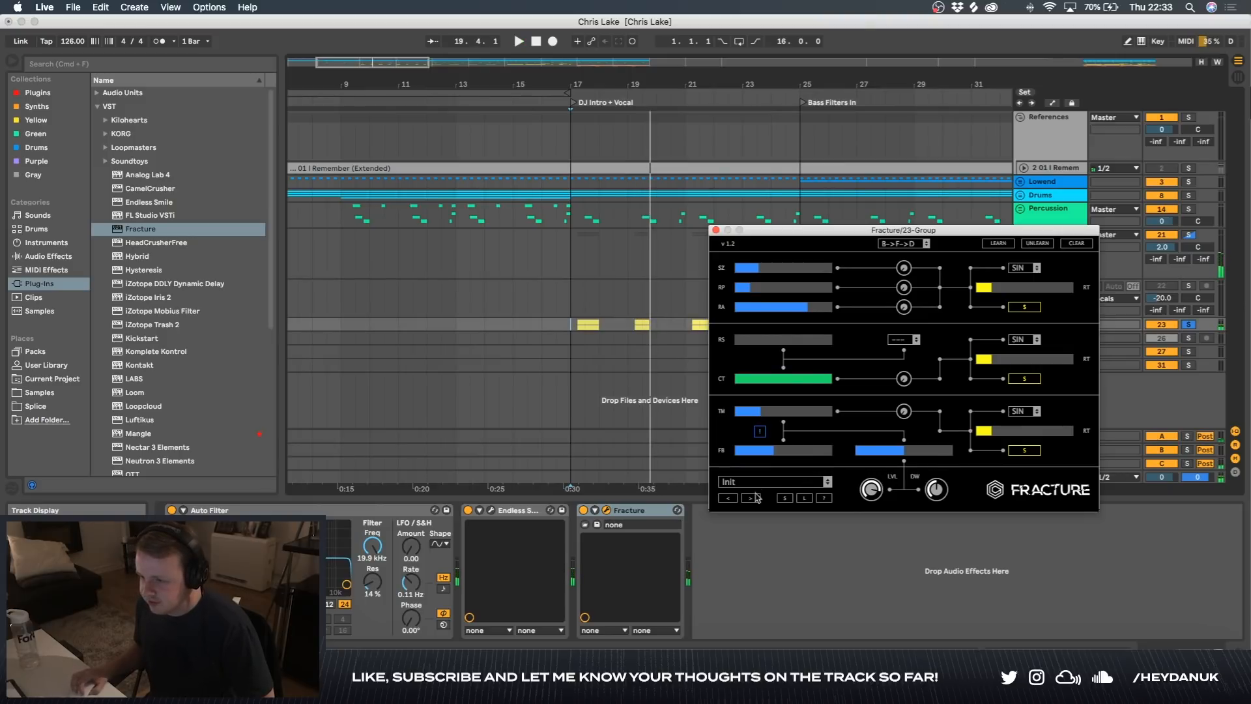
click(756, 498)
key(space)
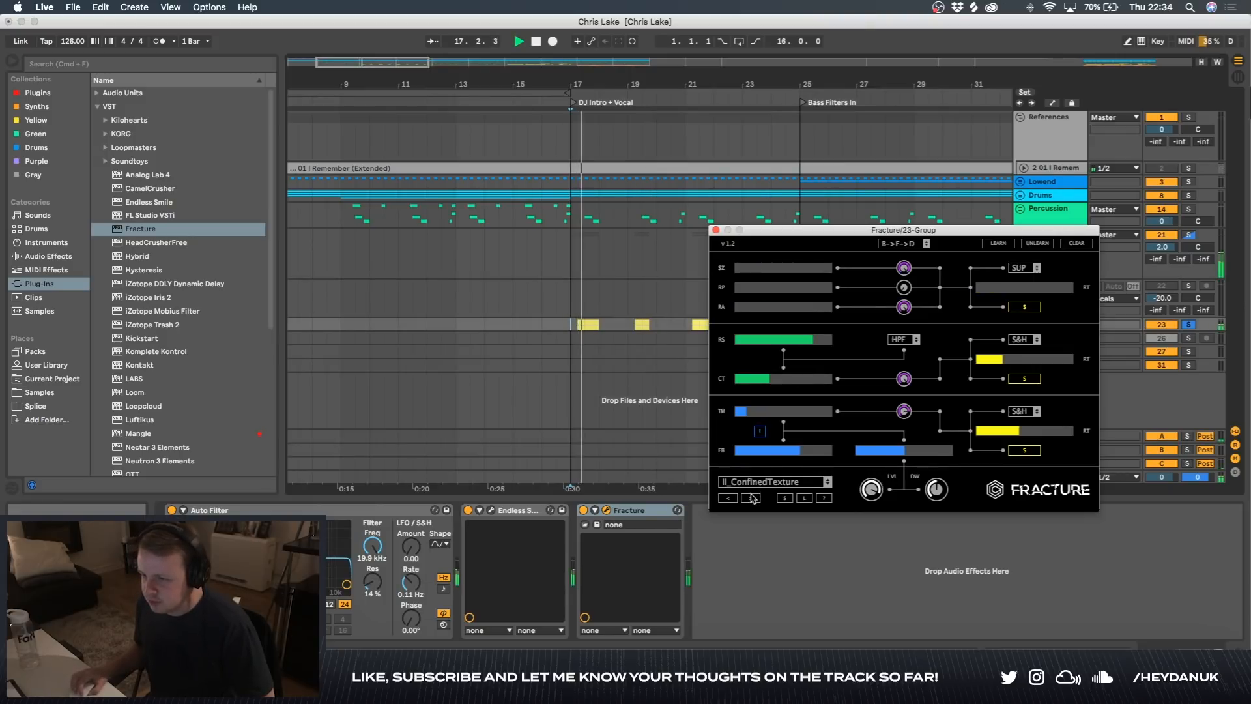
click(754, 499)
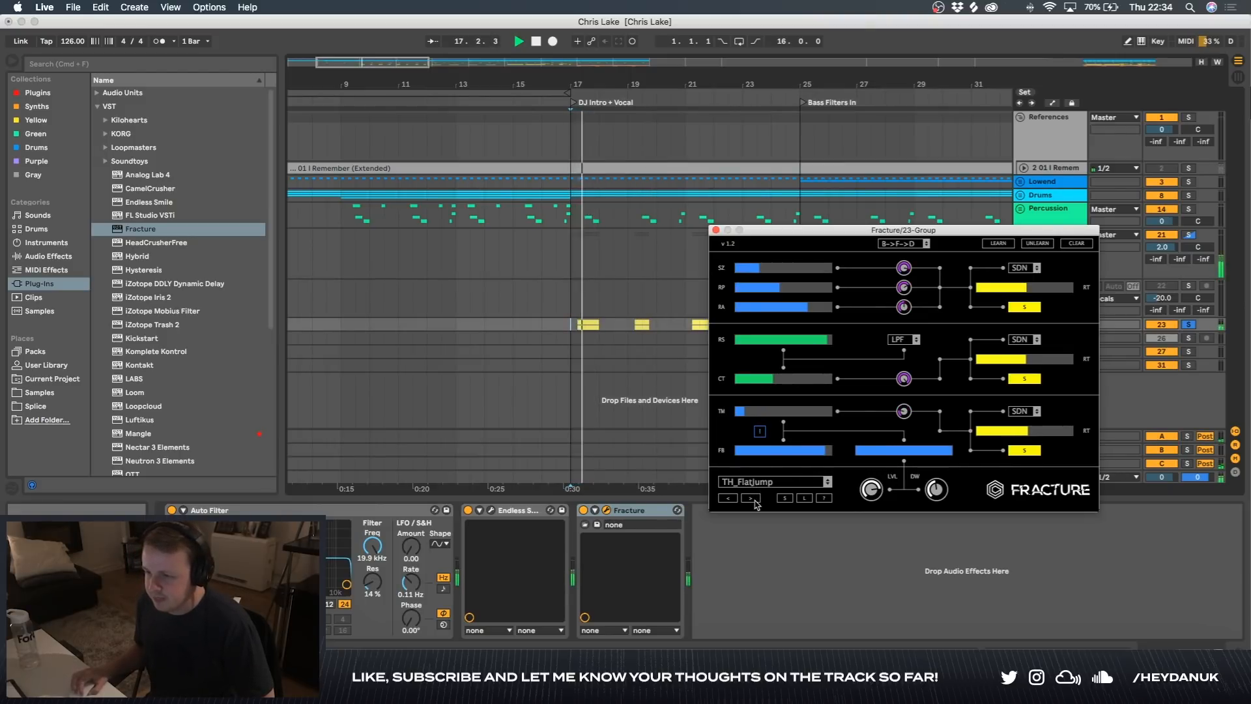
click(753, 499)
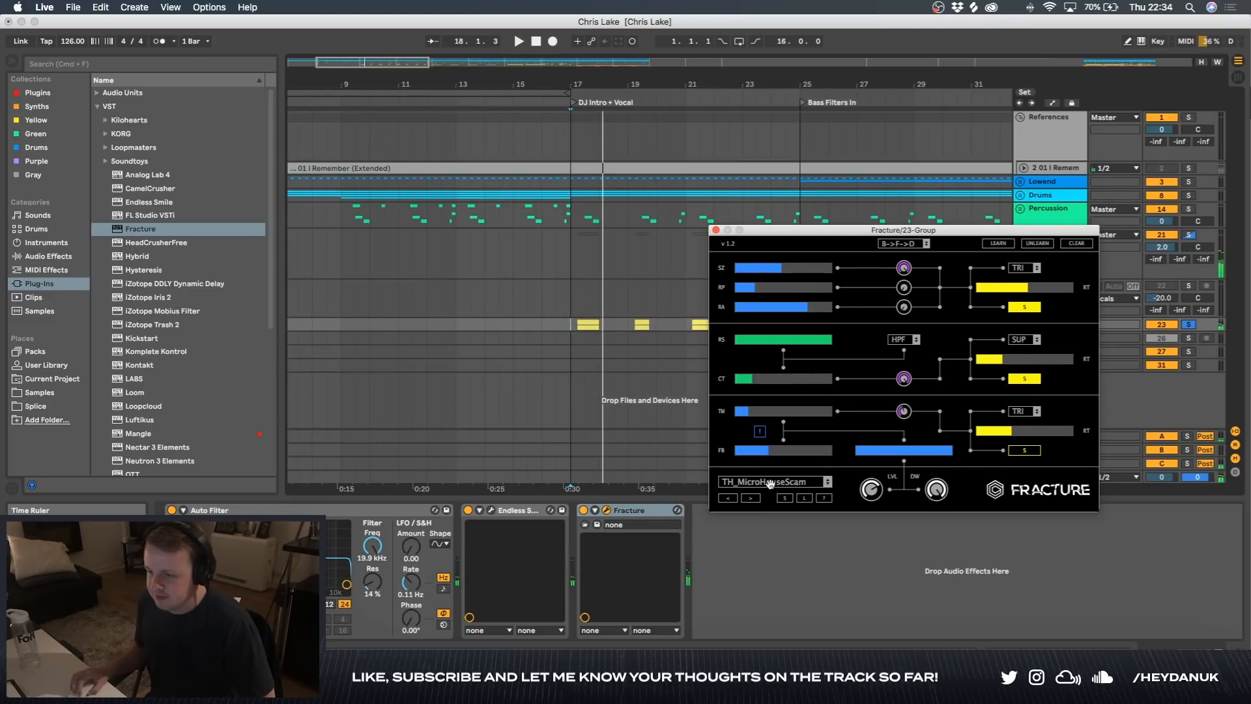
click(751, 498)
key(space)
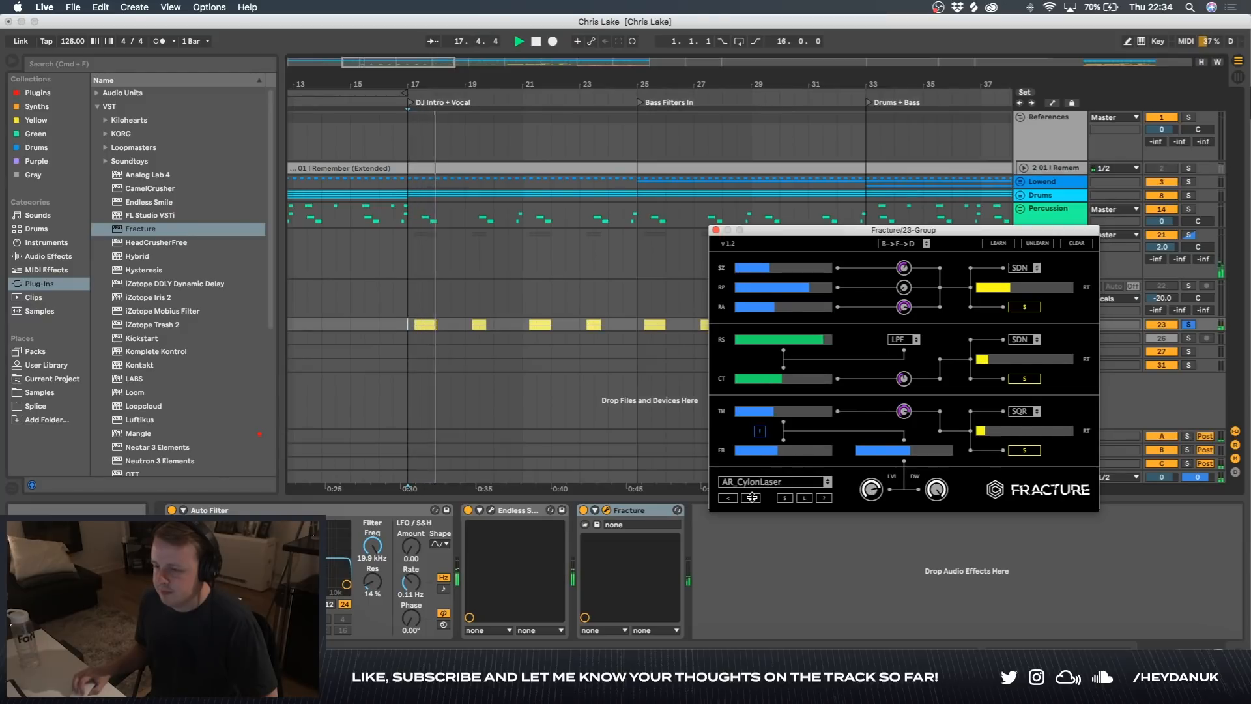
key(space)
click(635, 505)
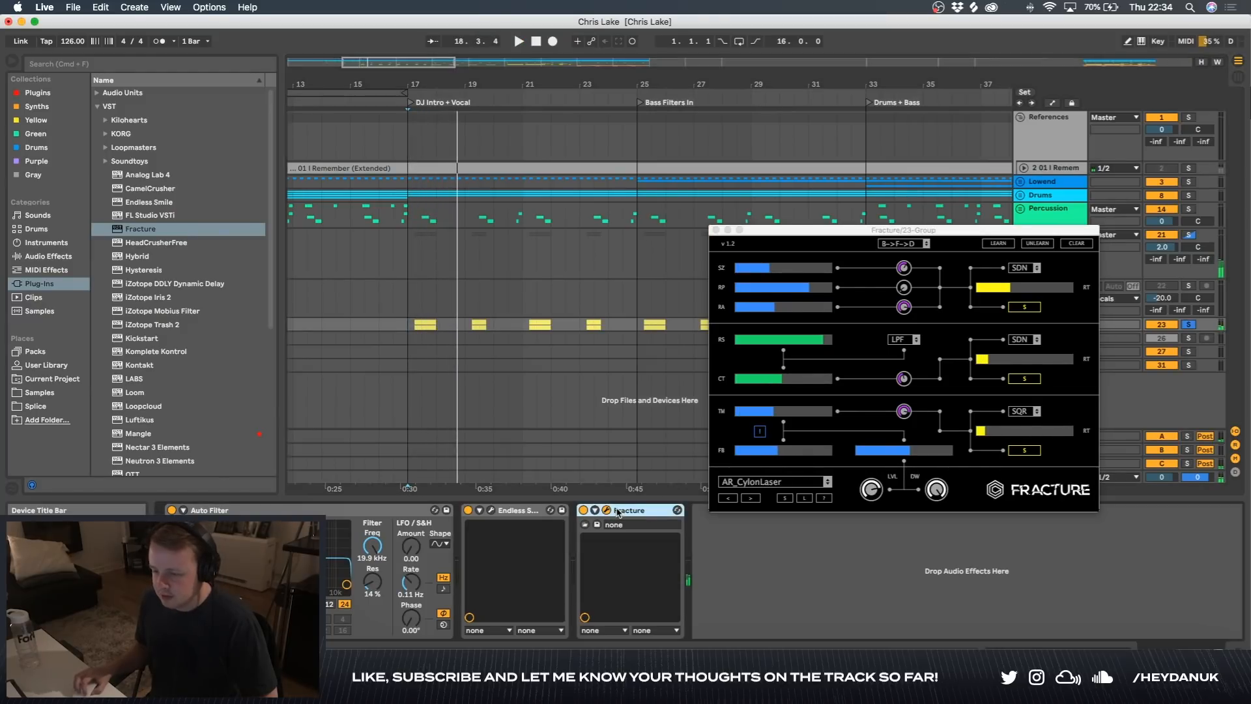
key(Delete)
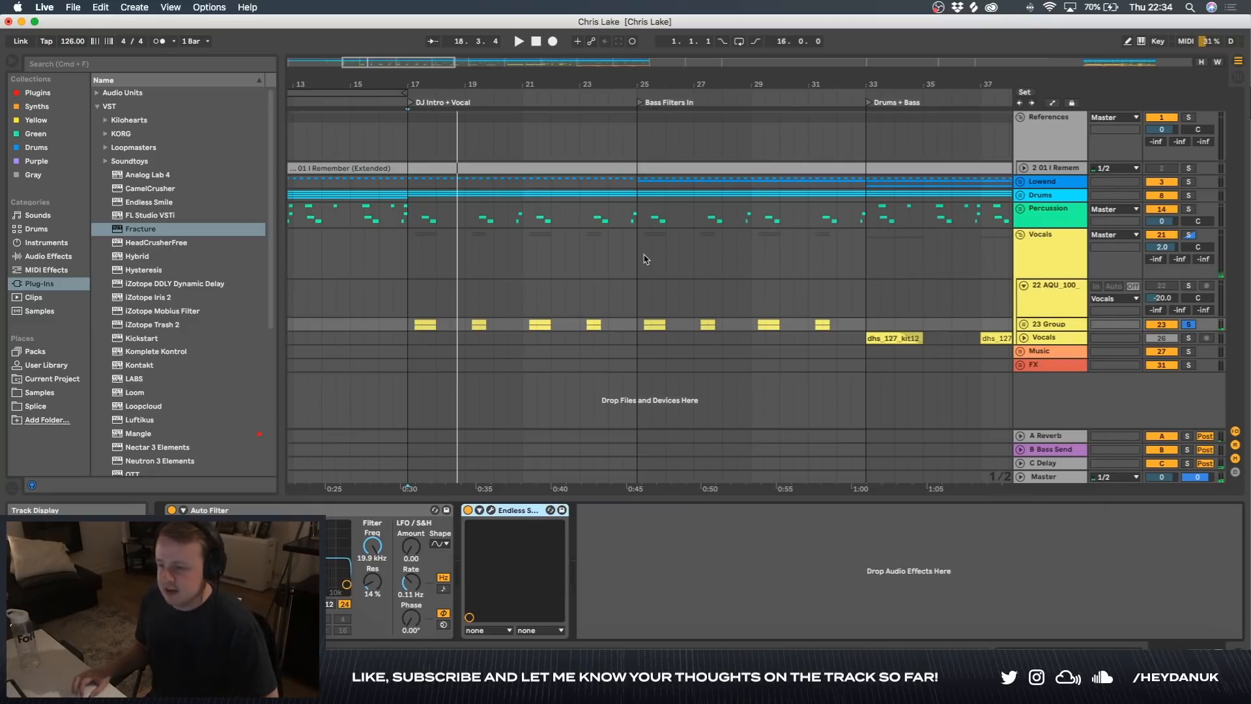